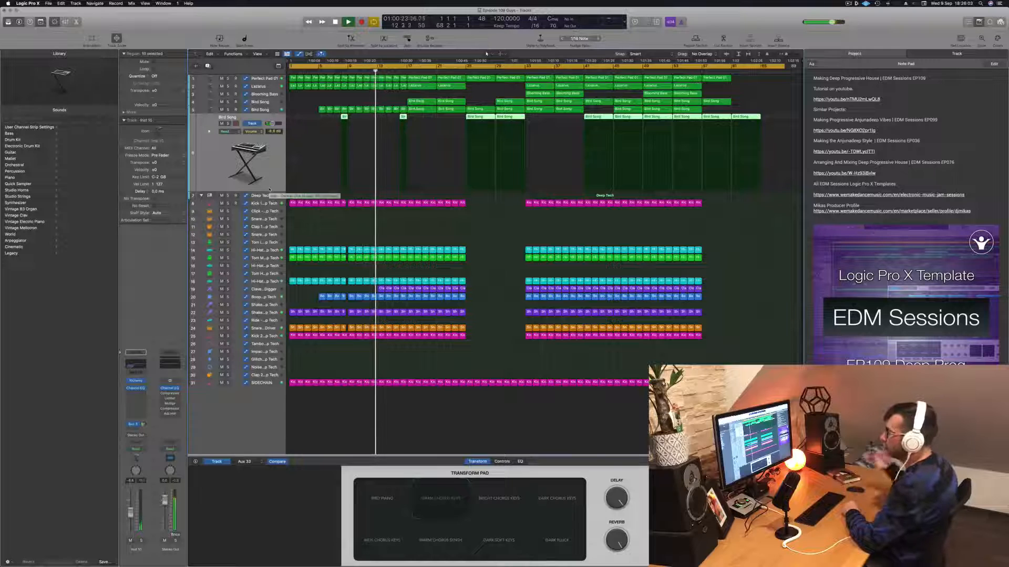
Play through the arrangement and examine the Bird Song and Clave - Crate Digger tracks, then stop playback.
click(355, 240)
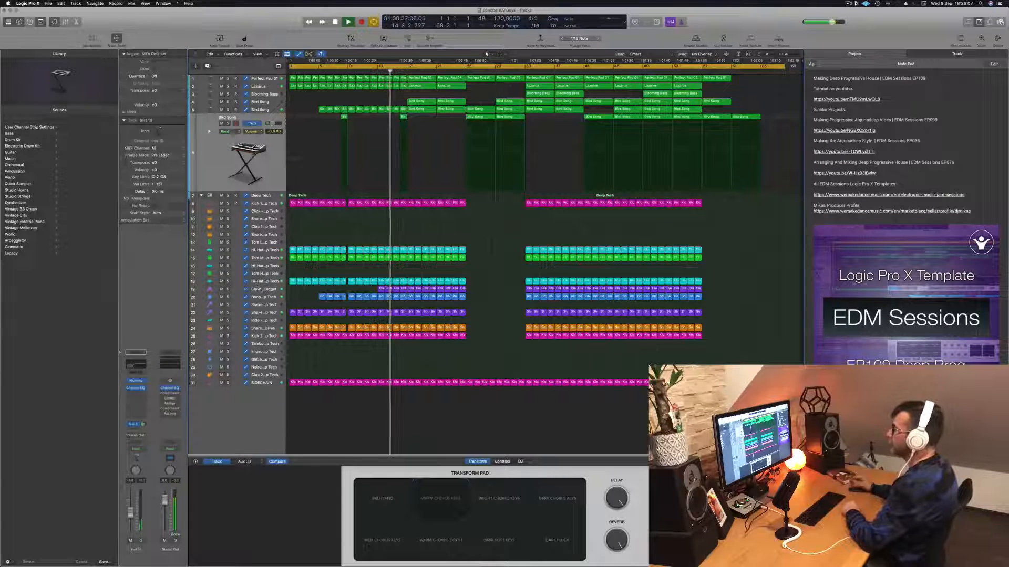
click(261, 290)
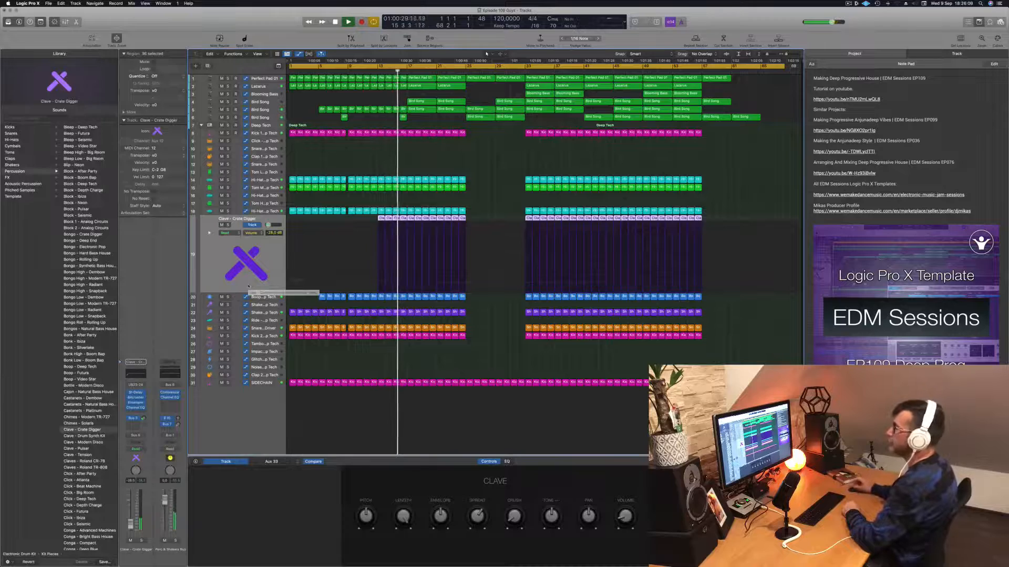
click(472, 164)
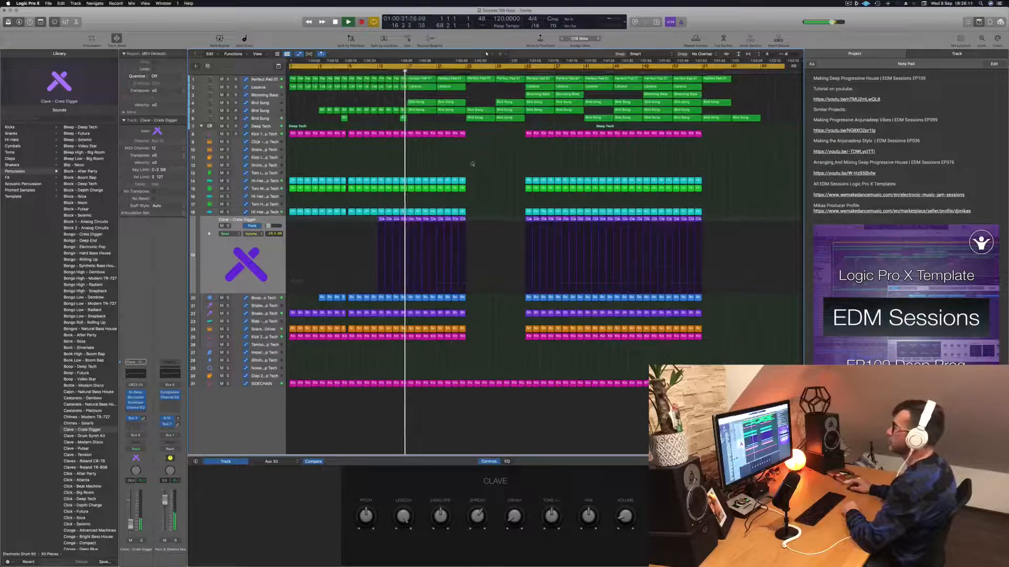
click(270, 104)
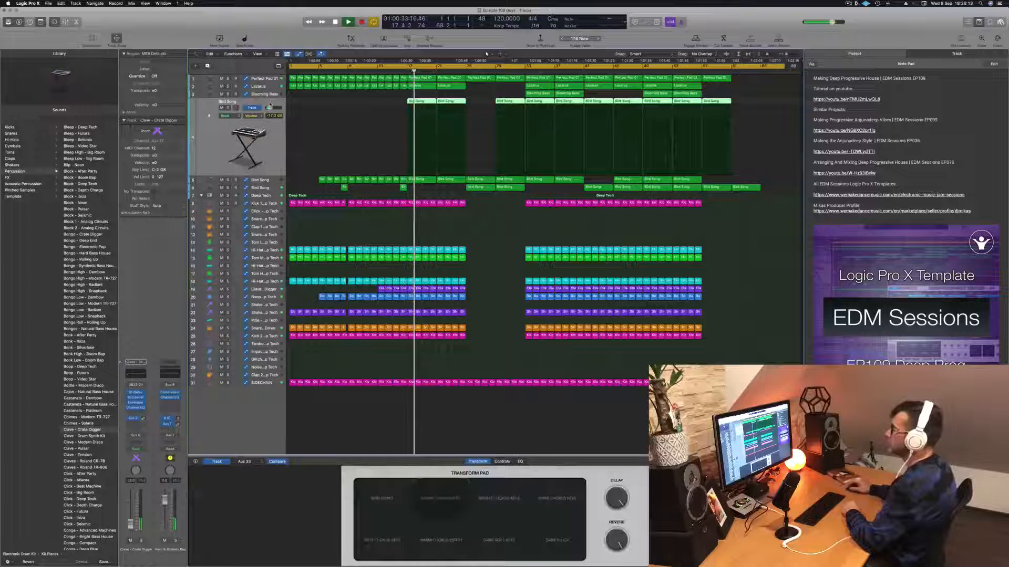
click(228, 108)
click(228, 108)
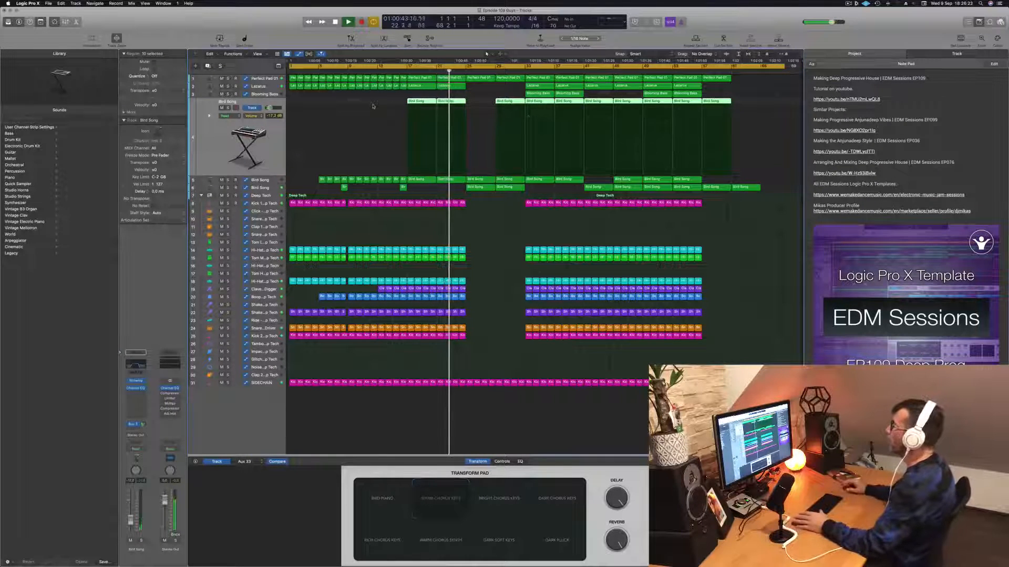
click(390, 236)
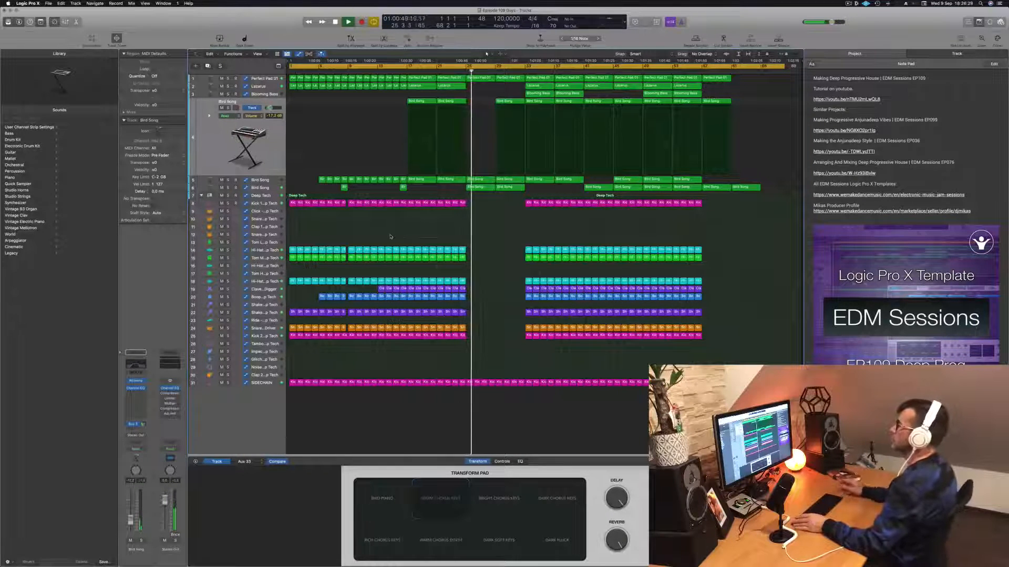
click(275, 189)
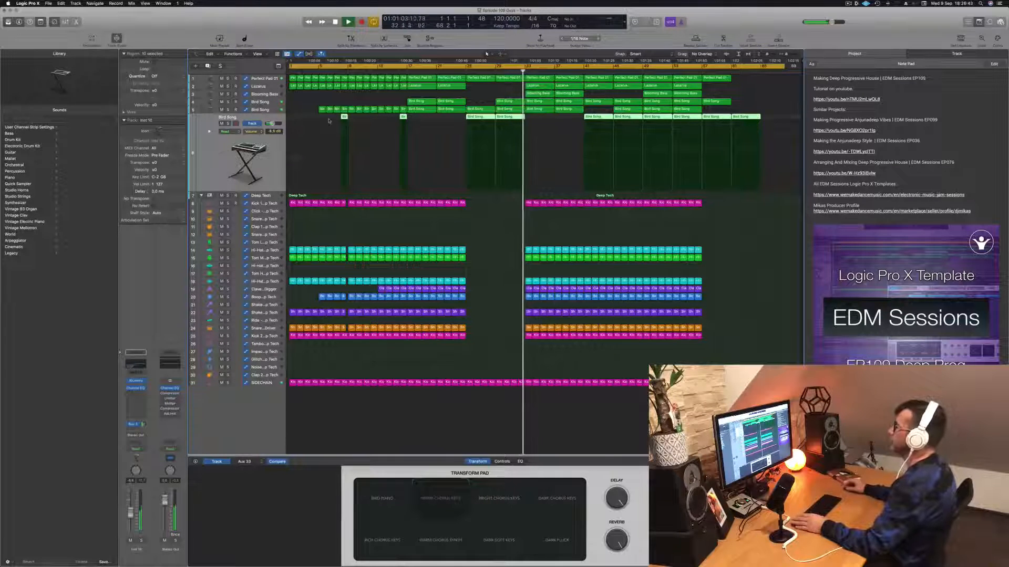
click(493, 252)
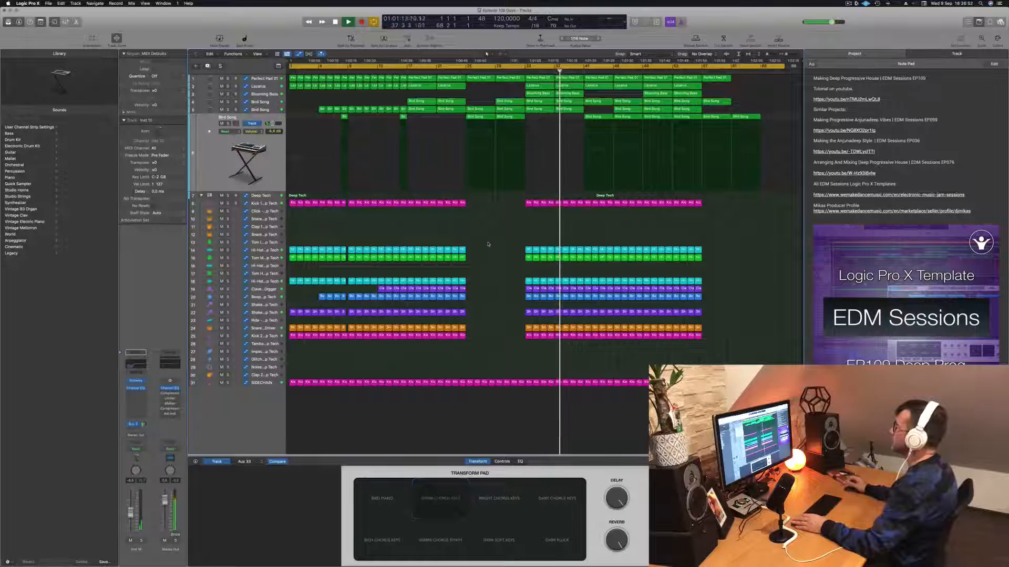
key(space)
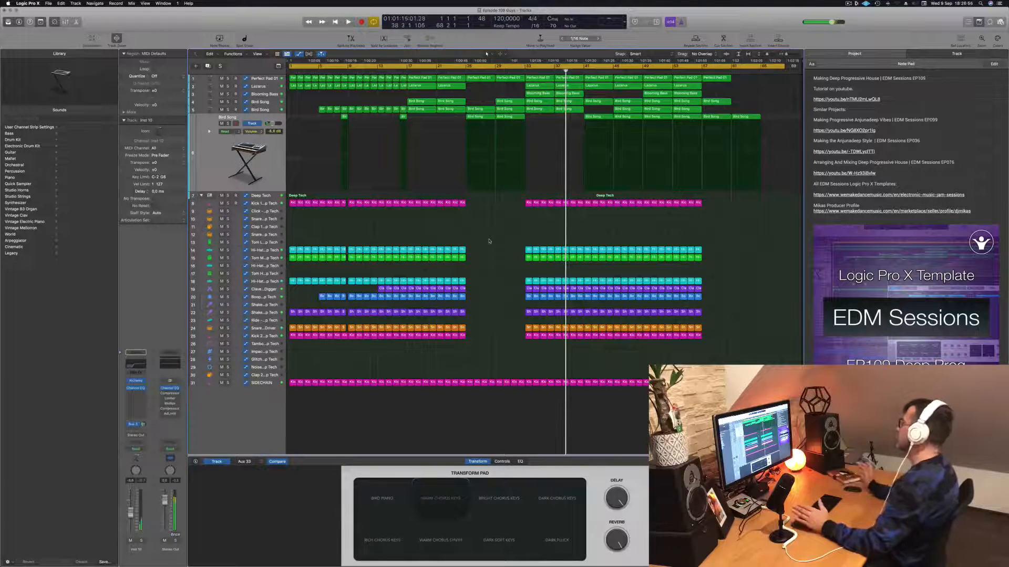
Hide the project notes so the arrangement uses the full window width.
key(alt+super+p)
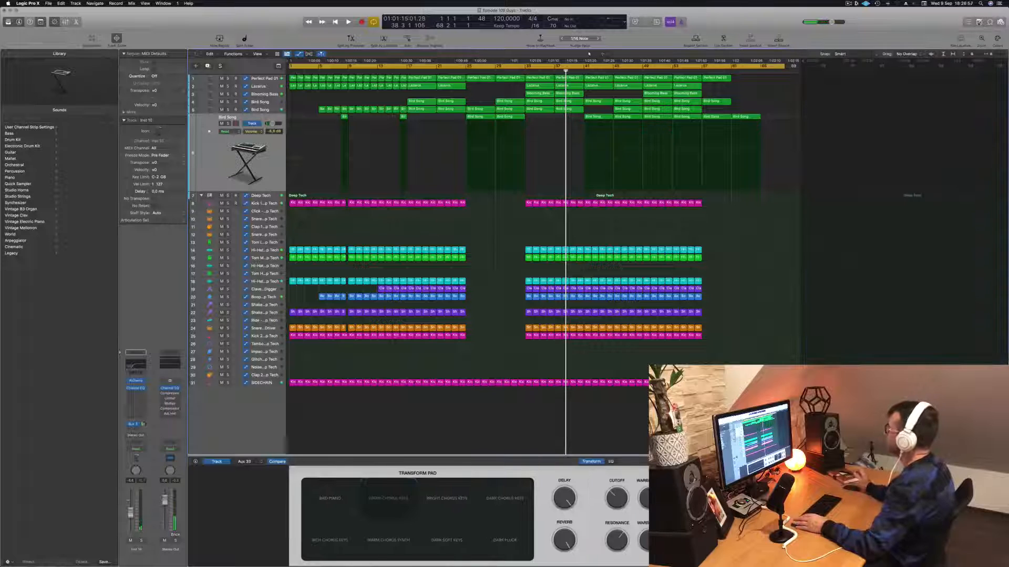
scroll(765, 238, right, 5)
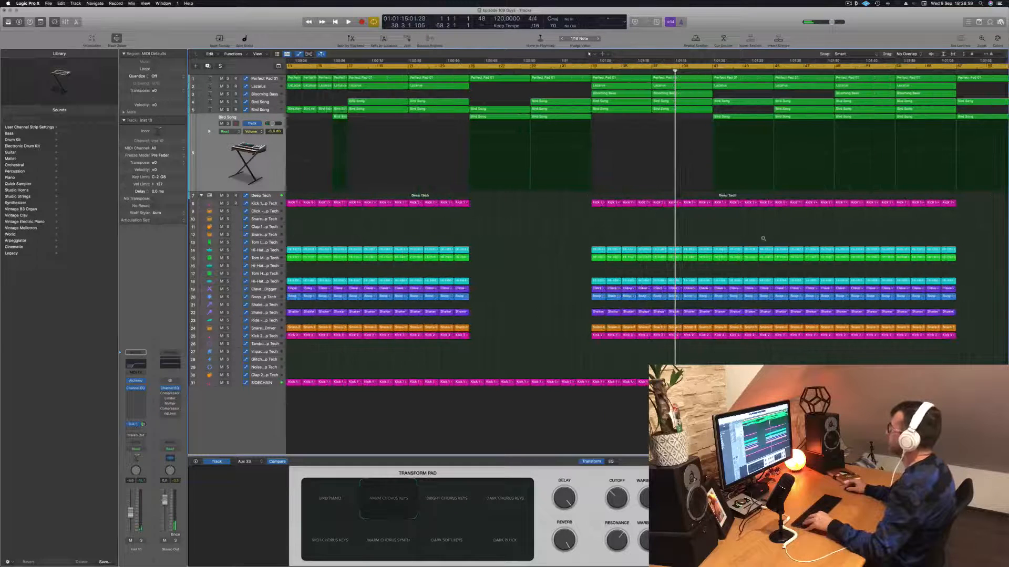
scroll(764, 238, left, 3)
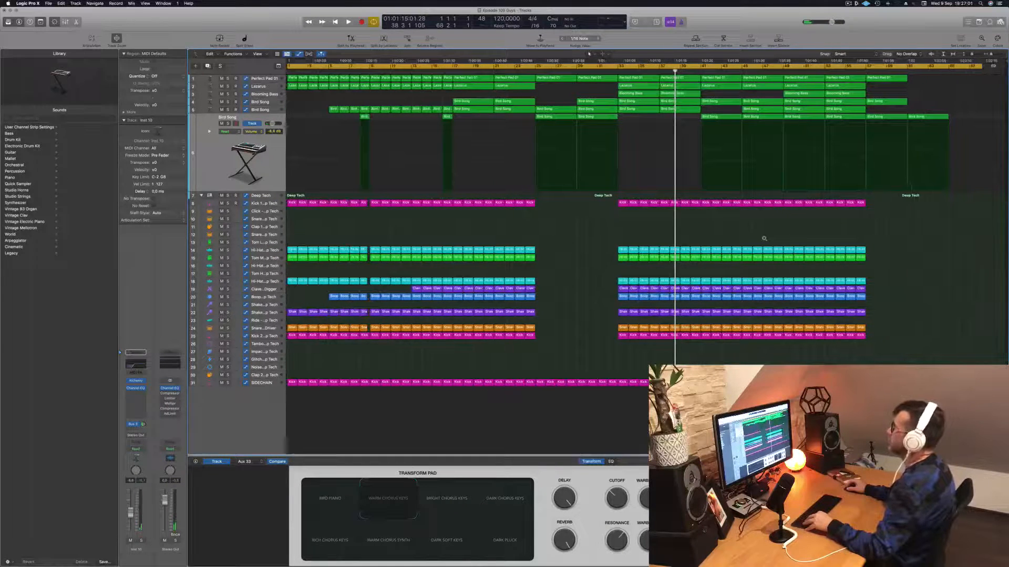
scroll(764, 239, left, 1)
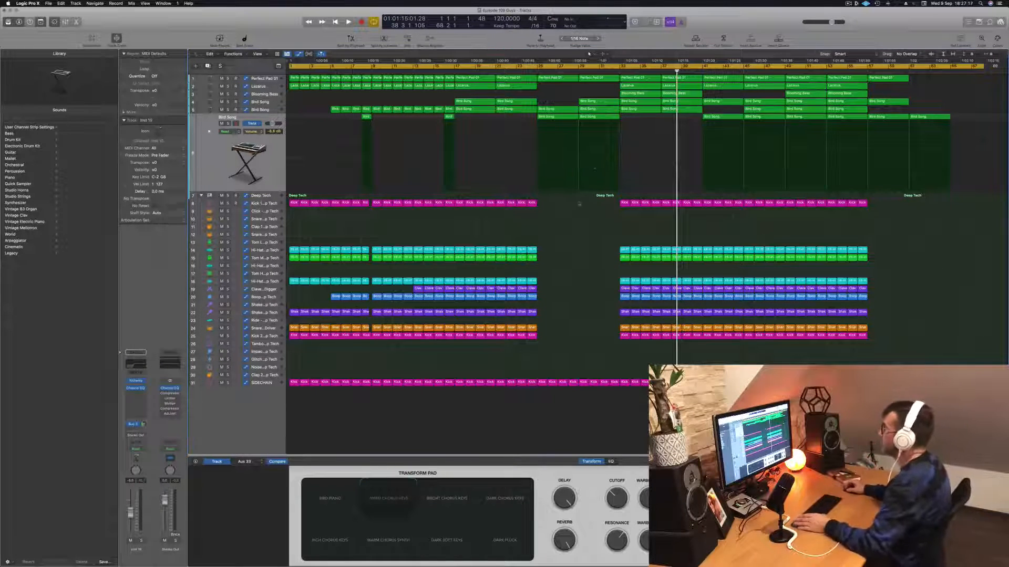
Return to the start of the song and set the cycle range to the first eight bars.
key(Return)
key(space)
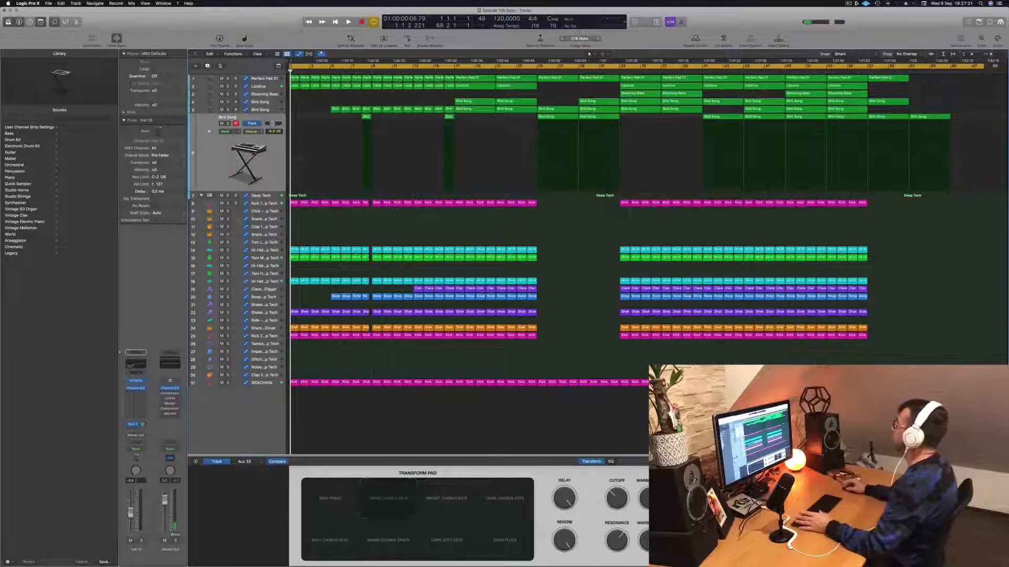
drag(984, 65, 373, 101)
key(space)
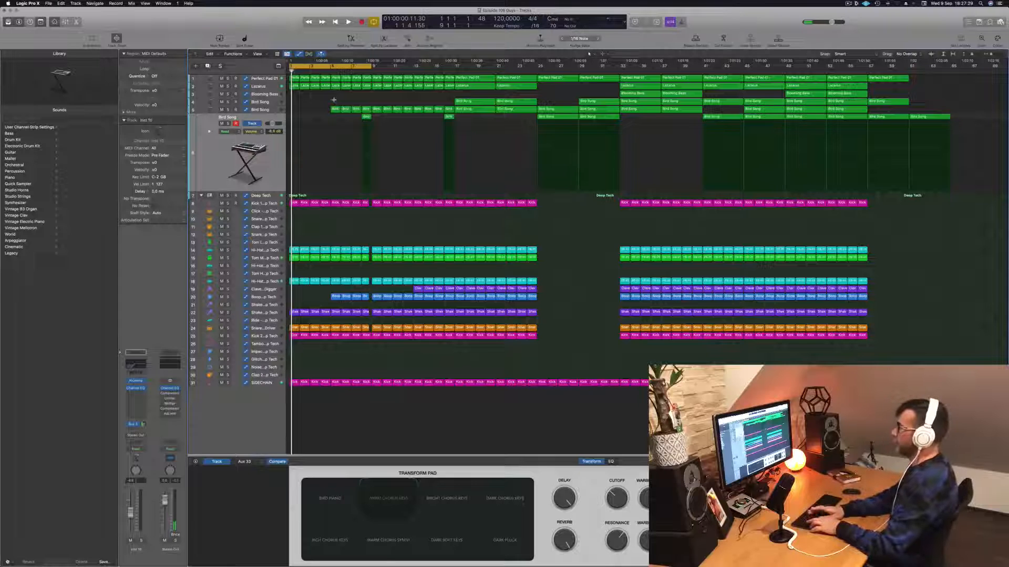
Paste a Bird Song region at bar 1 of track 6 and repeat the eight-bar cycle section three times.
key(super+v)
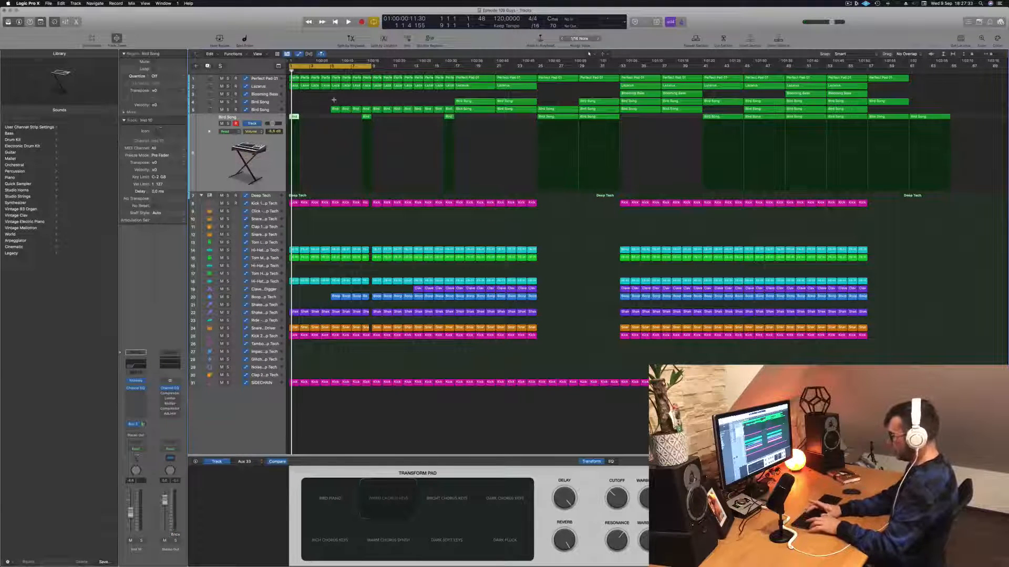
key(super+r)
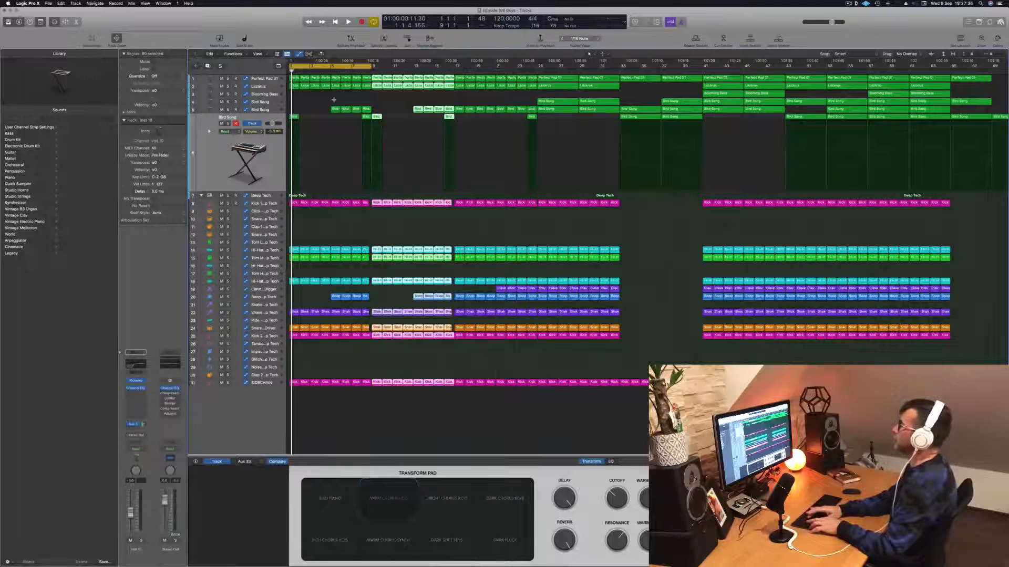
key(super+r)
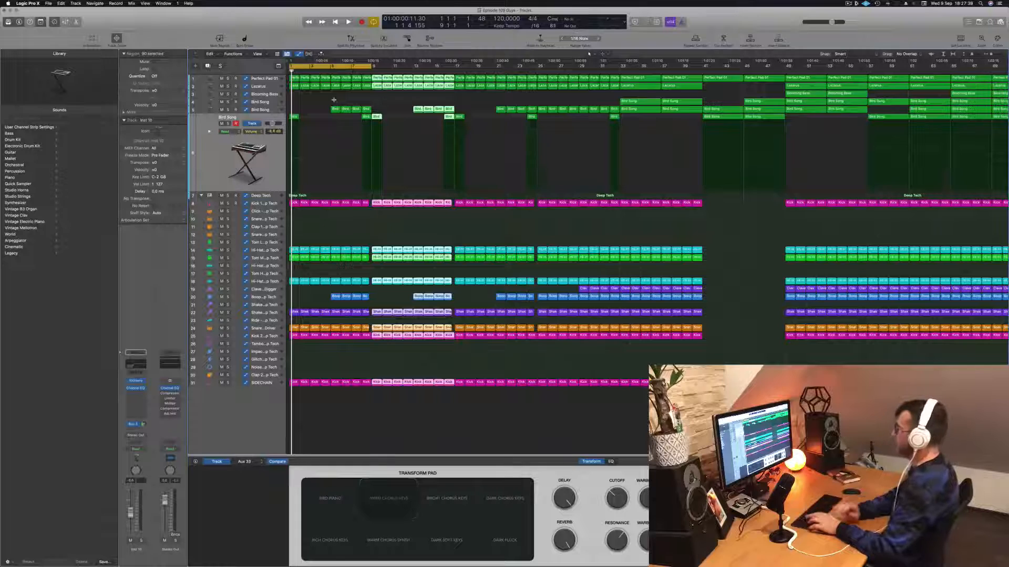
key(super+r)
Audition the song's opening with and without the Hi-Hat part on track 18.
key(space)
scroll(486, 135, down, 3)
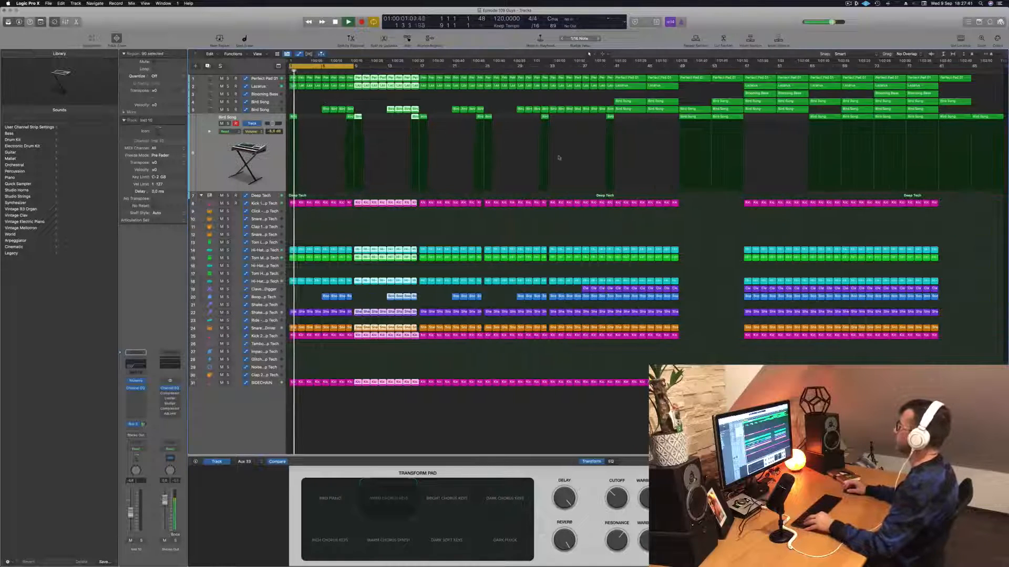
key(space)
key(space)
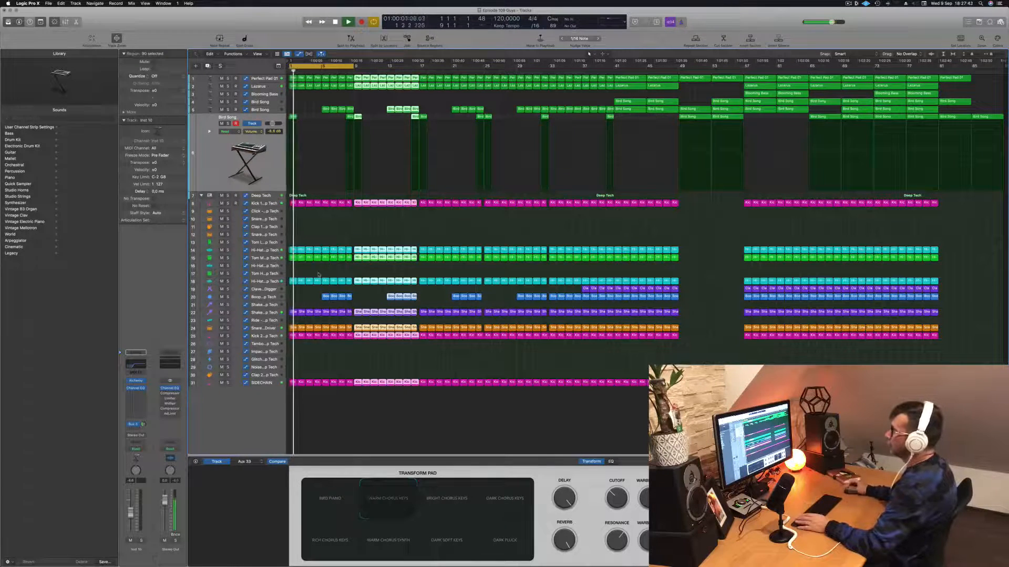
key(space)
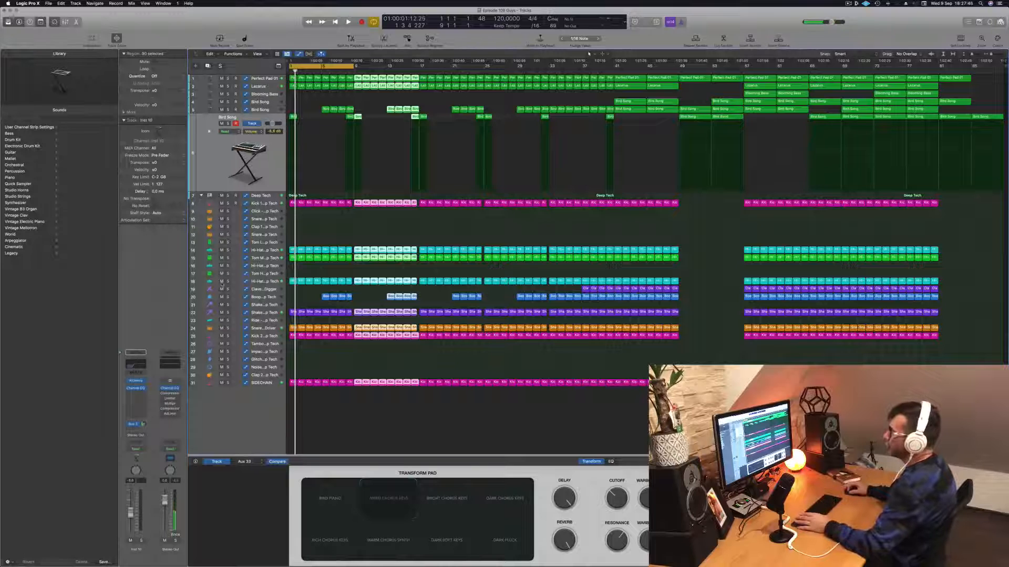
click(221, 282)
key(space)
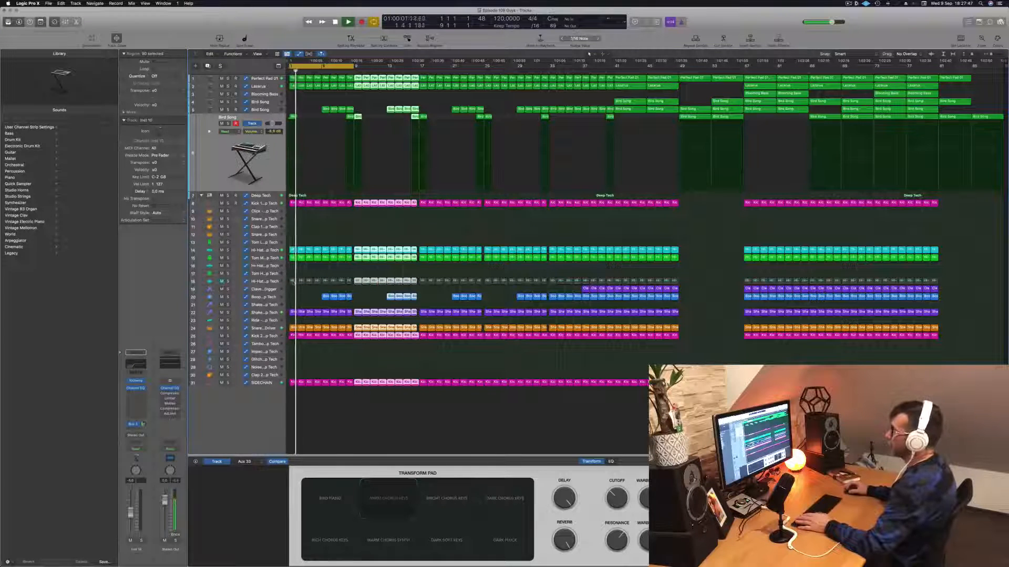
key(space)
Delete the Hi-Hat regions on track 18 across the first eight bars.
key(super+Right)
key(super+Right)
key(super+Right)
key(super+Right)
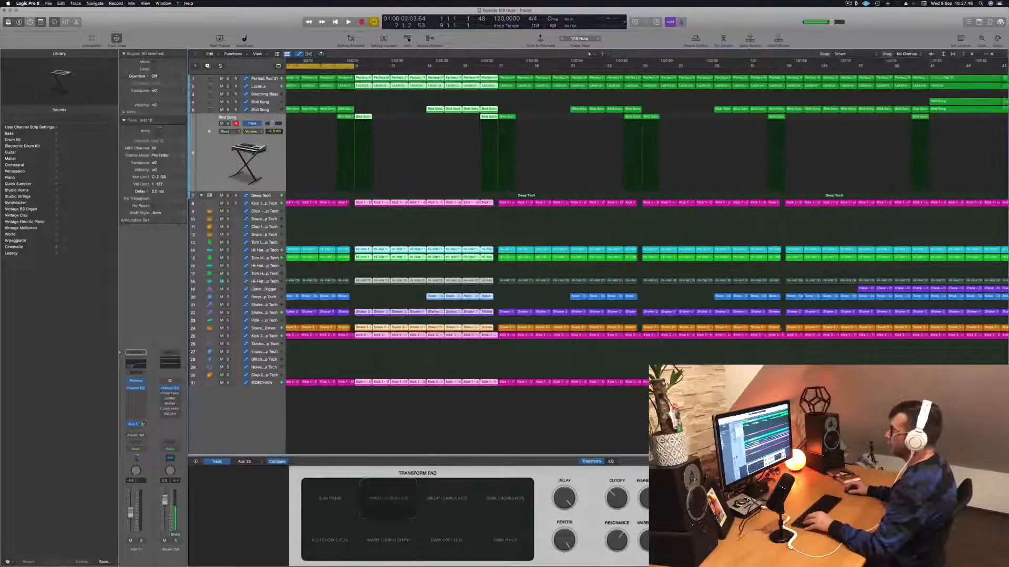
key(space)
drag(303, 273, 426, 282)
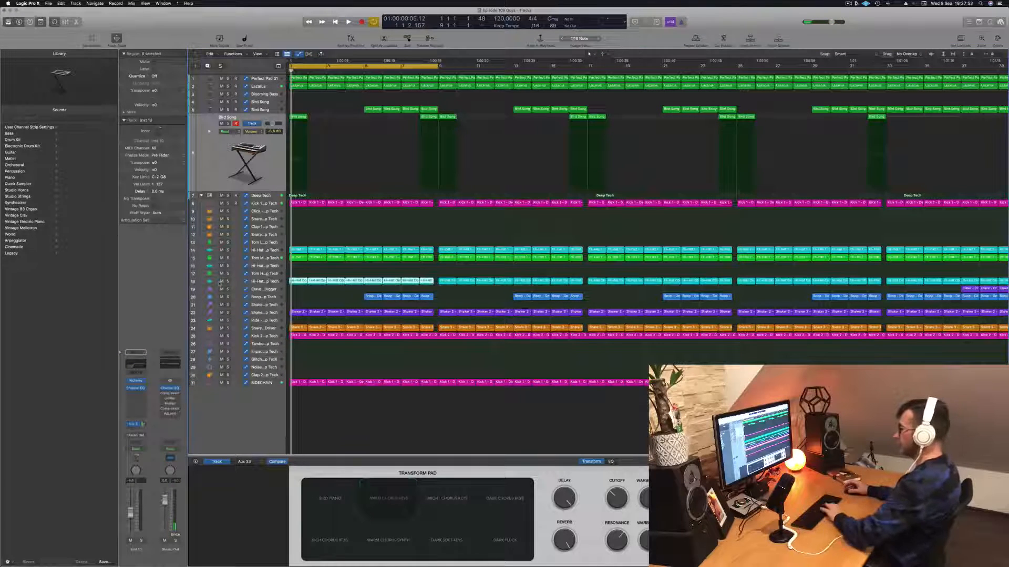
key(Delete)
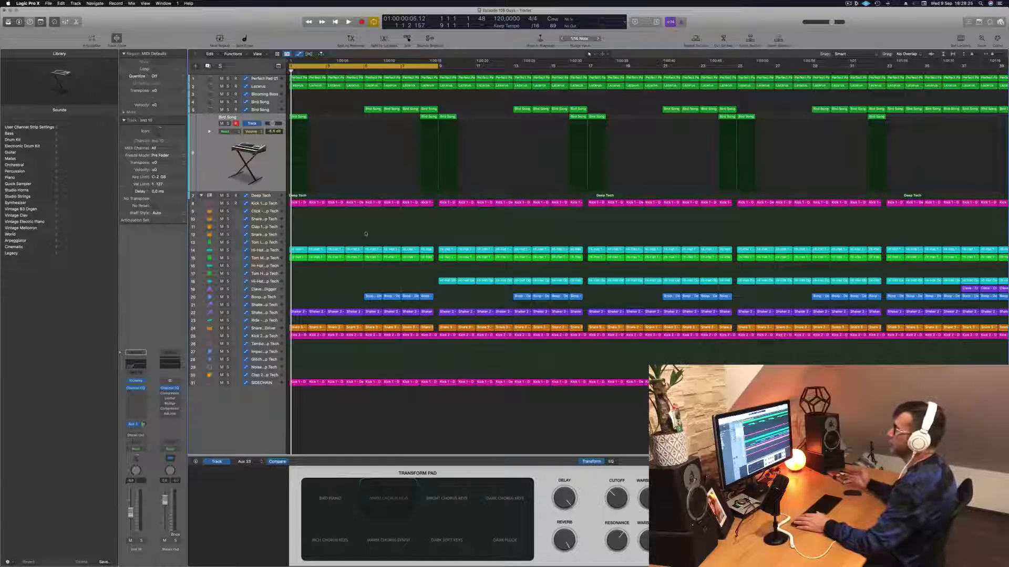
Play the opening and delete the Bird Song region at bar 1 of track 6.
key(space)
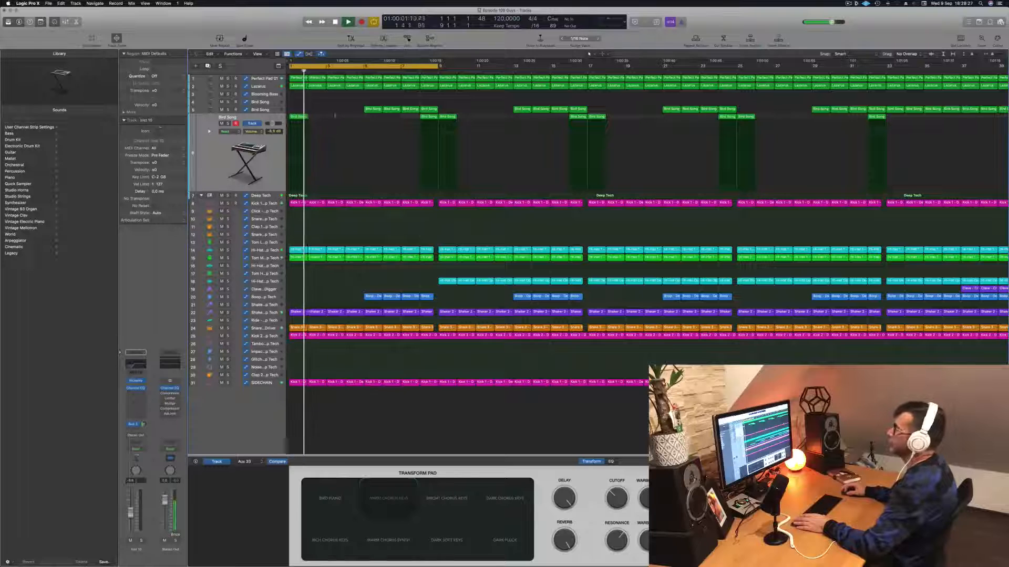
click(300, 116)
key(Return)
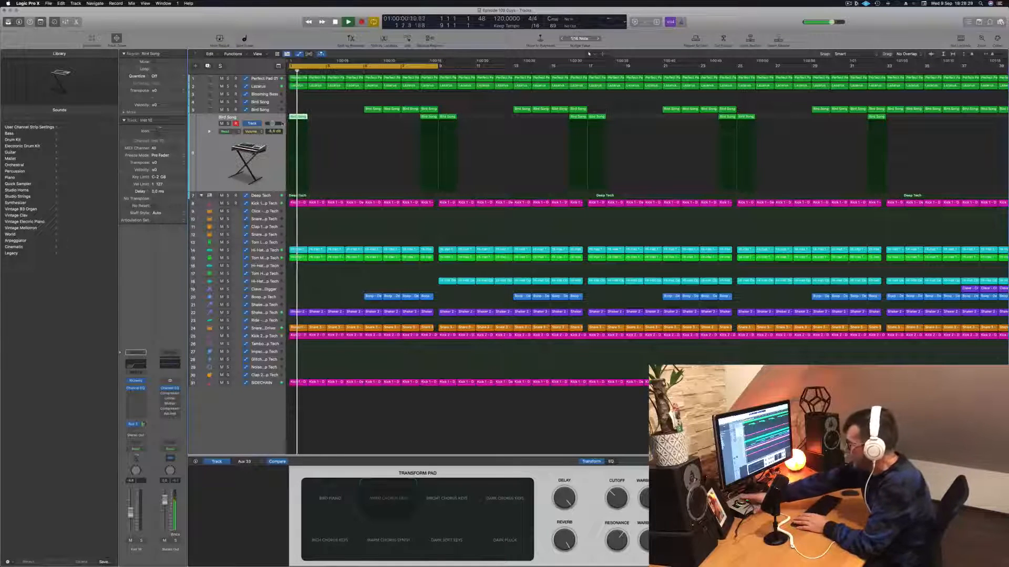
key(Return)
key(Return)
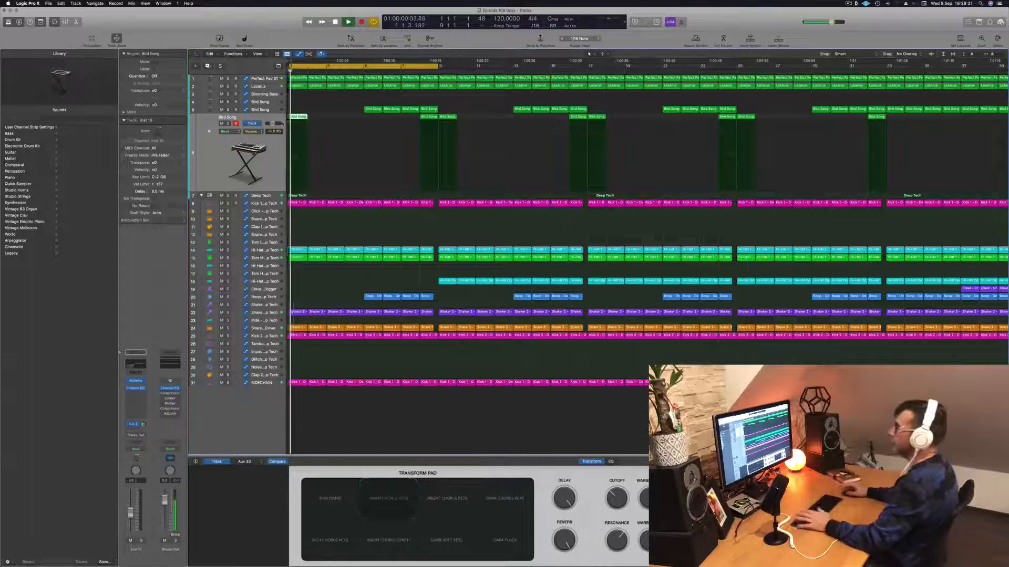
key(Delete)
key(Return)
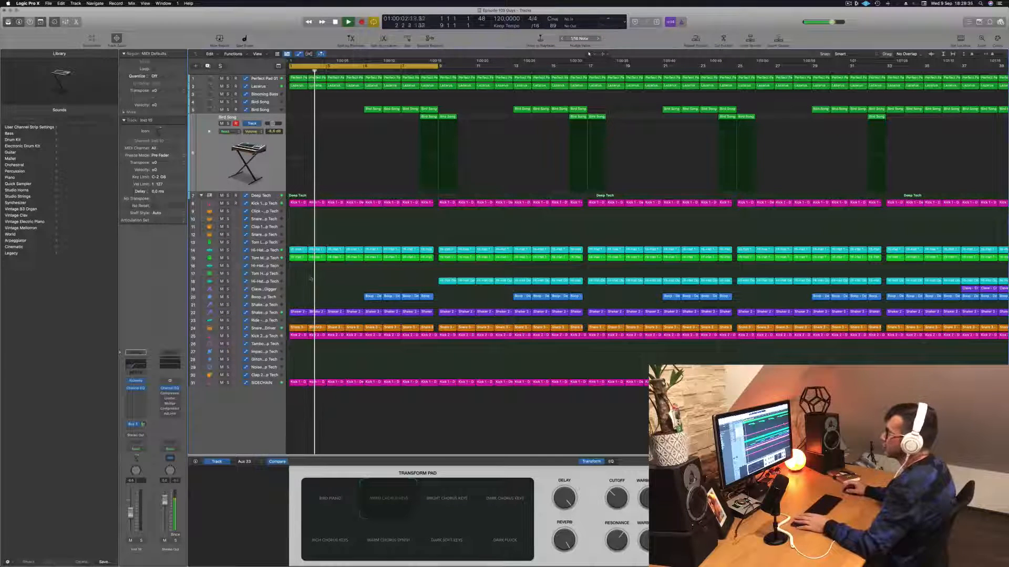
Audition the opening's Shaker 2 - Deep Tech and Snare 1 - Pile Driver tracks, briefly soloing the snare.
key(Return)
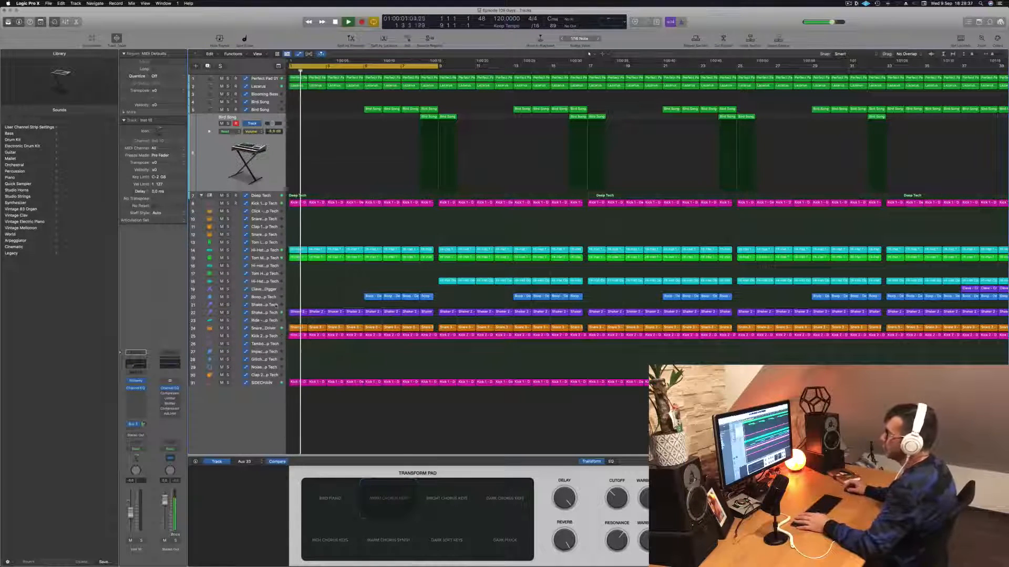
click(272, 313)
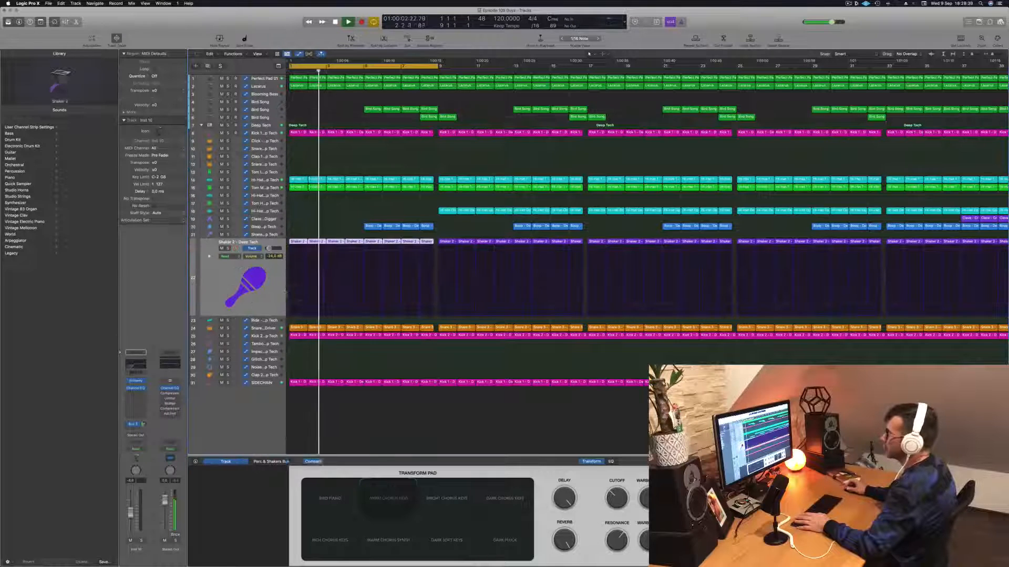
key(Return)
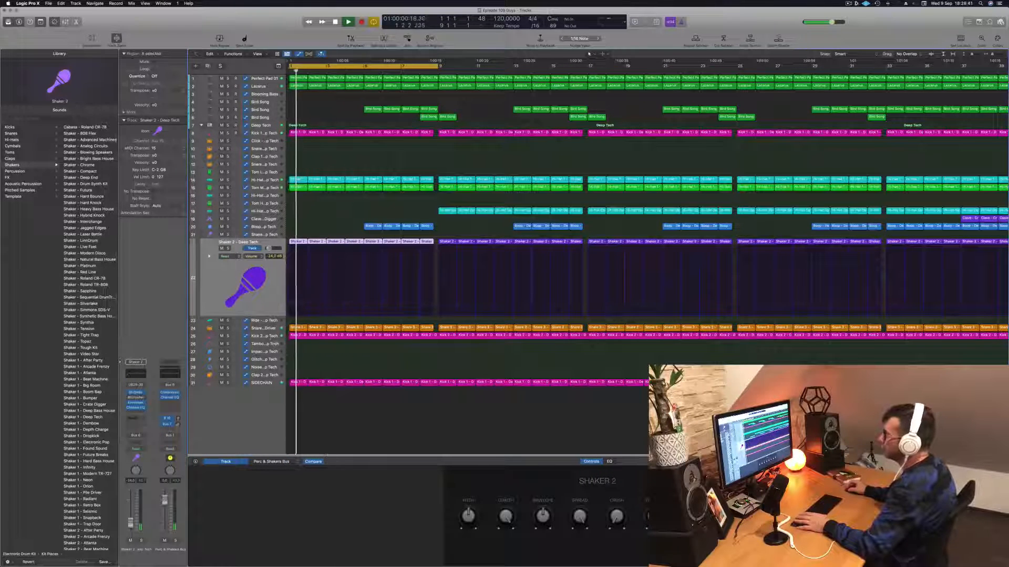
click(266, 327)
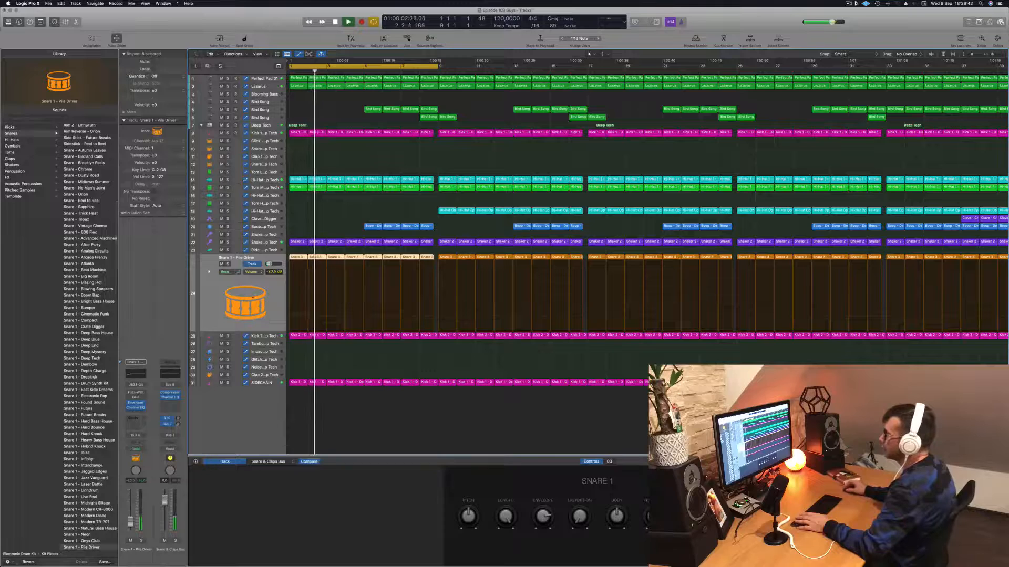
click(228, 265)
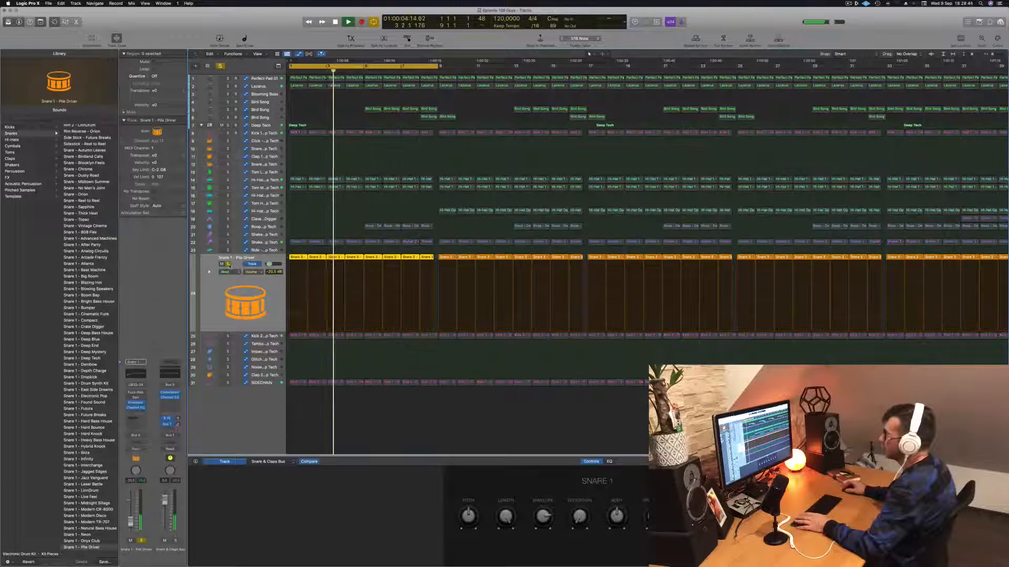
click(228, 264)
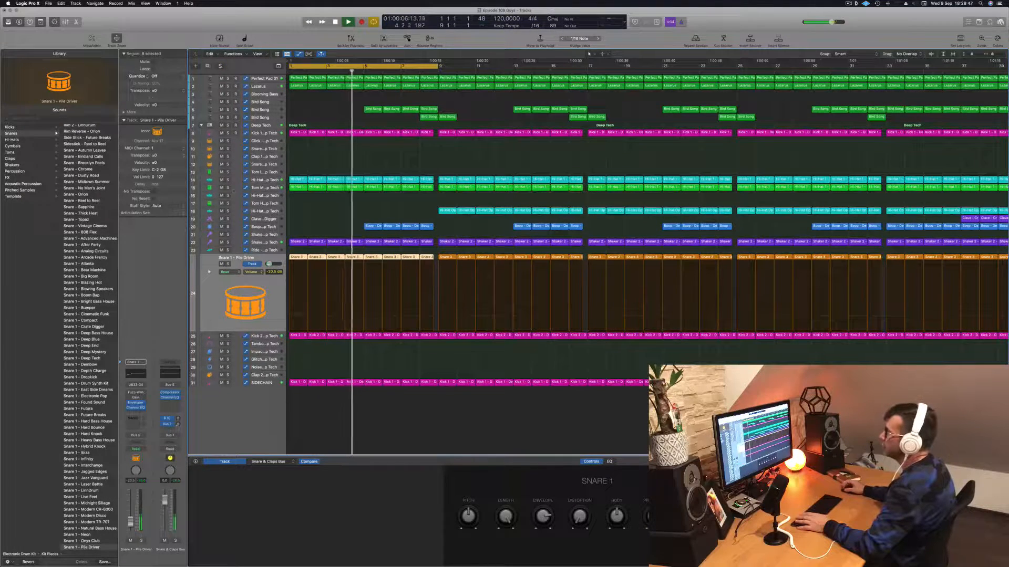
Briefly solo the Tom Mid part on track 15 and delete its regions across the first eight bars.
click(228, 188)
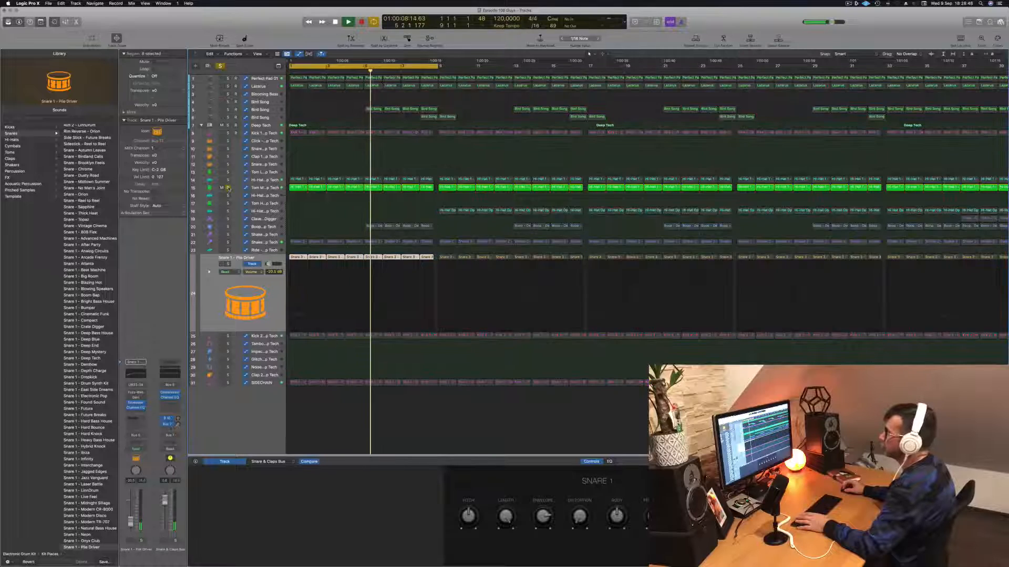
click(228, 188)
key(Return)
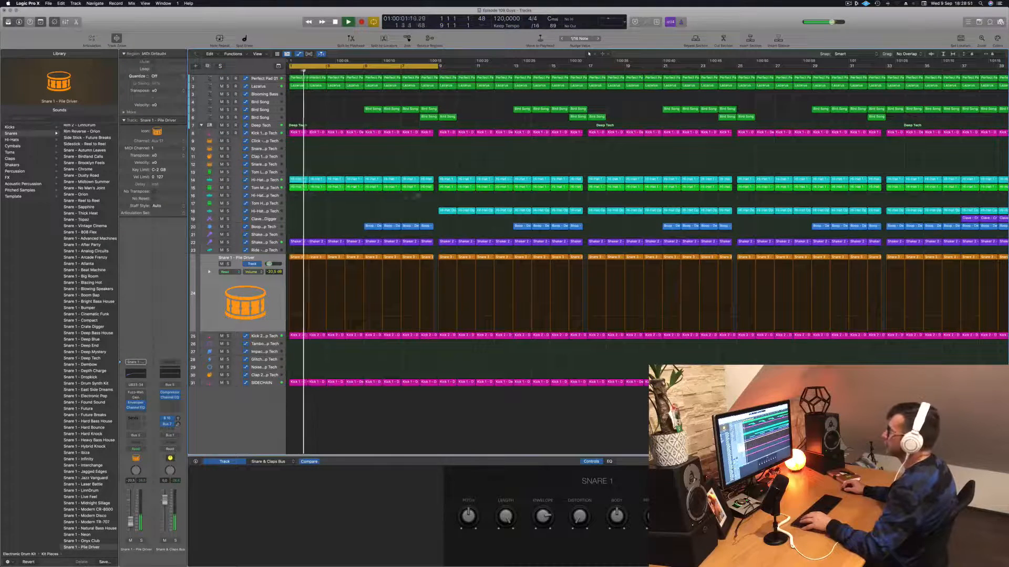
drag(429, 195, 297, 187)
key(Delete)
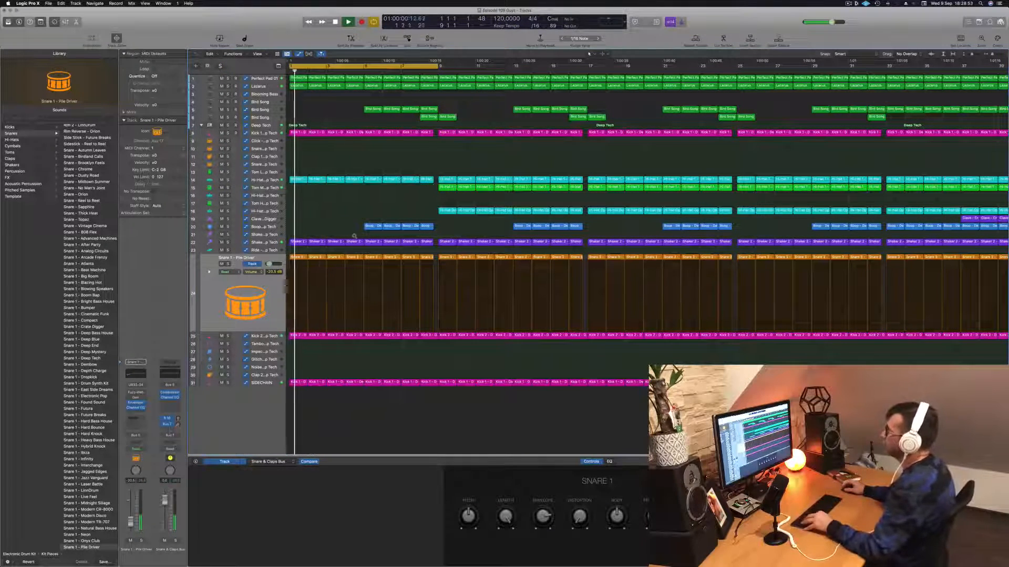
Delete the percussion regions on track 20 from bar 5 to bar 8.
scroll(354, 236, down, 4)
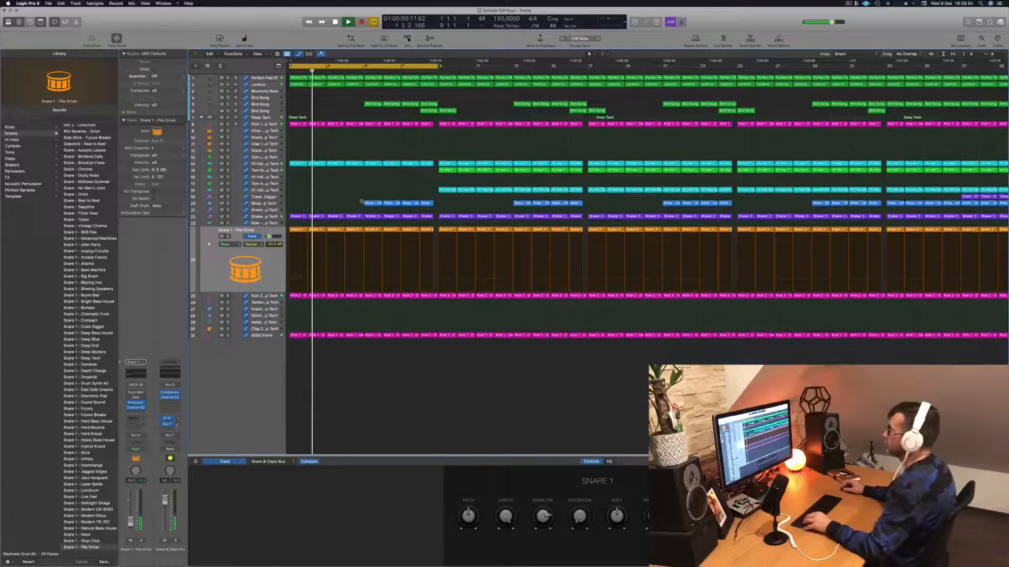
drag(361, 202, 435, 203)
key(Delete)
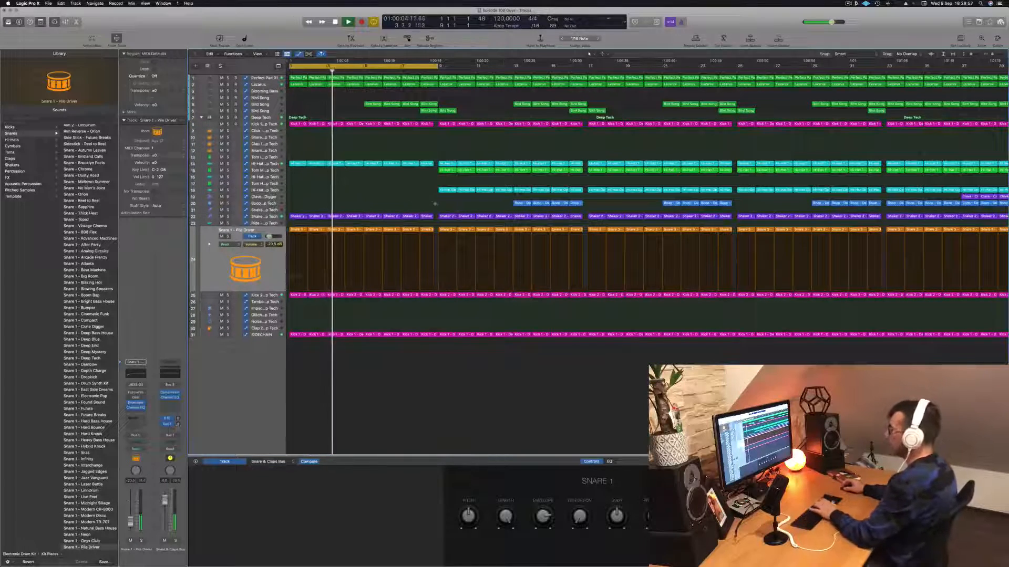
Delete the Bird Song regions on tracks 5 and 6 within bars 5 to 8 and replay the opening.
key(Return)
drag(353, 99, 437, 106)
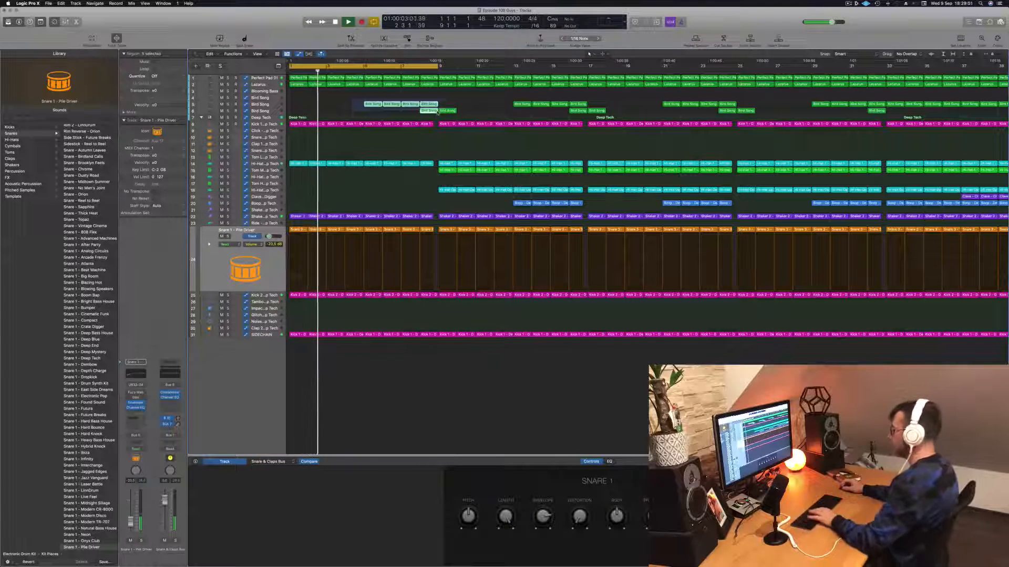
key(Delete)
key(Return)
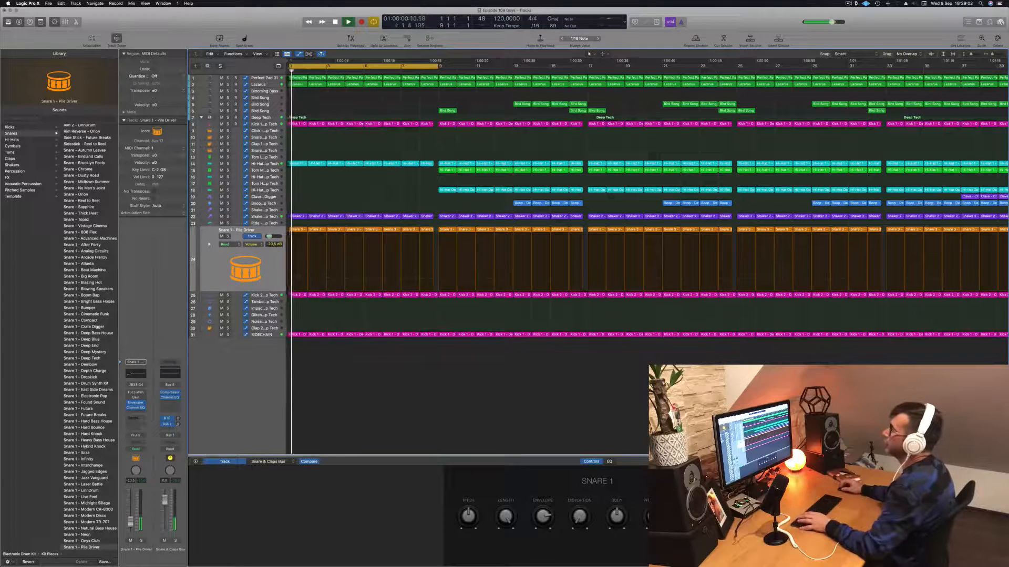
Lower the Lazarus automation peak at the end of bar 8 and check the Perfect Pad 01 automation from the song's start.
click(263, 85)
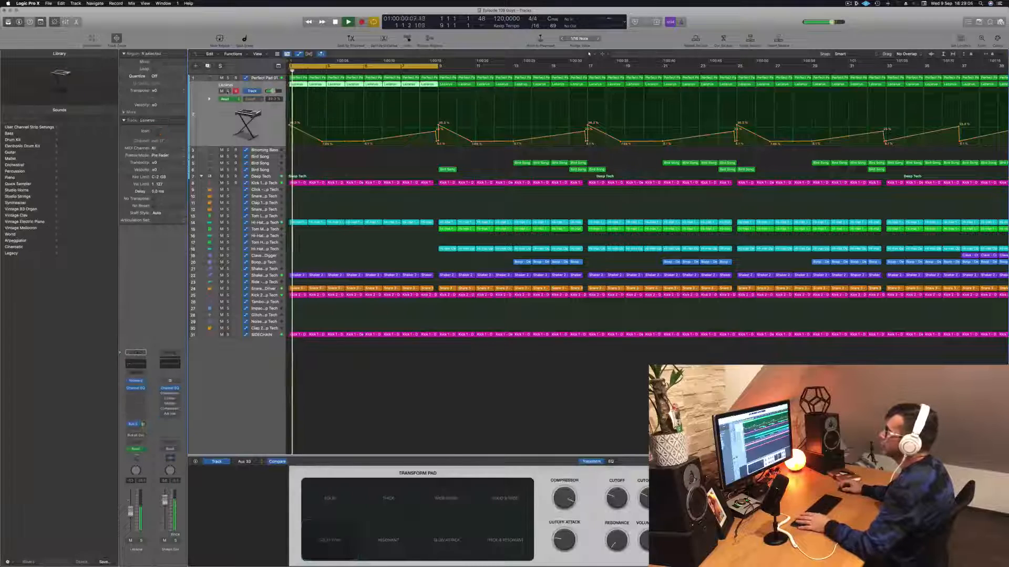
key(space)
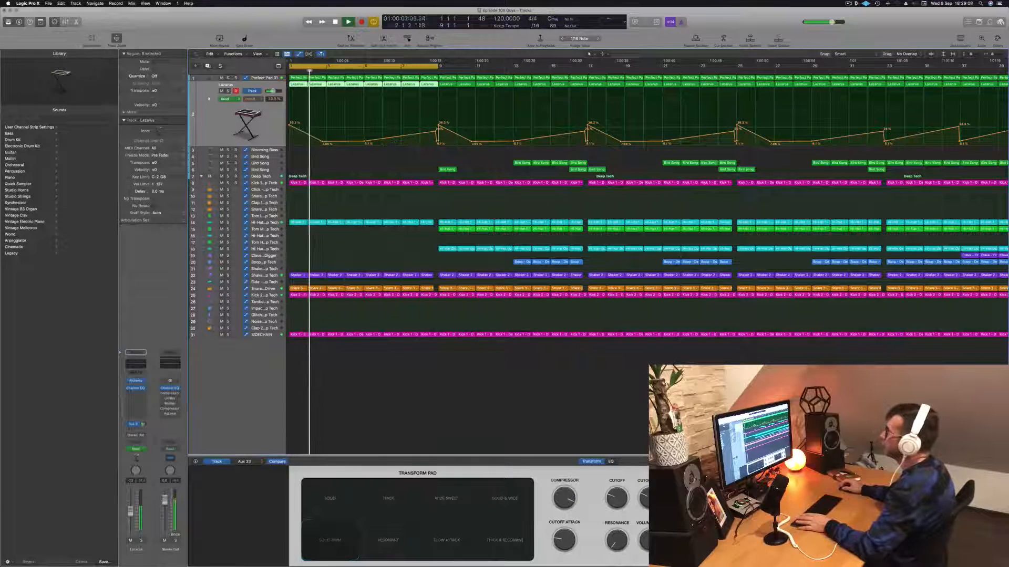
drag(437, 123, 434, 141)
click(259, 78)
key(Return)
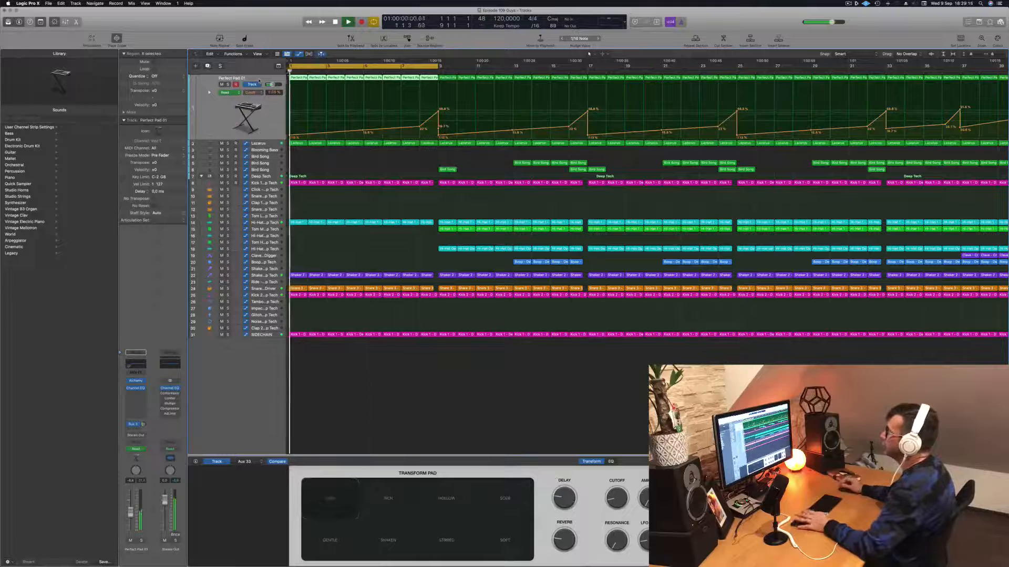
Extend the cycle range to bar 17 and delete the Hi-Hat regions on track 18 from bar 9 to bar 16.
drag(437, 67, 555, 83)
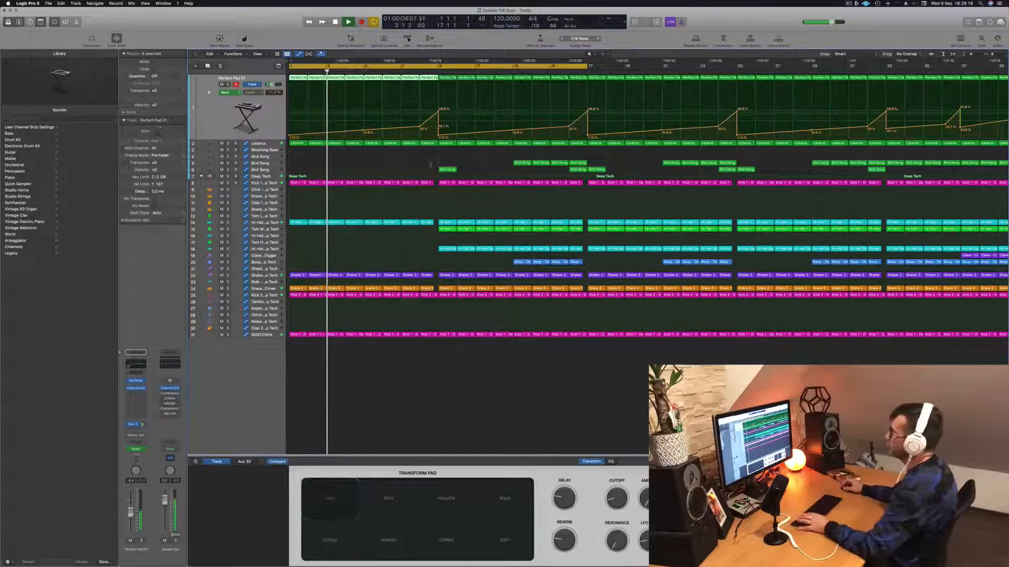
scroll(388, 165, down, 2)
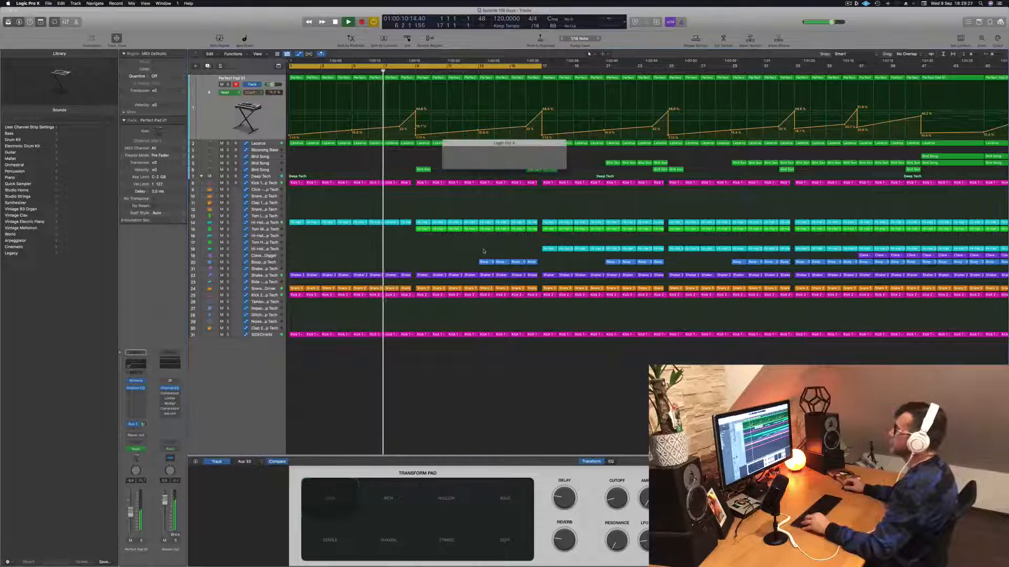
key(super+Left)
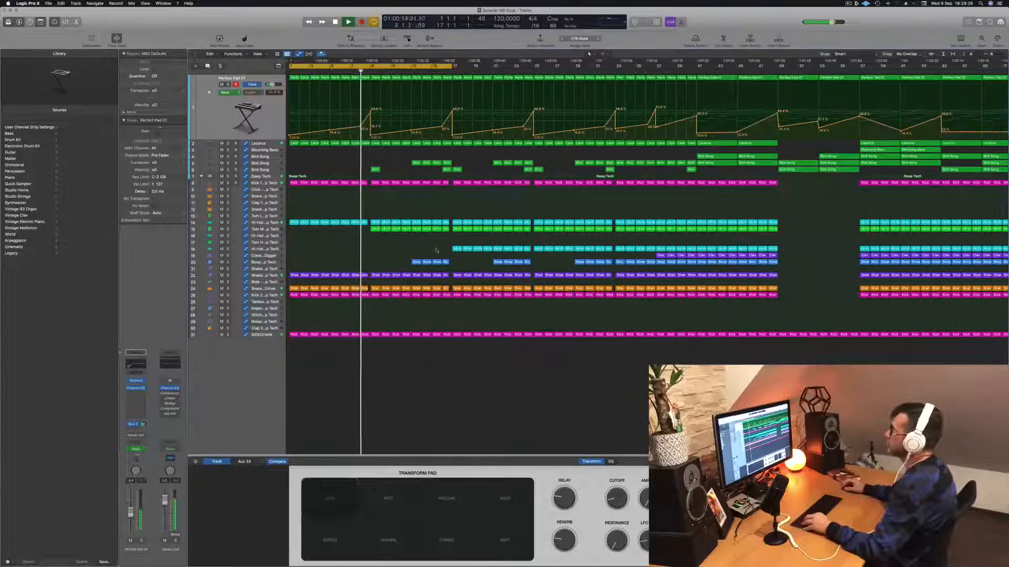
key(super+Left)
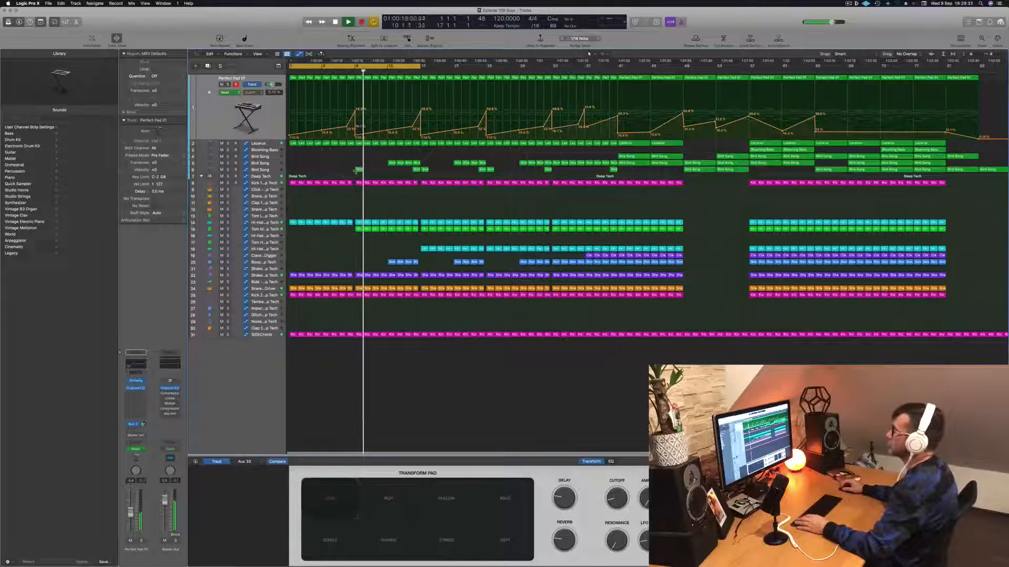
Delete the Bird Song region at bar 9 on track 6 and return playback to the song's start.
click(268, 171)
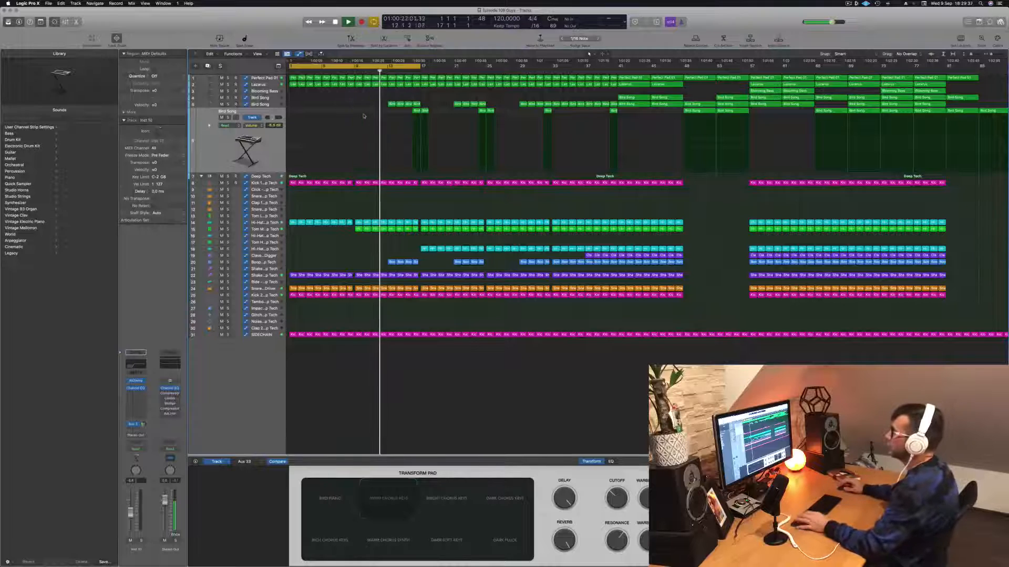
click(325, 230)
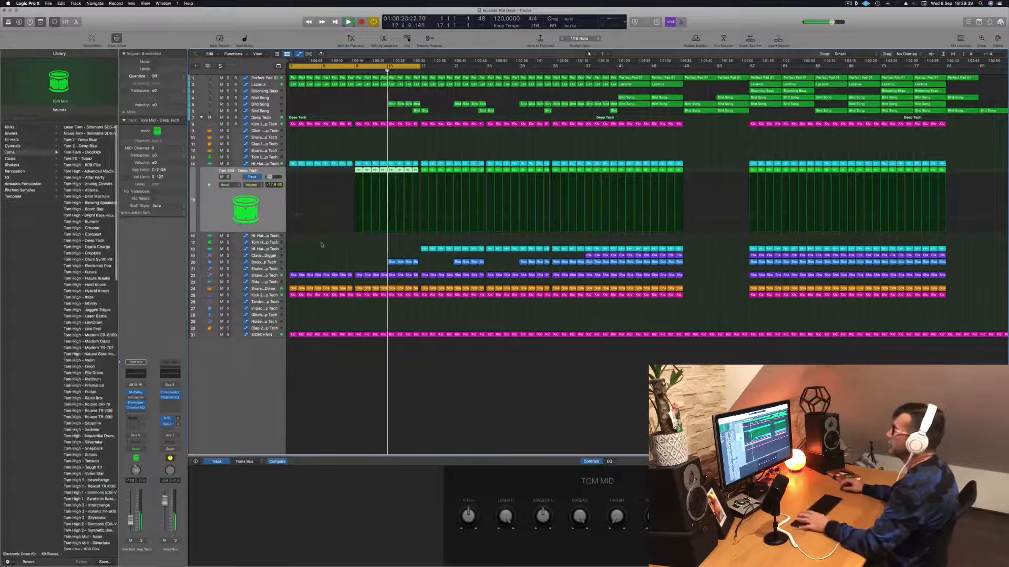
key(Return)
Sweep the low-cut frequency in Kick 1 - Deep Tech's Channel EQ upward during playback, then bring it back to 40.6 Hz.
click(258, 124)
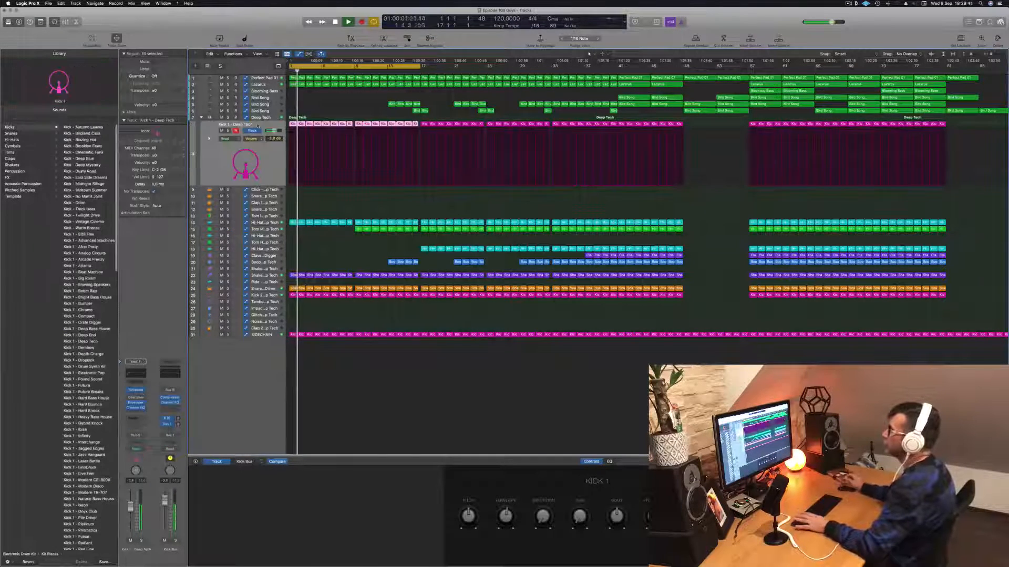
key(space)
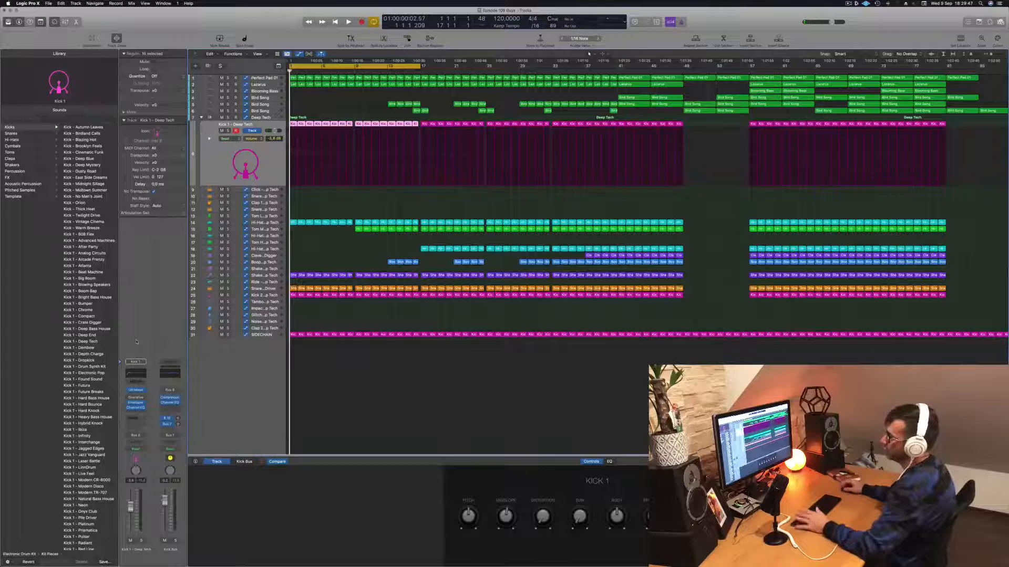
click(133, 374)
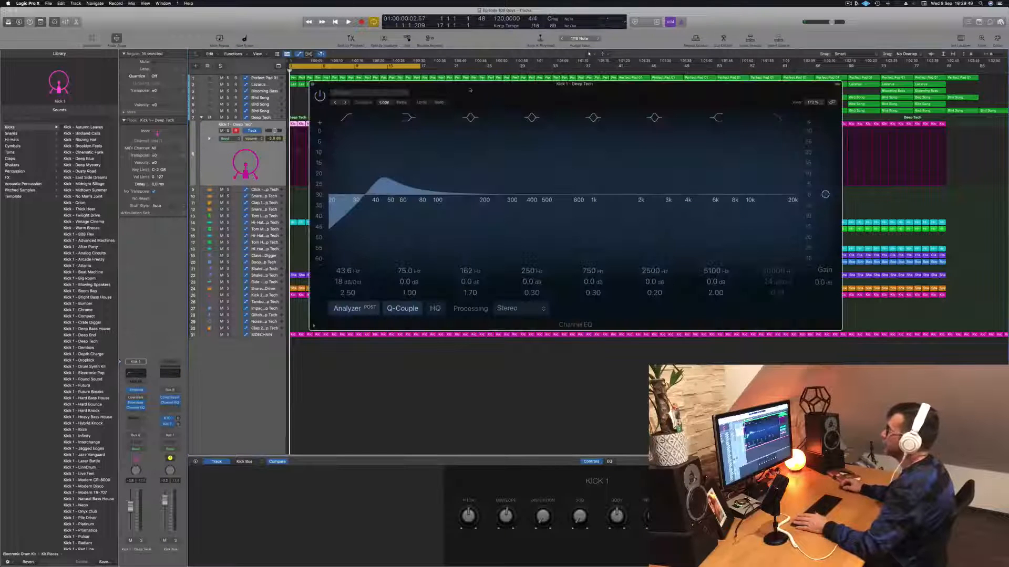
drag(470, 90, 648, 111)
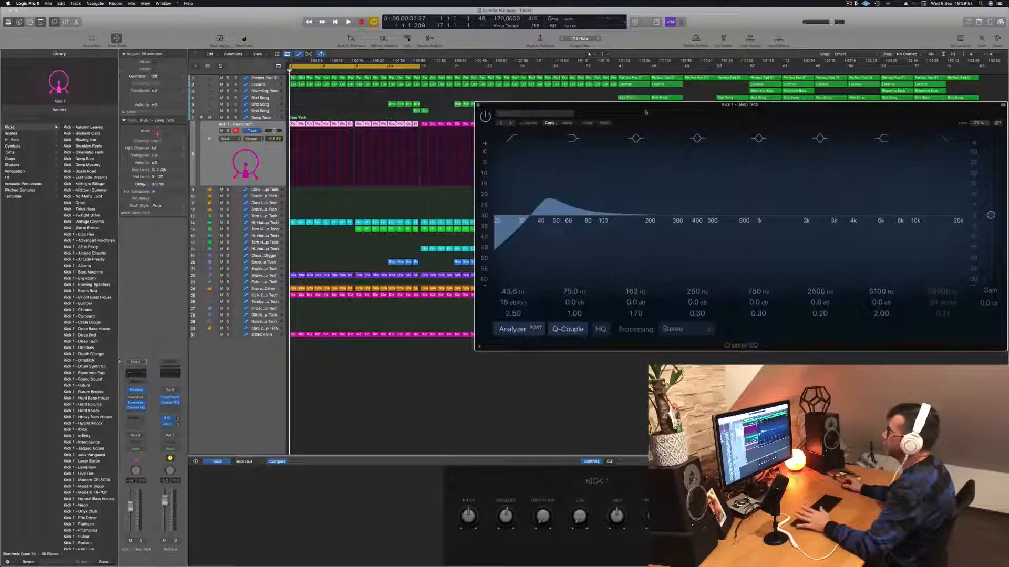
key(space)
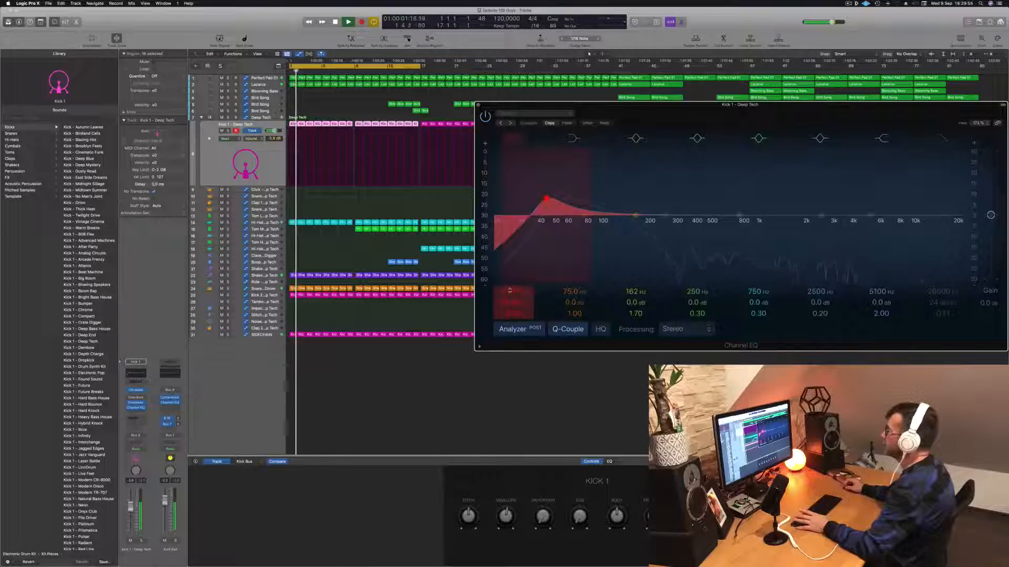
drag(512, 292, 513, 258)
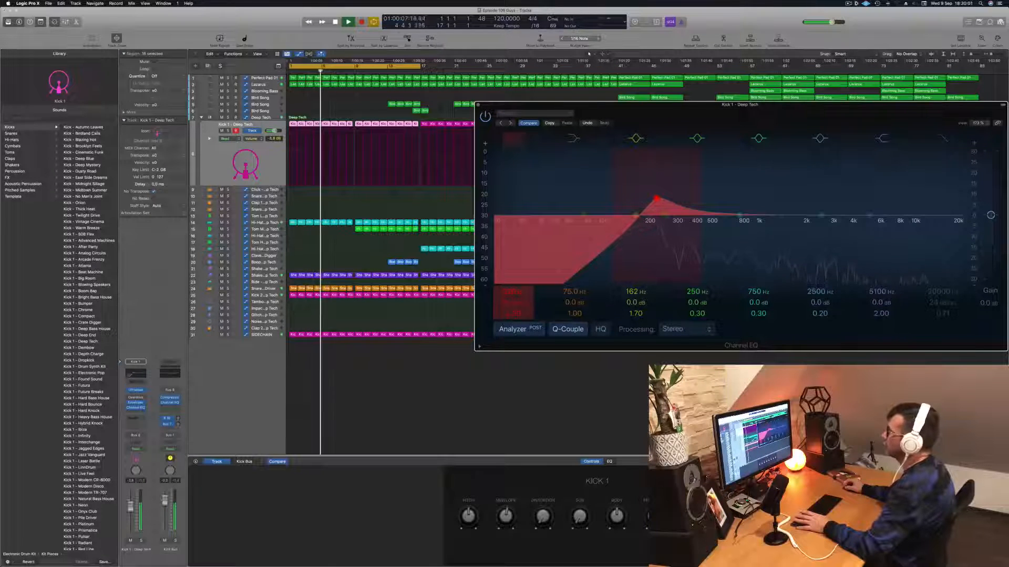
drag(512, 292, 512, 333)
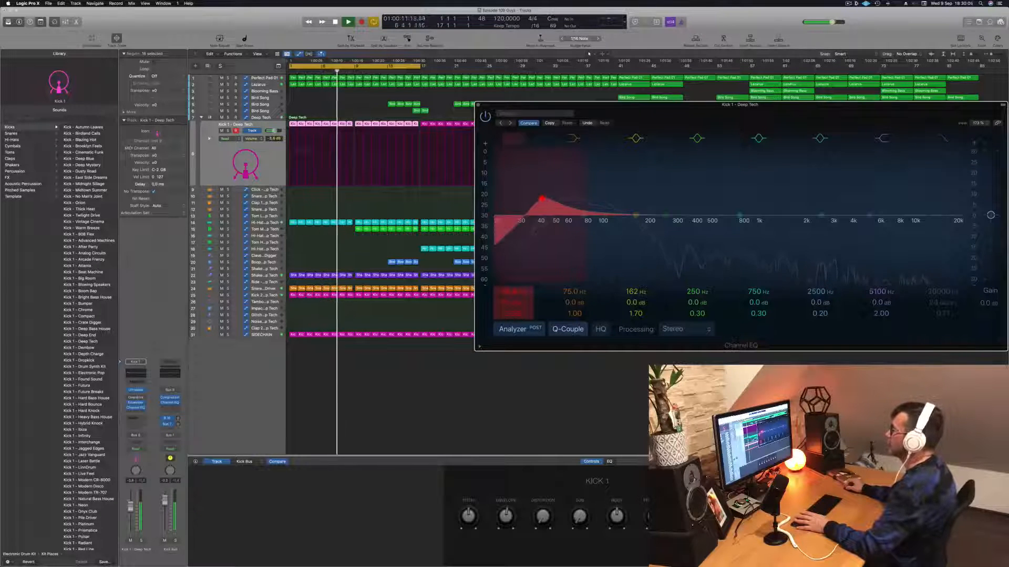
key(space)
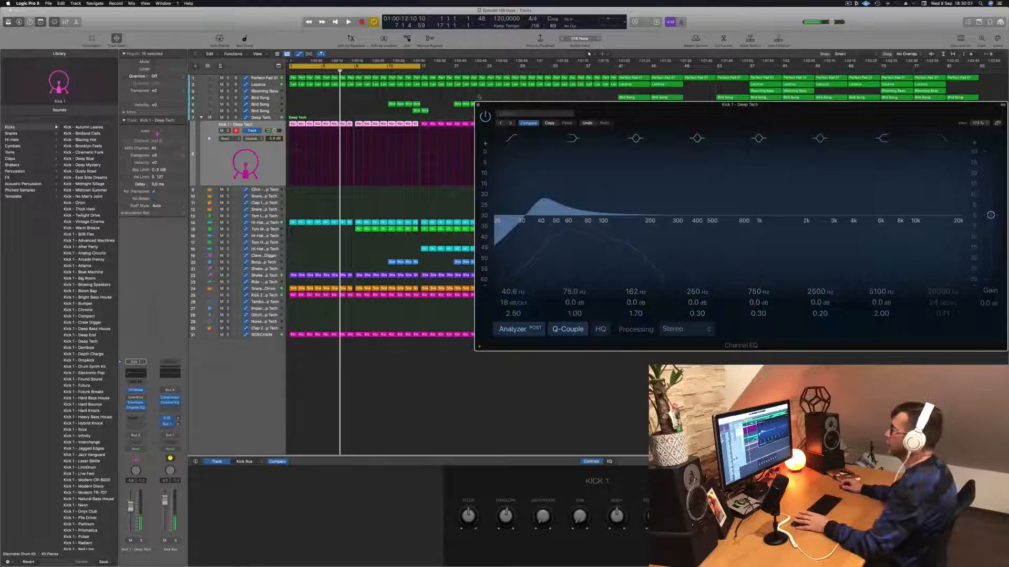
key(super+w)
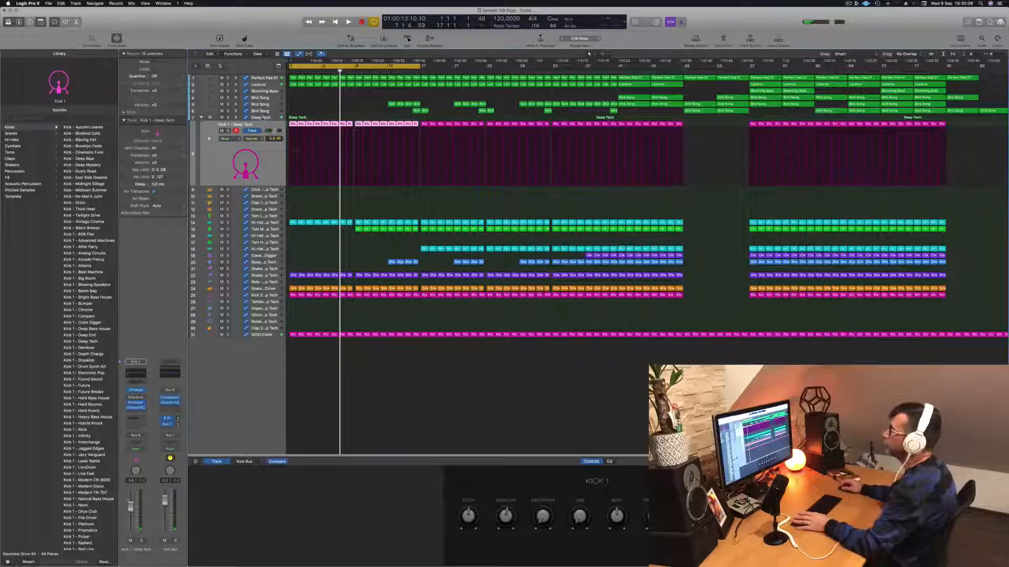
Open the drum kit instrument window of the main Deep Tech track, look it over and close it.
click(263, 118)
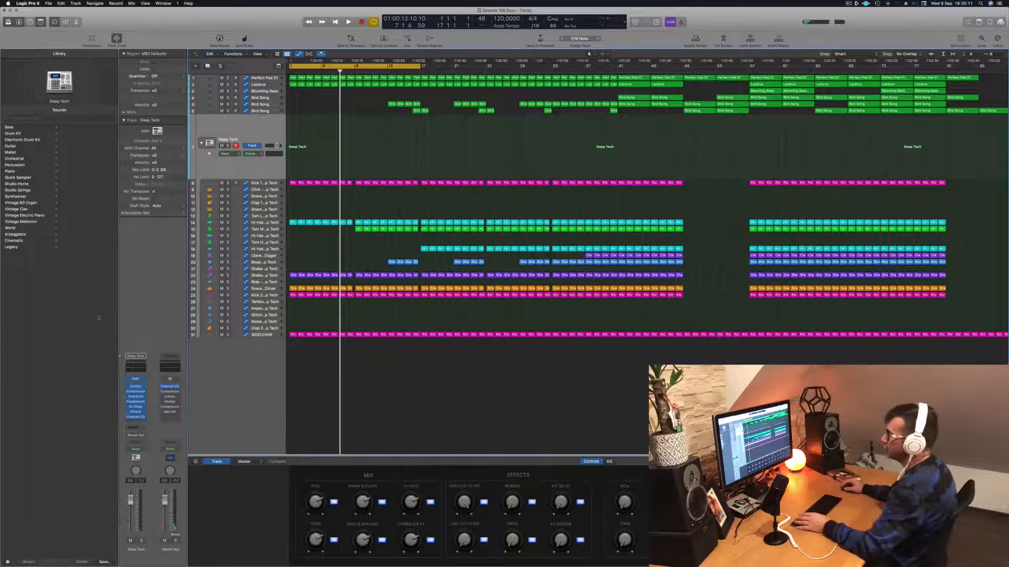
click(136, 380)
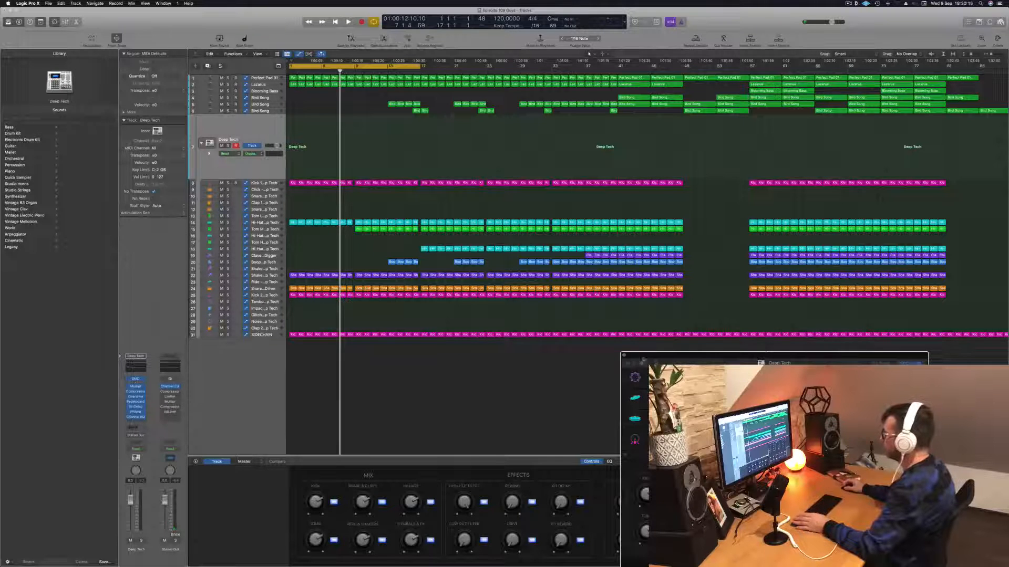
key(super+w)
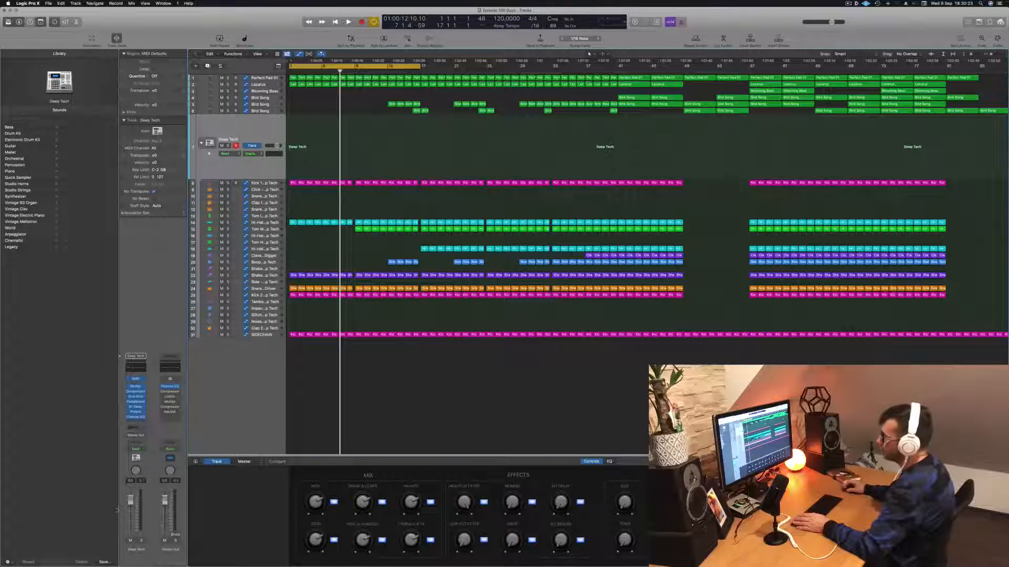
Set the Deep Tech track's automation mode to Touch and record a Low Cut Filter movement while playing from the start.
click(138, 450)
click(135, 455)
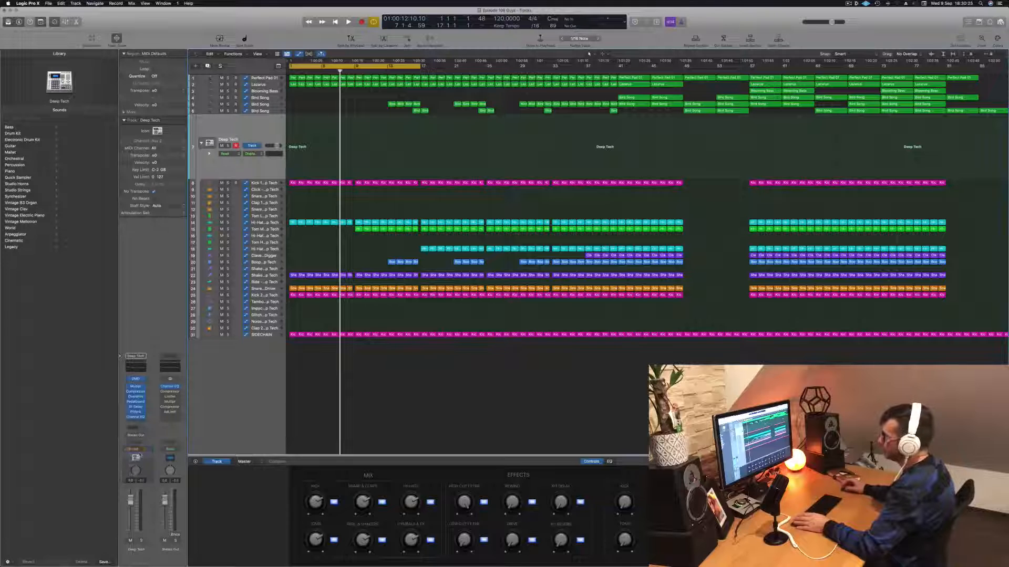
key(Return)
key(space)
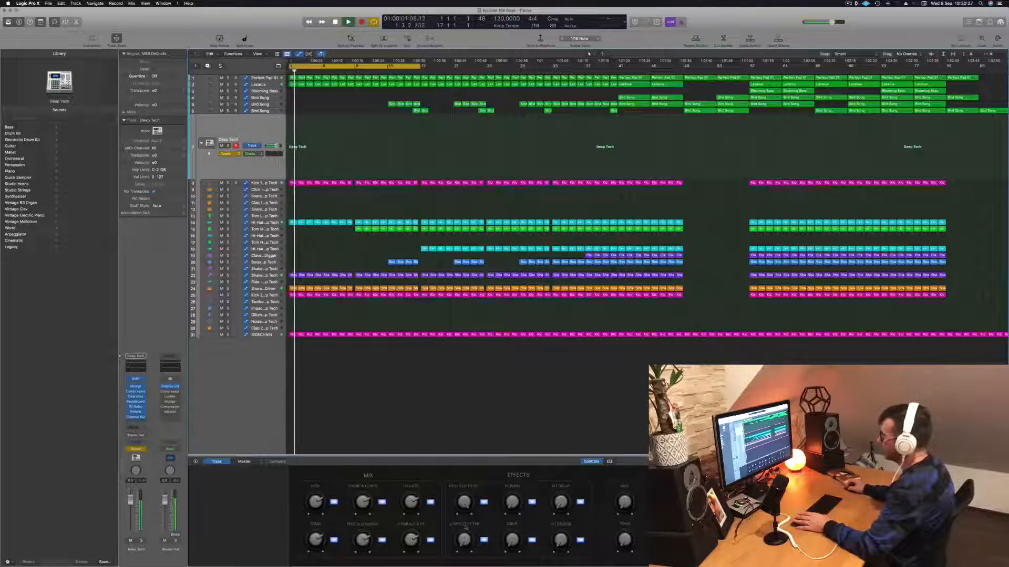
drag(464, 542, 464, 523)
key(space)
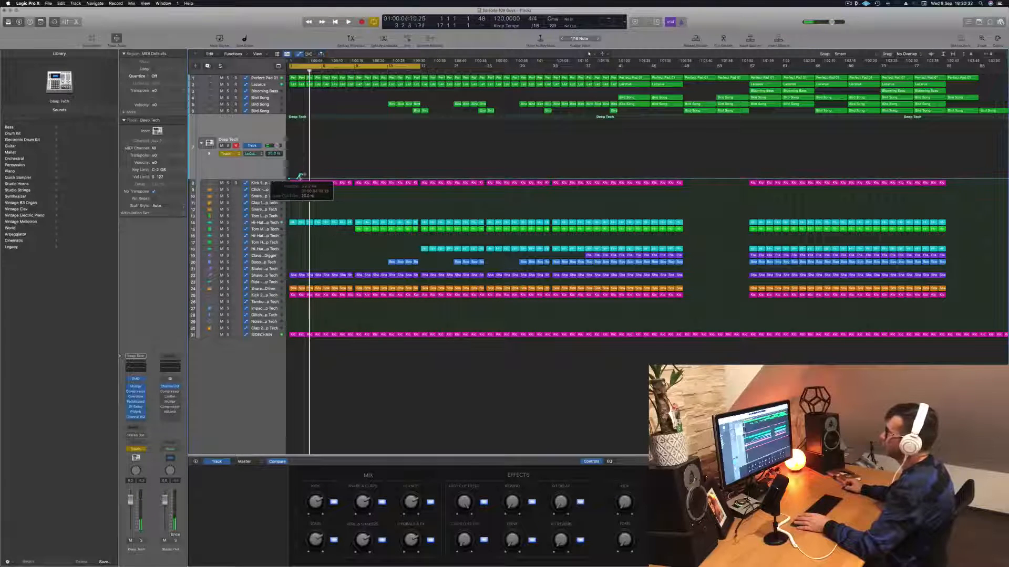
Raise the Deep Tech low-cut automation at bar 1 to 104 Hz and switch the track's automation mode to Read.
click(289, 179)
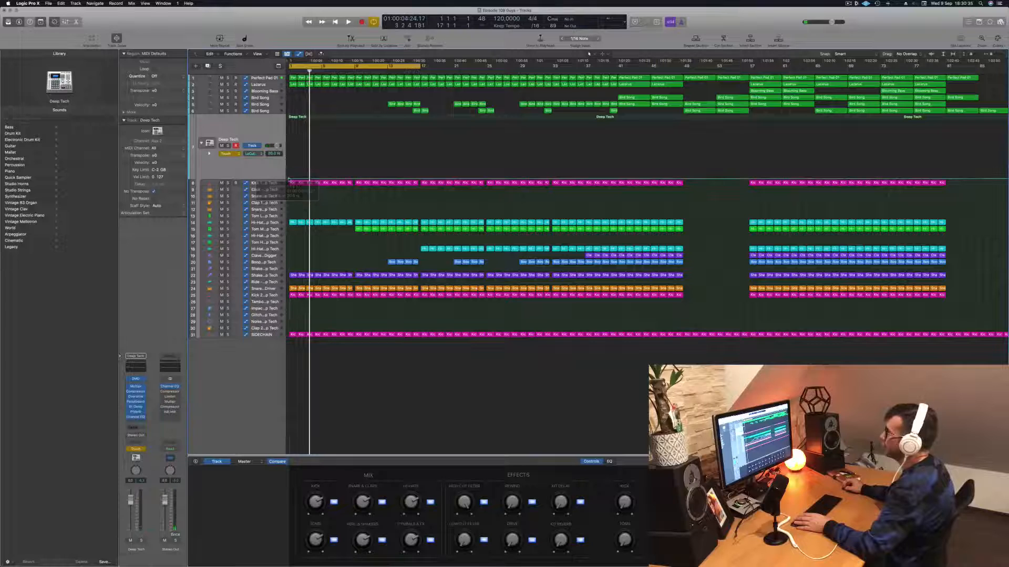
drag(289, 179, 289, 162)
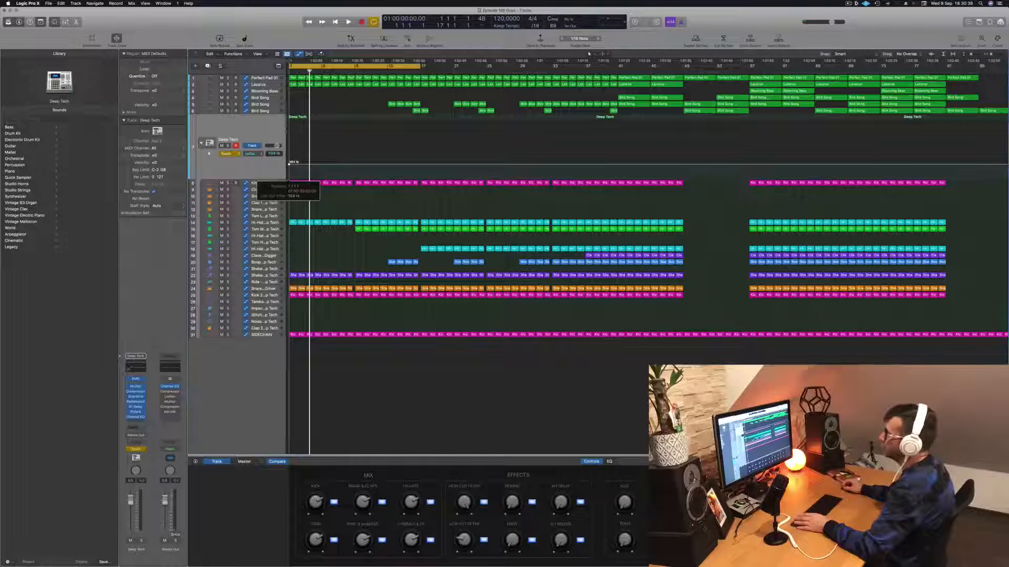
key(space)
click(226, 154)
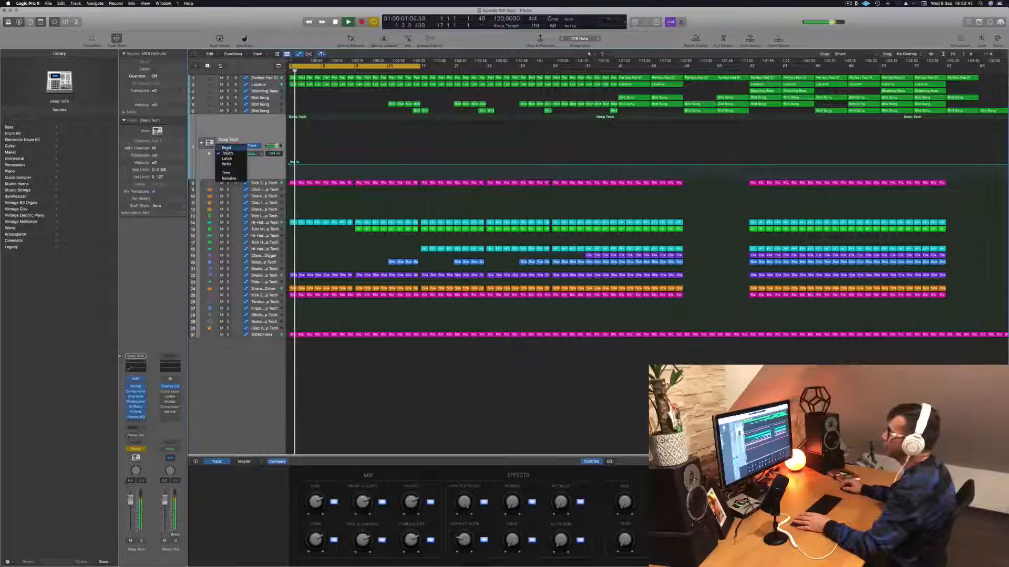
click(226, 147)
Raise the Deep Tech low-cut automation at bar 1 slightly further and play the opening.
key(space)
drag(290, 164, 289, 162)
key(space)
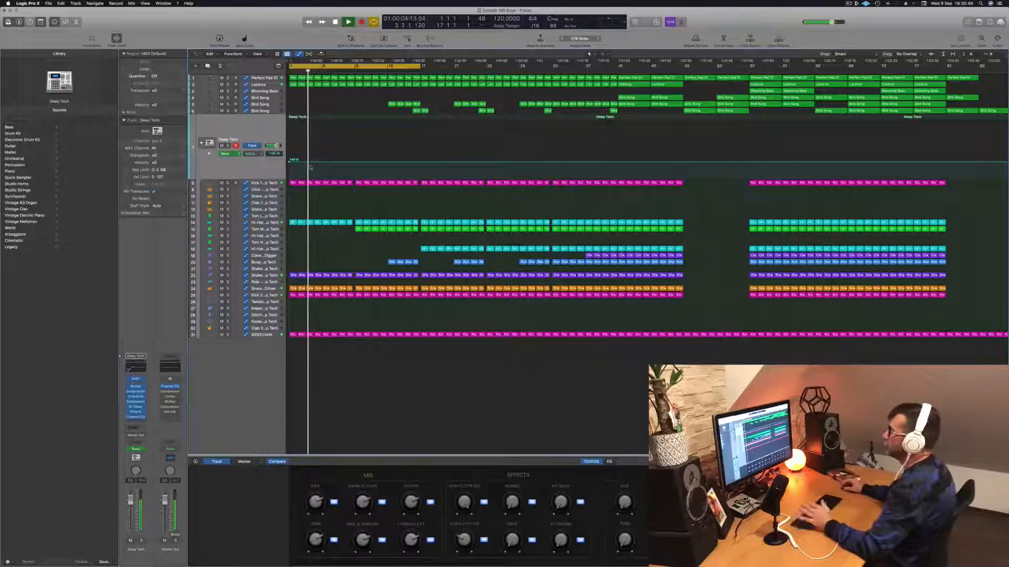
Ramp the Deep Tech low-cut automation upward from bar 1 to a peak just before bar 9 and save the project.
key(space)
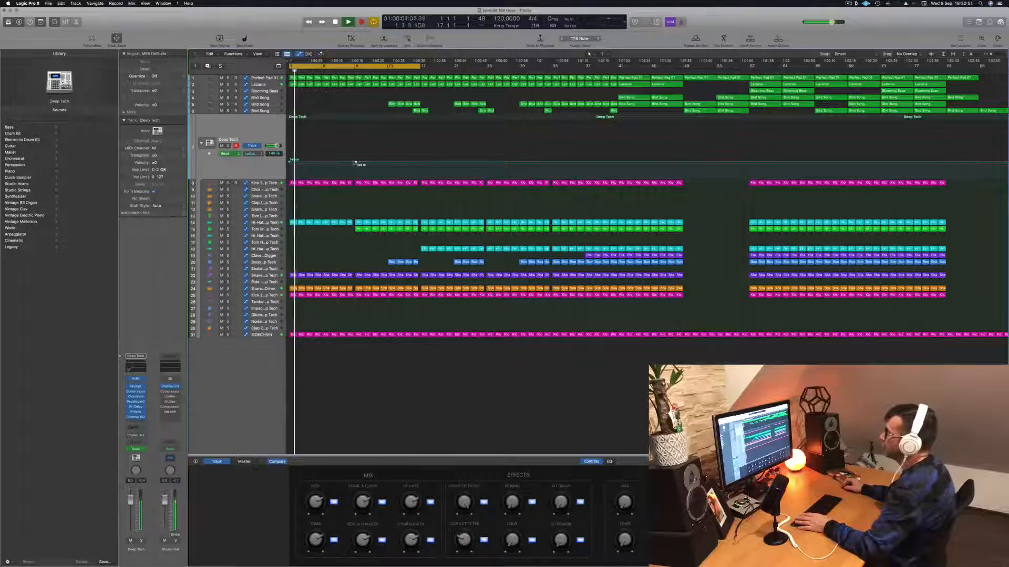
drag(353, 163, 353, 148)
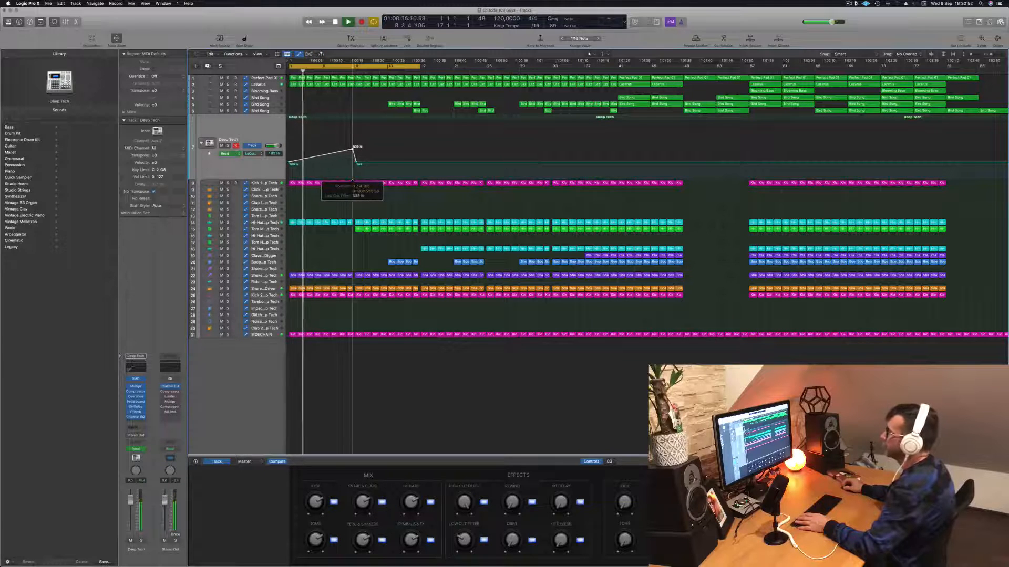
key(super+s)
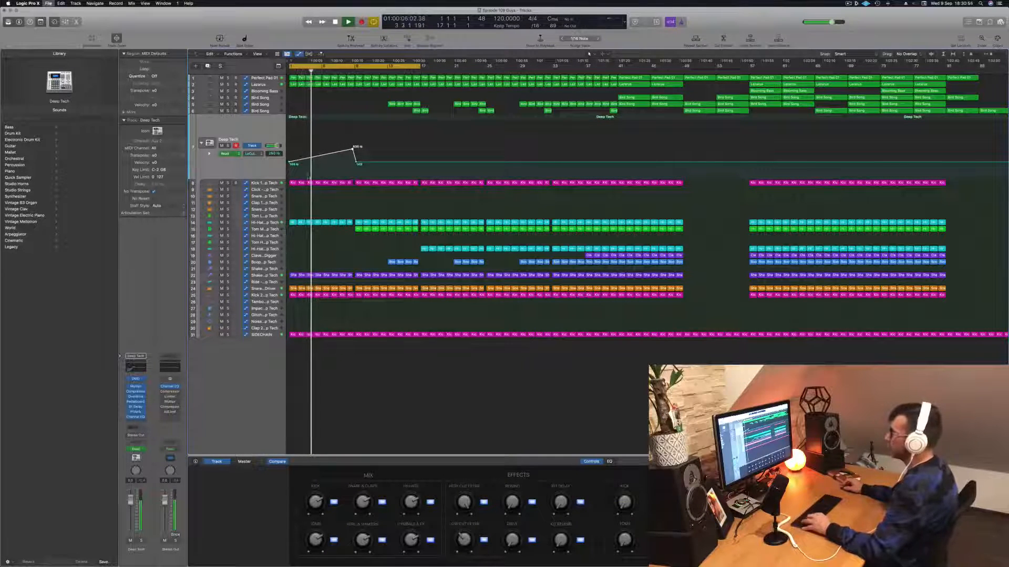
key(super+Right)
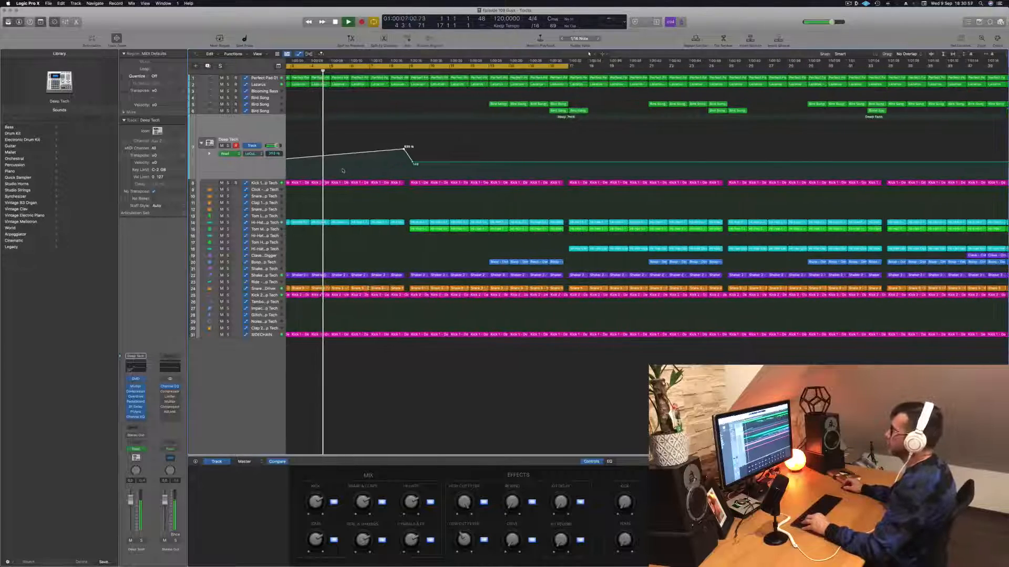
key(super+Left)
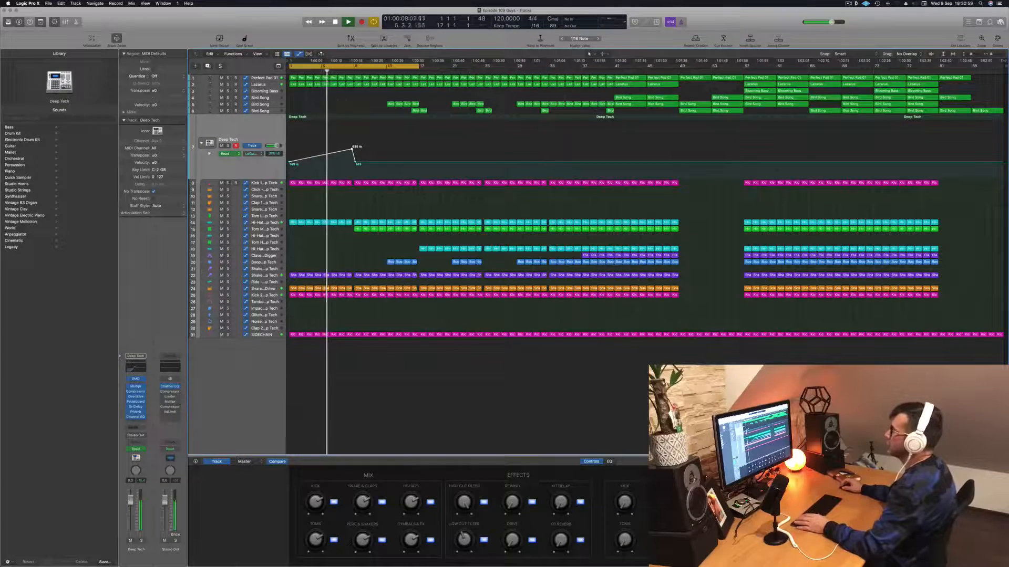
Look over the automation lanes of the Perfect Pad and Kick 1 tracks and return to the Deep Tech track.
click(266, 78)
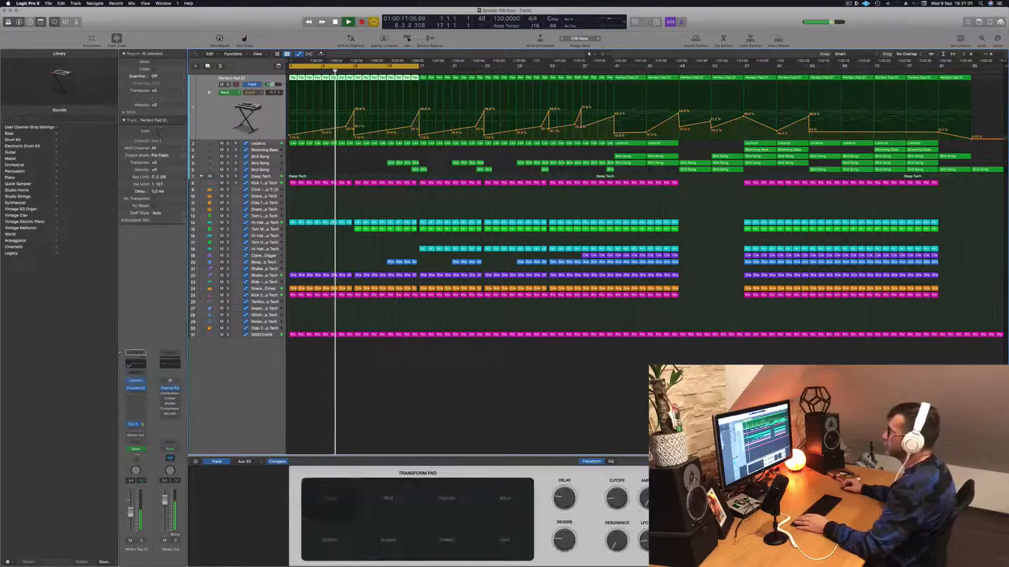
click(270, 183)
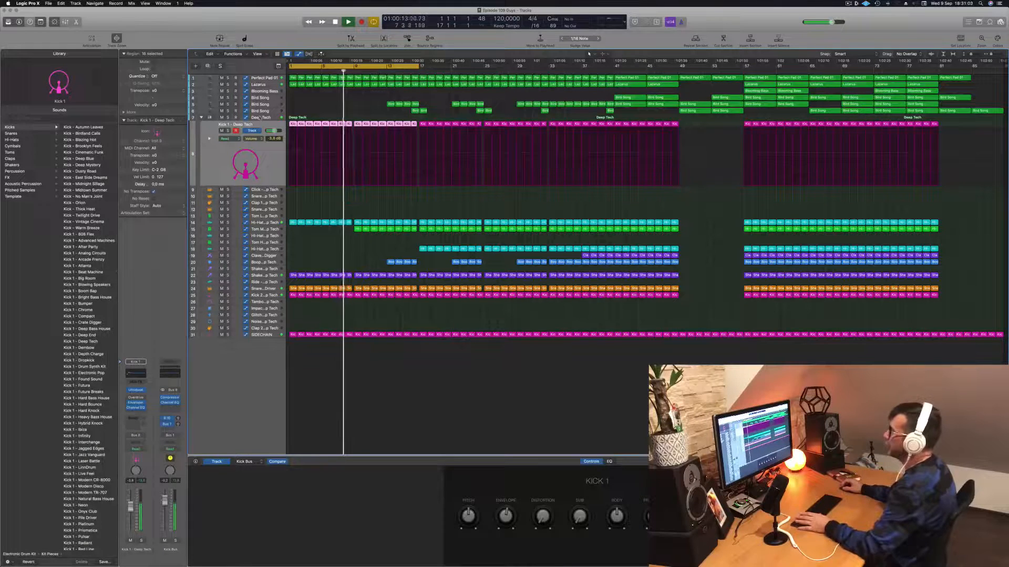
click(345, 124)
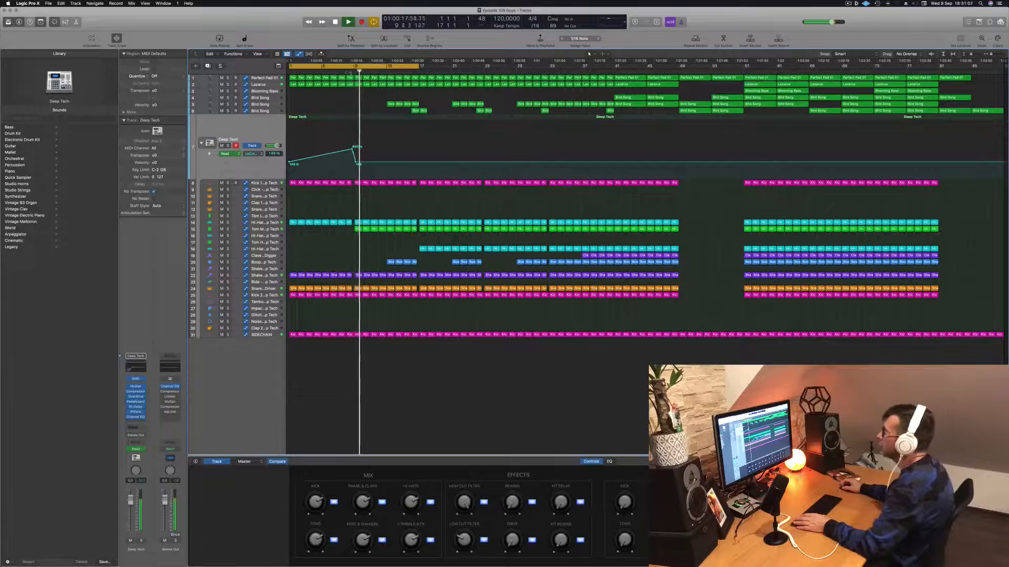
Stop playback and steepen the Deep Tech low-cut drop at bar 9, lowering it to about 91 Hz.
key(super+Right)
key(space)
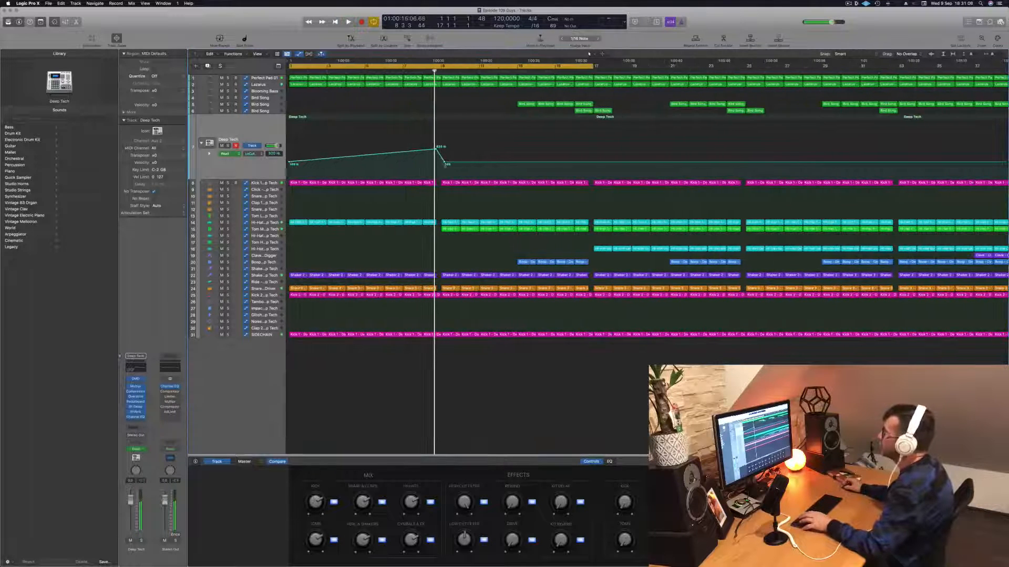
drag(446, 164, 442, 168)
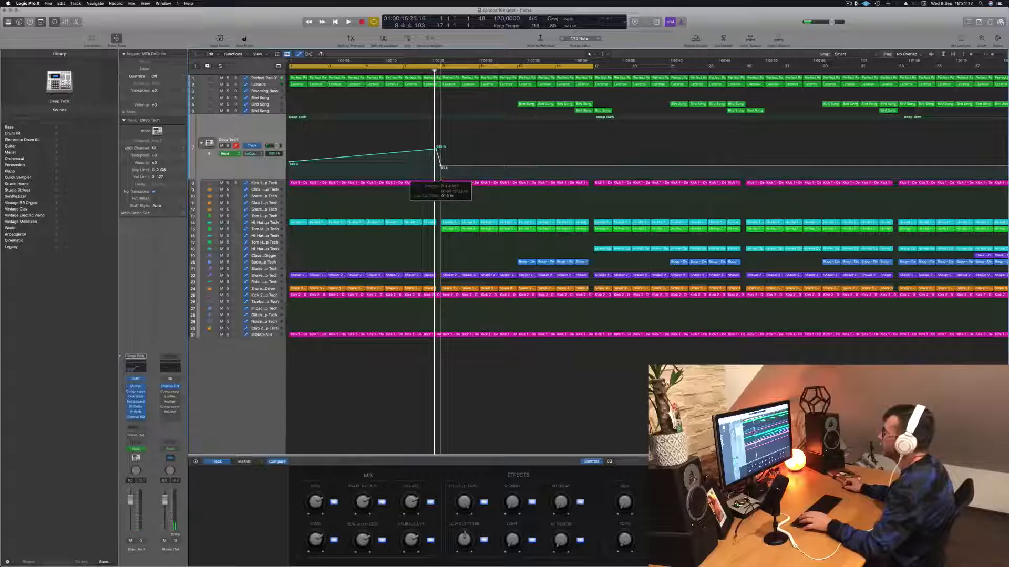
Play the arrangement from the start and check the Compressor settings on the Deep Tech channel.
key(Return)
key(space)
key(super+Left)
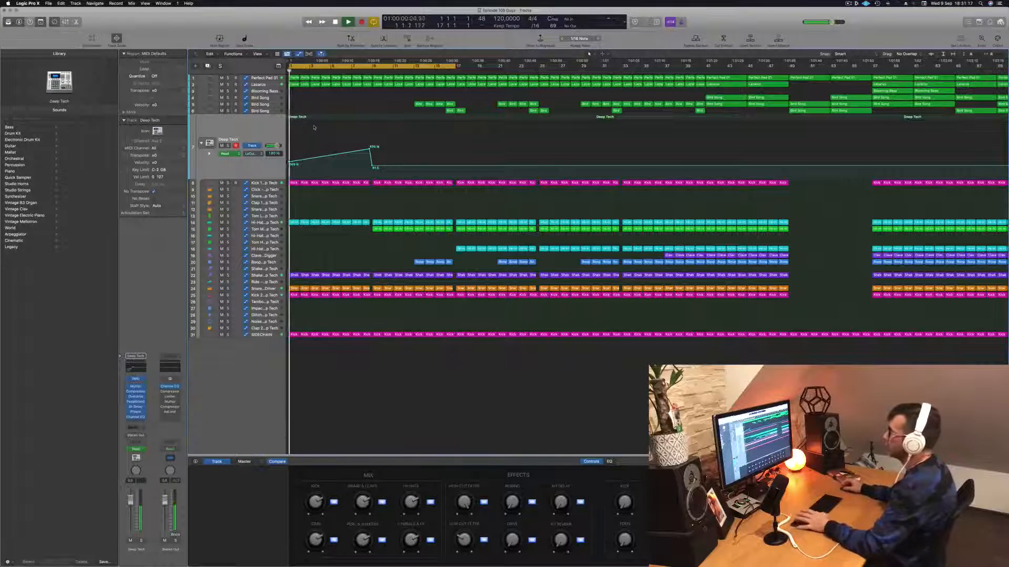
key(Return)
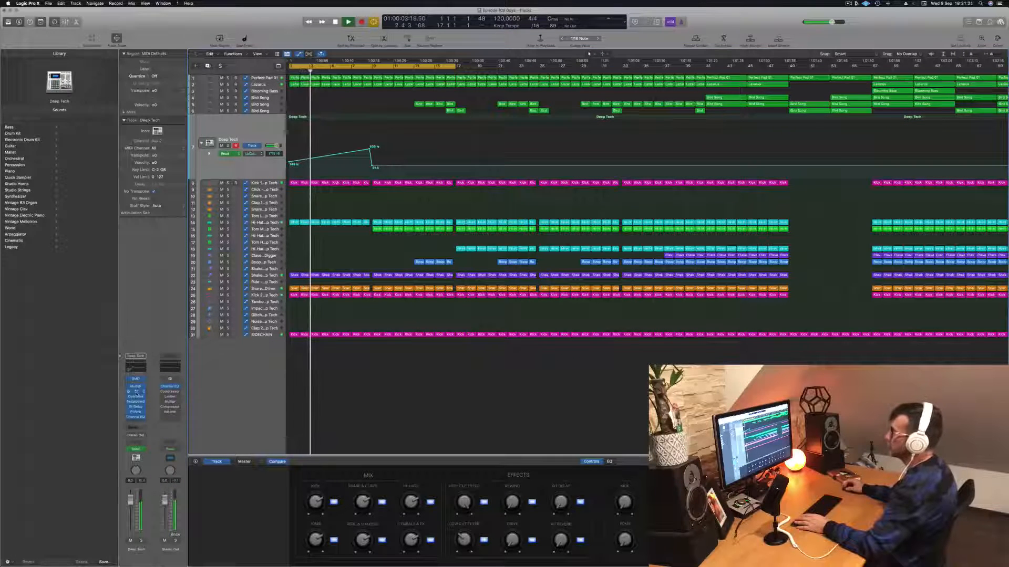
click(135, 392)
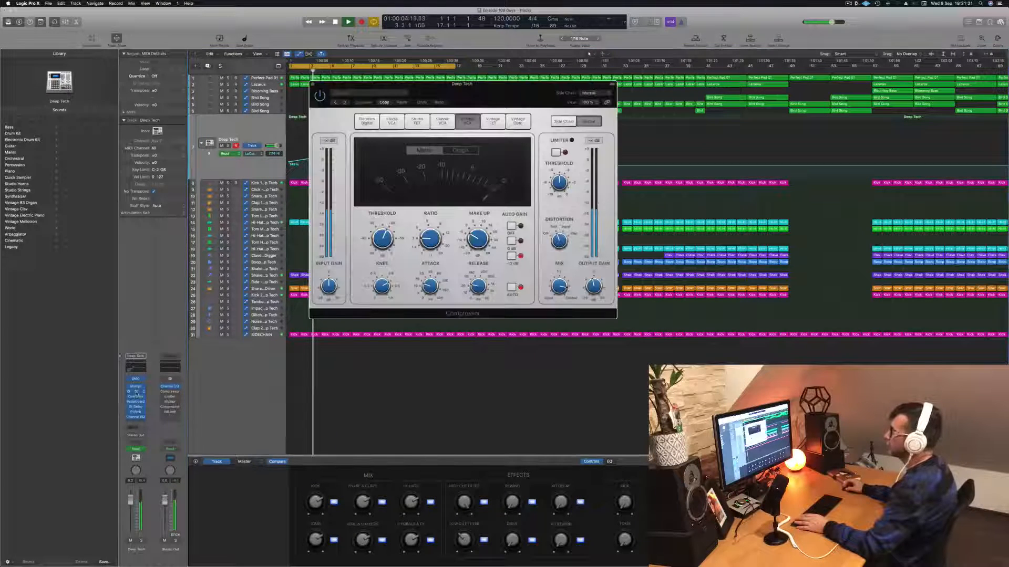
click(312, 84)
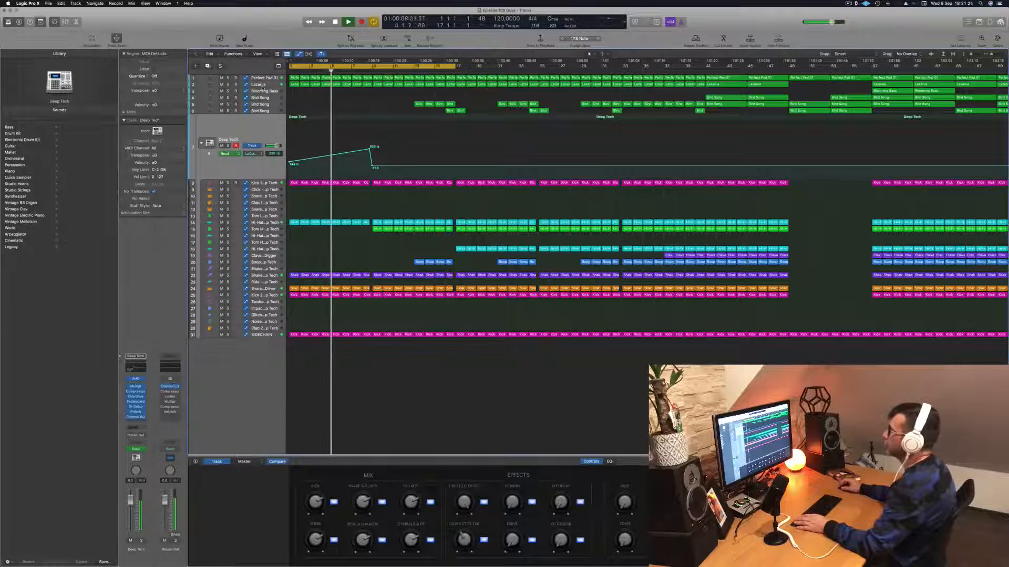
Shape the Lazarus track's automation into a peak around bar 9, replay the section and save the project.
click(258, 85)
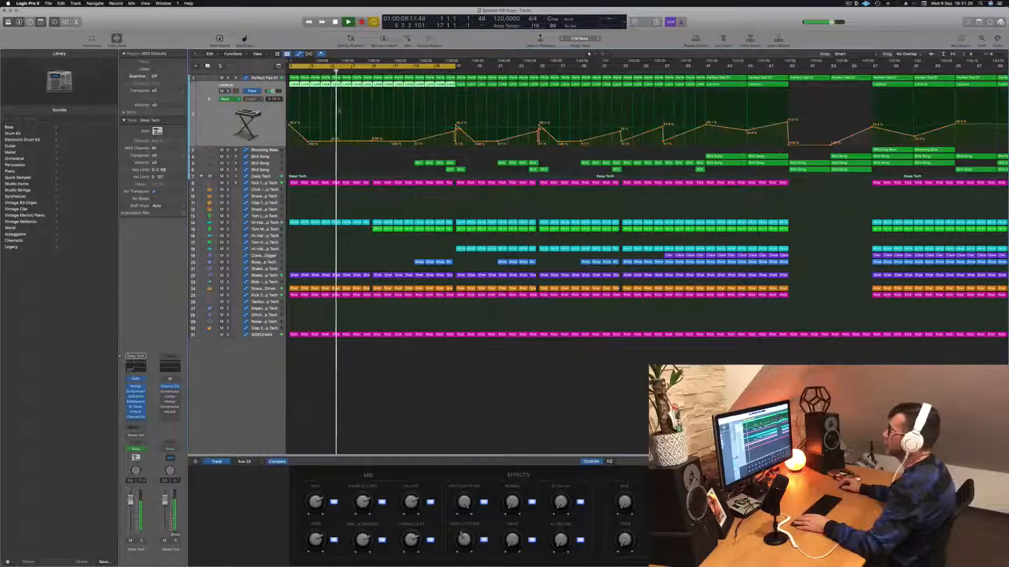
click(352, 142)
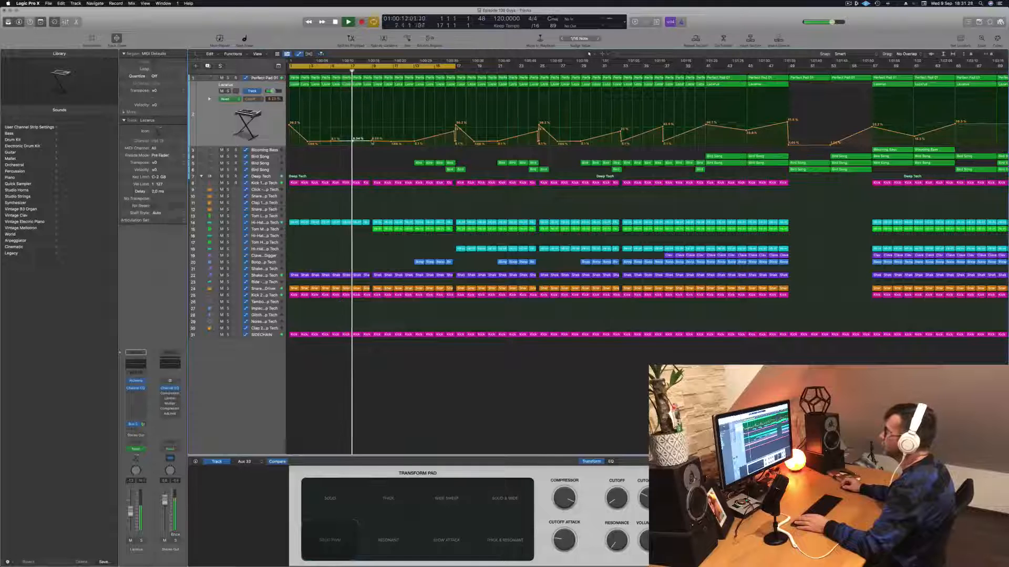
mouse_move(355, 140)
mouse_down()
mouse_move(371, 131)
mouse_move(374, 141)
mouse_up()
key(super+z)
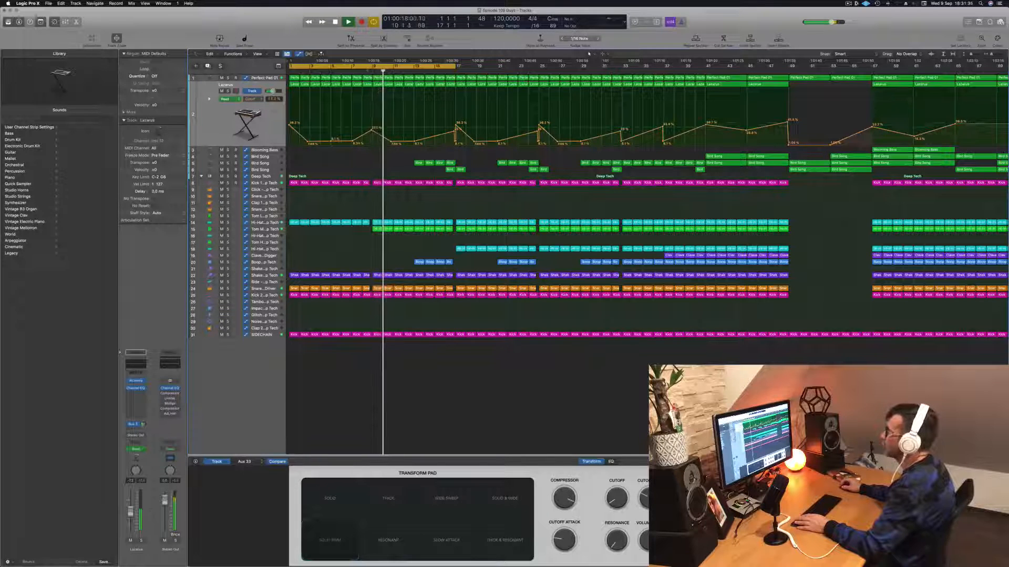
click(371, 70)
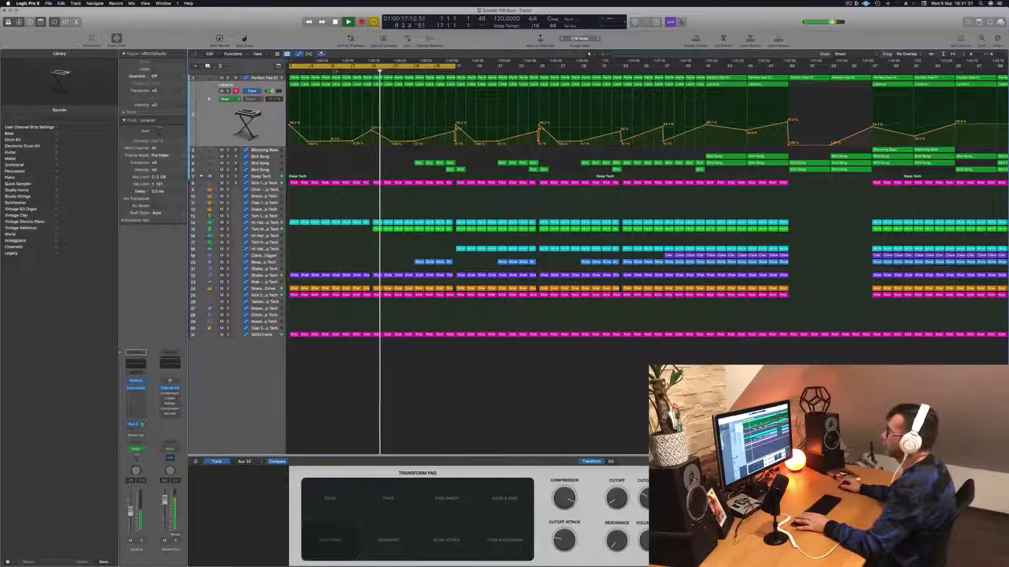
key(Return)
key(super+s)
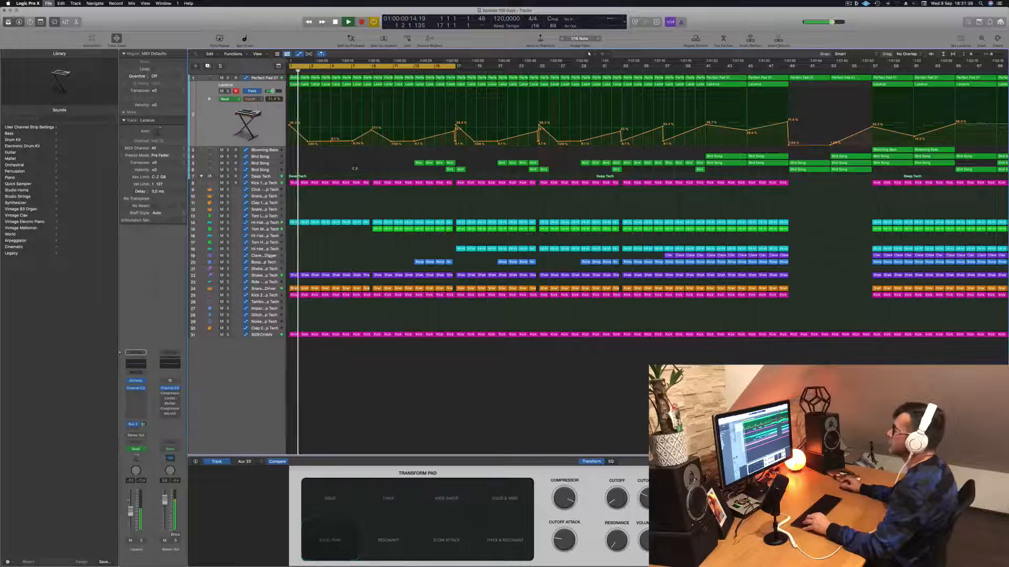
Delete the four blue percussion regions at bars 13 to 16 on track 20.
key(super+Left)
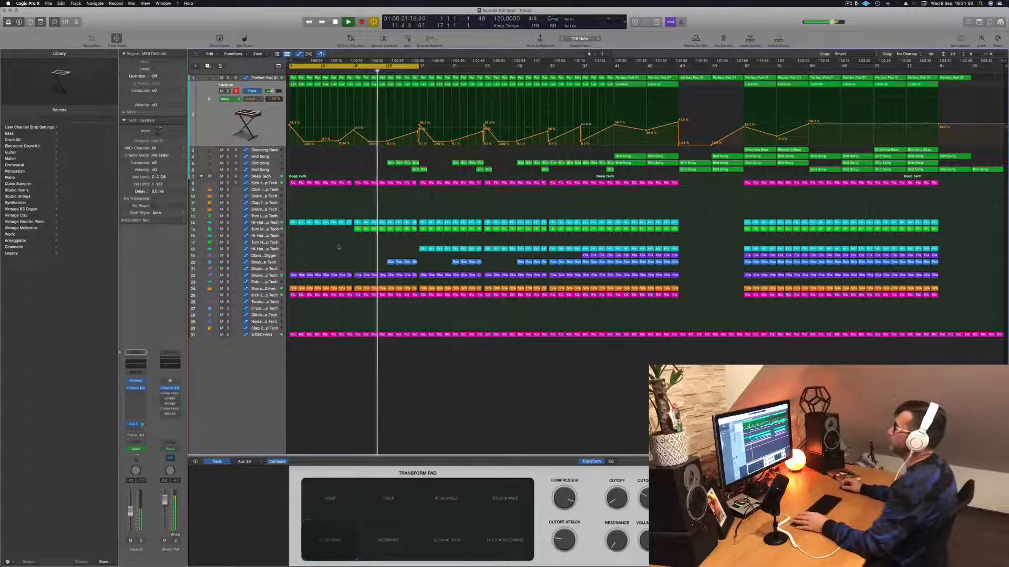
drag(370, 259, 400, 263)
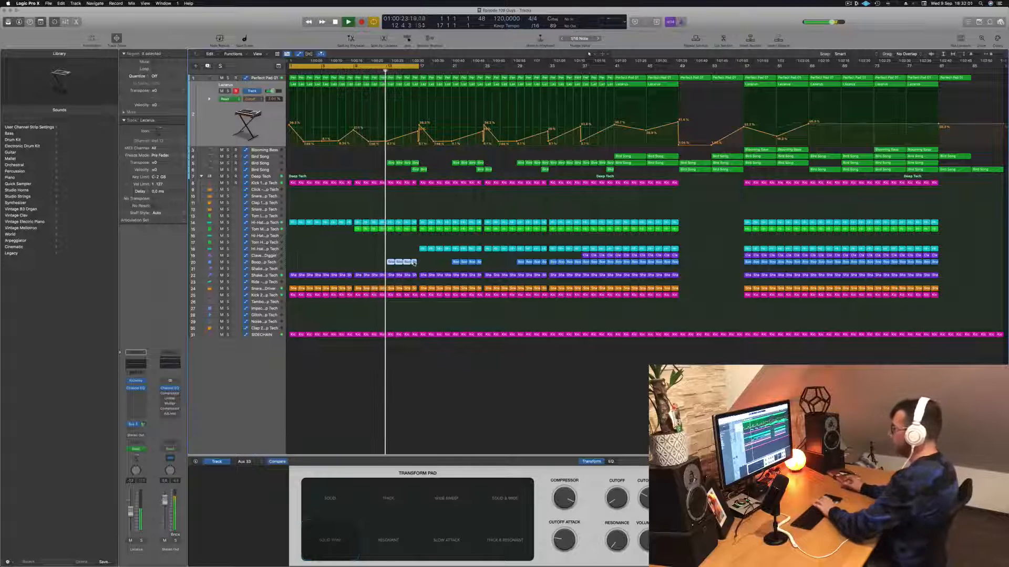
key(Delete)
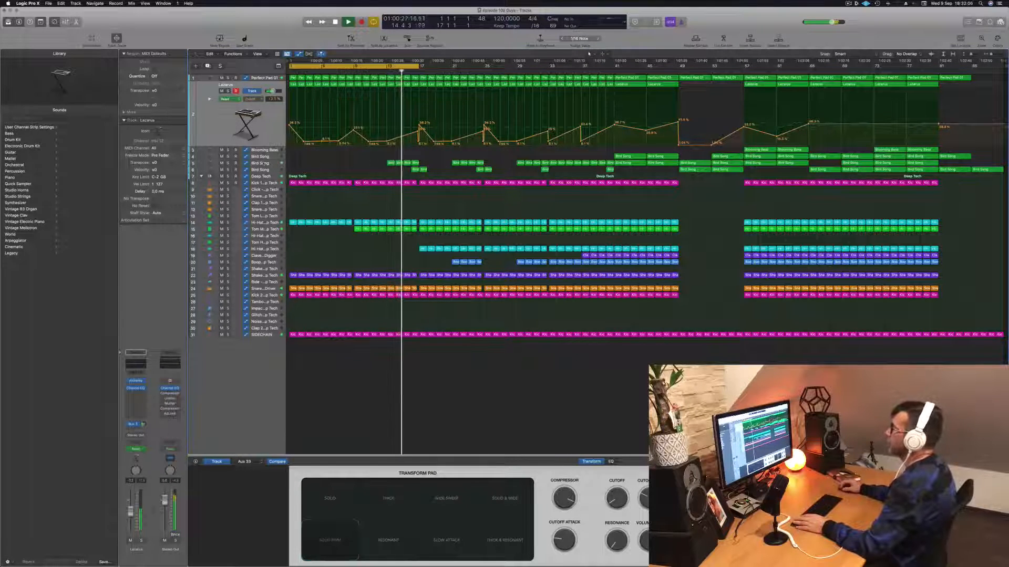
Extend the cycle range to bar 29 and play the first Bird Song section from bar 13.
click(335, 161)
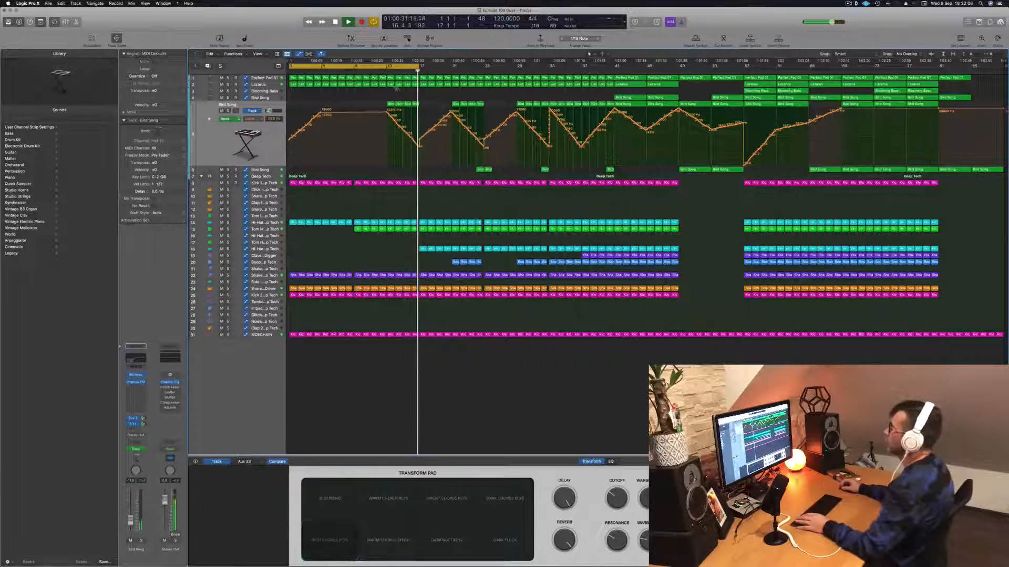
click(382, 70)
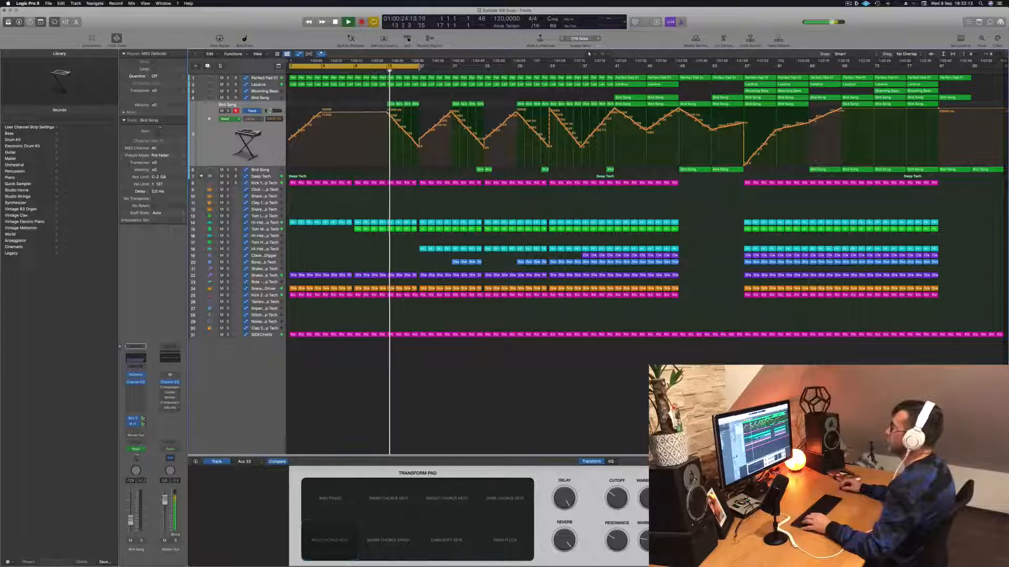
drag(446, 66, 516, 66)
scroll(442, 158, up, 5)
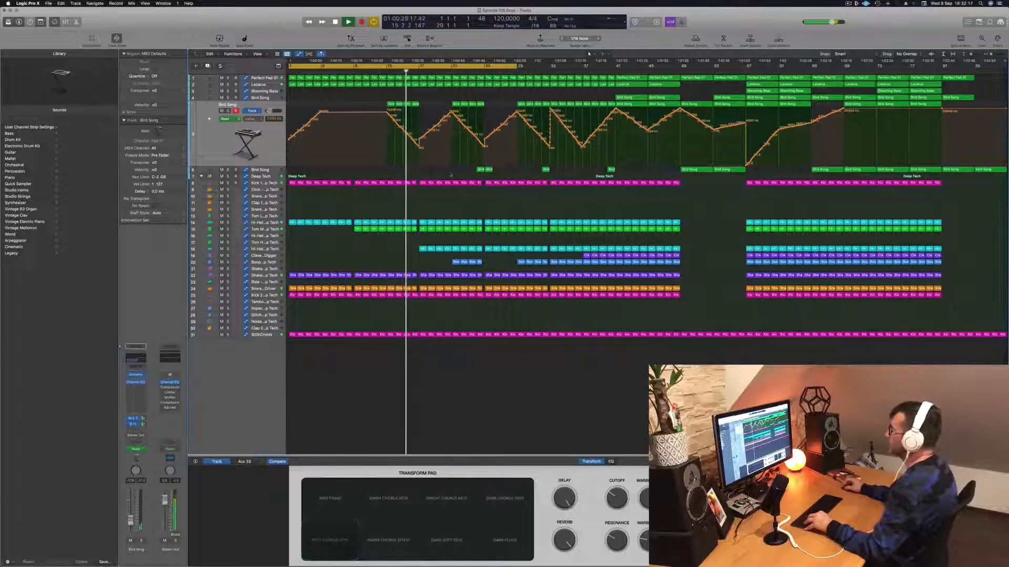
scroll(497, 203, down, 5)
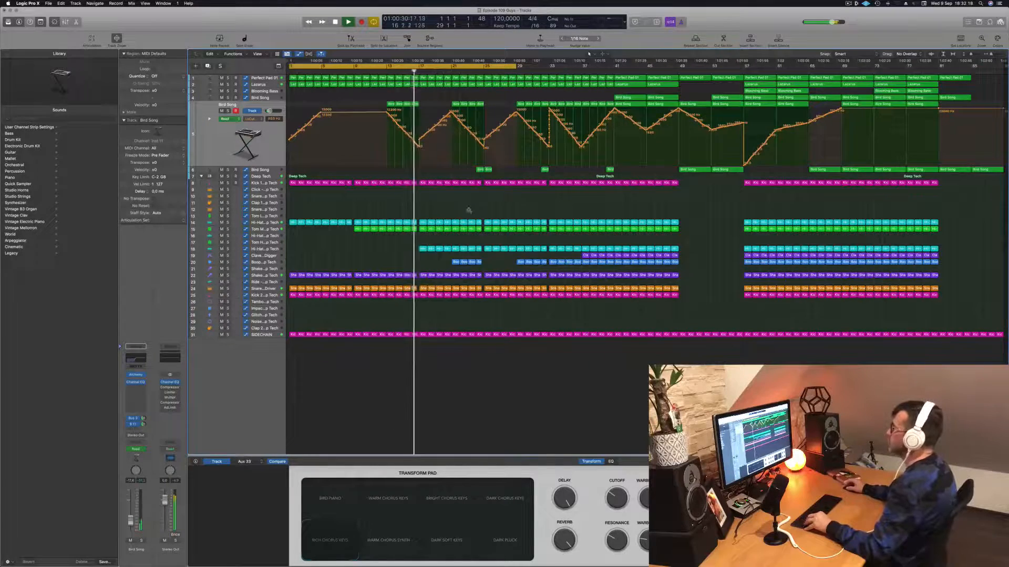
scroll(469, 210, up, 3)
scroll(451, 198, down, 3)
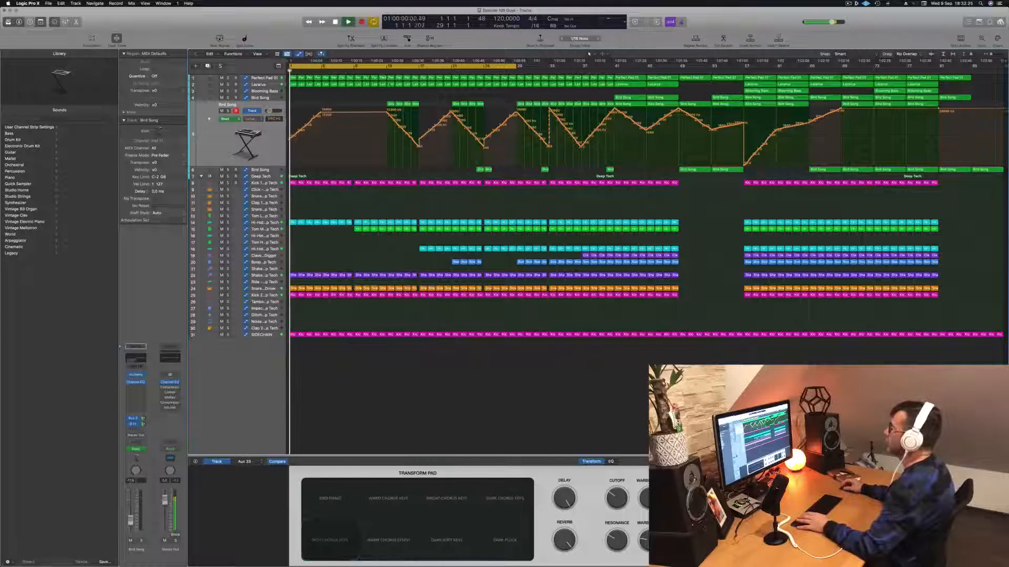
click(386, 71)
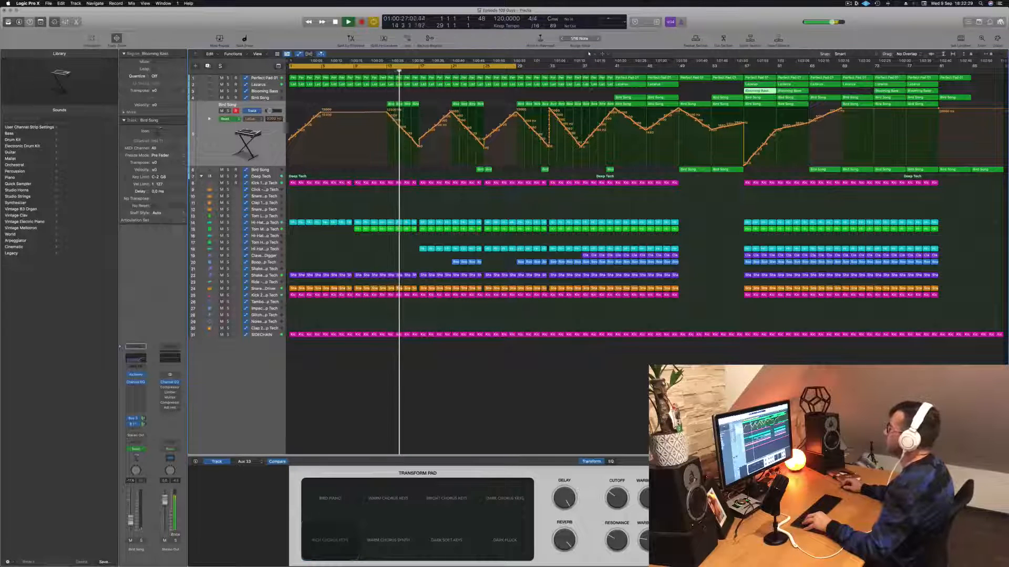
Solo the Lazarus track to hear it alone and unsolo it.
click(251, 85)
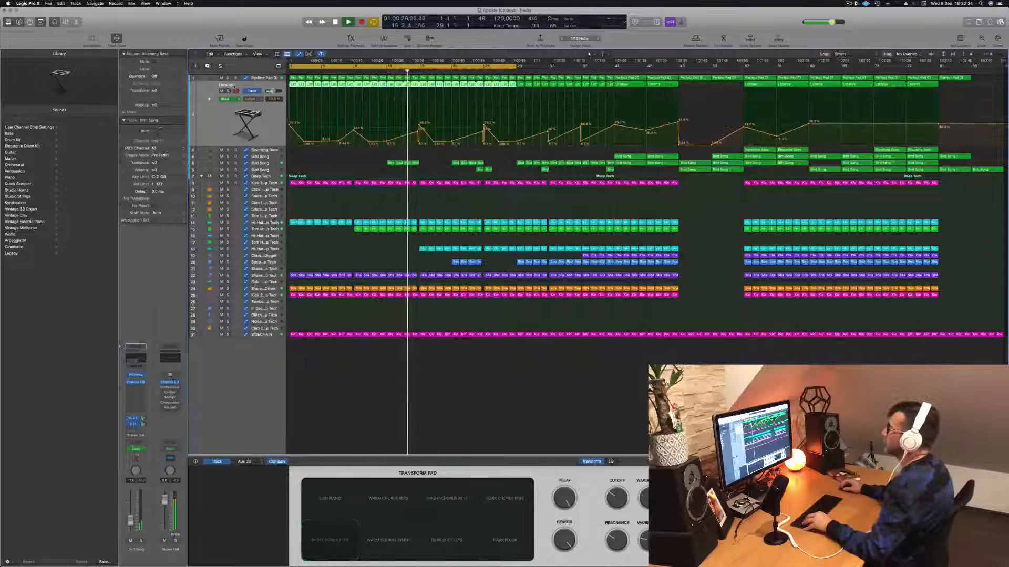
click(228, 91)
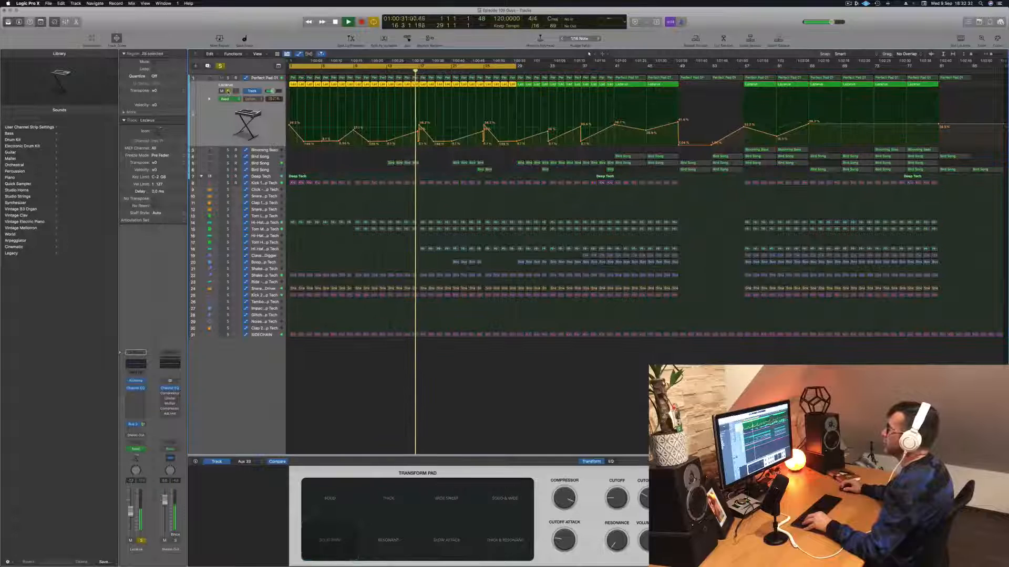
click(228, 91)
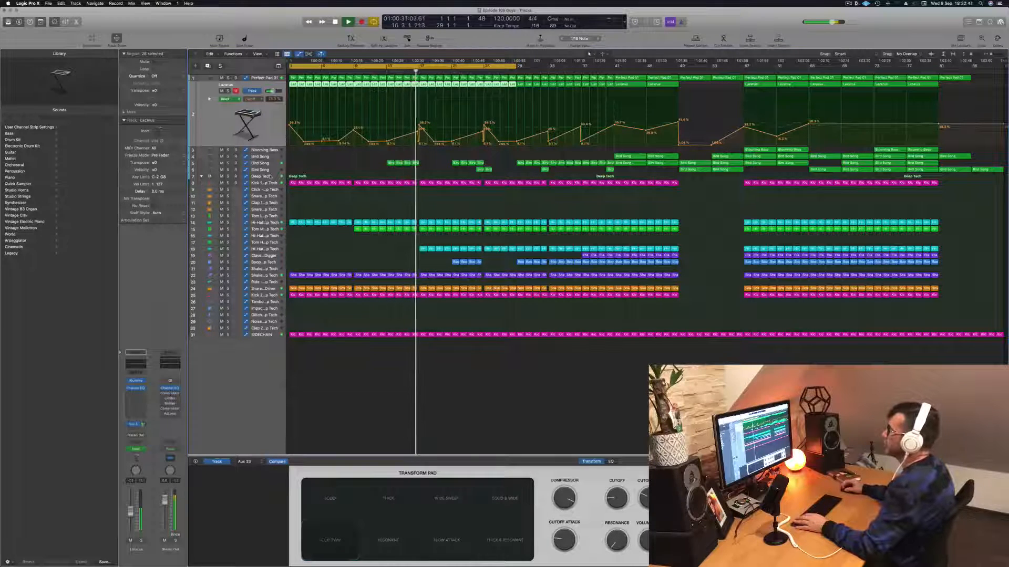
Add a second drop to the Deep Tech low-cut automation at bar 17, down to near the bottom of the lane.
click(269, 176)
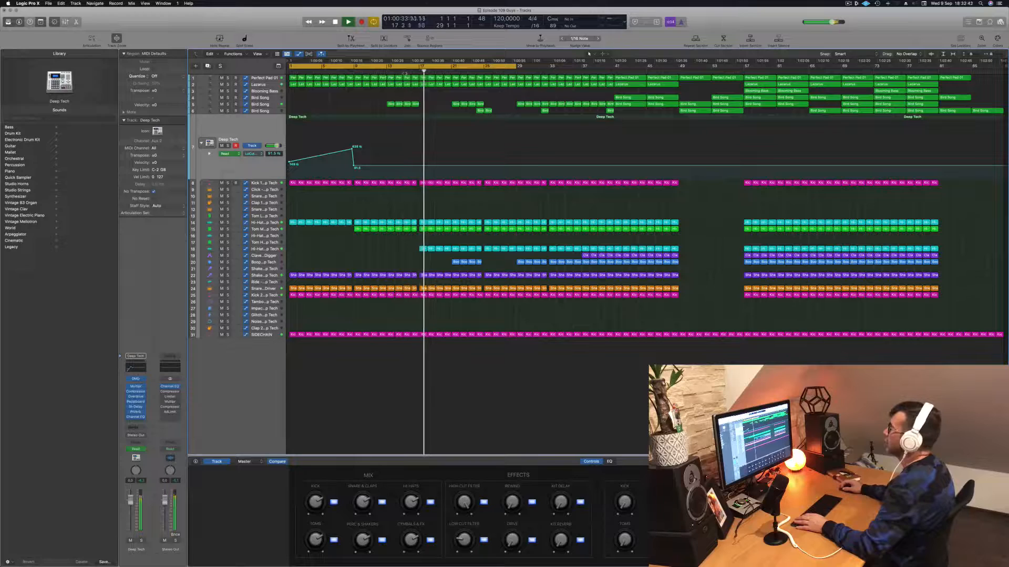
key(comma)
key(comma)
key(super+Right)
key(super+Right)
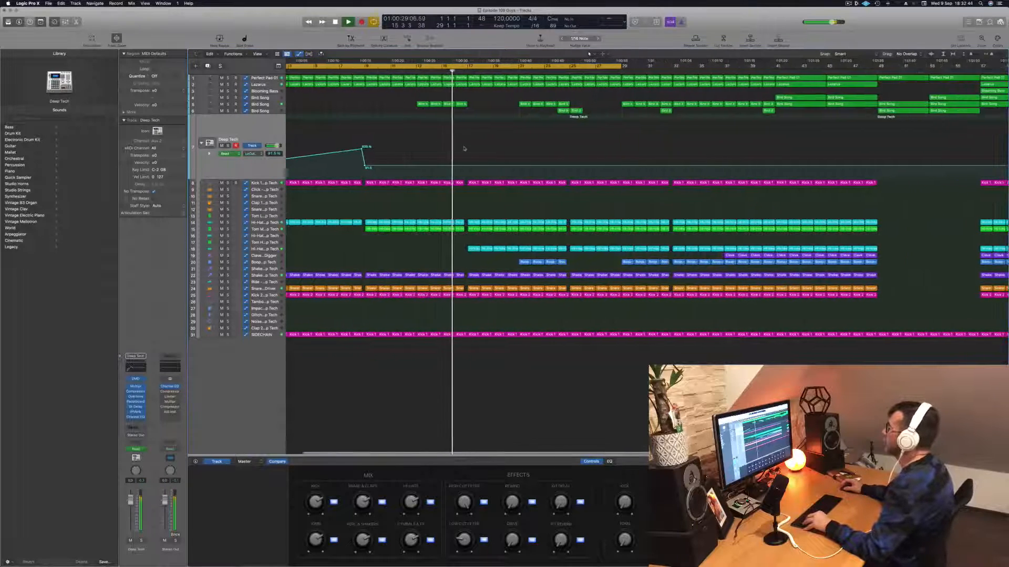
key(space)
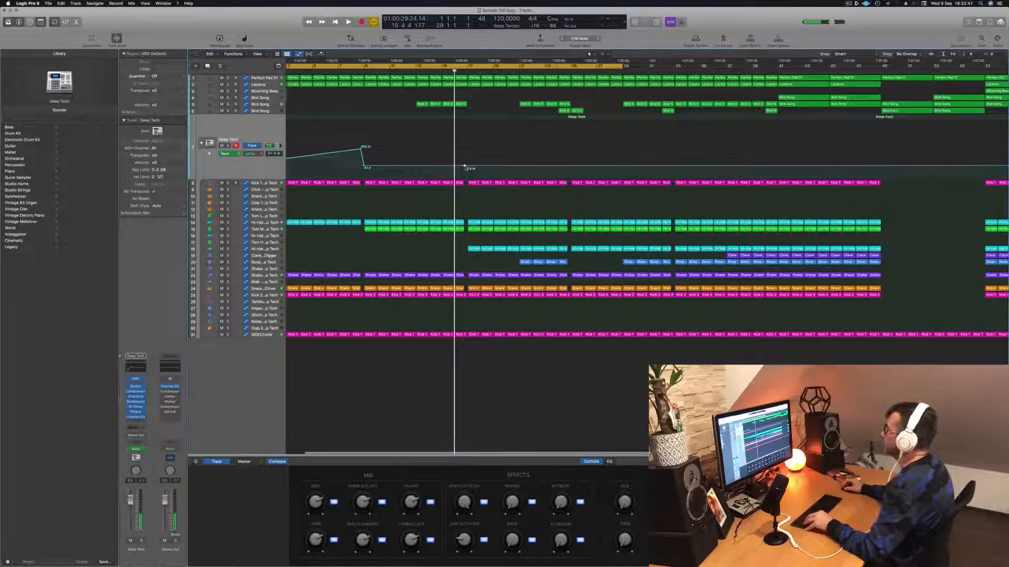
key(super+Right)
drag(475, 168, 472, 178)
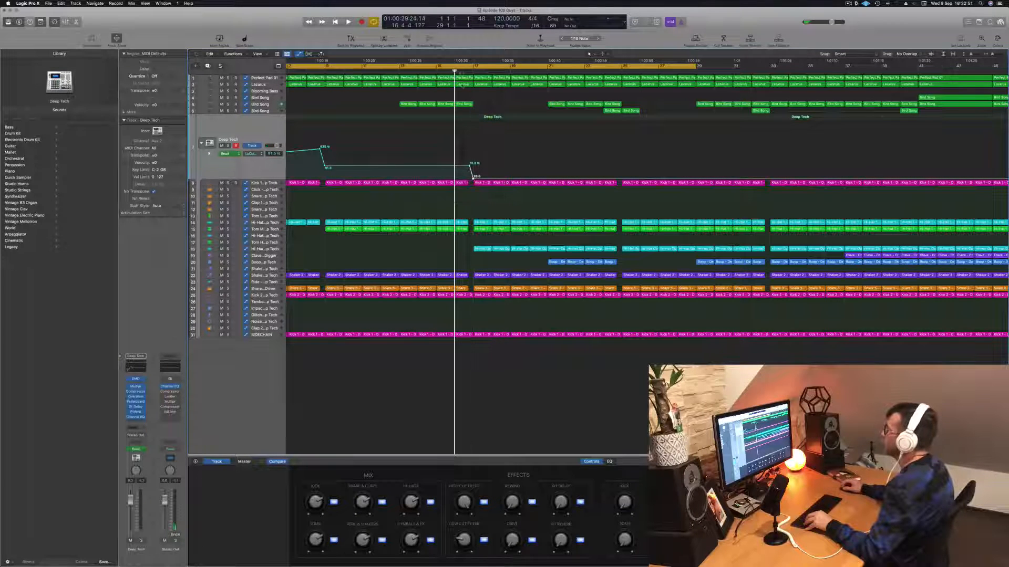
Raise the Lazarus cutoff automation between bars 17 and 21 to a nearly level line at its high value.
key(space)
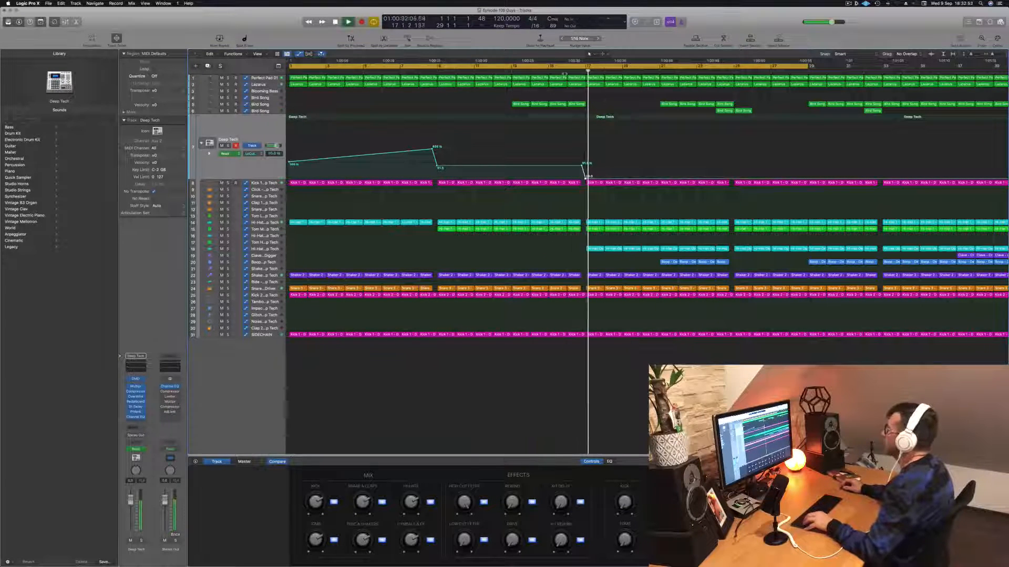
click(564, 73)
scroll(504, 117, down, 5)
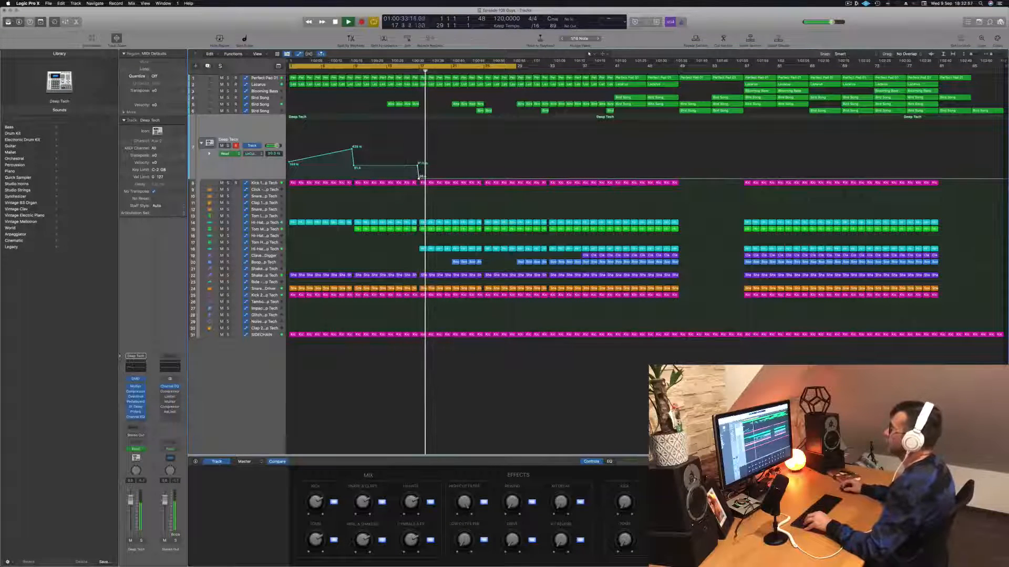
click(259, 84)
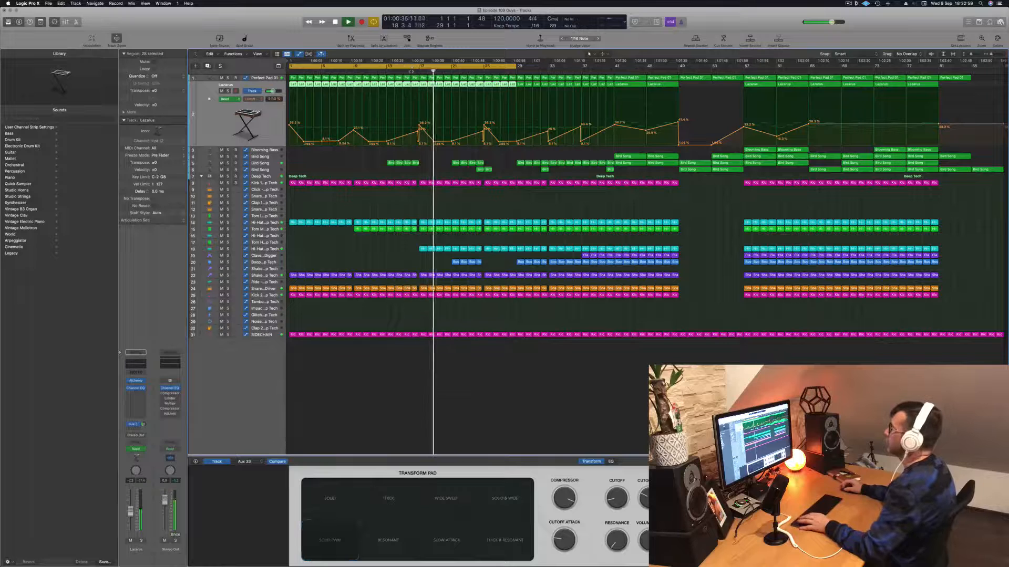
drag(434, 140, 433, 123)
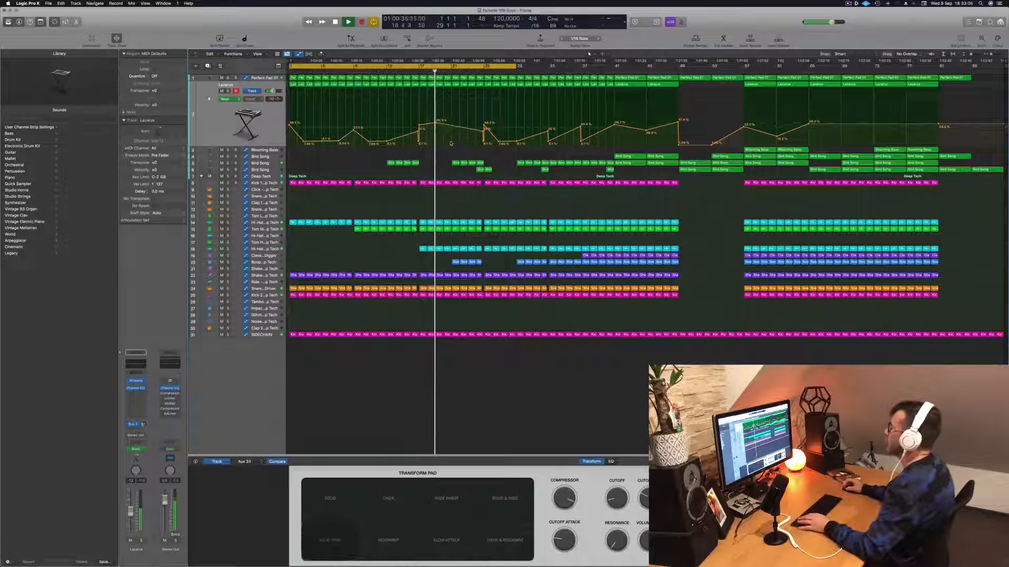
click(437, 122)
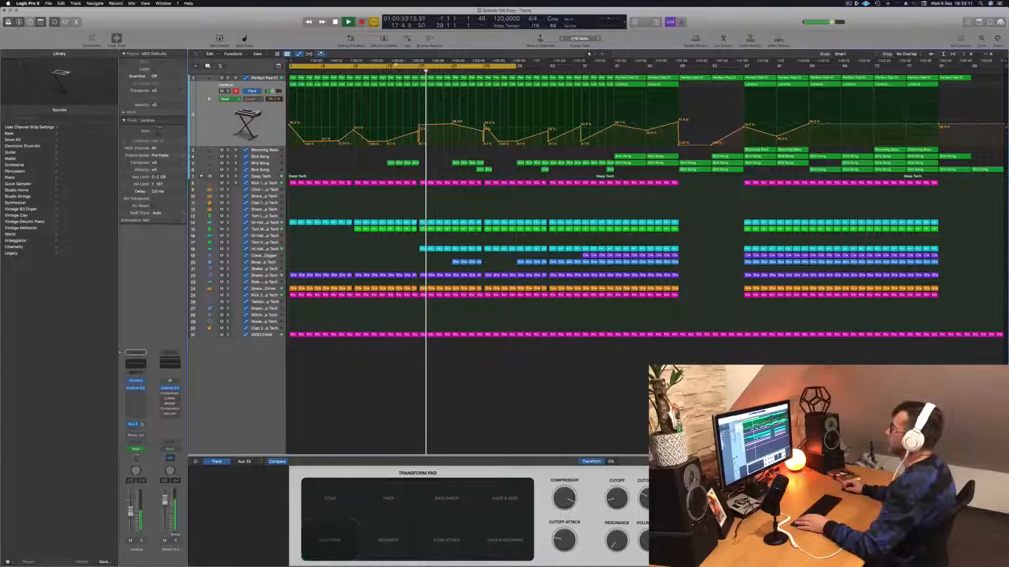
Copy the four Bird Song regions at bars 13 to 16, with their automation, to bars 17 to 20.
click(381, 72)
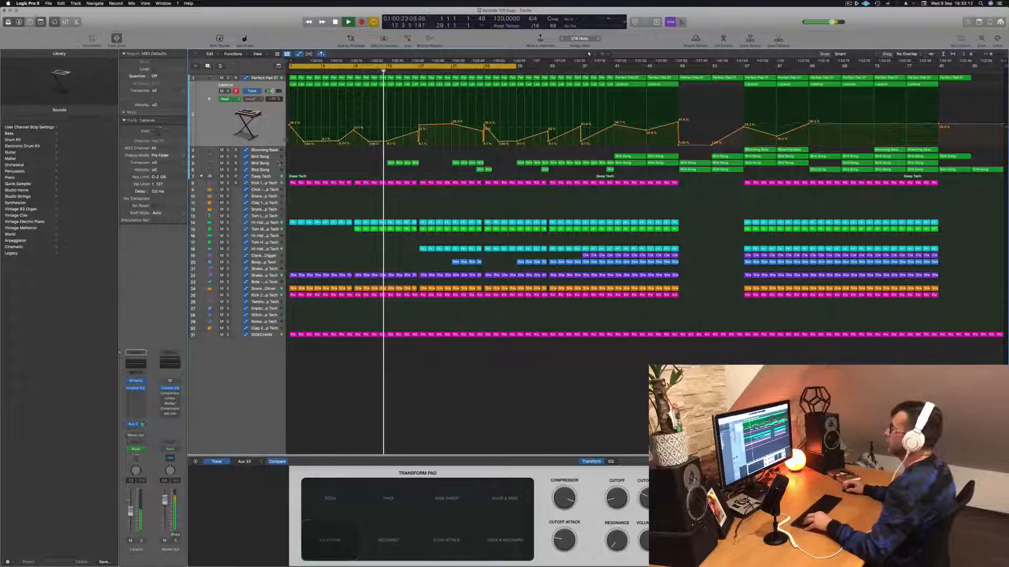
click(278, 164)
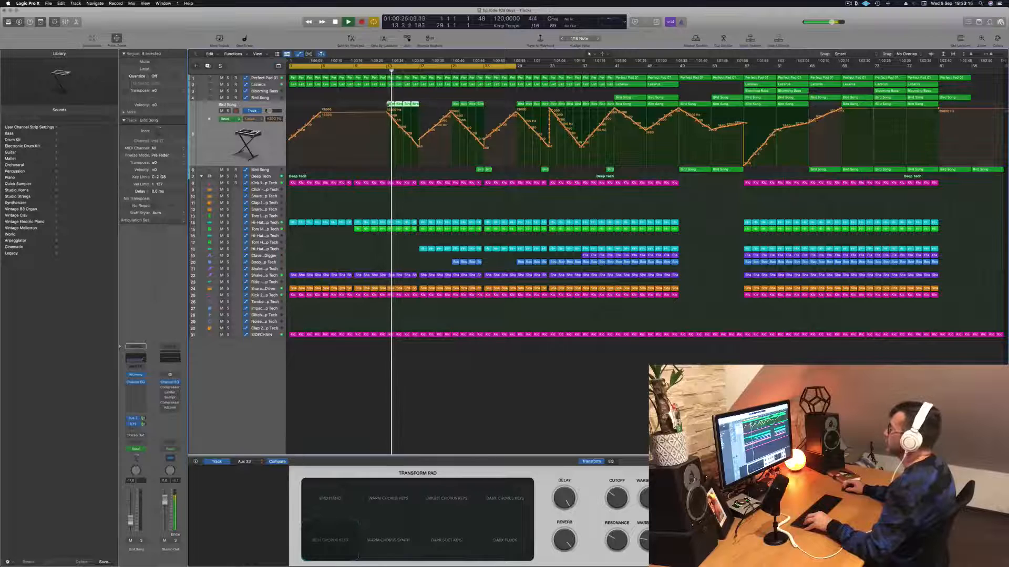
drag(389, 105, 419, 106)
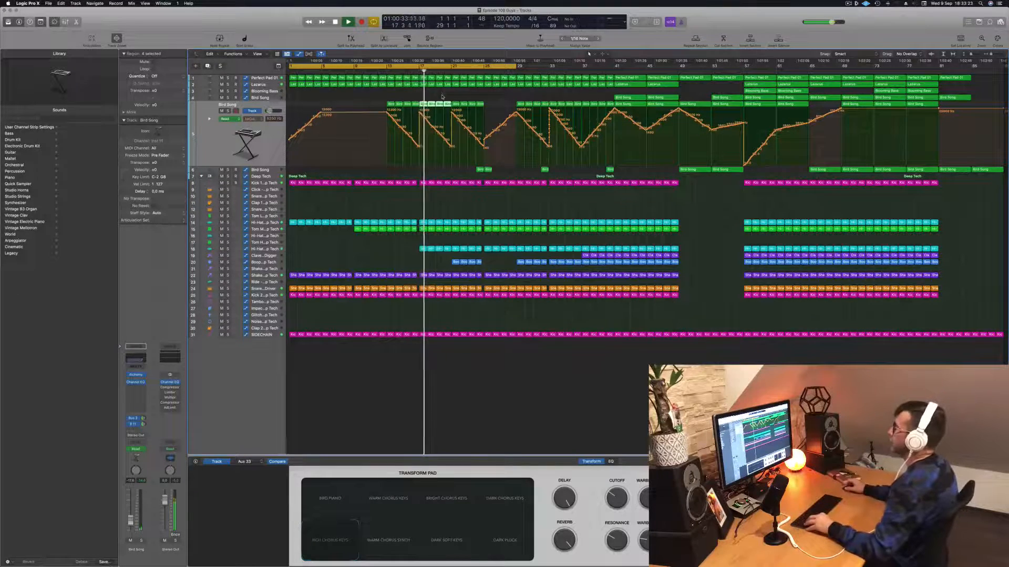
Drop the Lazarus cutoff automation at bar 21 to near the bottom of the lane and play from bar 17.
key(super+Right)
key(super+Right)
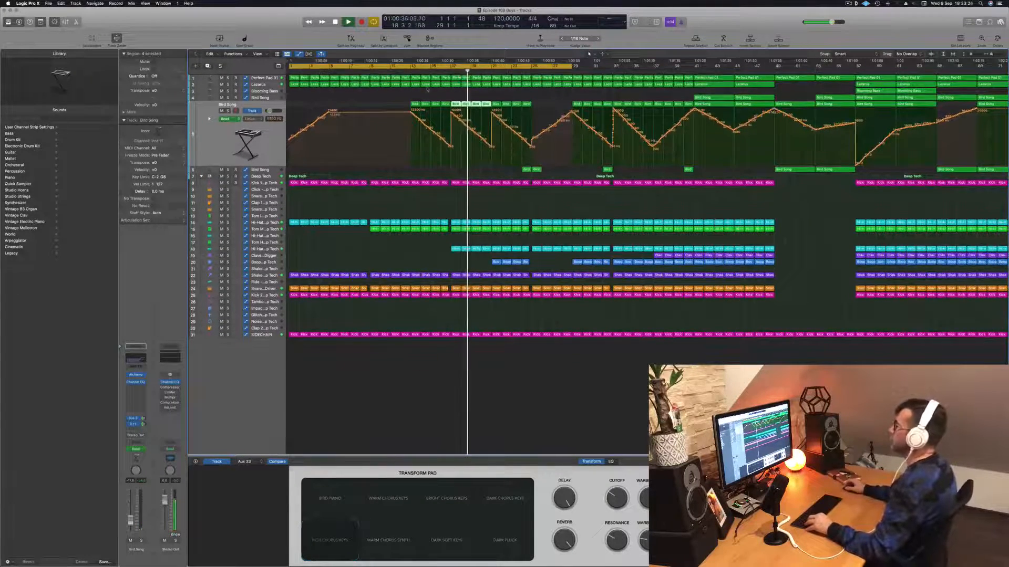
click(259, 85)
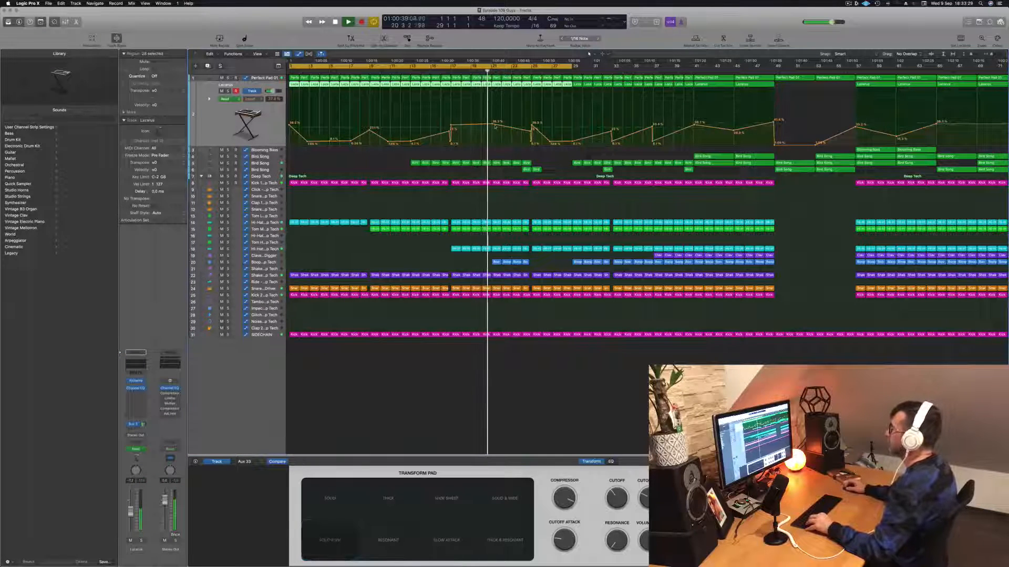
drag(495, 126, 491, 145)
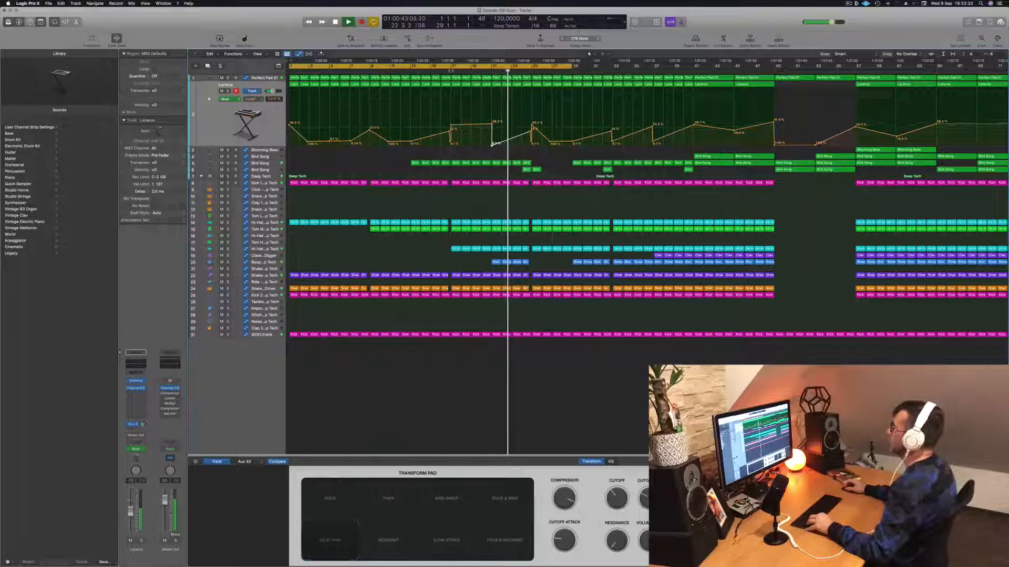
click(450, 70)
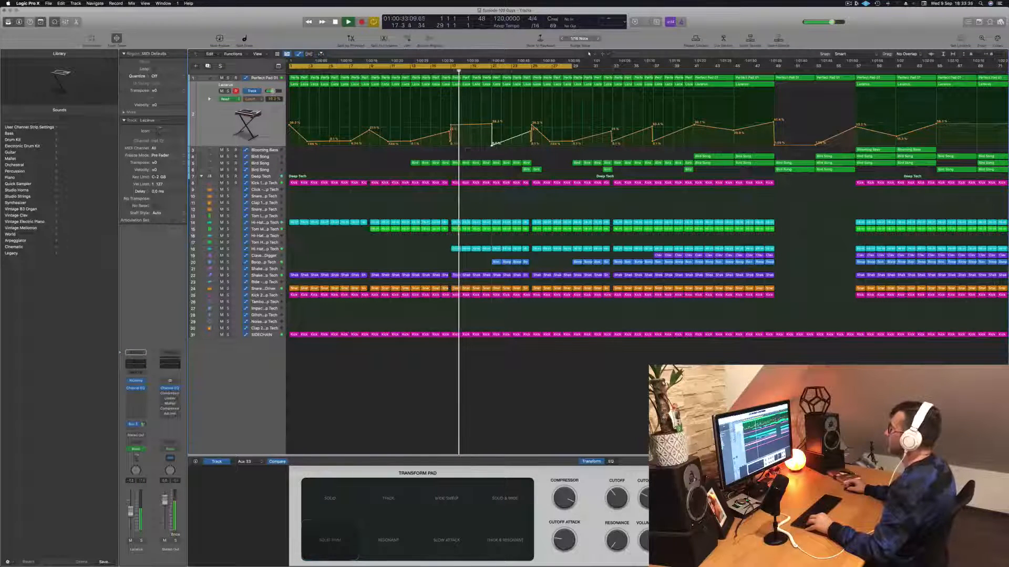
Copy the Blooming Bass region from bar 57 to bar 21.
key(super+Left)
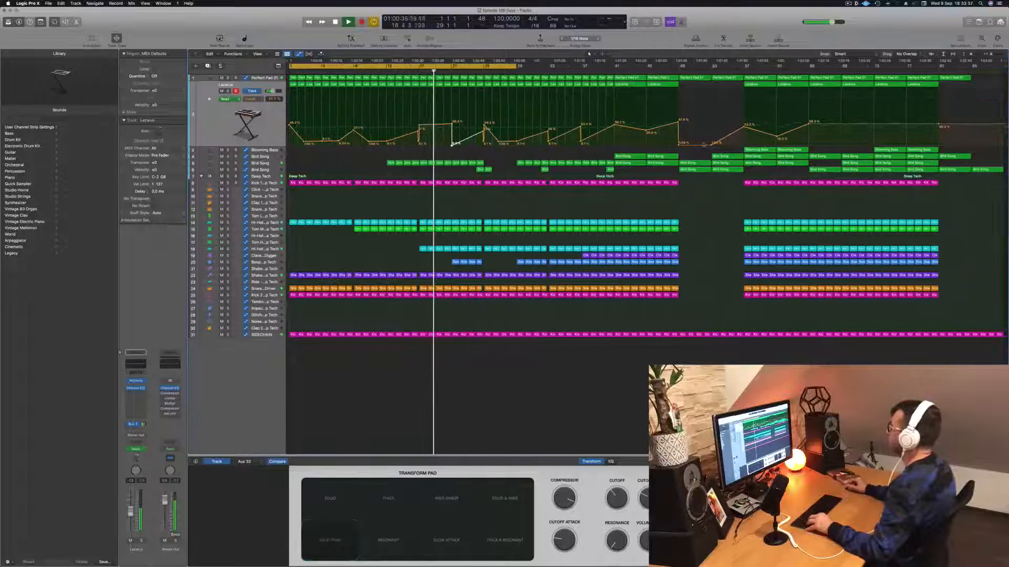
click(757, 150)
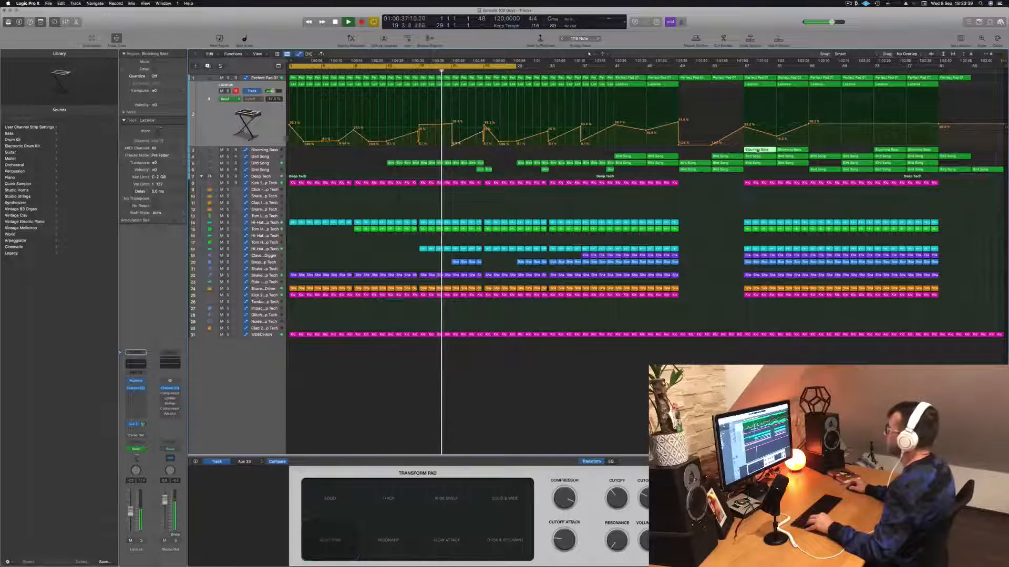
drag(757, 150, 465, 150)
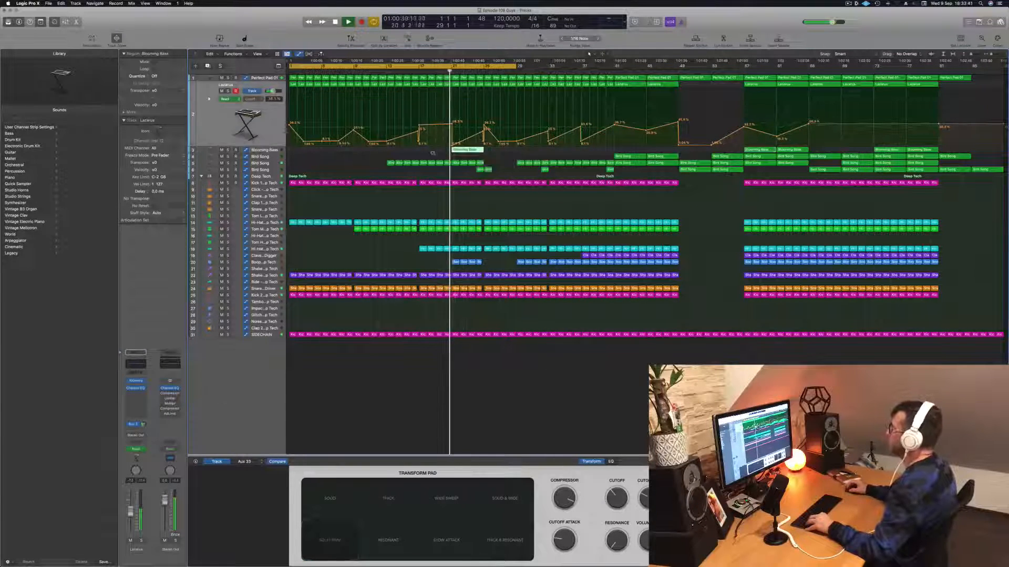
Shorten the copied Blooming Bass region at bar 21 to one bar and repeat it through bar 24.
key(super+Right)
key(super+Right)
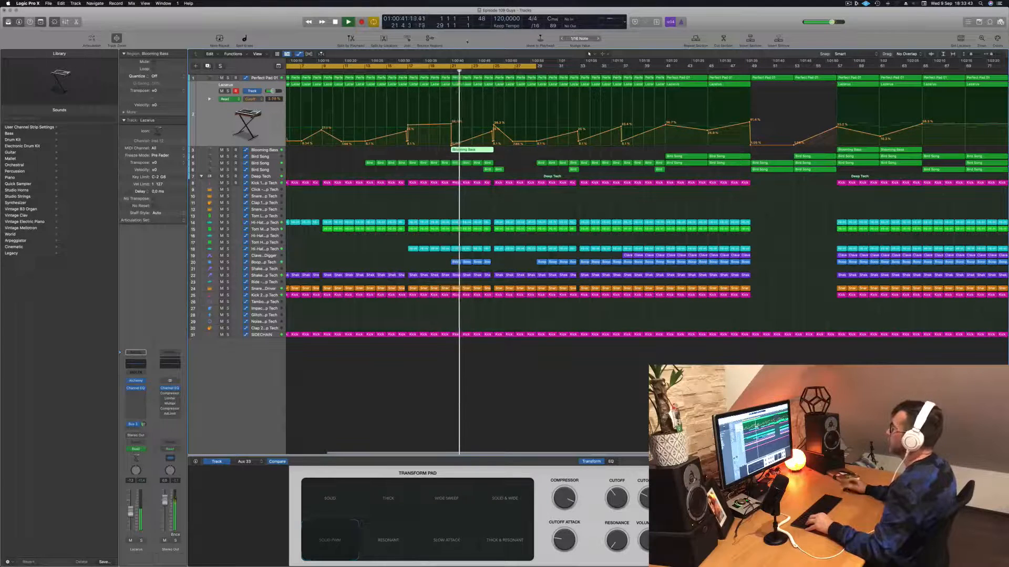
key(shift+space)
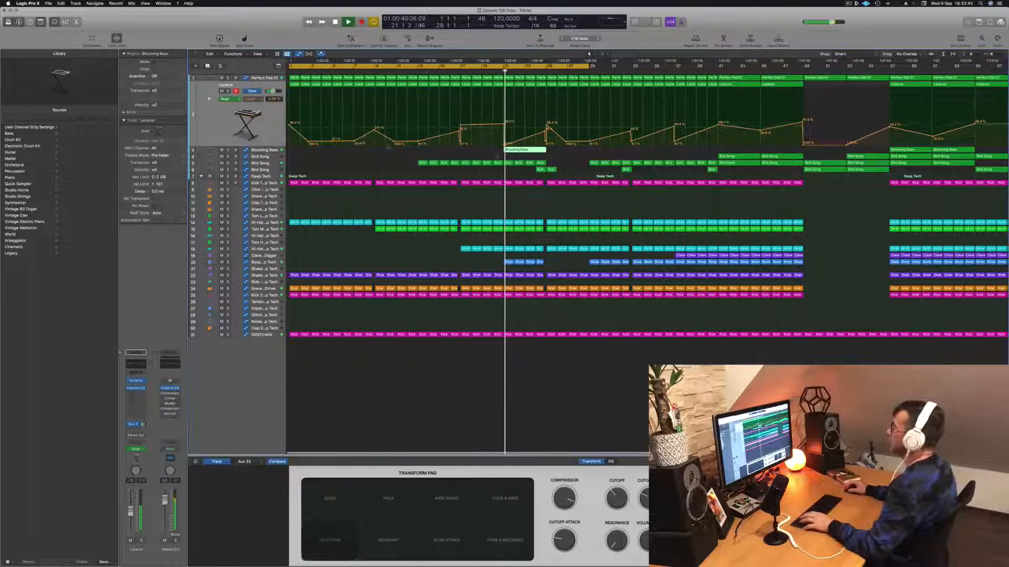
key(space)
mouse_move(546, 150)
mouse_down()
mouse_move(513, 151)
mouse_move(530, 152)
mouse_up()
key(Delete)
key(space)
click(479, 70)
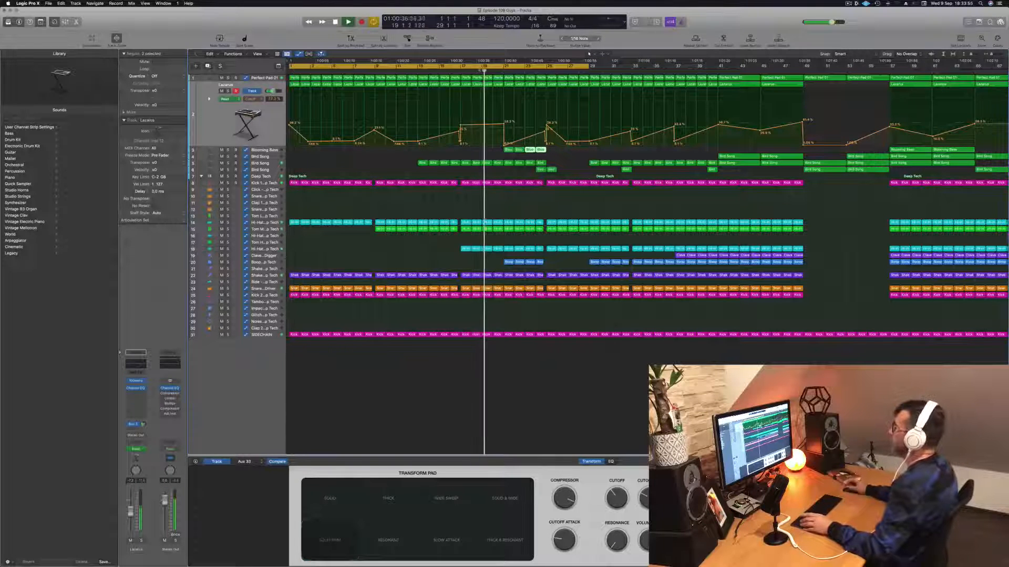
Smooth the Lazarus cutoff automation at bar 25 into a single peak that falls gradually from there.
key(super+Right)
key(super+Right)
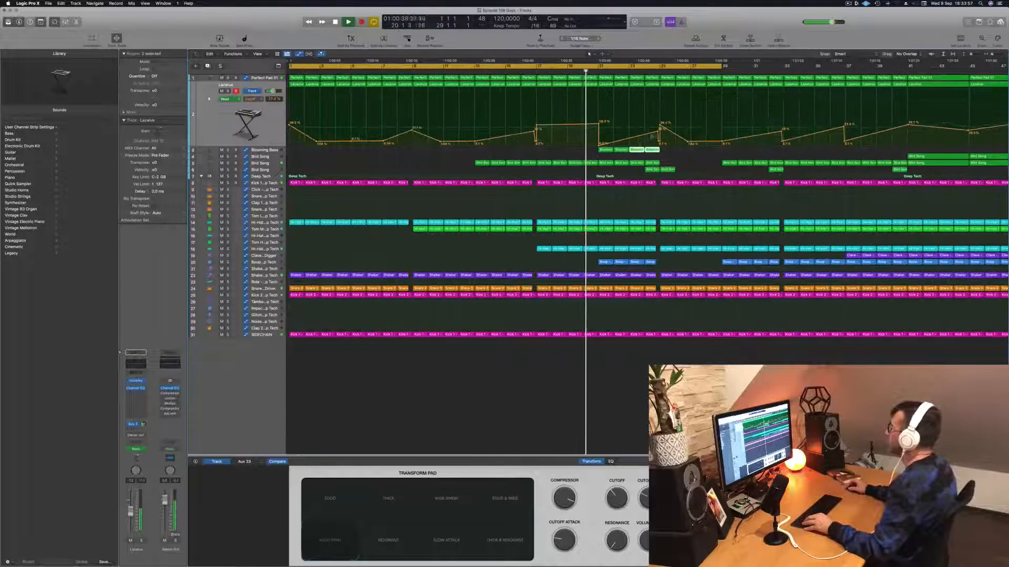
click(660, 143)
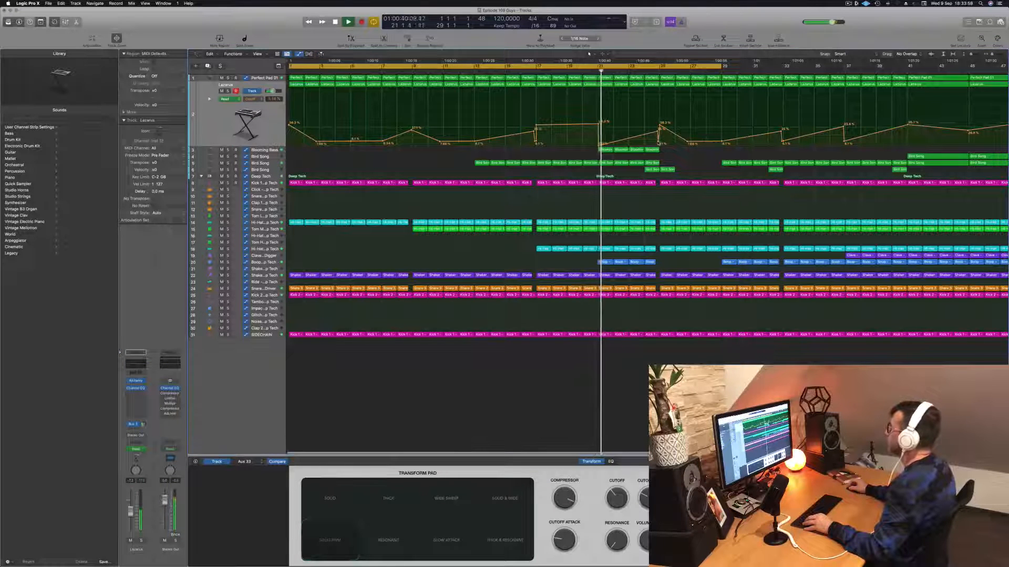
drag(658, 132, 658, 125)
Copy the four one-bar Blooming Bass regions from bars 21 to 24 to bars 25 to 28.
key(super+Left)
key(super+Left)
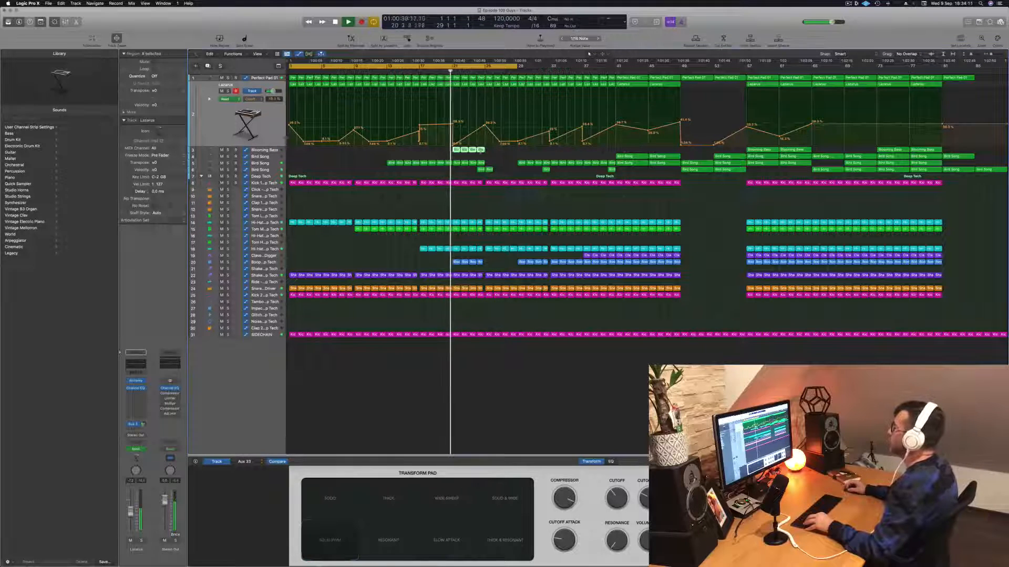
drag(473, 150, 505, 151)
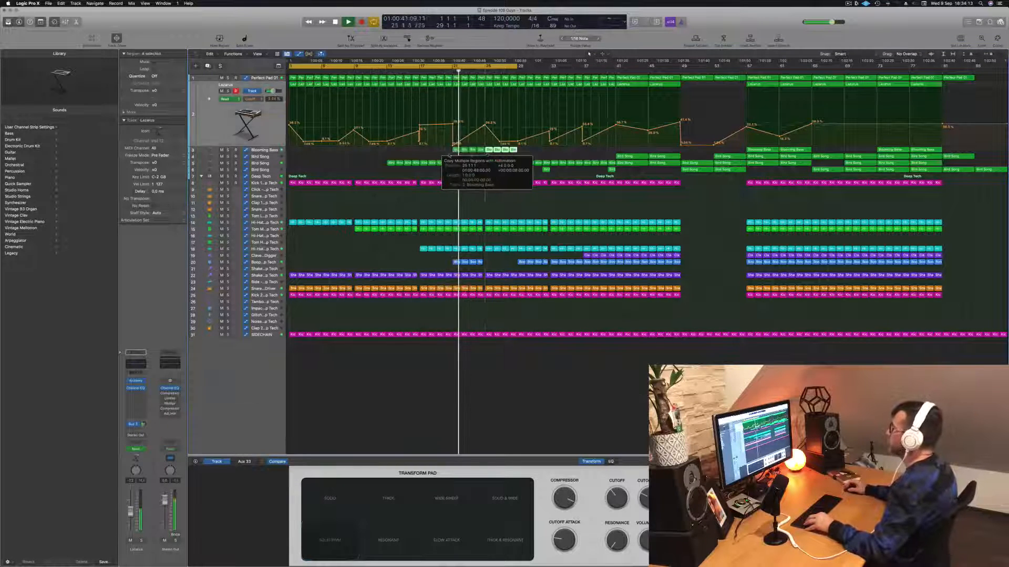
scroll(437, 154, down, 1)
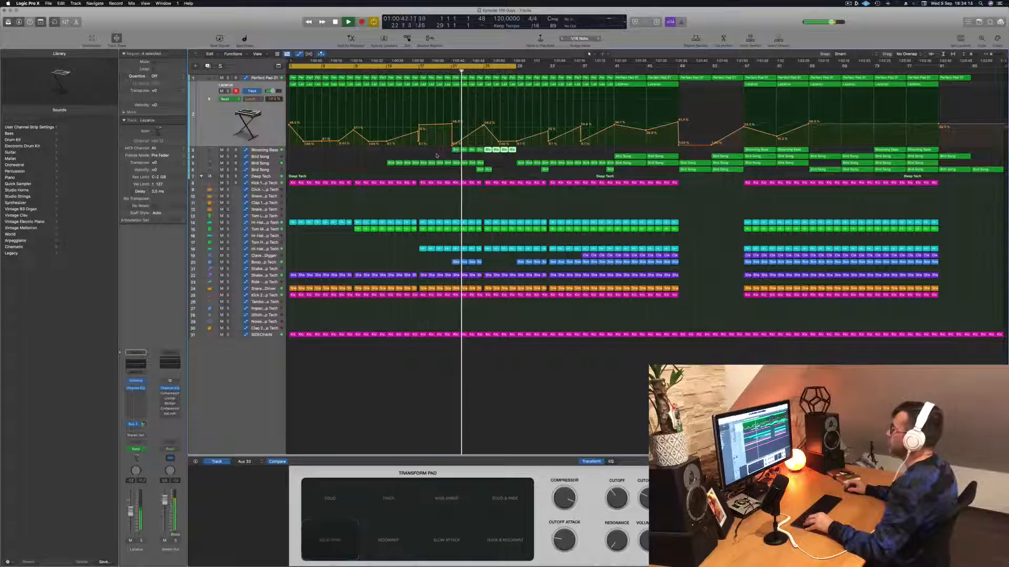
Remove the four track 20 percussion regions at bars 21 to 24 and copy the four from bar 29 to bar 25.
click(272, 164)
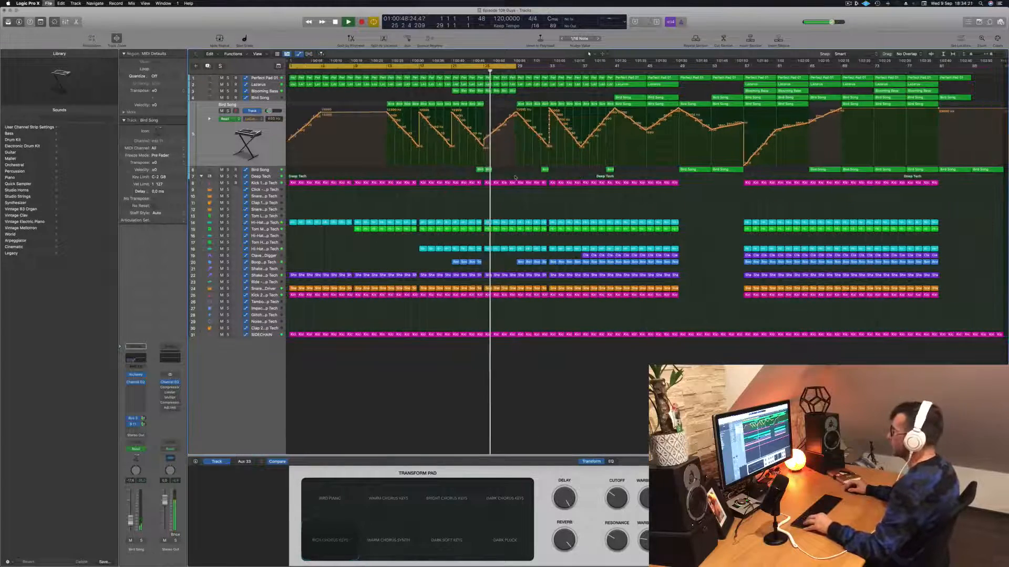
scroll(517, 97, up, 5)
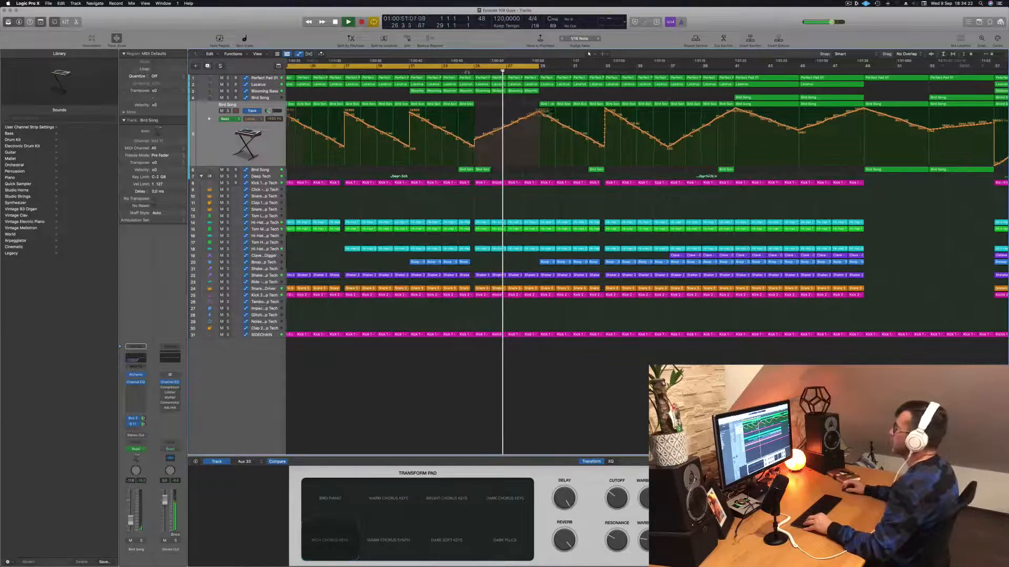
scroll(463, 72, down, 5)
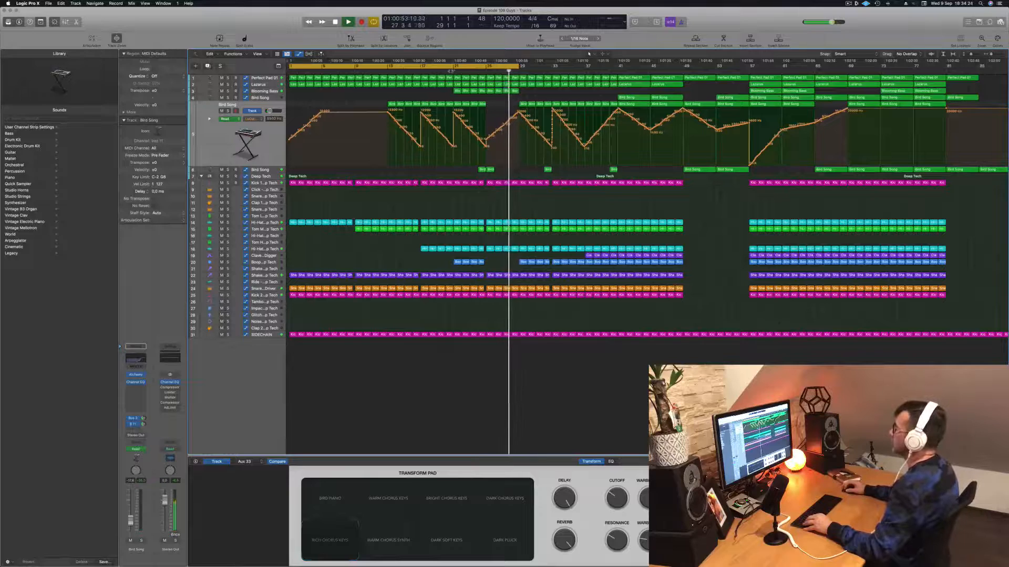
click(452, 72)
scroll(451, 71, down, 1)
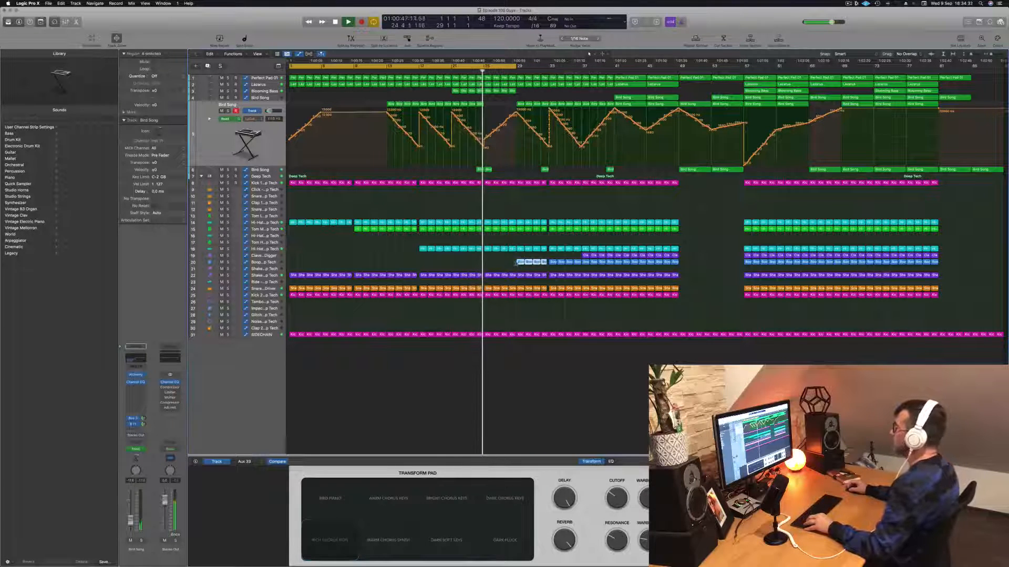
drag(519, 262, 488, 263)
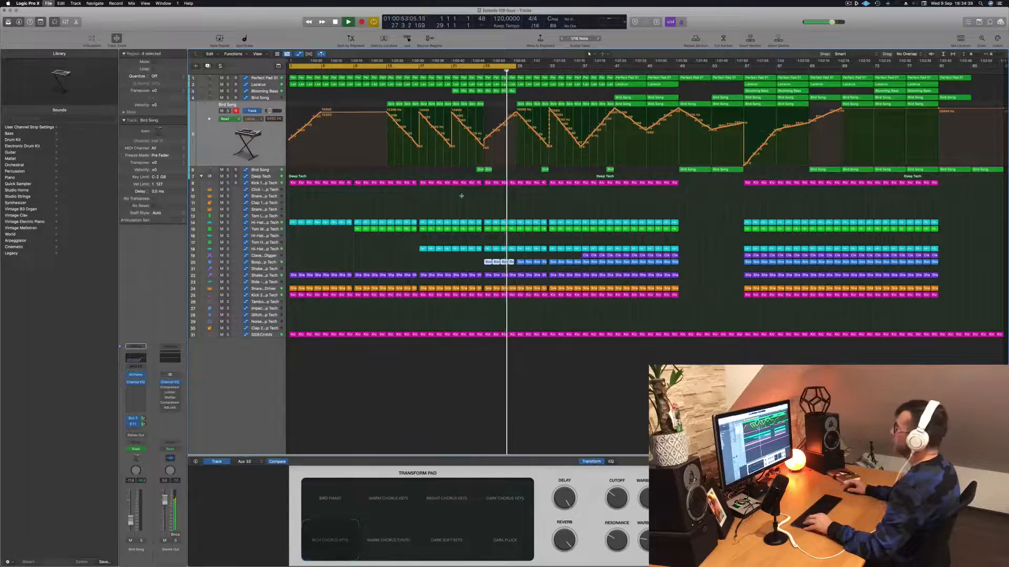
Play the section from bar 21 to bar 28 and check how the bass and percussion layers enter.
key(super+Right)
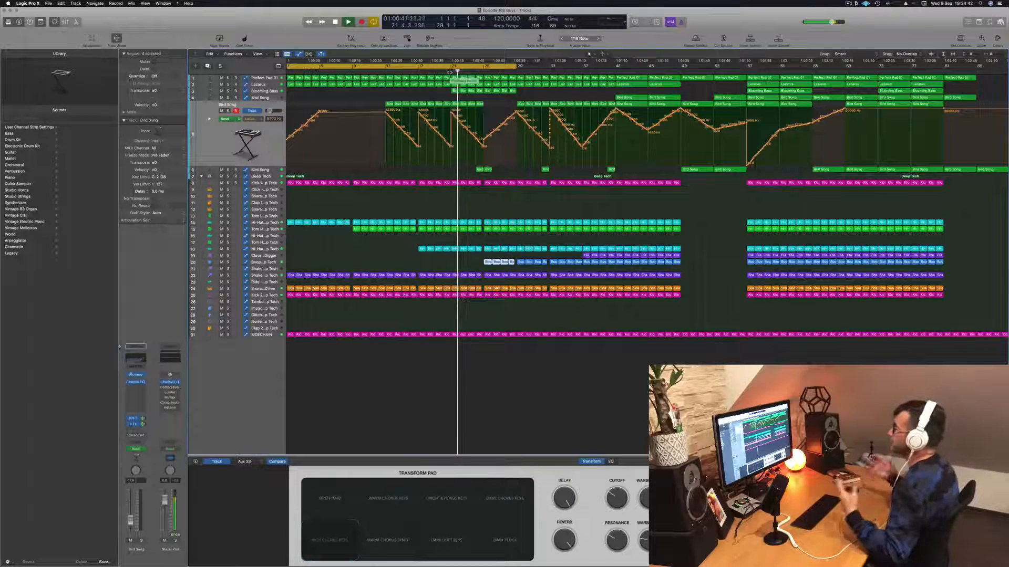
key(super+Right)
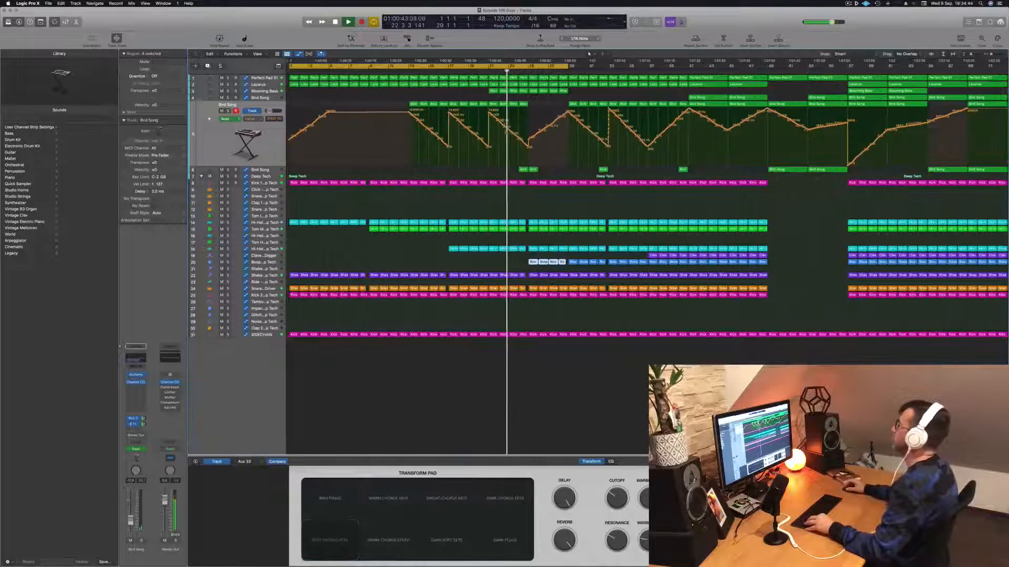
key(z)
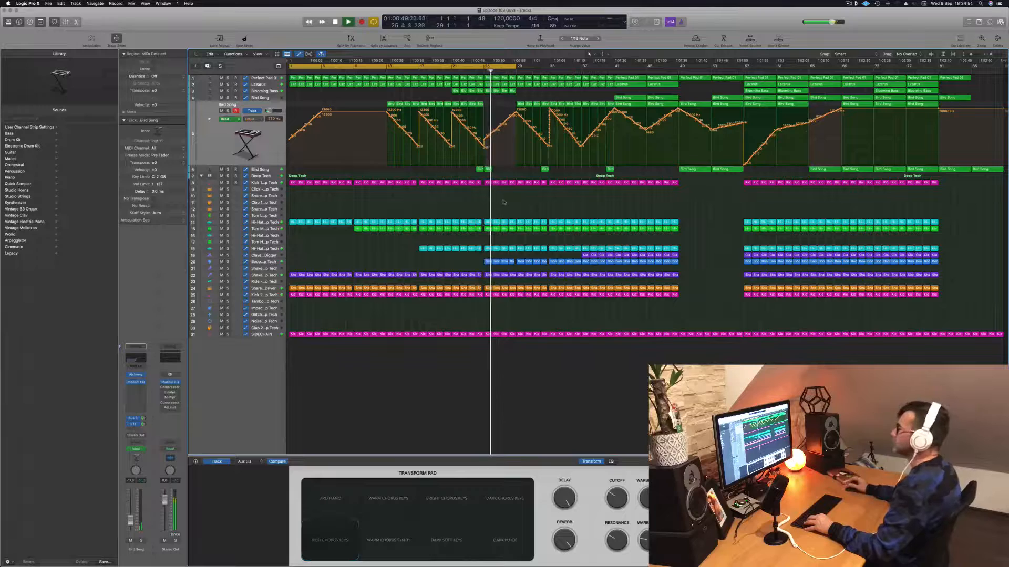
key(super+Right)
key(super+Right)
key(super+Right)
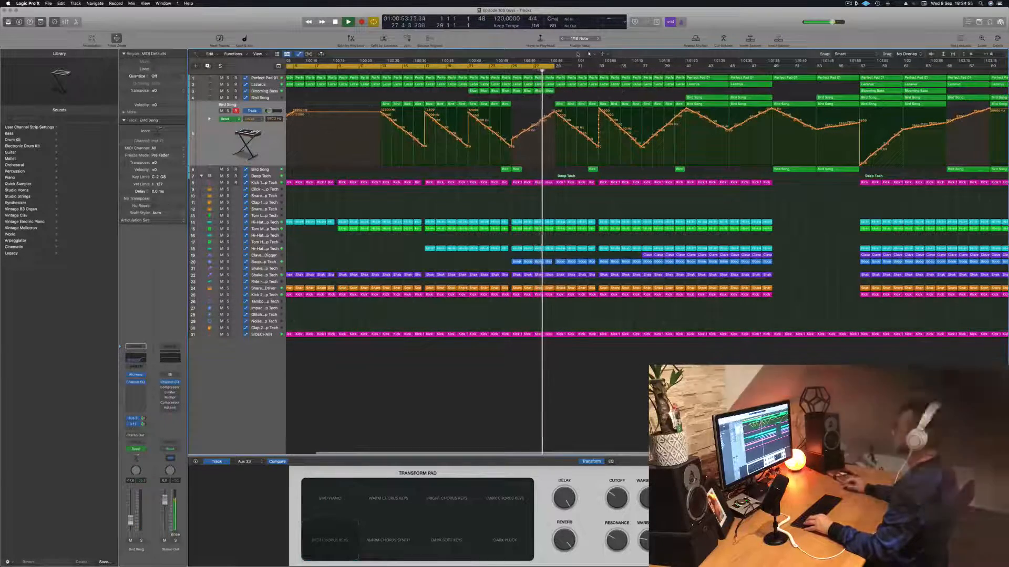
Extend the cycle range to bar 37.
key(super+Left)
key(super+Left)
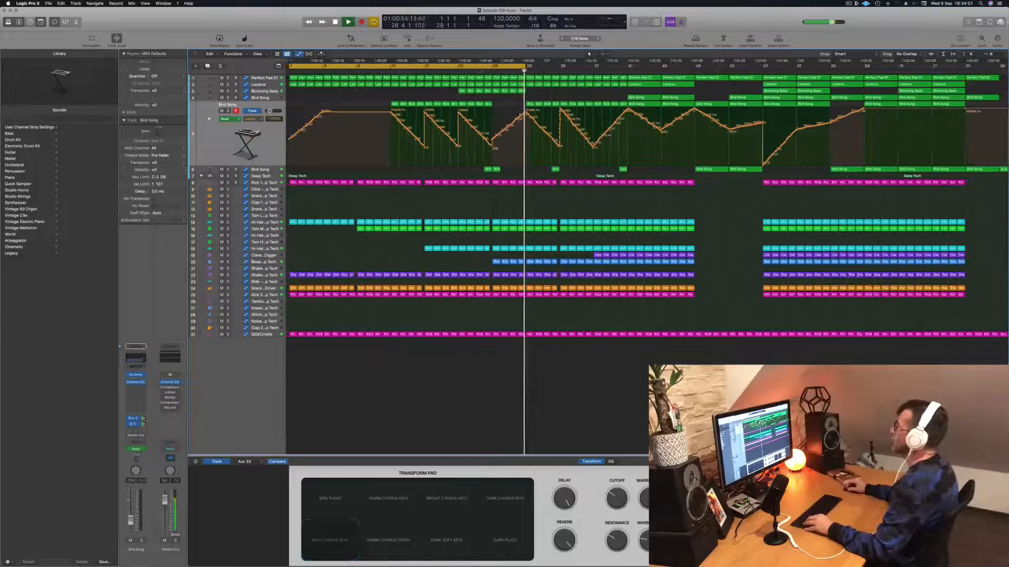
drag(525, 67, 594, 69)
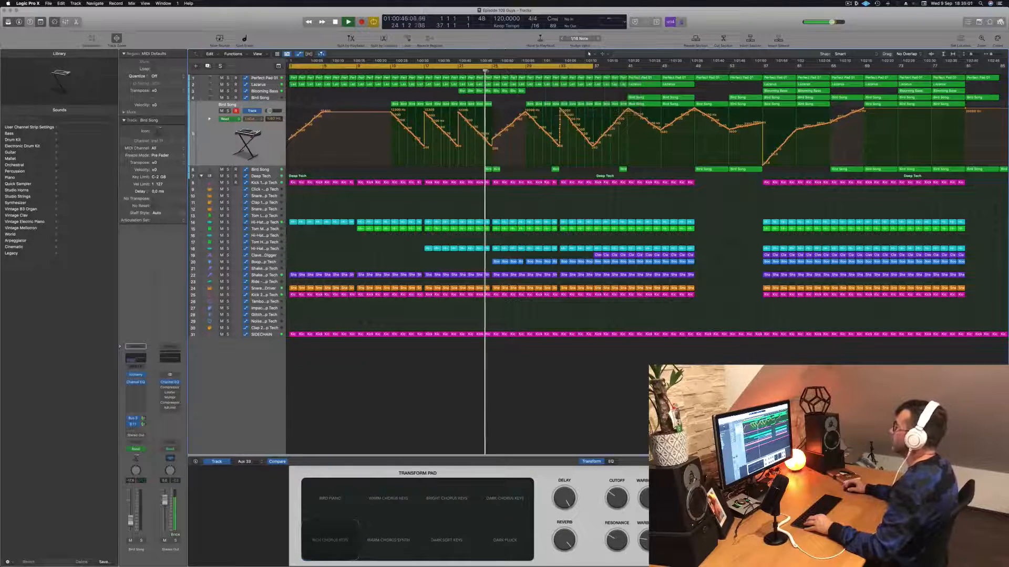
key(z)
key(z)
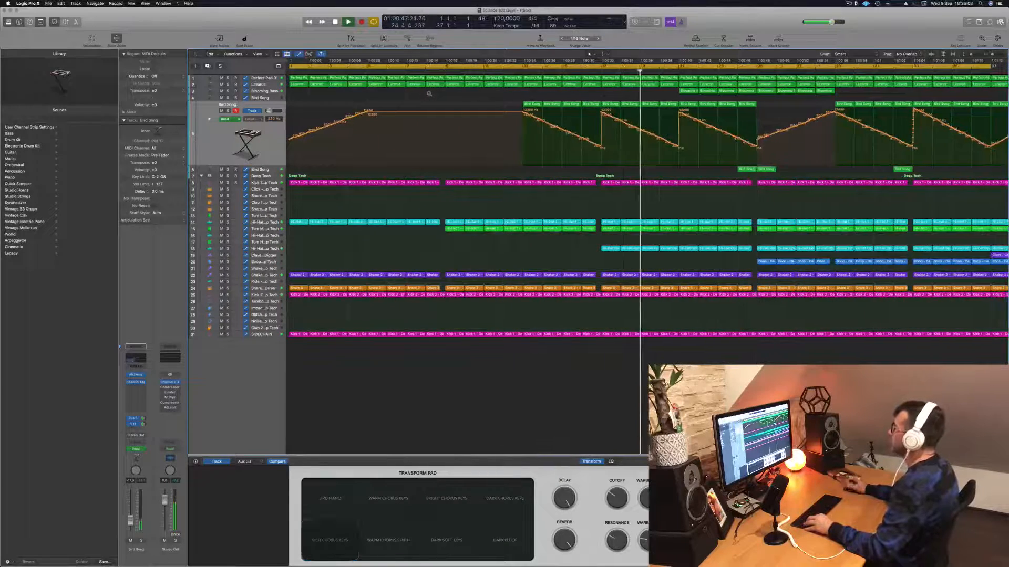
Lower Perfect Pad 01's automation around bar 29 so it rises only shortly before bar 33.
click(262, 78)
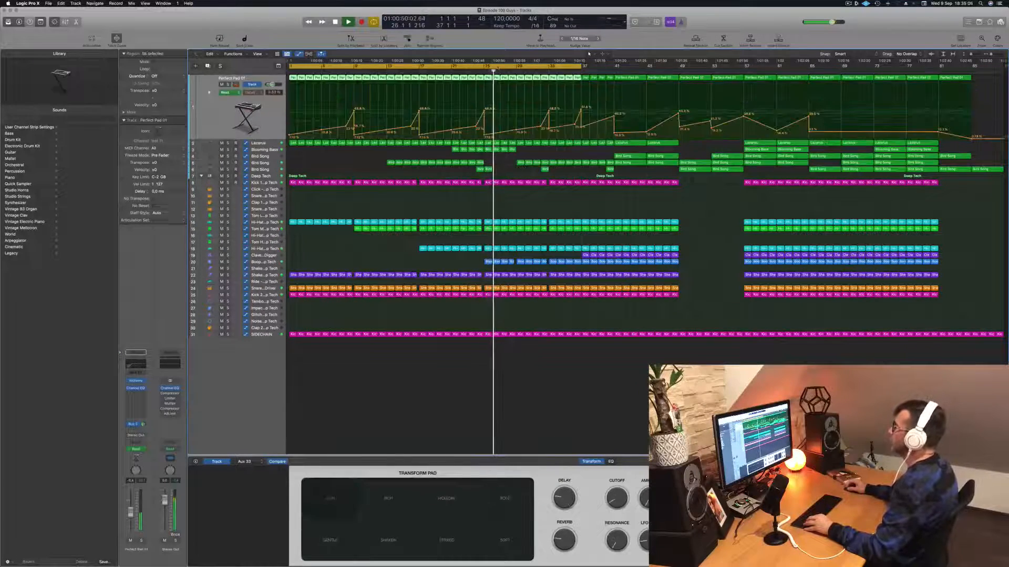
click(475, 71)
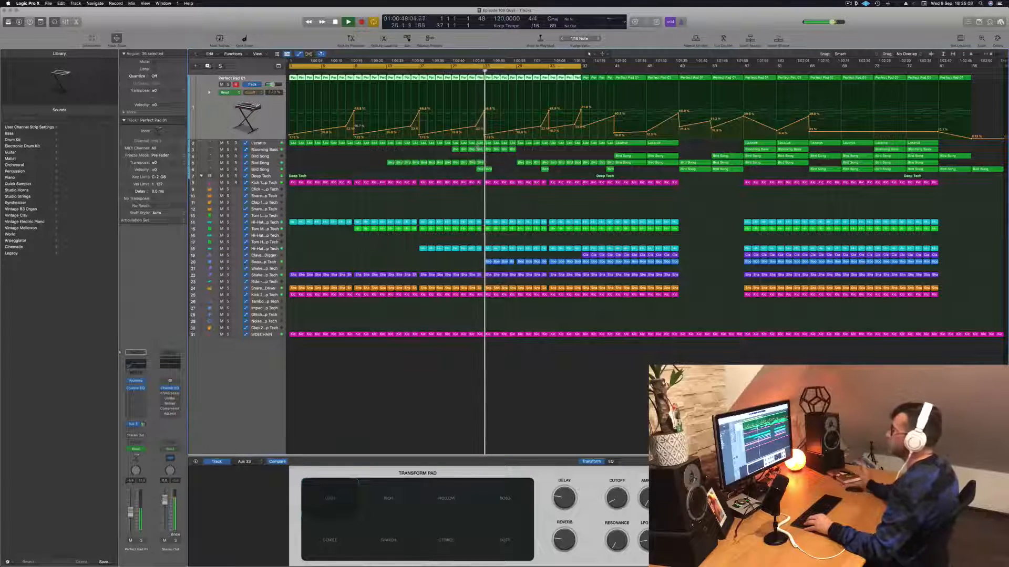
click(517, 138)
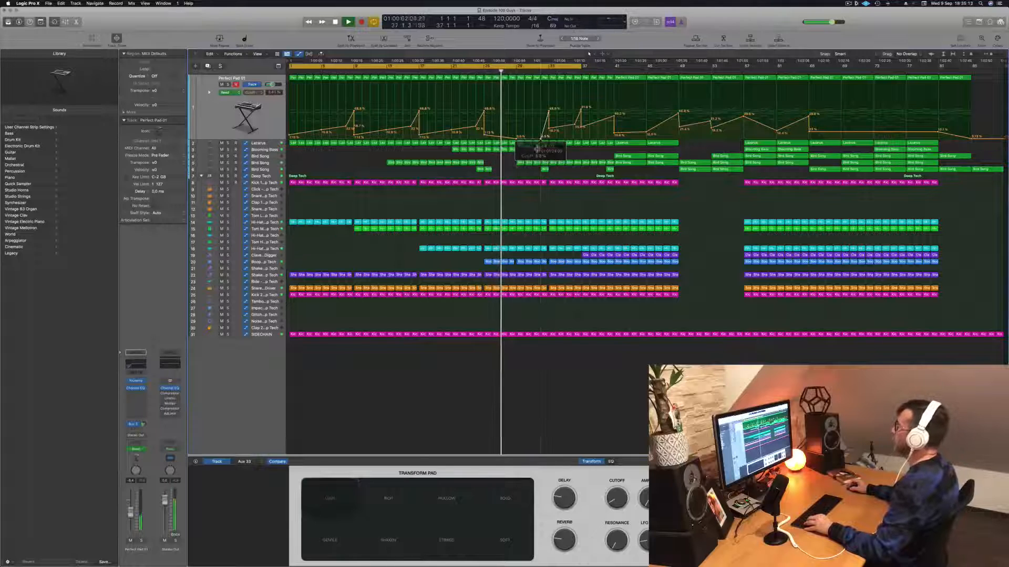
Copy the four Blooming Bass regions from bars 25 to 28 to bars 29 to 32, and play that part.
scroll(517, 164, up, 2)
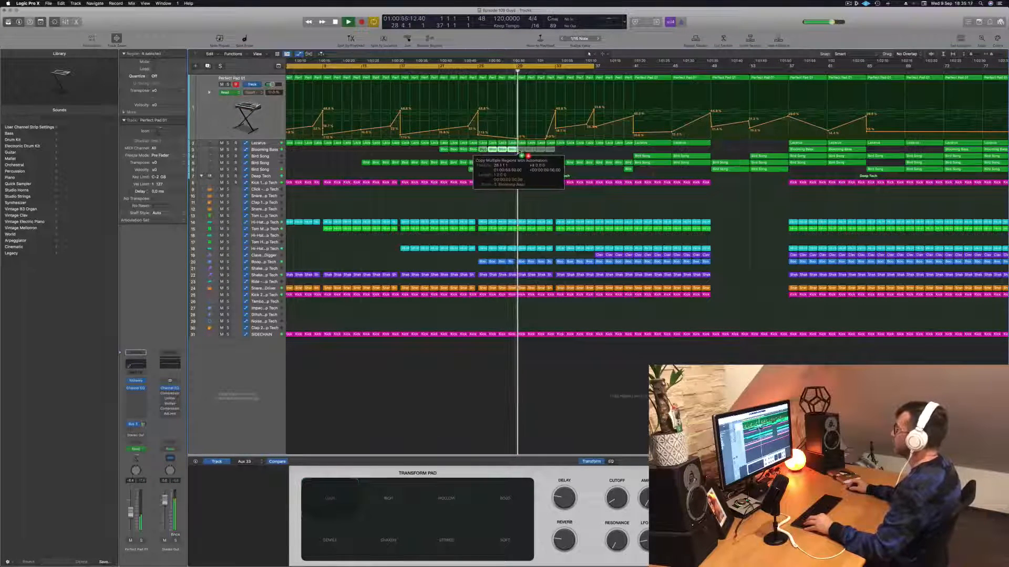
drag(522, 153, 522, 153)
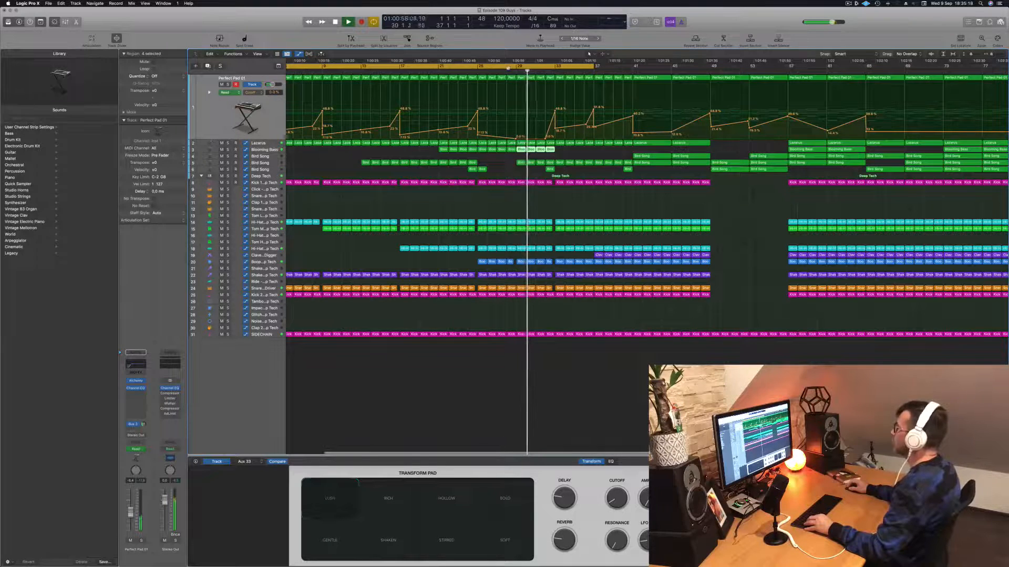
click(508, 72)
scroll(507, 79, left, 2)
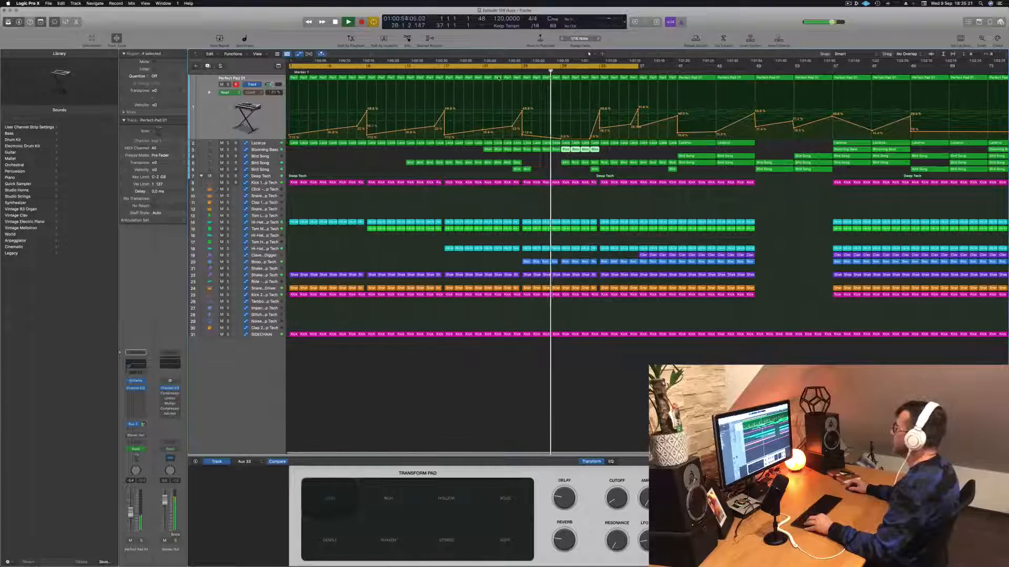
Play the section from bar 24 to bar 32 and check how the added bass works with the pad automation.
scroll(521, 147, down, 2)
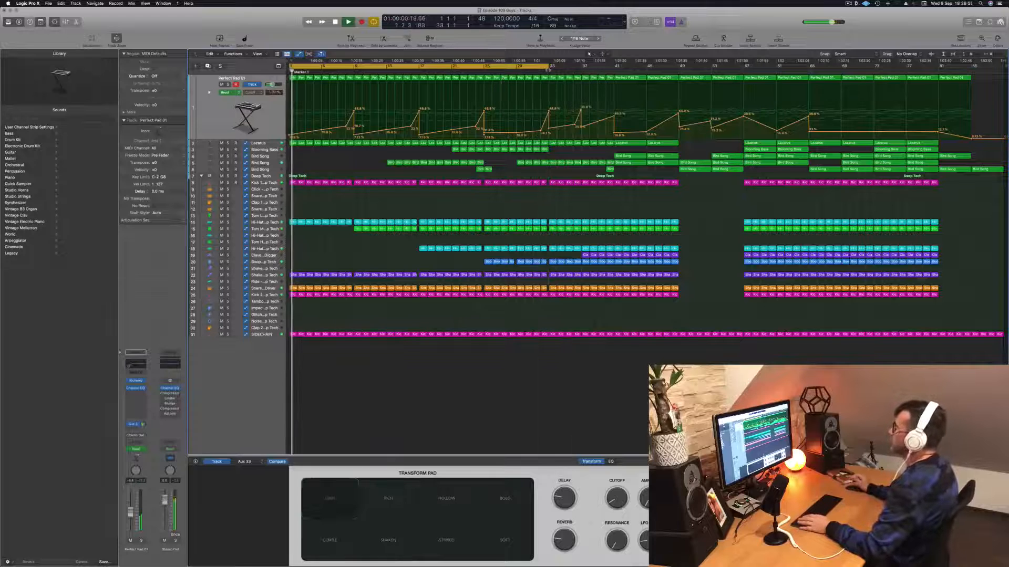
click(540, 71)
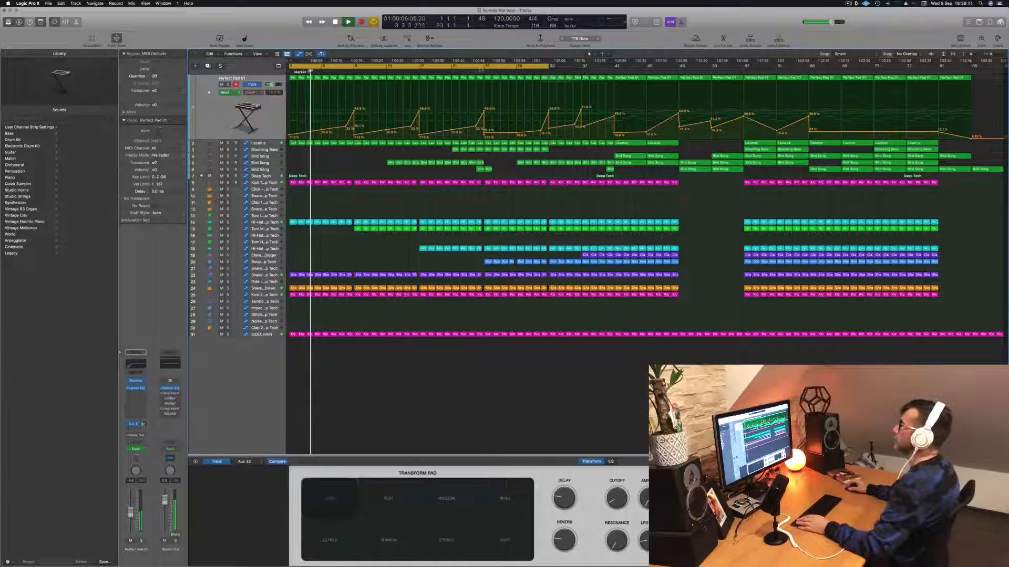
click(481, 71)
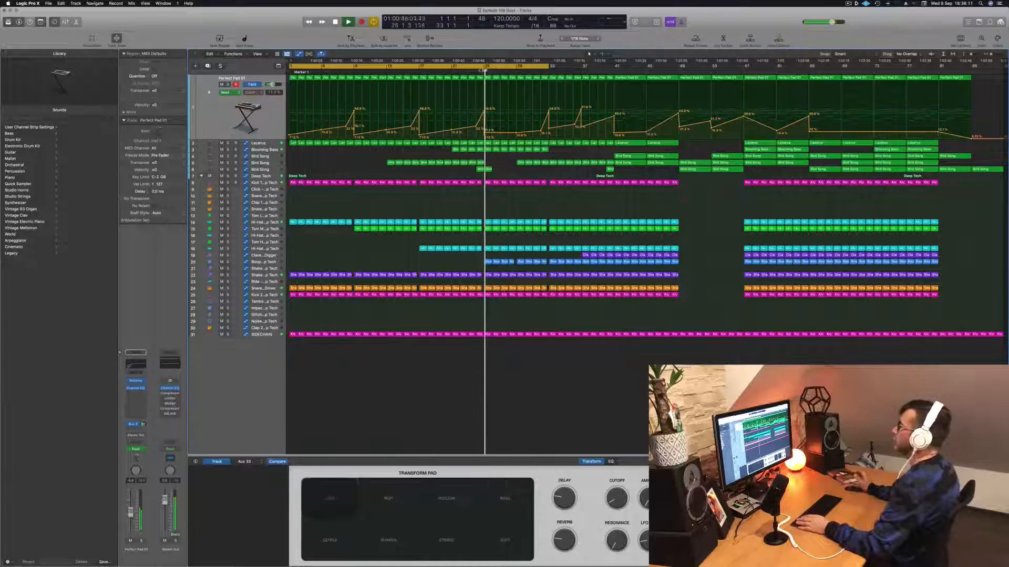
click(482, 71)
click(476, 71)
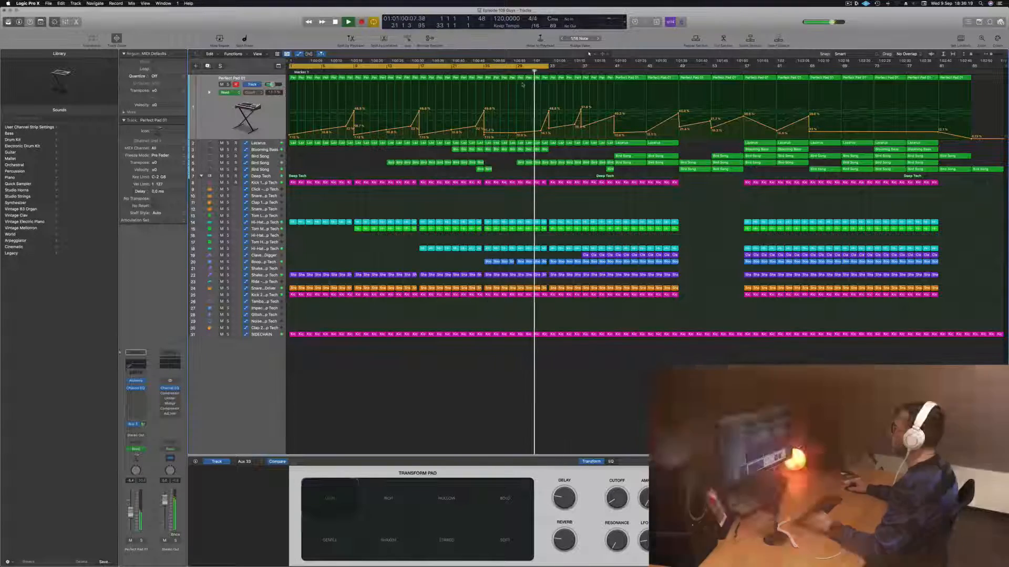
Reshape Perfect Pad 01's automation to stay low until a sharp peak at bar 33 and drop again, checking the transition by playback.
key(super+Right)
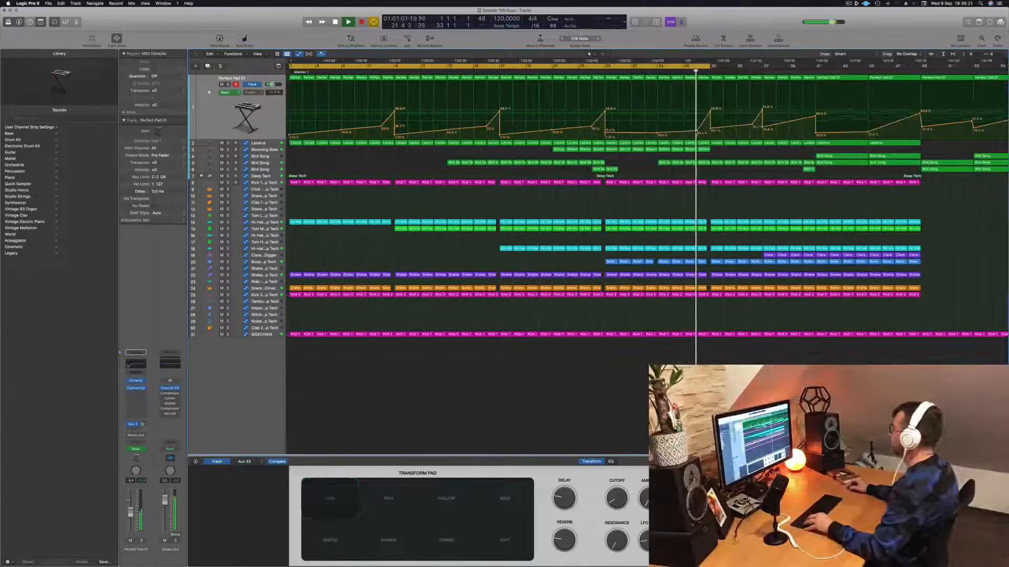
drag(697, 132, 708, 132)
click(698, 71)
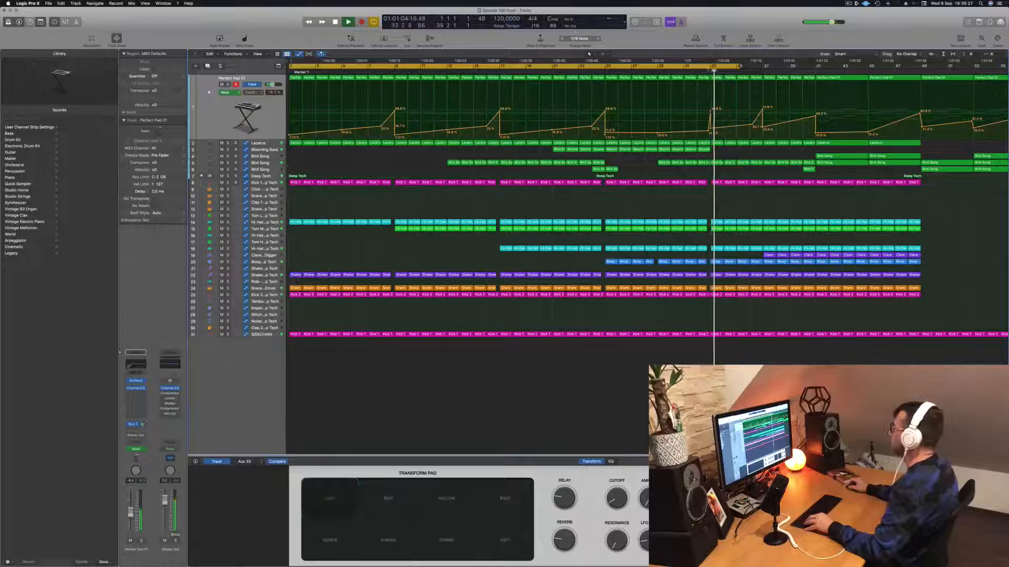
click(696, 71)
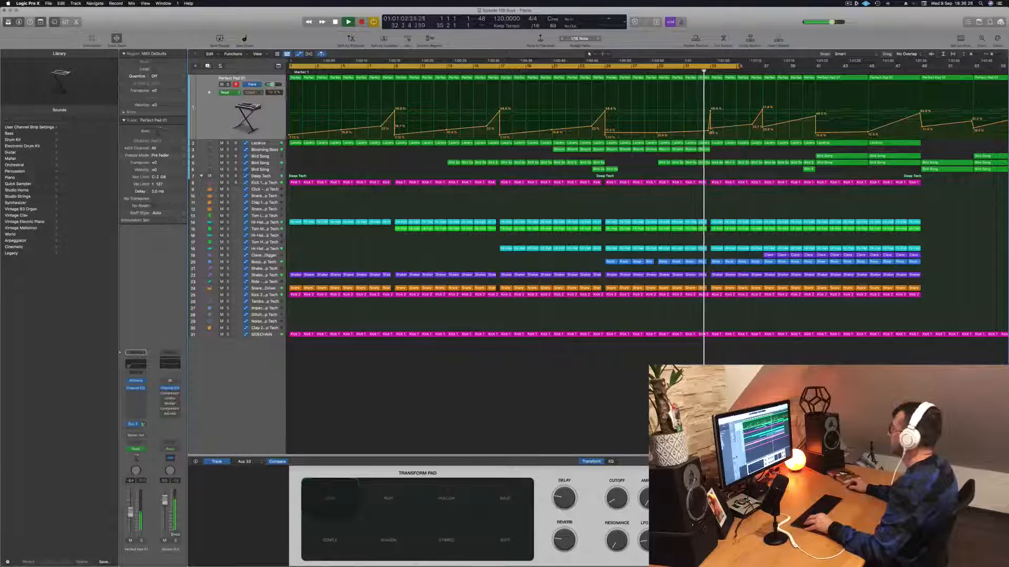
key(super+Right)
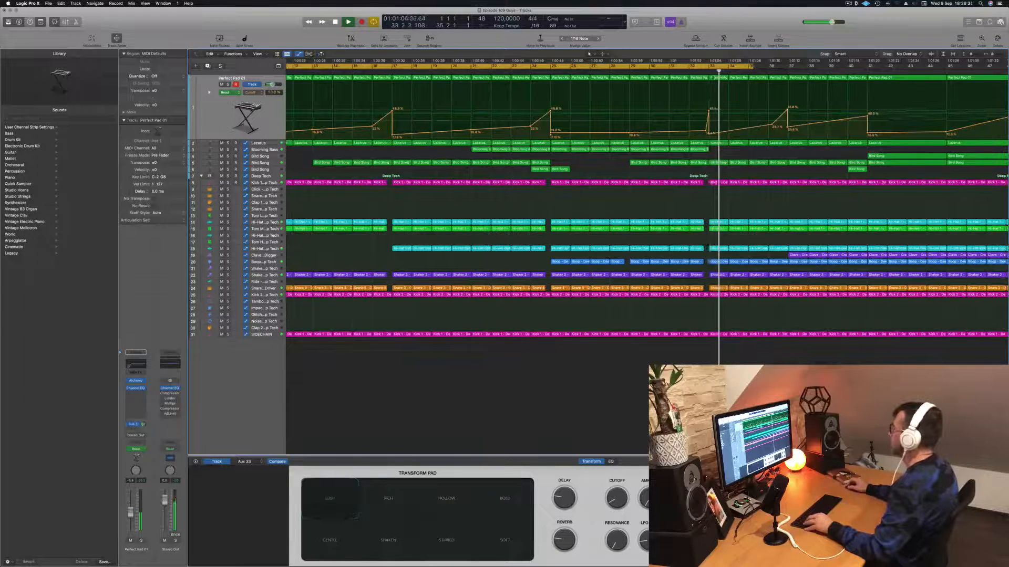
key(super+Left)
key(super+Left)
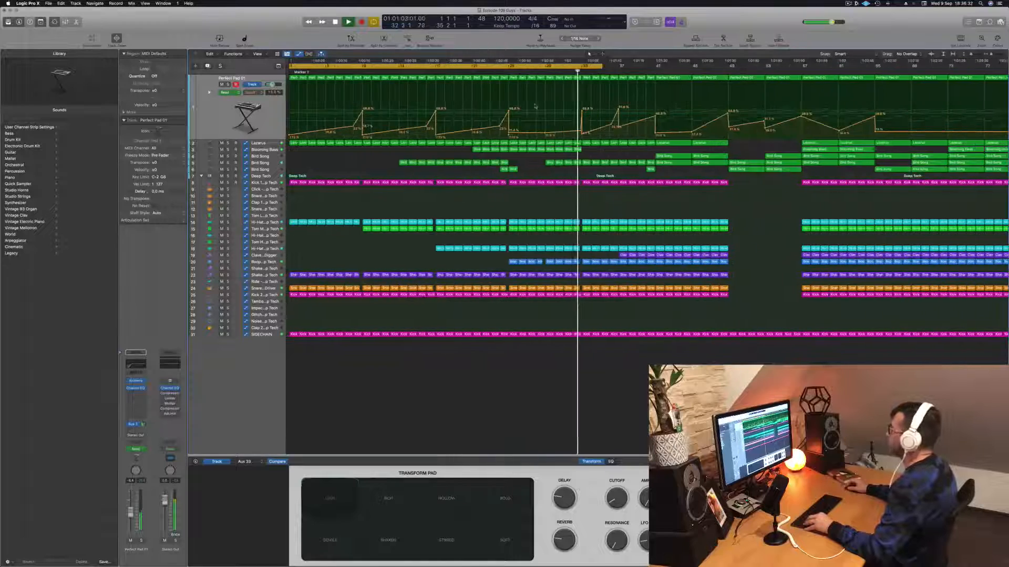
key(super+Left)
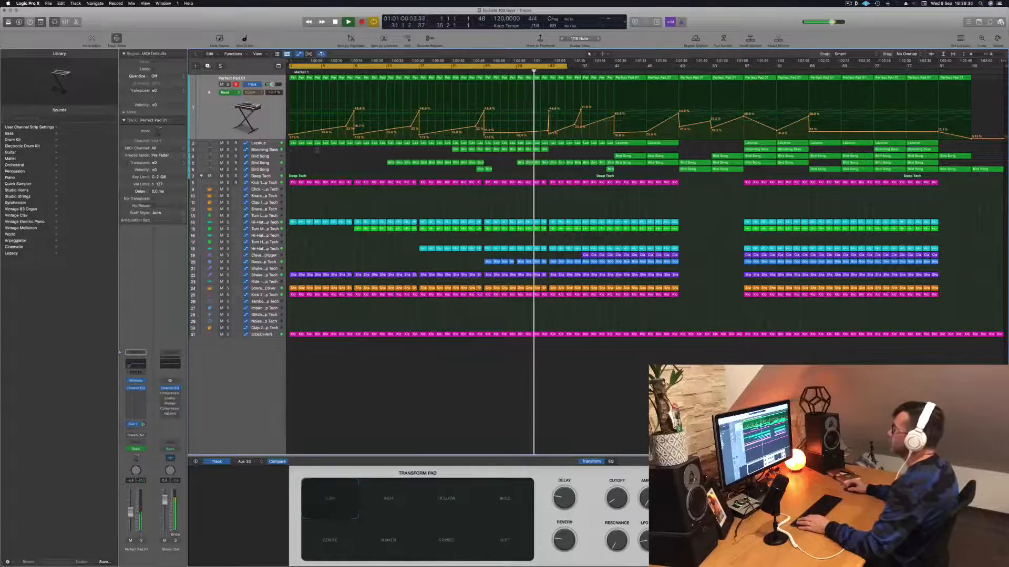
Raise the Lazarus cutoff automation to a peak just after bar 33 and add a low point right behind it.
key(Down)
key(super+Right)
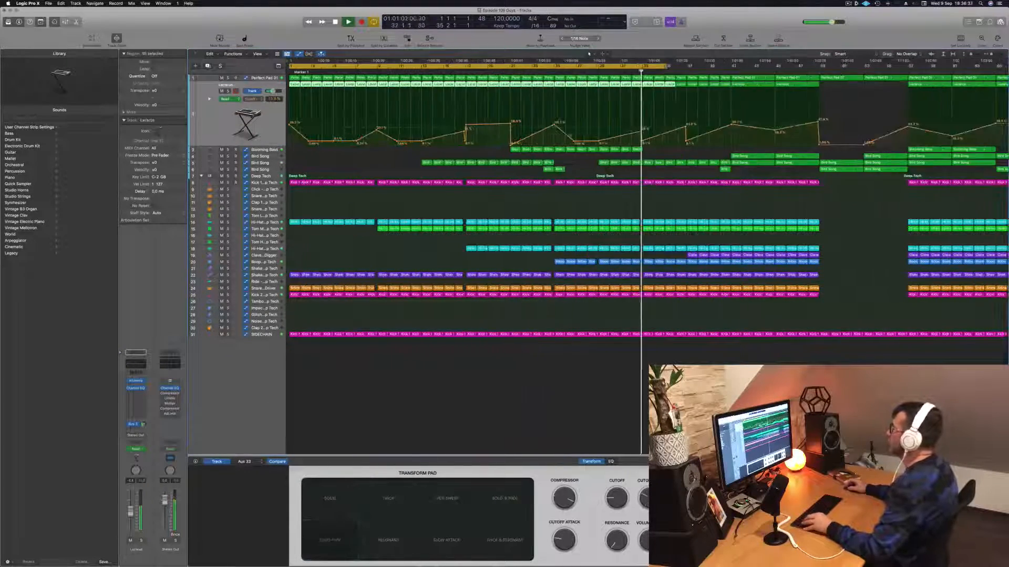
key(super+Right)
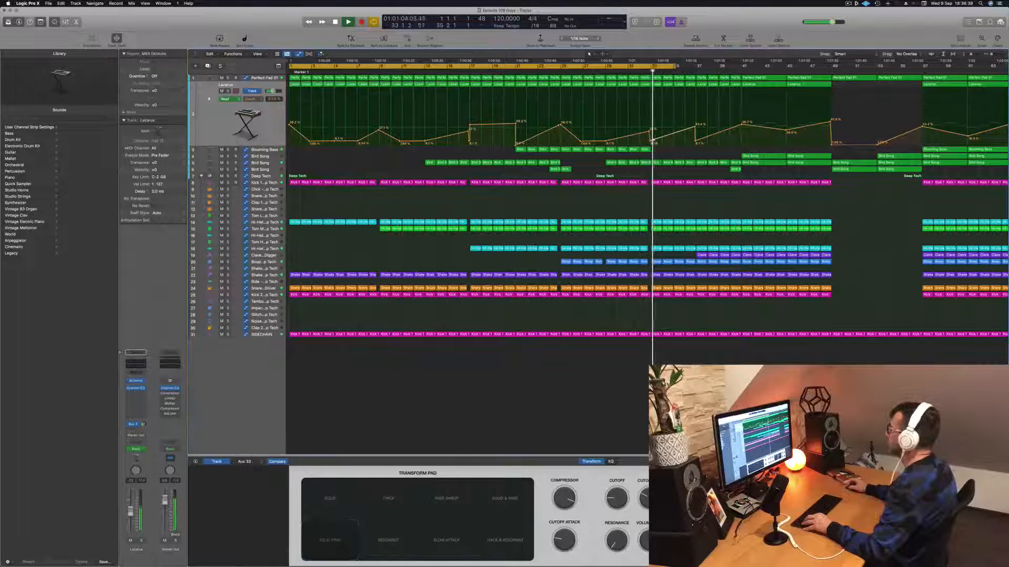
drag(653, 141, 653, 113)
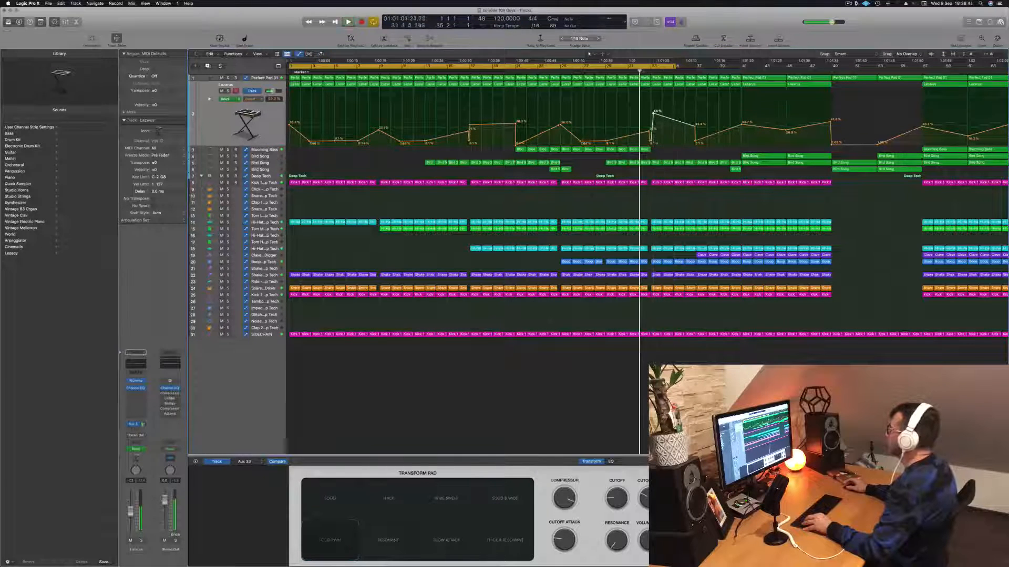
click(659, 141)
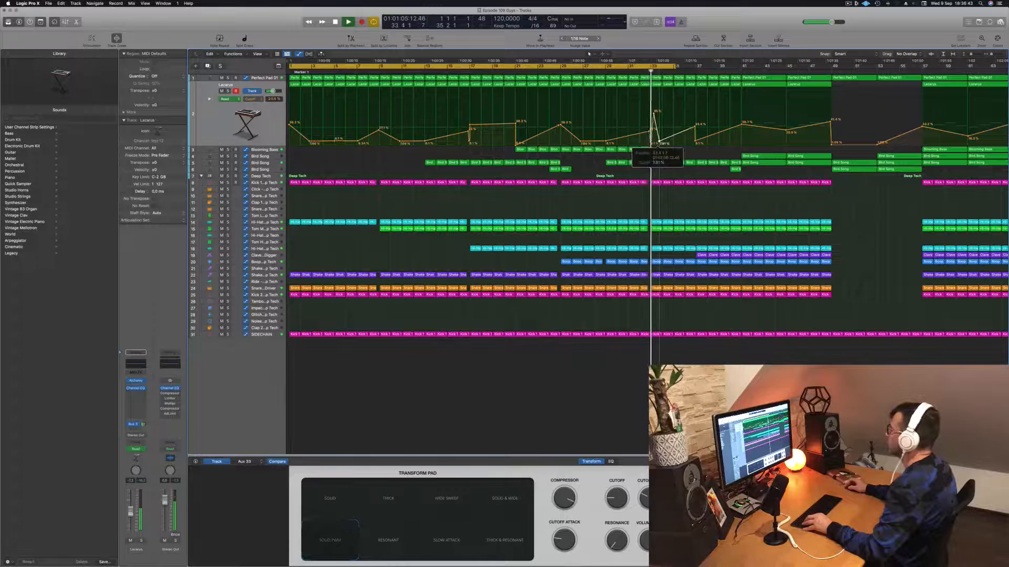
drag(658, 142, 655, 141)
Play across bar 33 and check the Lazarus cutoff peak.
key(comma)
key(comma)
key(super+Left)
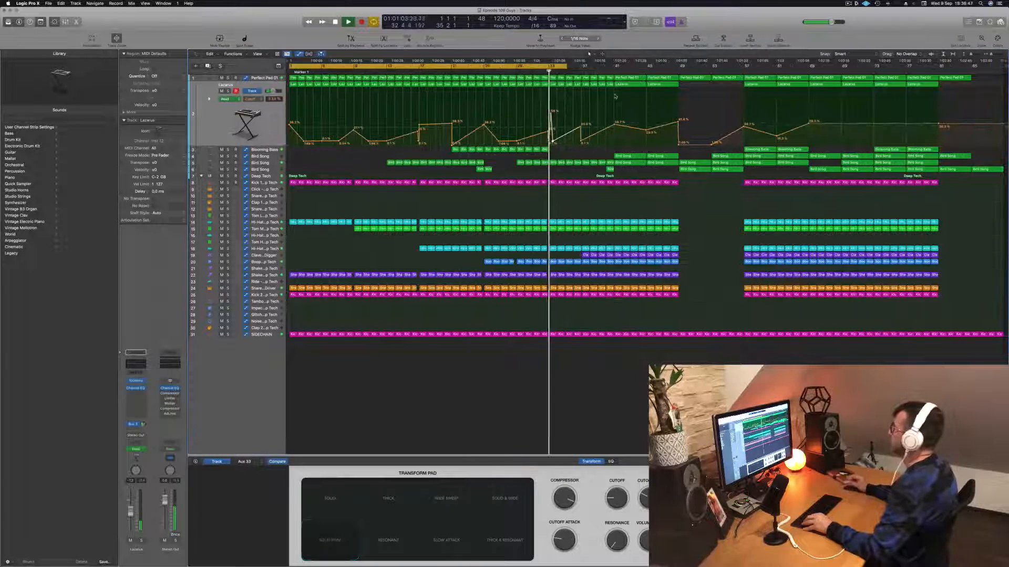
key(comma)
key(comma)
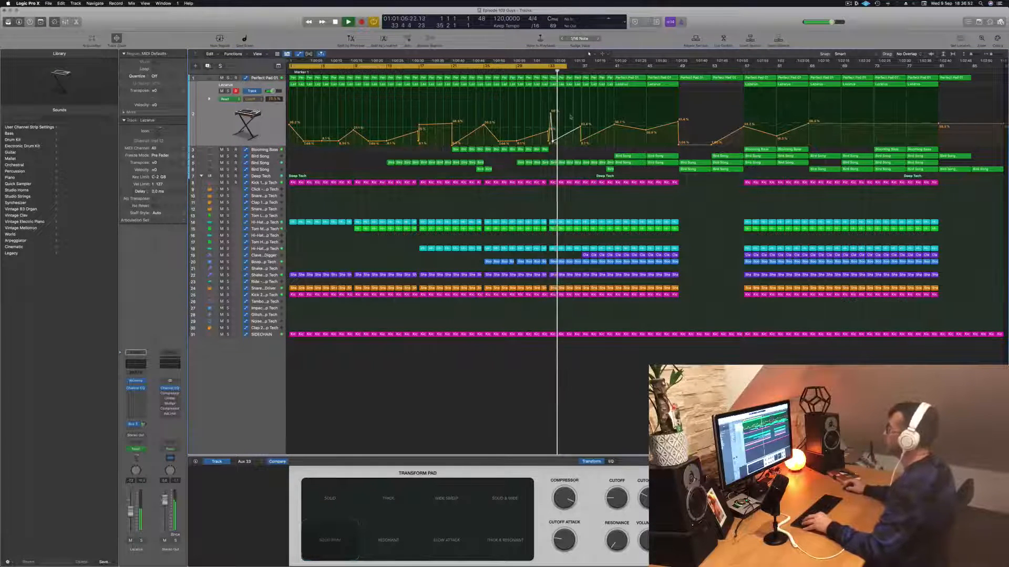
Set the cycle range to bars 31 to 35 and loop it during playback.
key(super+Right)
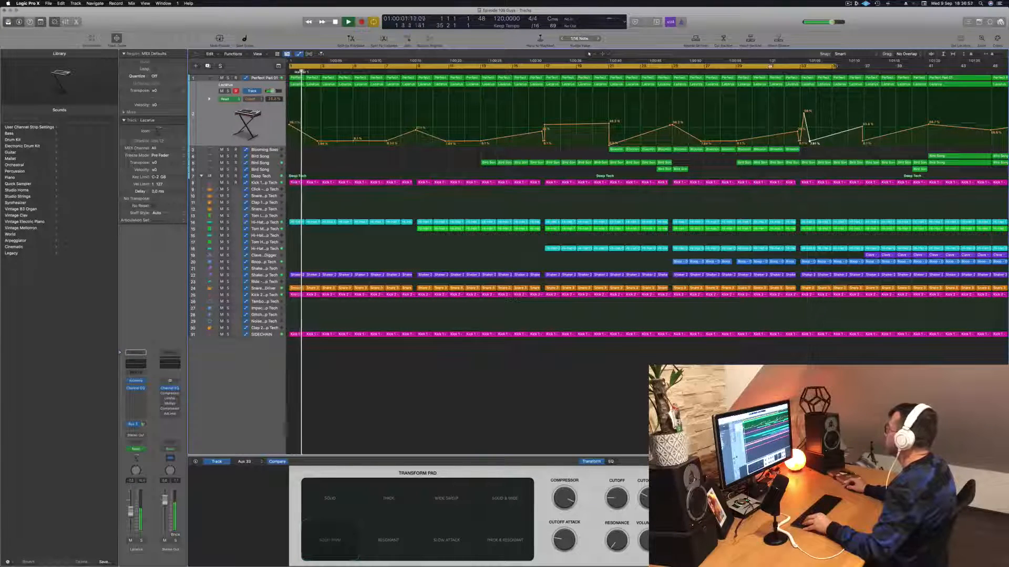
drag(770, 67, 828, 68)
key(space)
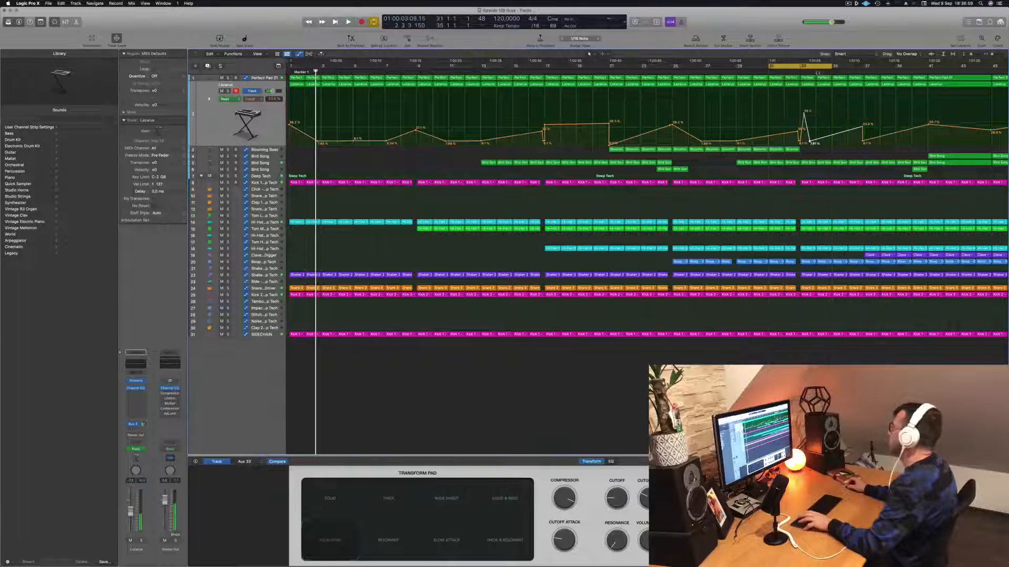
key(space)
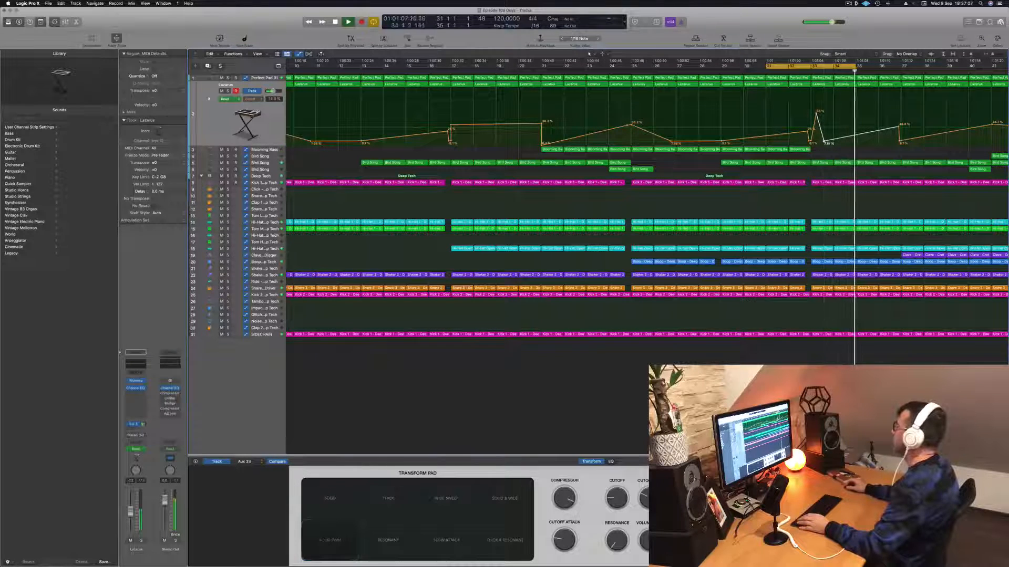
key(z)
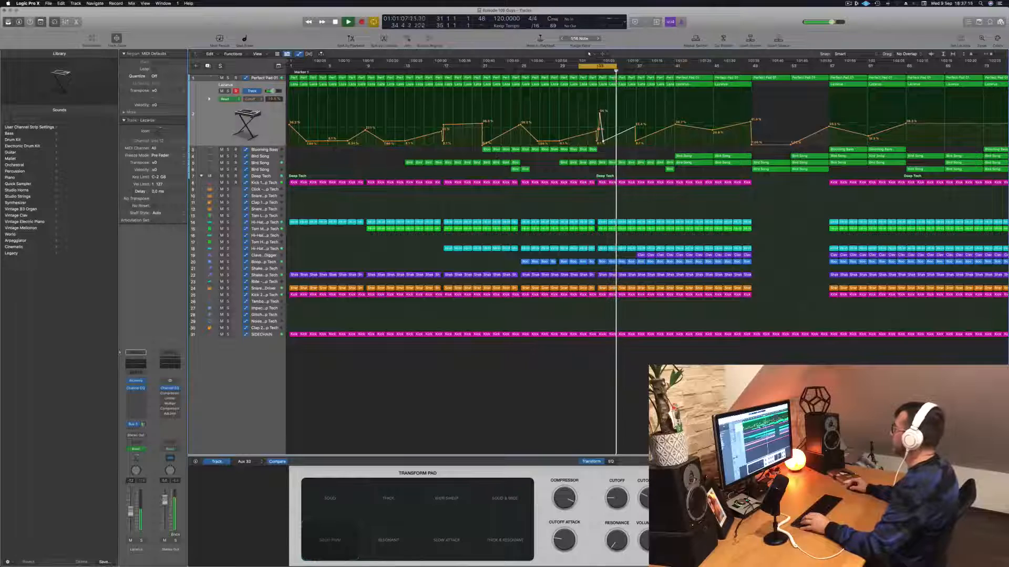
key(super+Left)
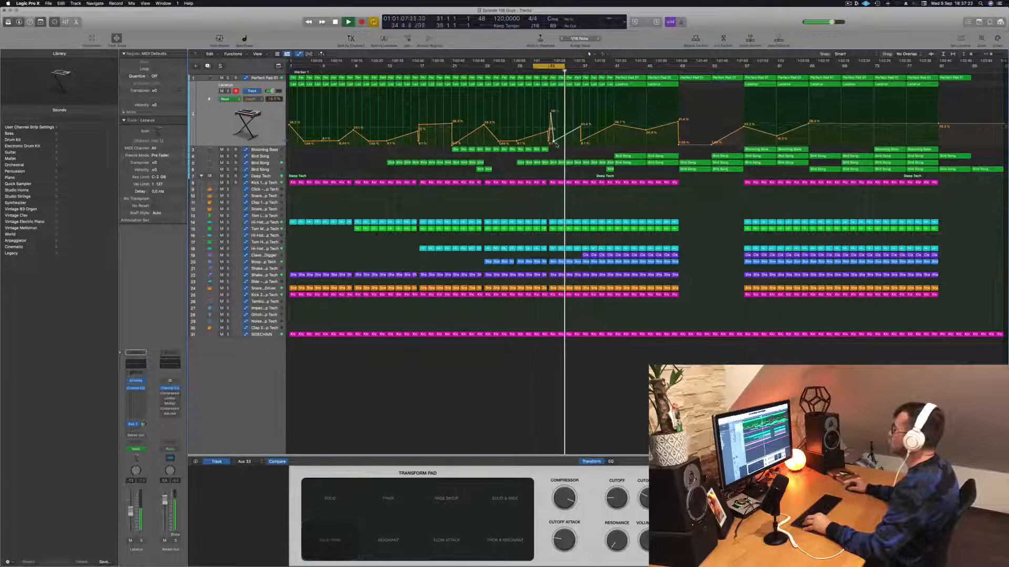
Copy the Blooming Bass region from bar 32 to bars 33 and 34.
key(super+Right)
drag(547, 149, 557, 154)
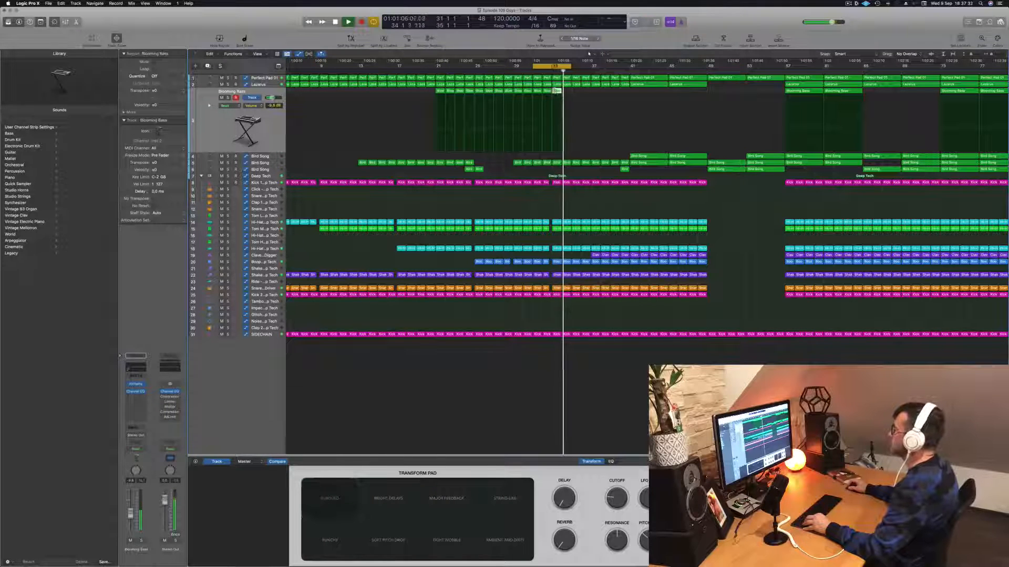
drag(561, 94, 568, 94)
scroll(569, 89, down, 5)
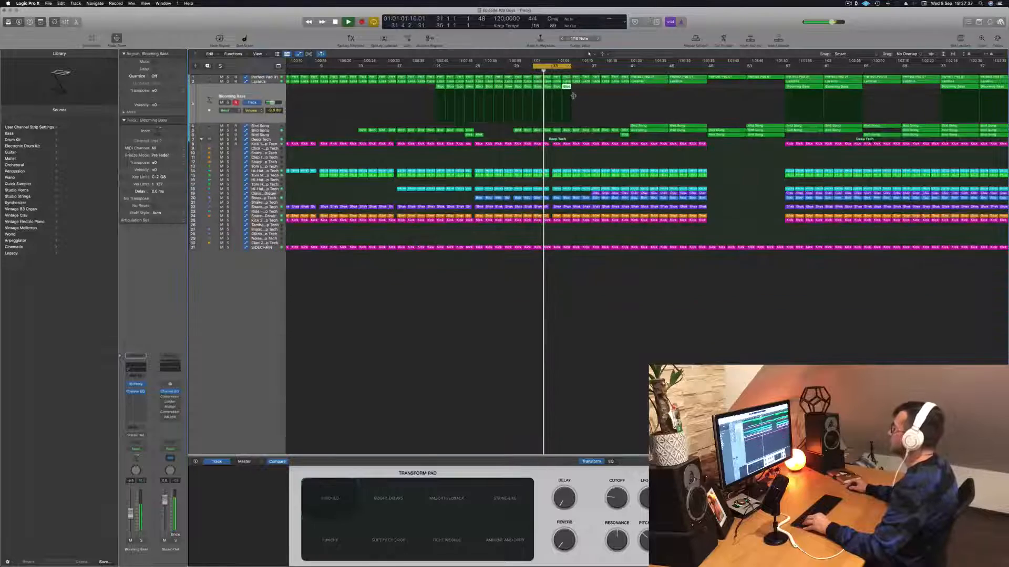
scroll(588, 98, up, 1)
scroll(589, 98, up, 4)
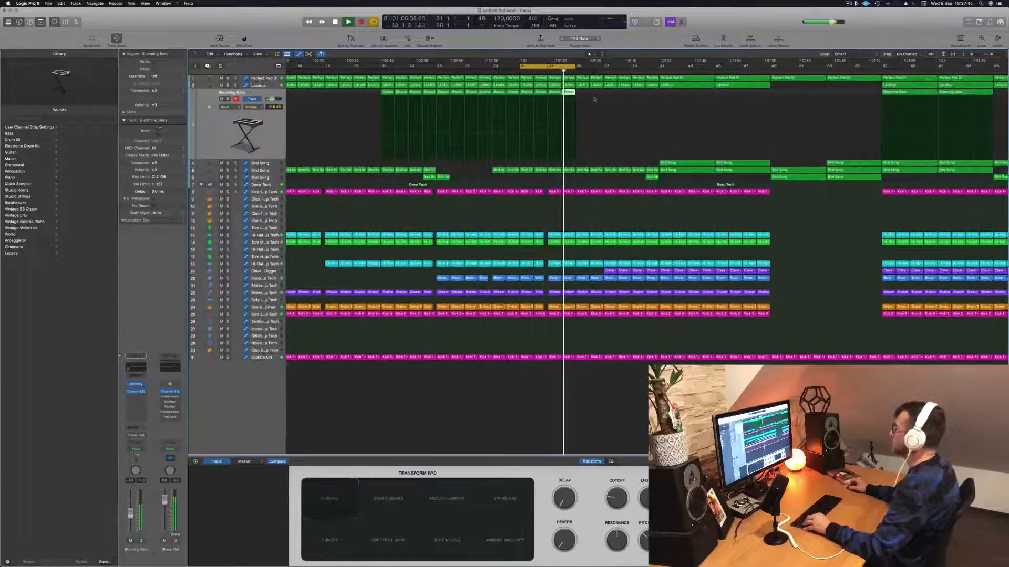
Extend the cycle range to bar 37 and give Perfect Pad 01's automation a sharp peak and drop at bar 37.
click(262, 79)
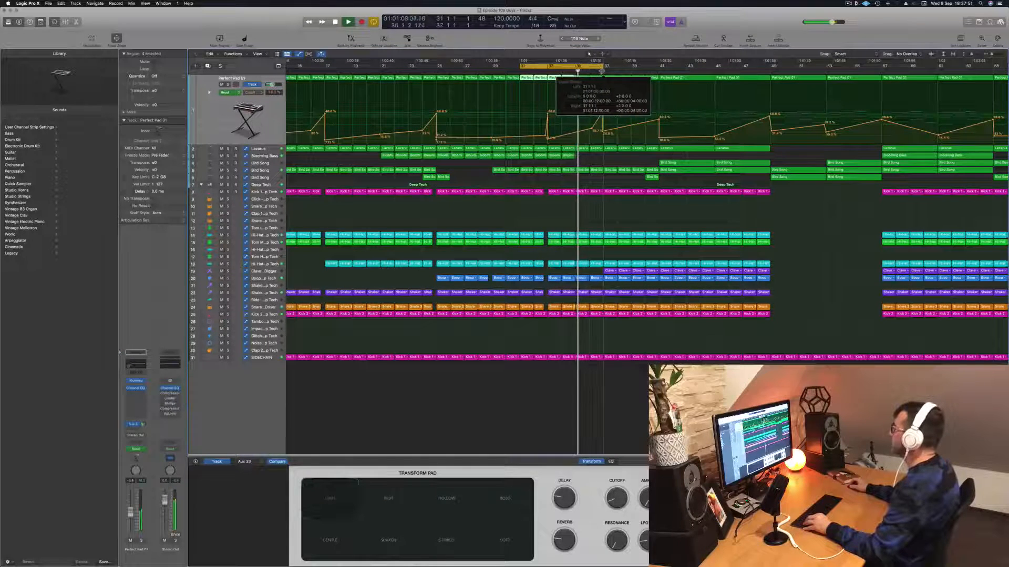
key(super+Left)
key(super+Left)
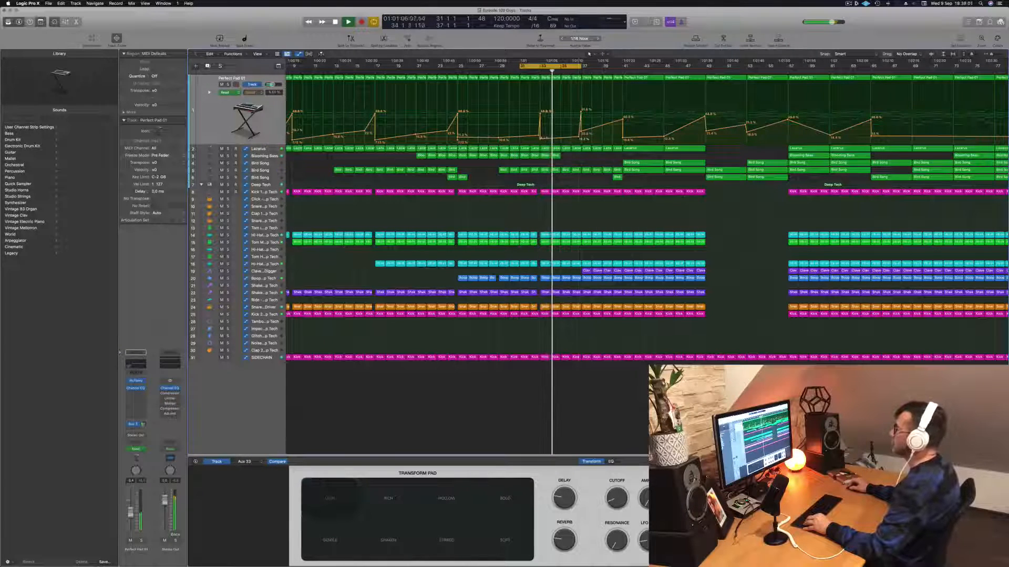
Raise the Lazarus cutoff automation to a peak at bar 37 and extend the cycle range to about bar 40.
key(Down)
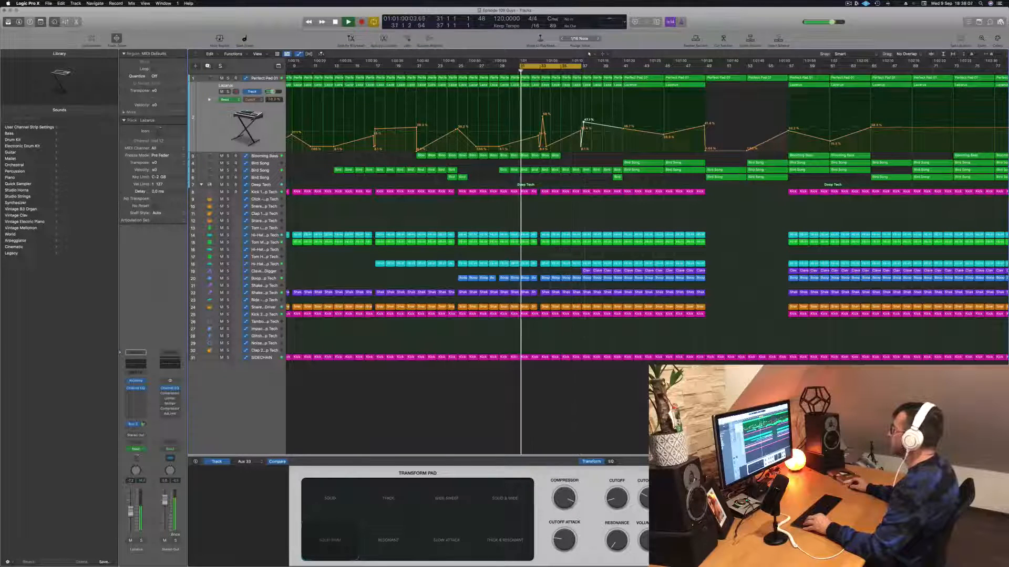
drag(581, 66, 615, 66)
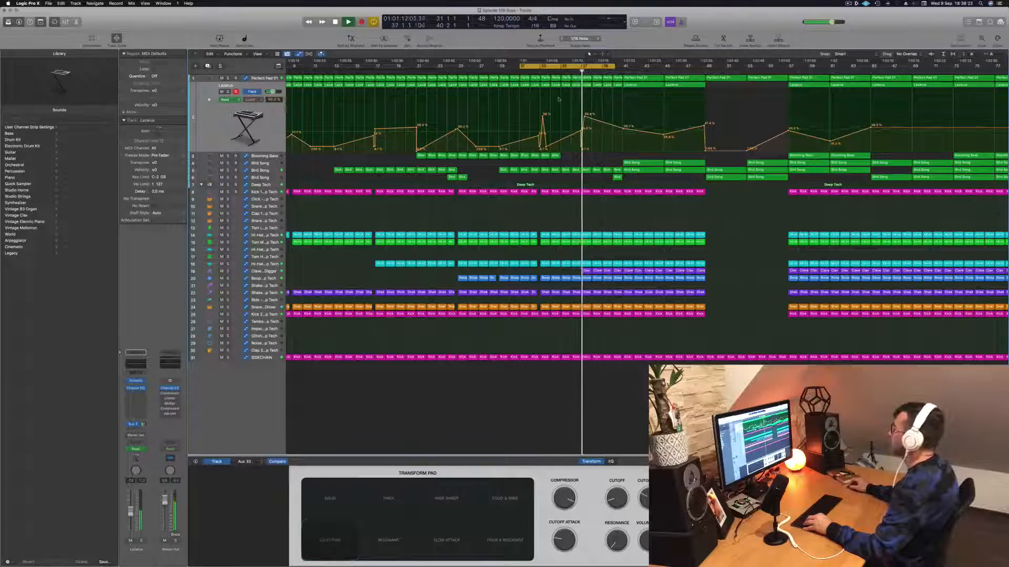
scroll(559, 98, up, 8)
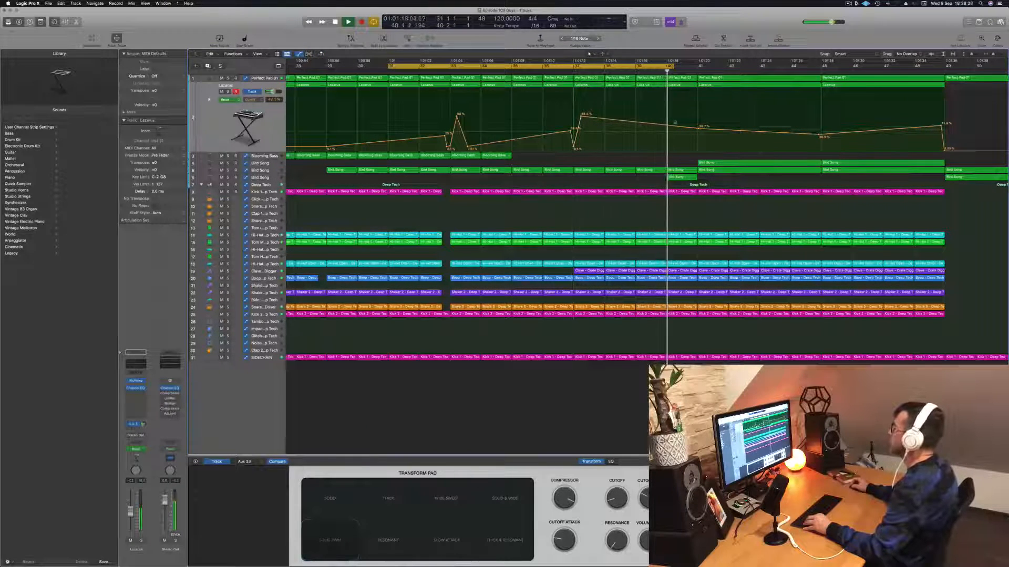
Extend the end of the cycle range to bar 43.
drag(670, 66, 761, 72)
key(super+Left)
key(super+Left)
key(super+Left)
key(super+Left)
key(super+Left)
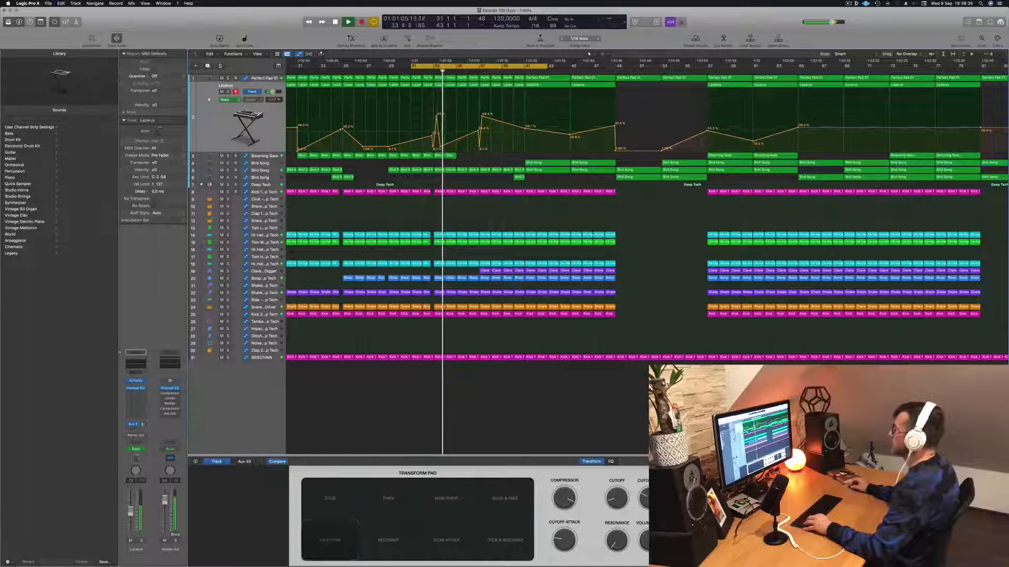
Copy the Blooming Bass regions forward so the bass runs up to bar 41, and save the project.
drag(458, 158, 508, 159)
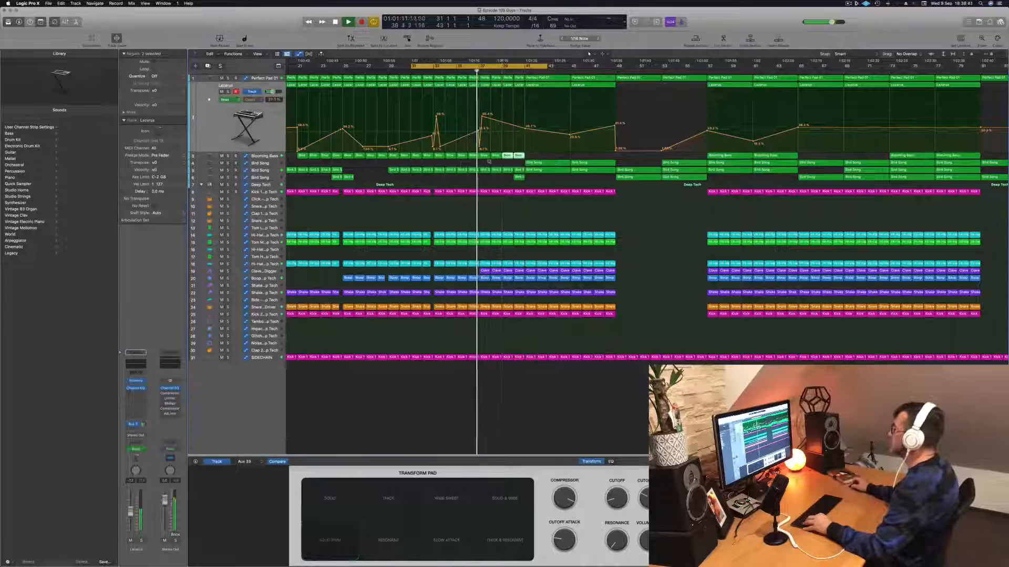
ctrl+alt+click(489, 162)
key(super+s)
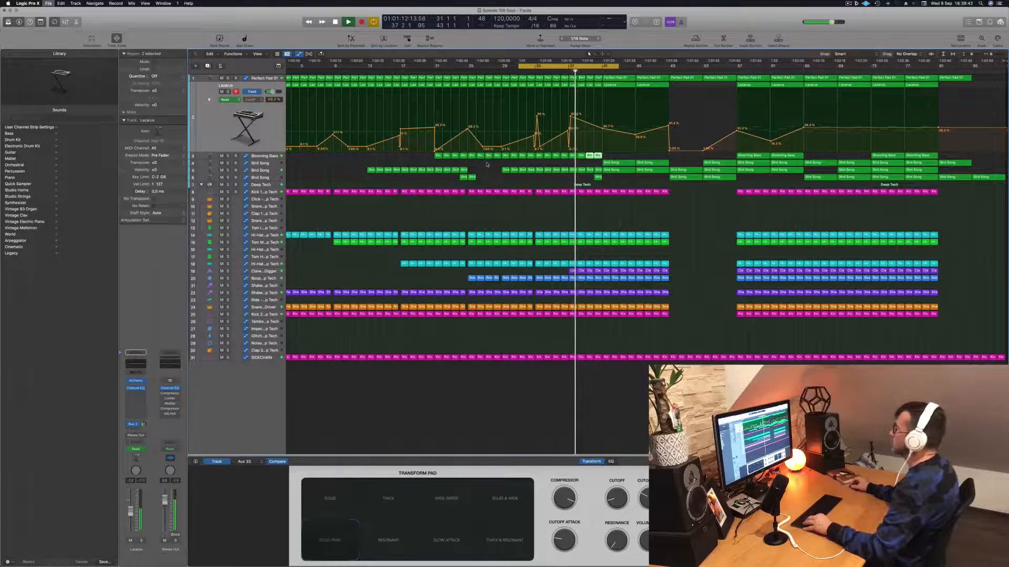
Add a duplicate-settings track below Lazarus, and slightly raise Perfect Pad 01's cutoff automation point at bar 41.
key(super+d)
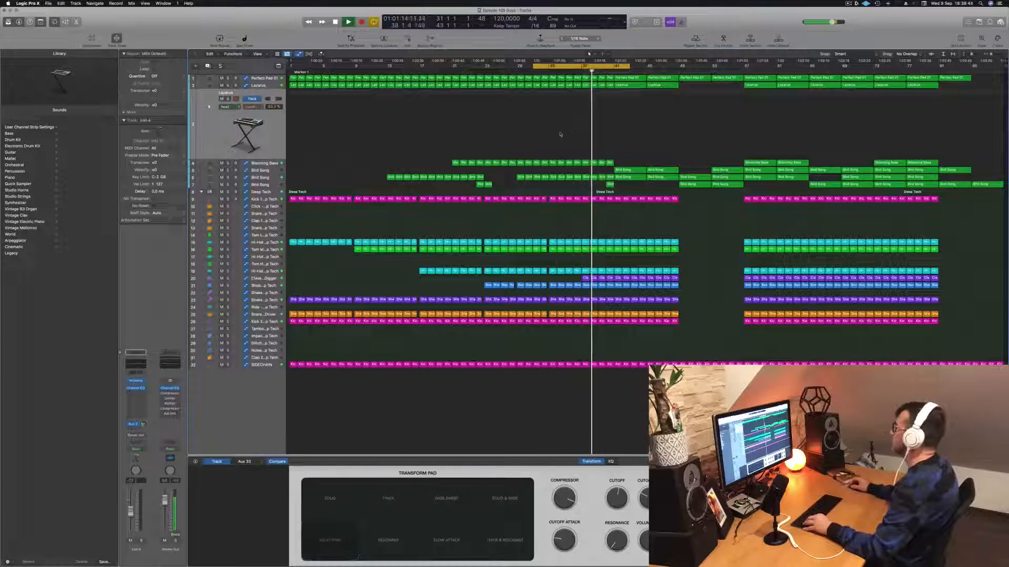
click(254, 78)
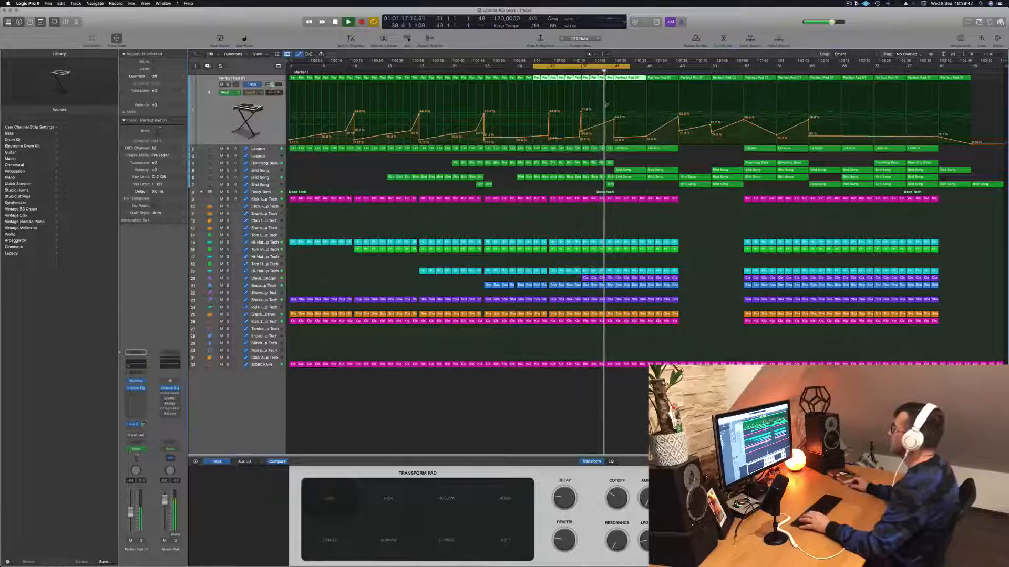
key(comma)
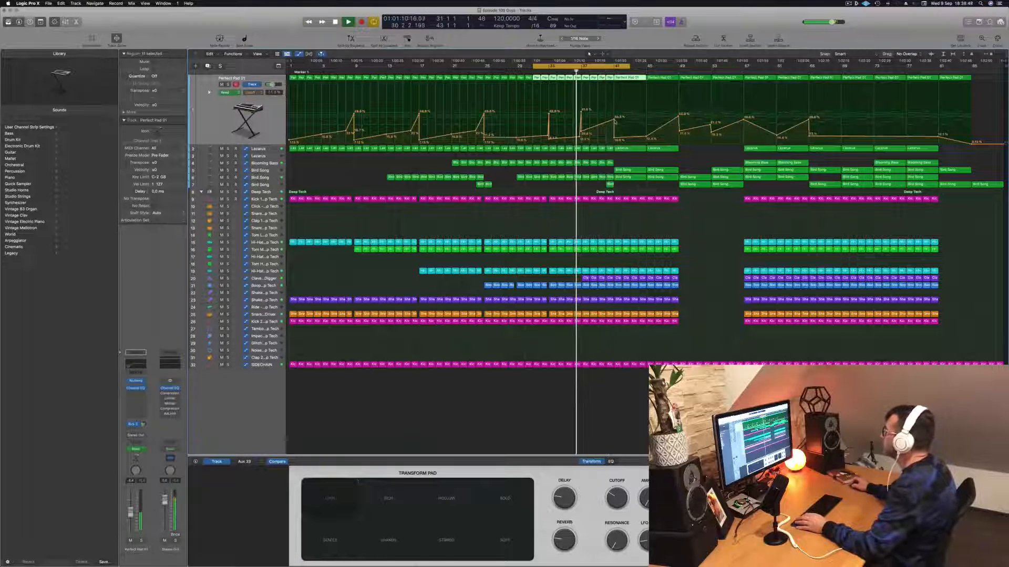
click(614, 120)
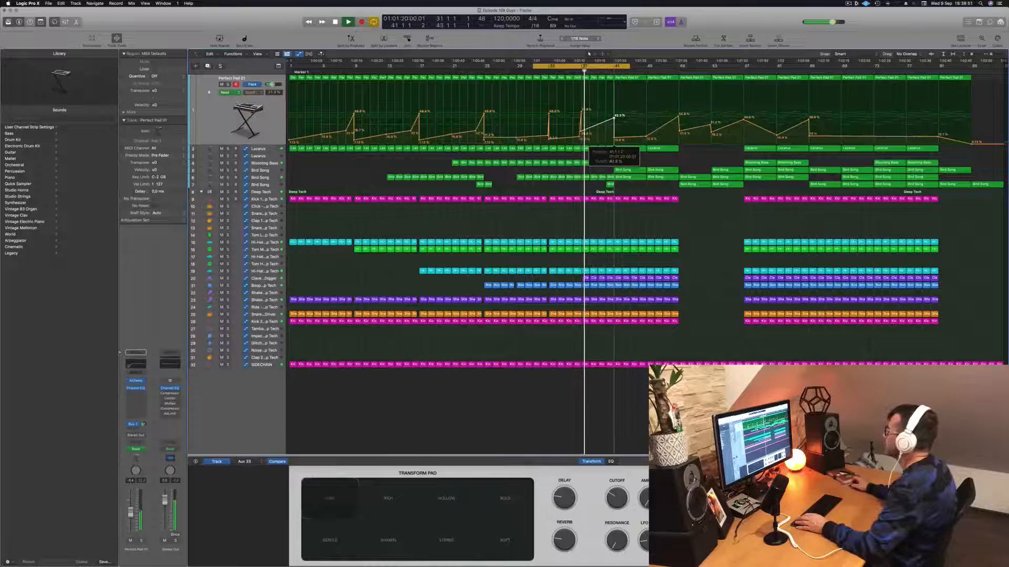
Extend the cycle range to bar 53 and slightly raise the Lazarus cutoff automation point at bar 45.
click(254, 149)
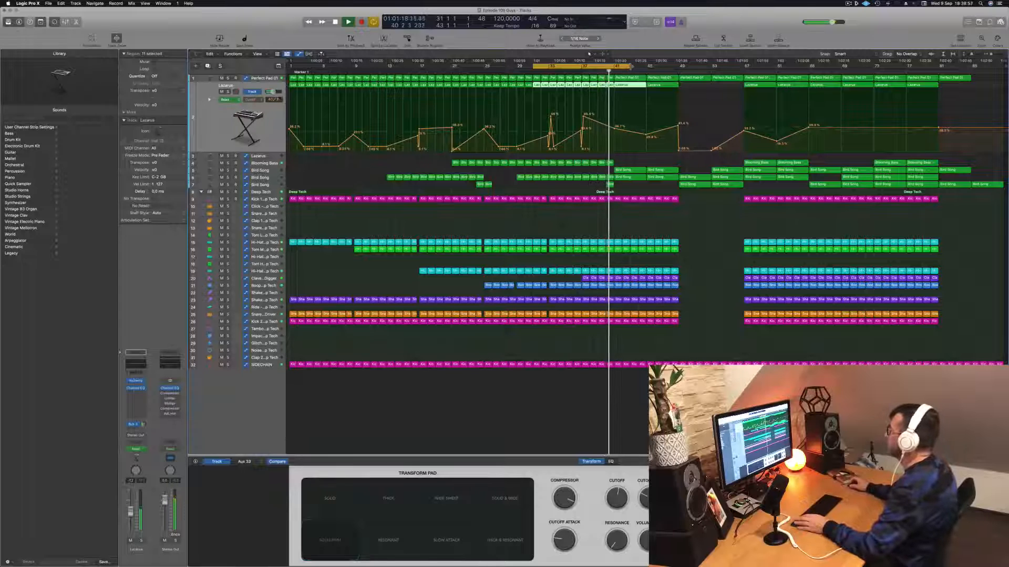
drag(631, 66, 712, 66)
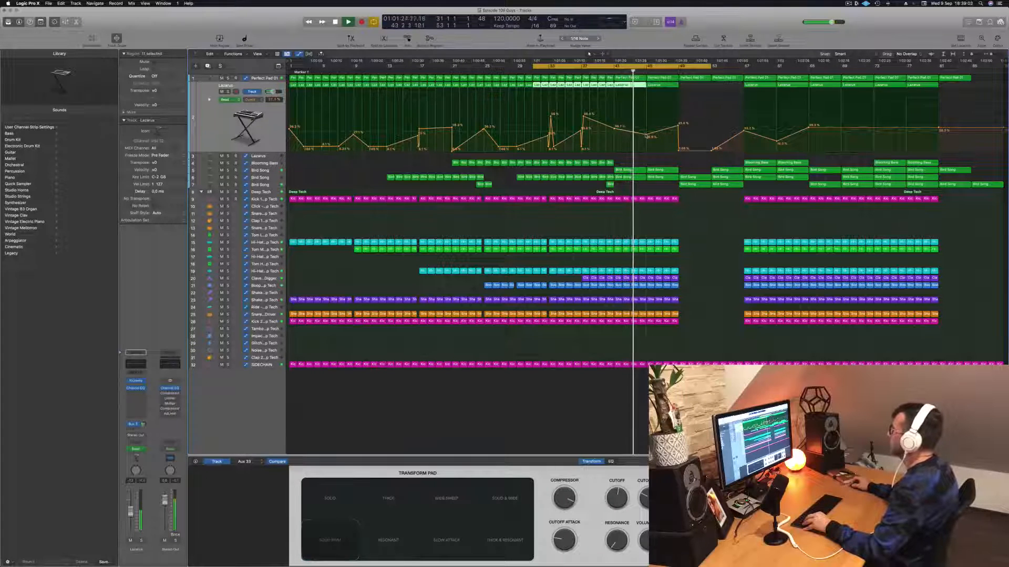
drag(646, 136, 645, 133)
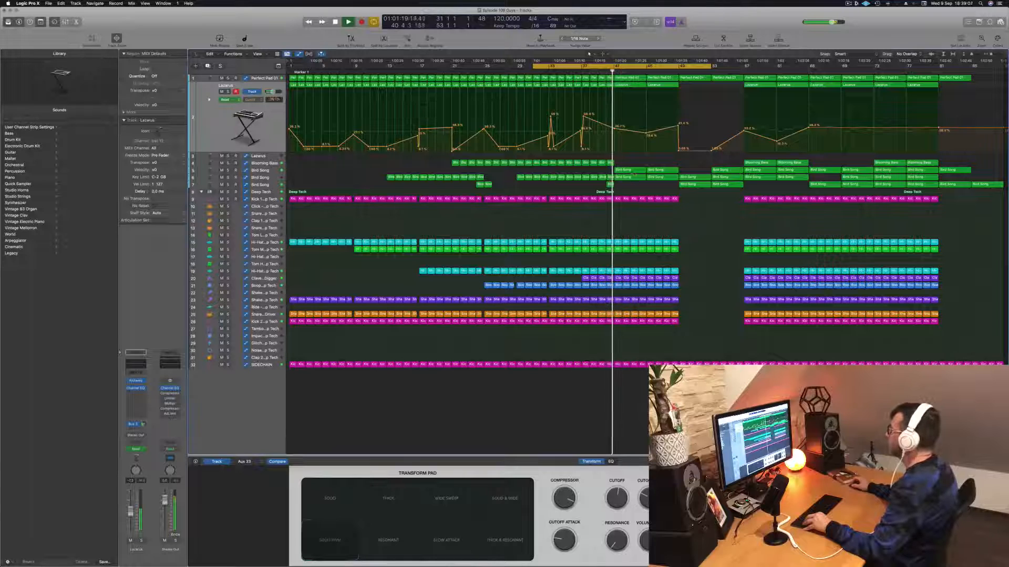
Copy the first Bird Song track's region from bar 41 to bar 33 and shorten the copy to two bars.
drag(627, 172, 562, 172)
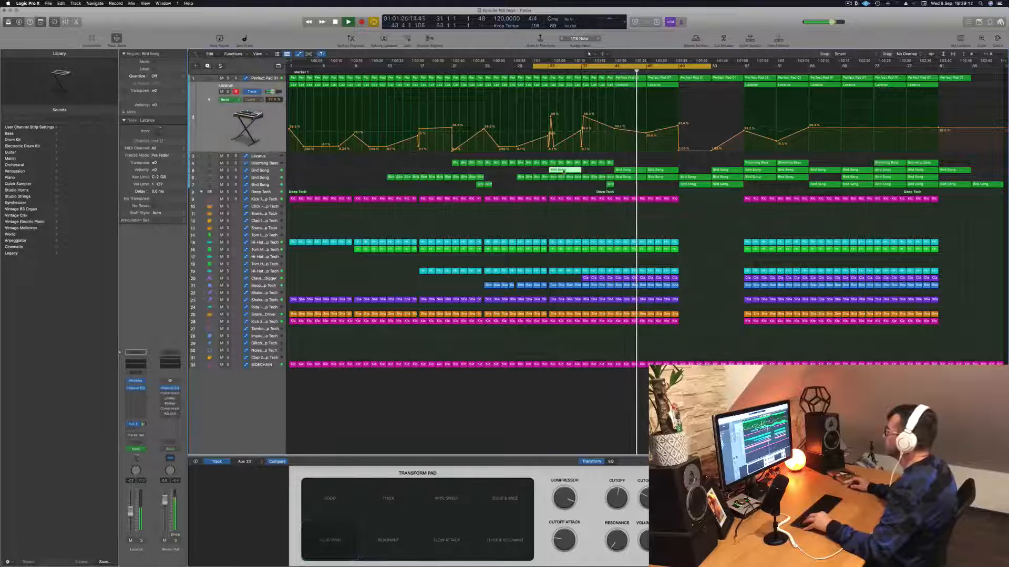
super+double_click(565, 171)
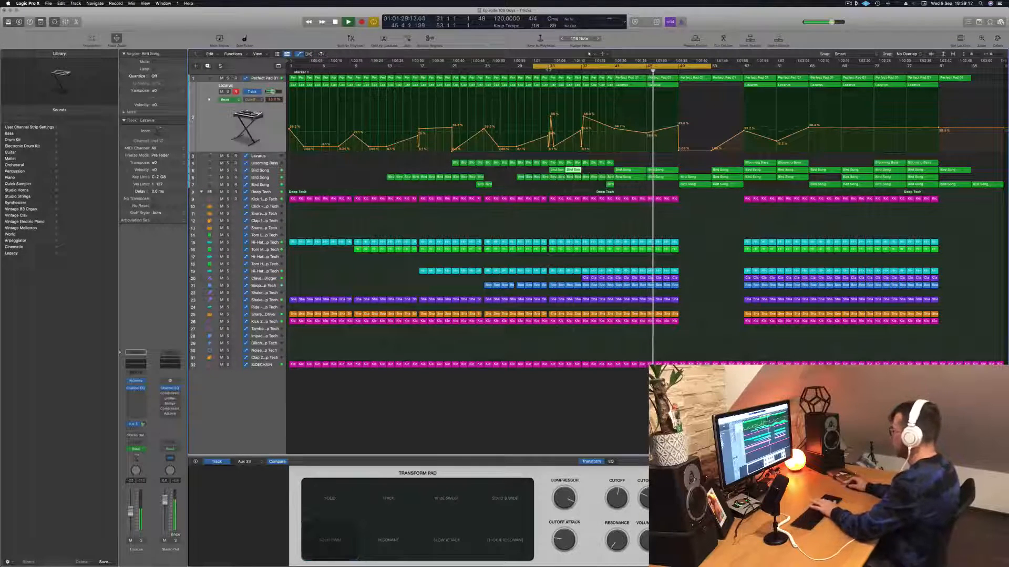
key(Delete)
scroll(534, 130, up, 6)
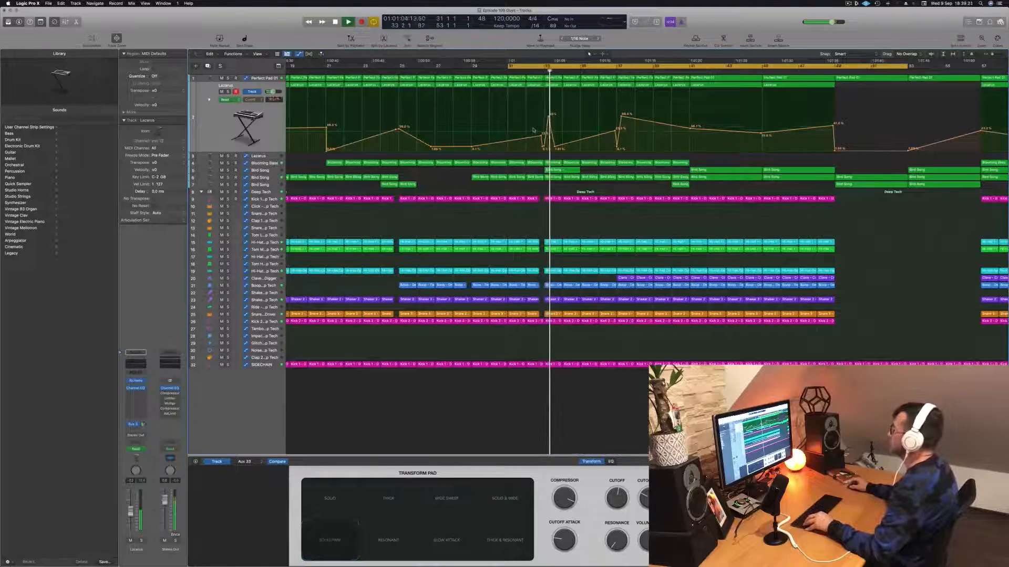
scroll(534, 130, down, 4)
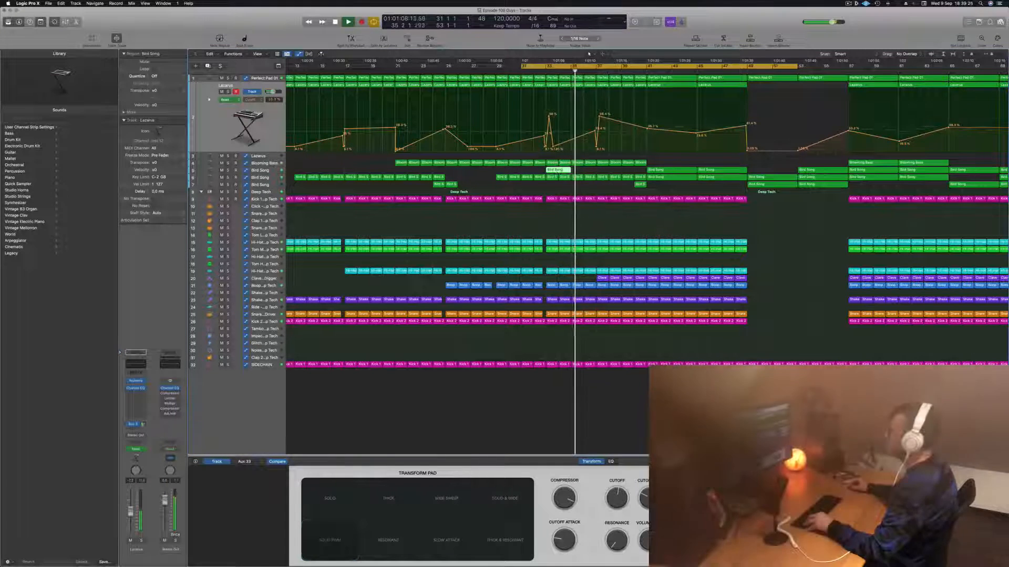
Copy the two-bar Bird Song region from bar 33 to bar 37 on the same track.
click(272, 172)
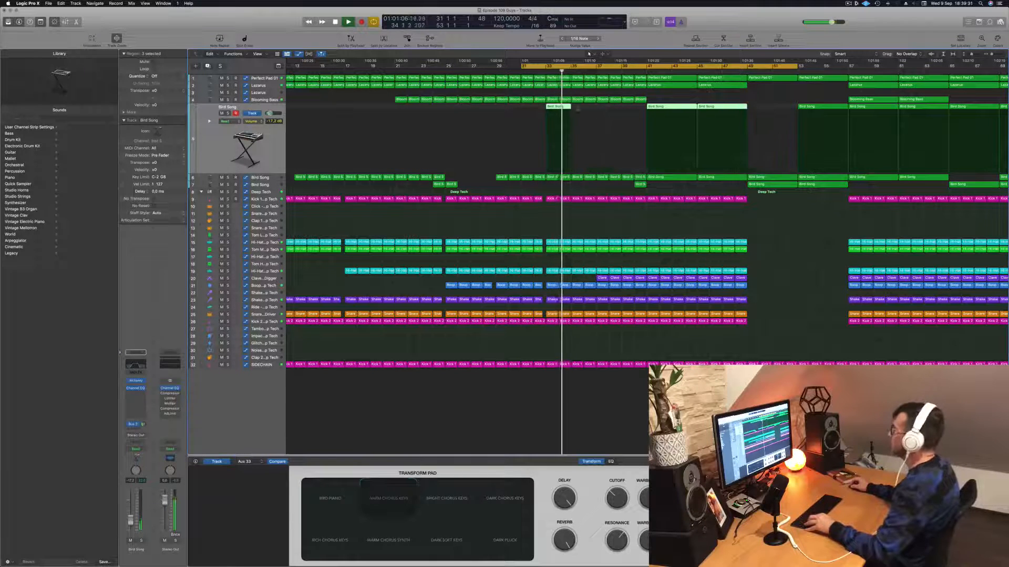
click(616, 110)
click(558, 108)
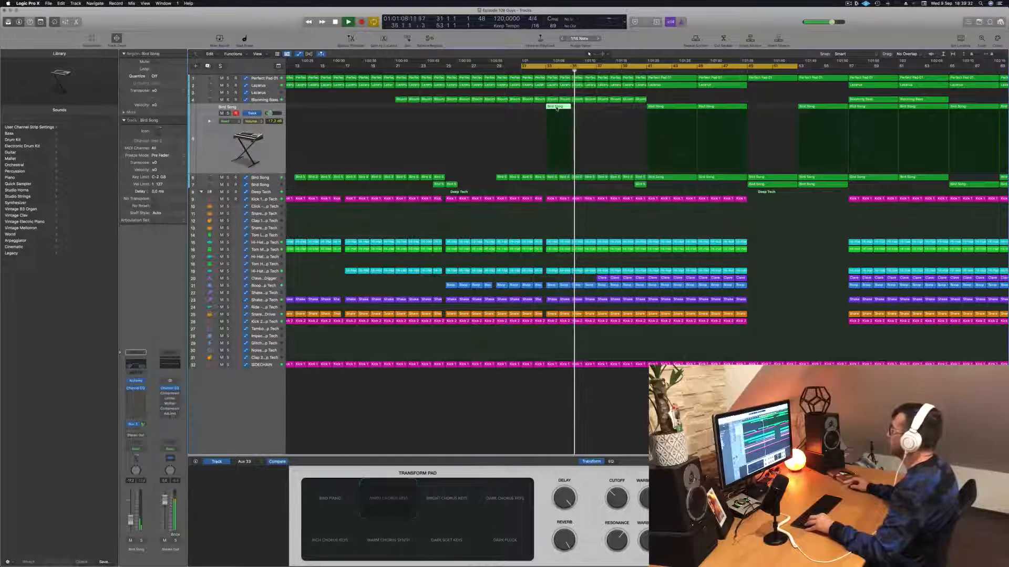
drag(558, 107, 608, 112)
Examine the new Bird Song regions and the second Bird Song track's filter automation during playback.
scroll(604, 121, down, 4)
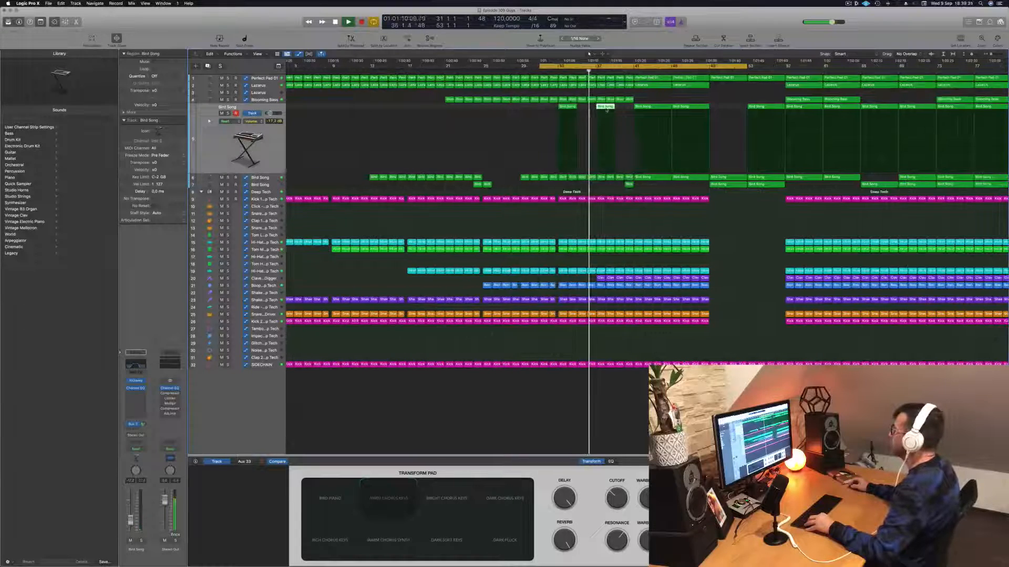
scroll(603, 121, down, 4)
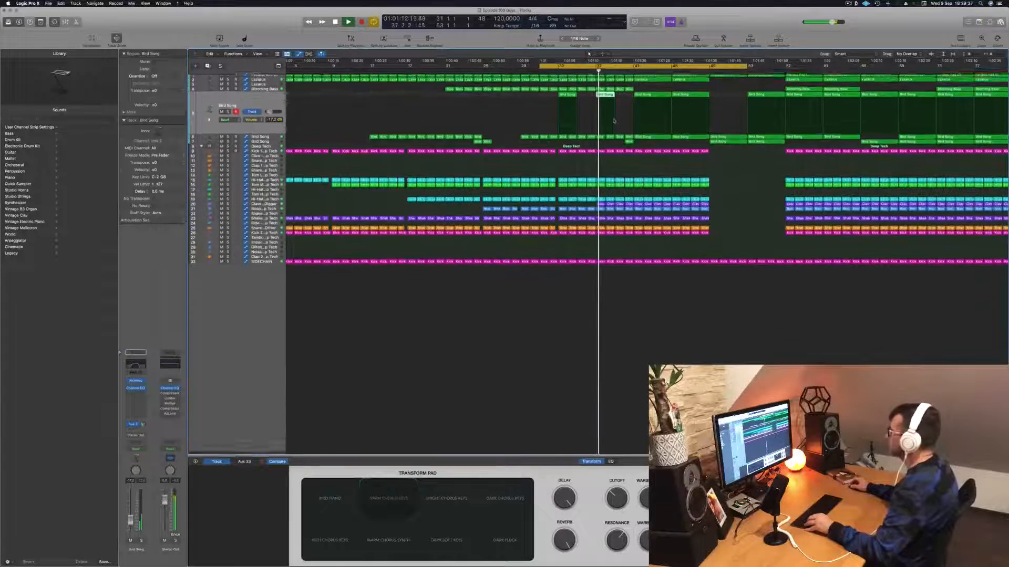
scroll(618, 121, up, 4)
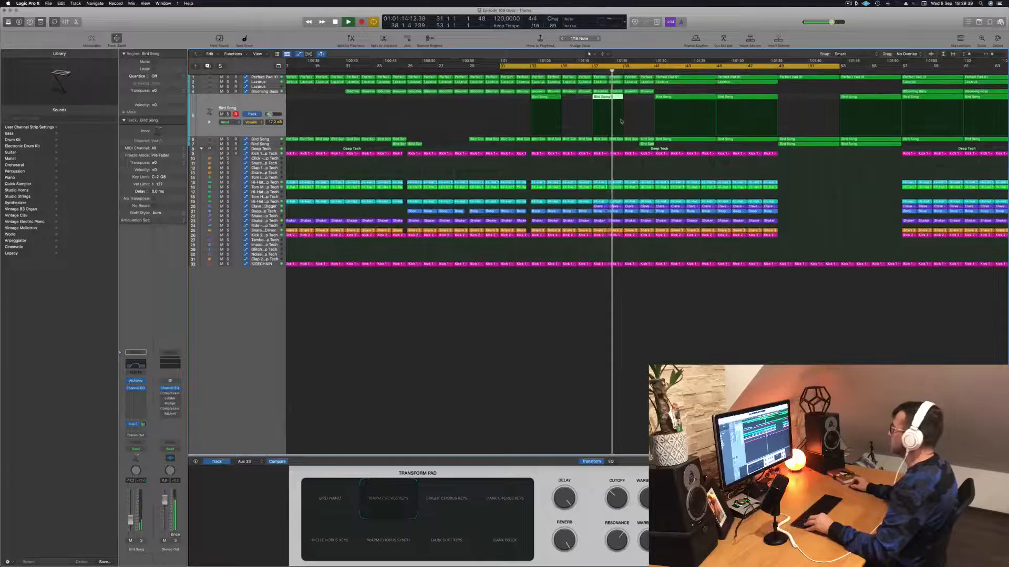
scroll(621, 121, up, 5)
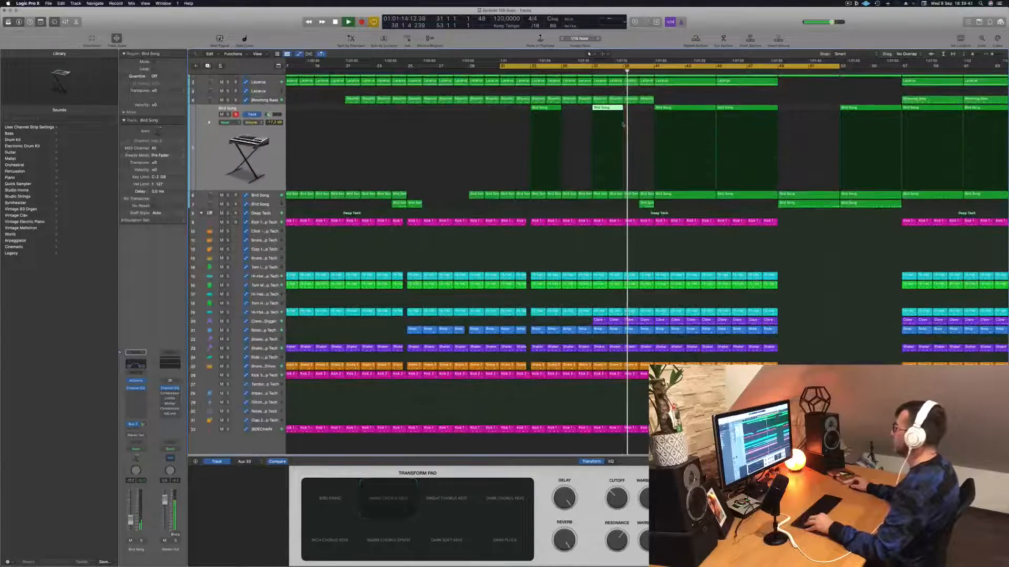
scroll(624, 173, down, 4)
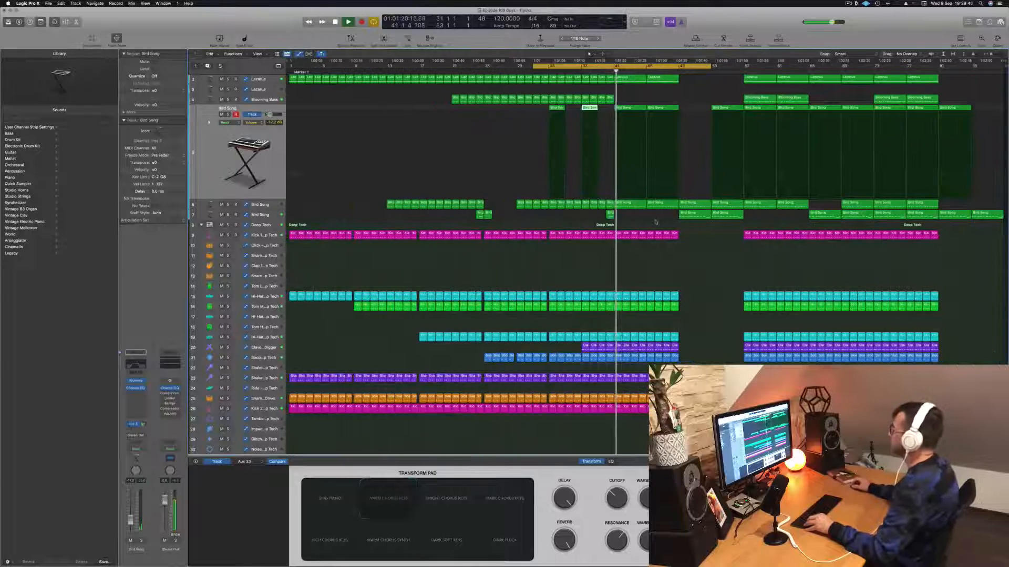
click(271, 205)
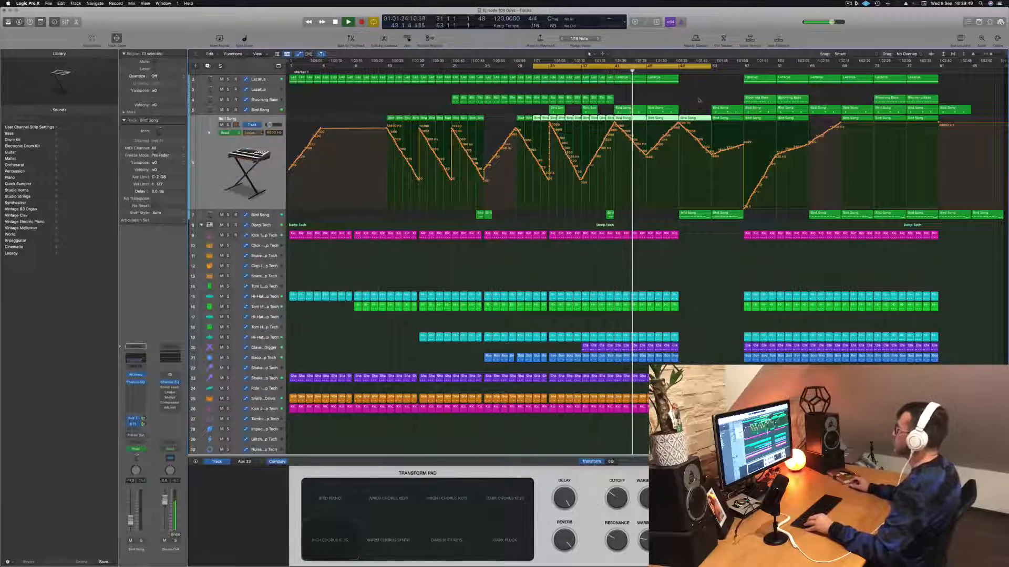
scroll(696, 103, right, 1)
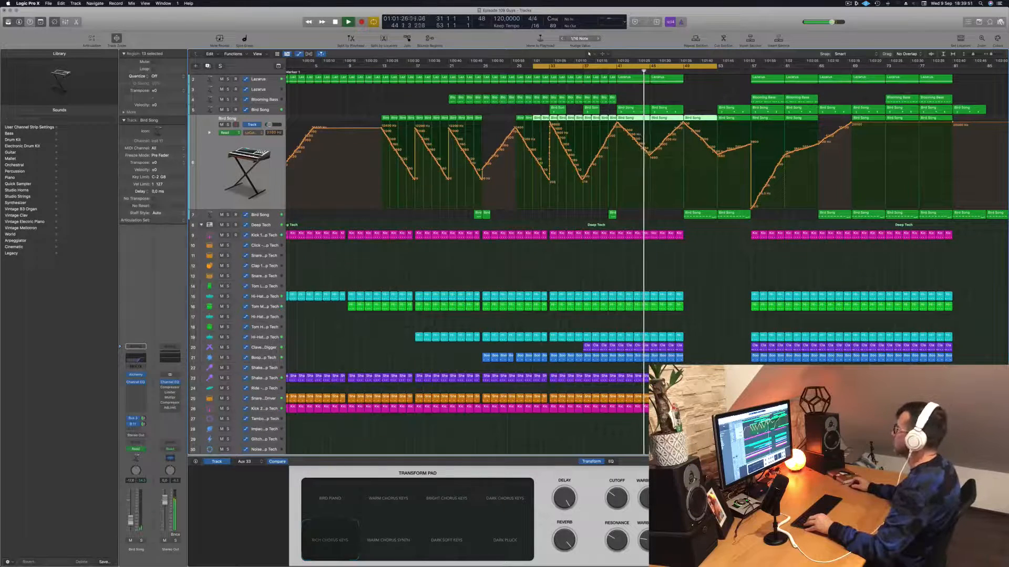
scroll(685, 119, right, 3)
scroll(654, 133, left, 3)
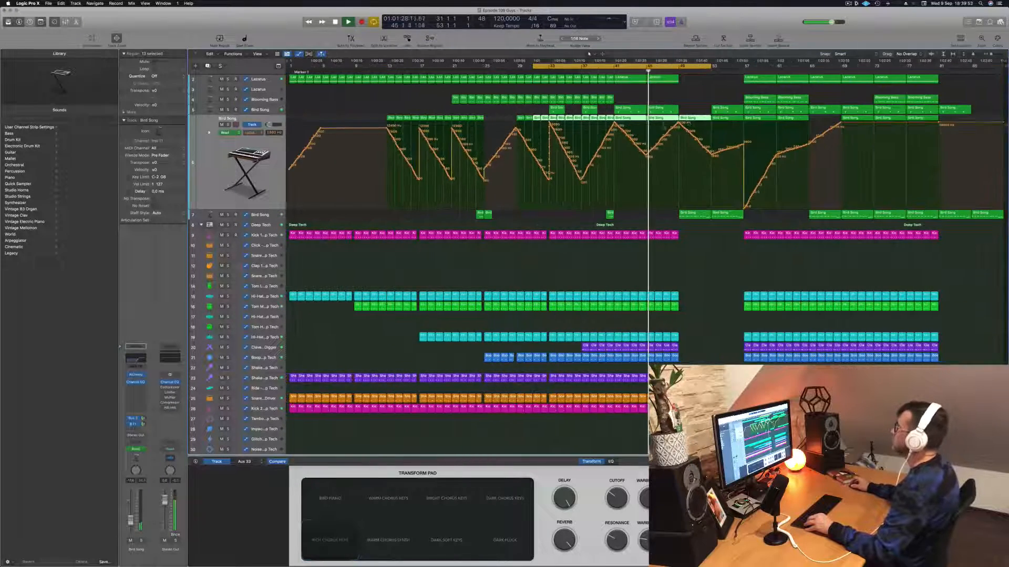
scroll(654, 132, up, 1)
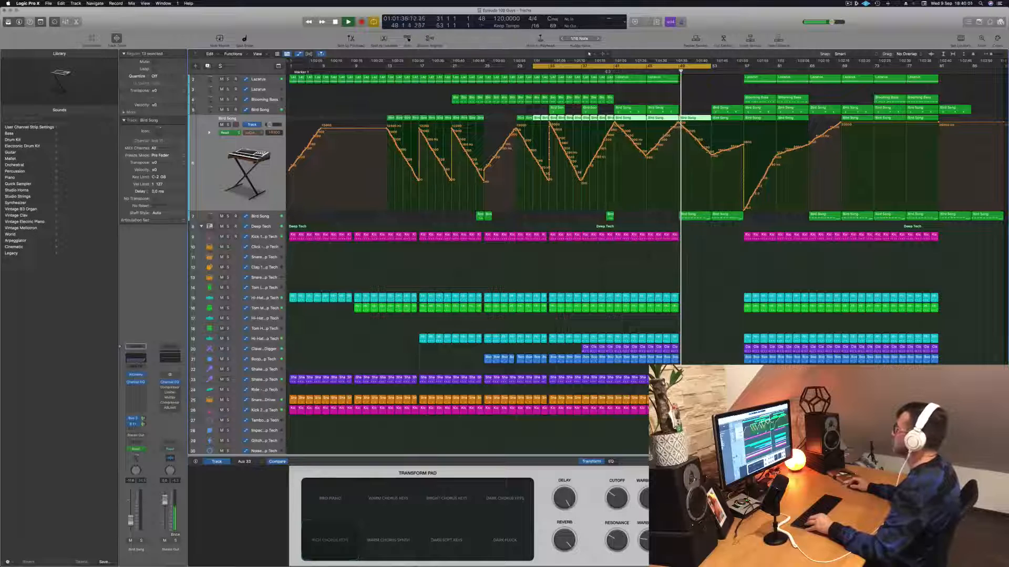
Set the cycle range to bars 41 to 49, repeat that section three times across all tracks, and play it back.
click(607, 71)
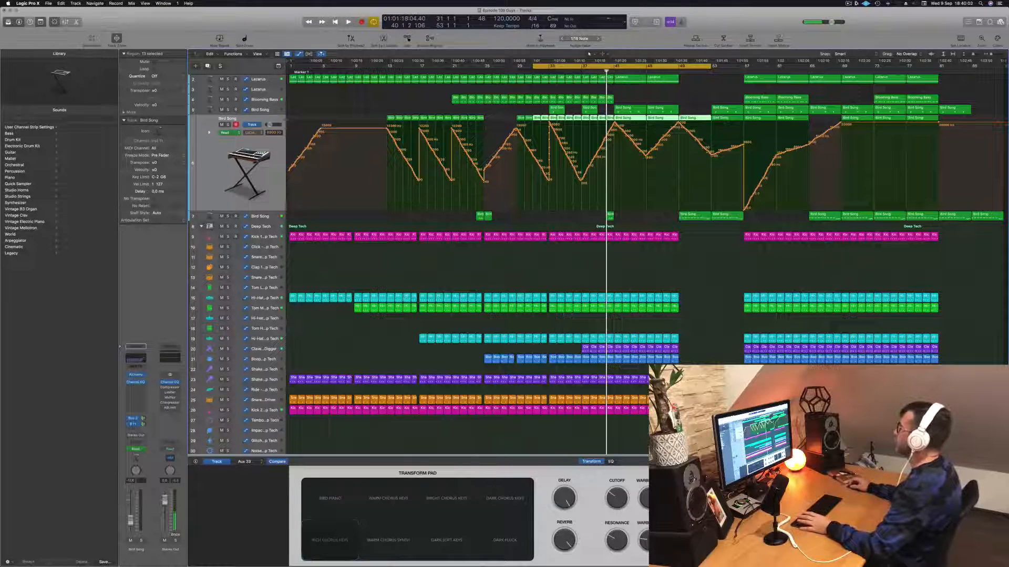
key(c)
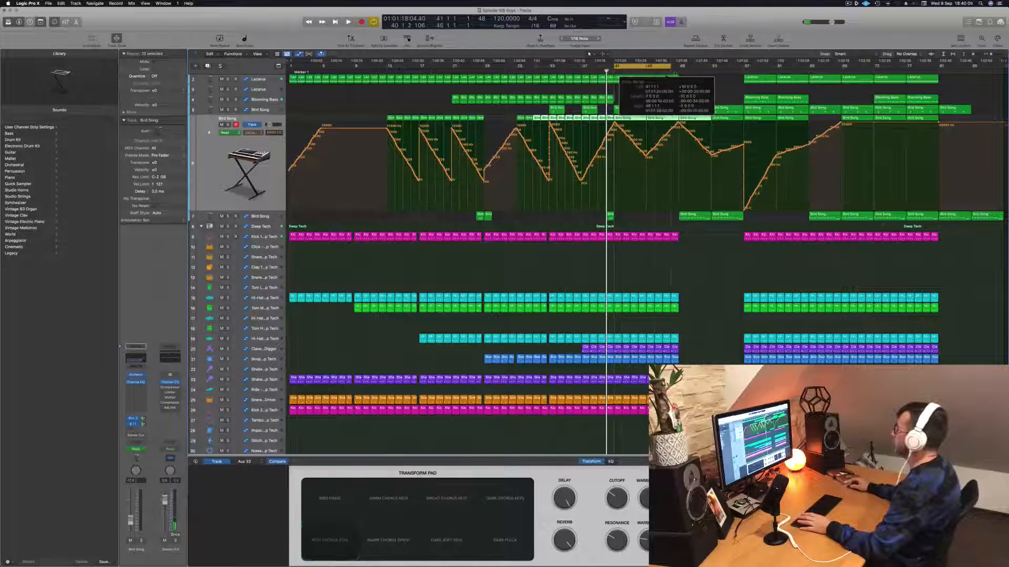
key(c)
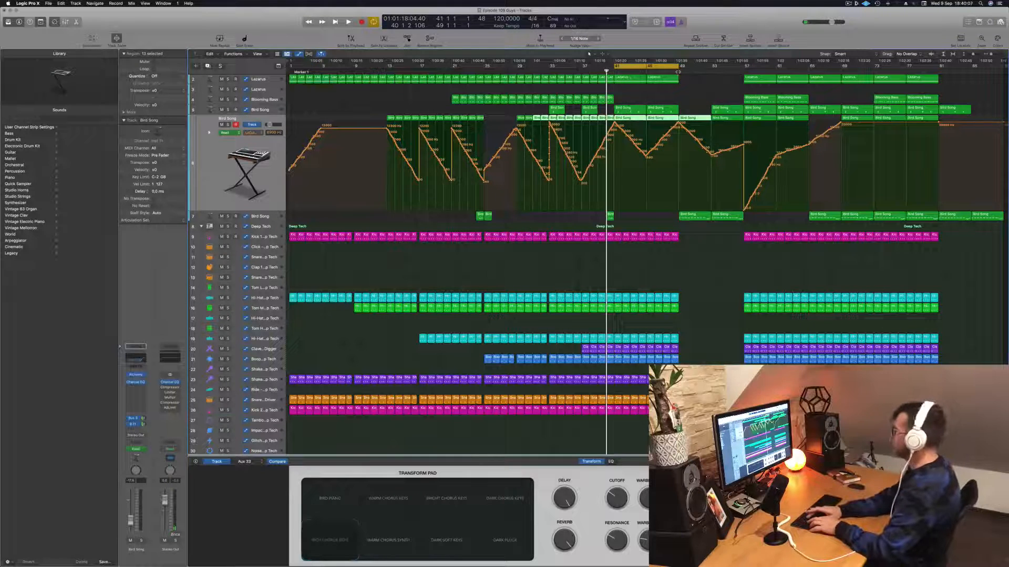
key(ctrl+super+r)
key(ctrl+super+r)
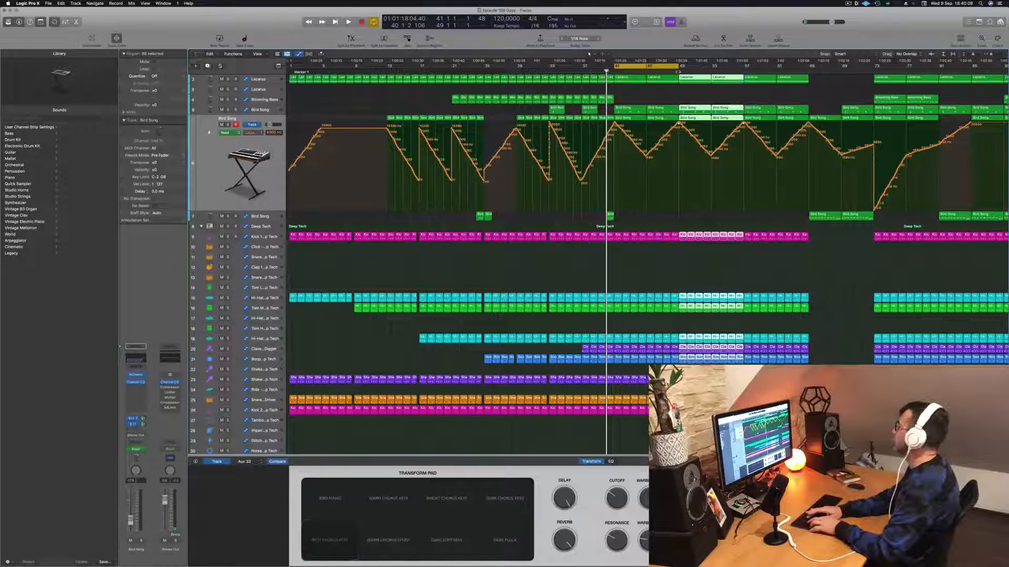
key(ctrl+super+r)
key(space)
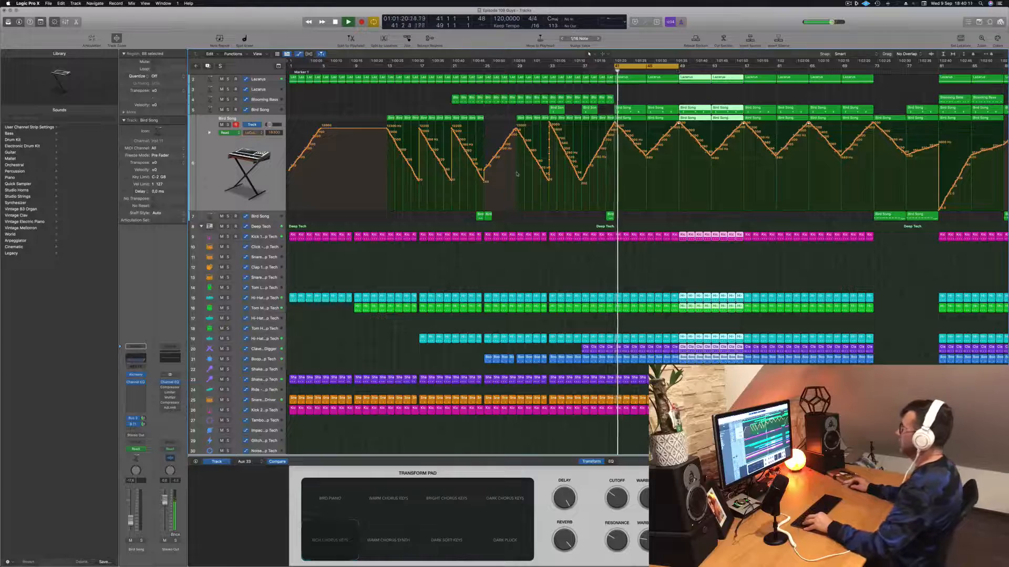
key(super+Left)
scroll(677, 188, up, 1)
click(578, 225)
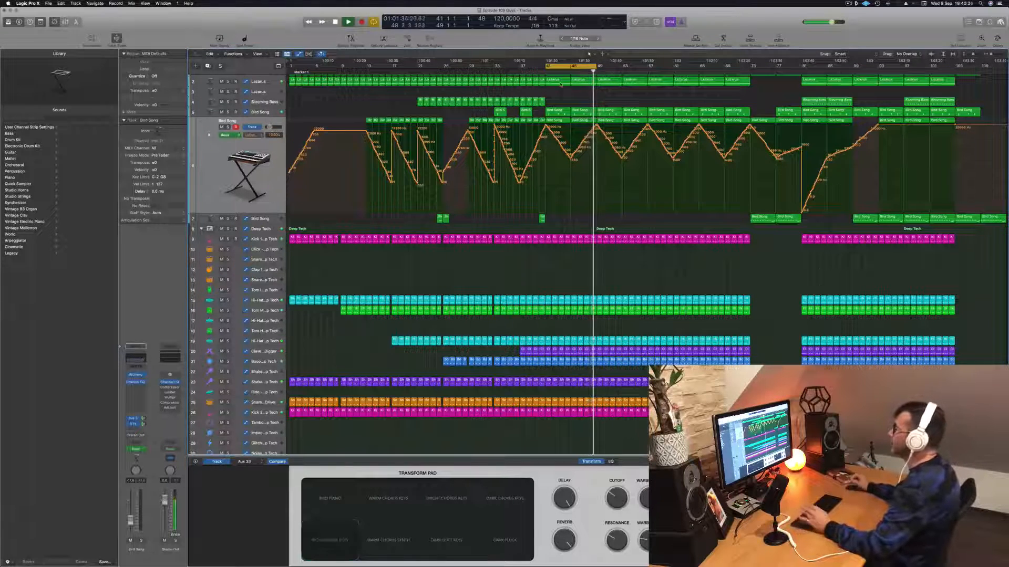
Select the empty Lazarus track, open Musical Typing and audition a few melody notes over the cycled section.
scroll(573, 90, up, 1)
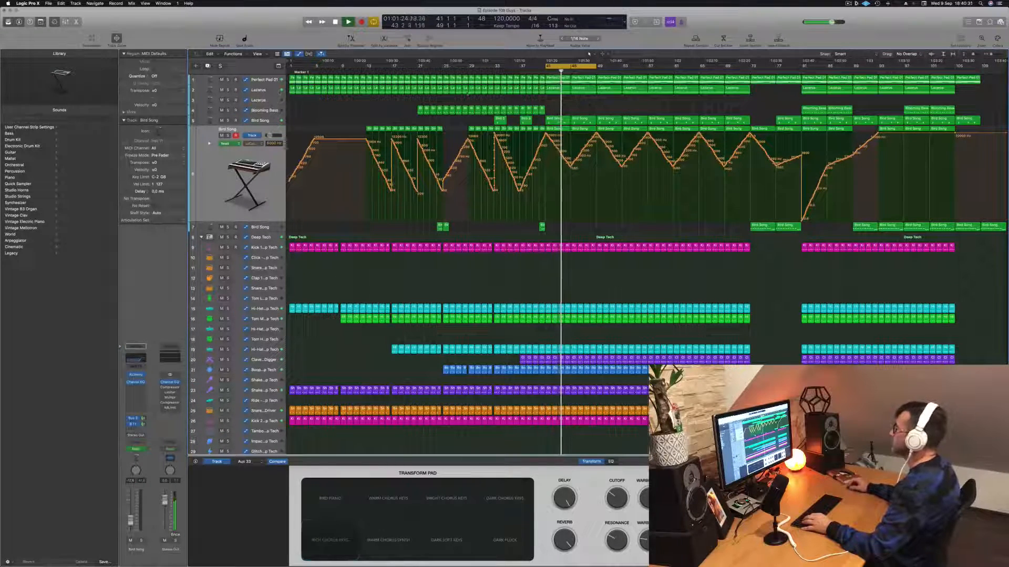
click(261, 100)
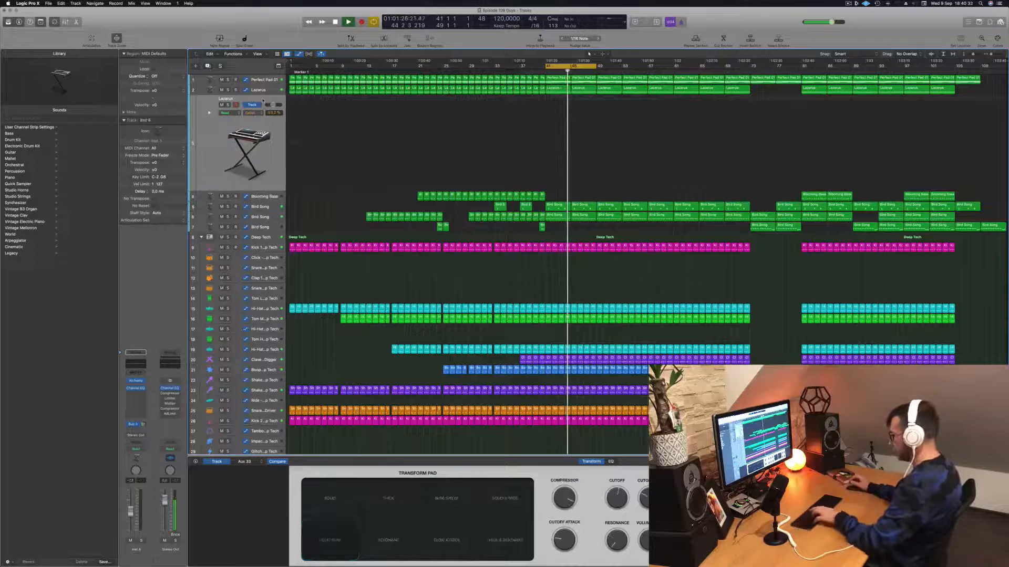
key(super+k)
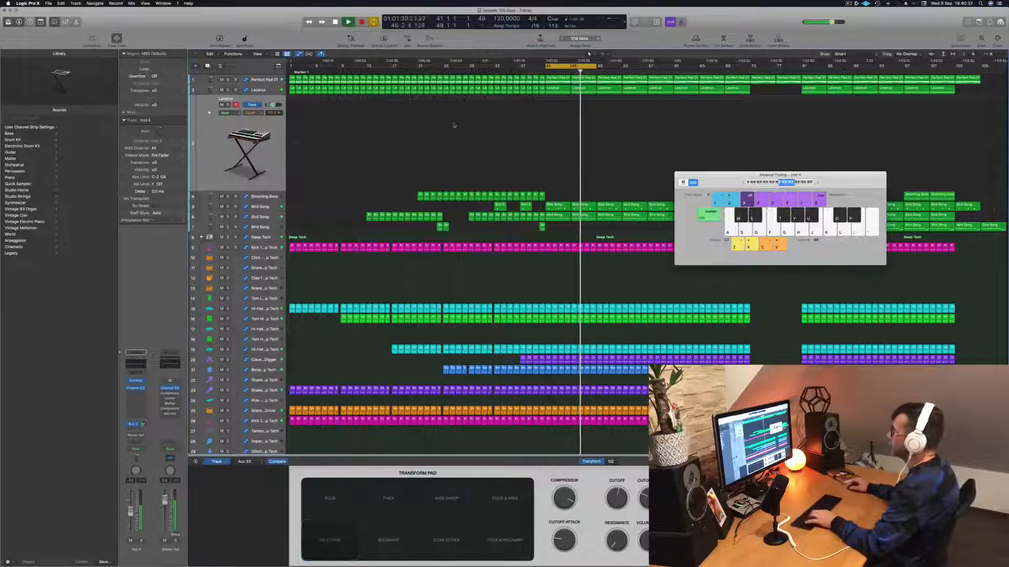
key(f)
key(d)
key(a)
key(d)
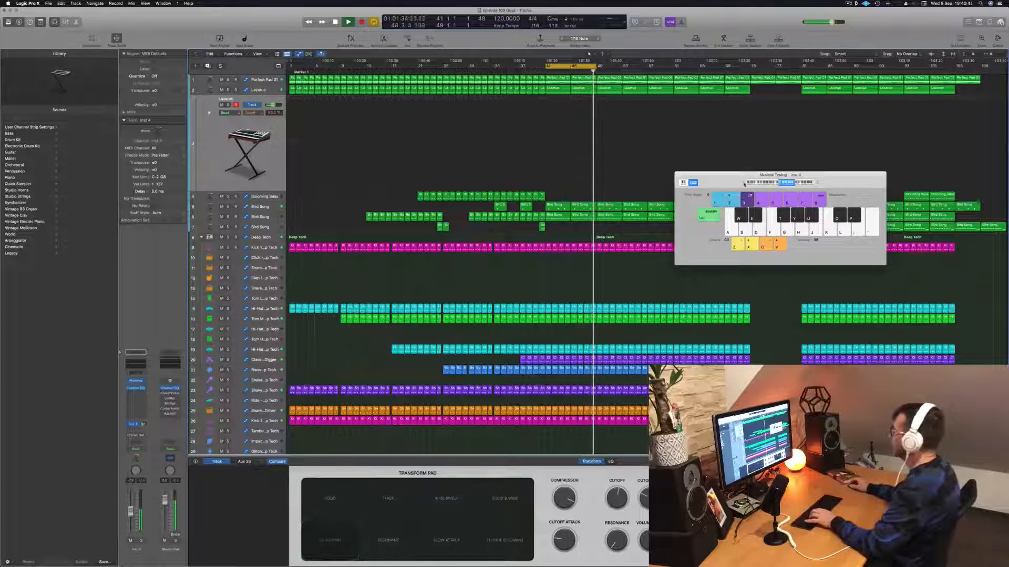
Lower Musical Typing by one octave and audition melody notes on the Lazarus track, bringing up its send's aux channel strip.
key(f)
key(g)
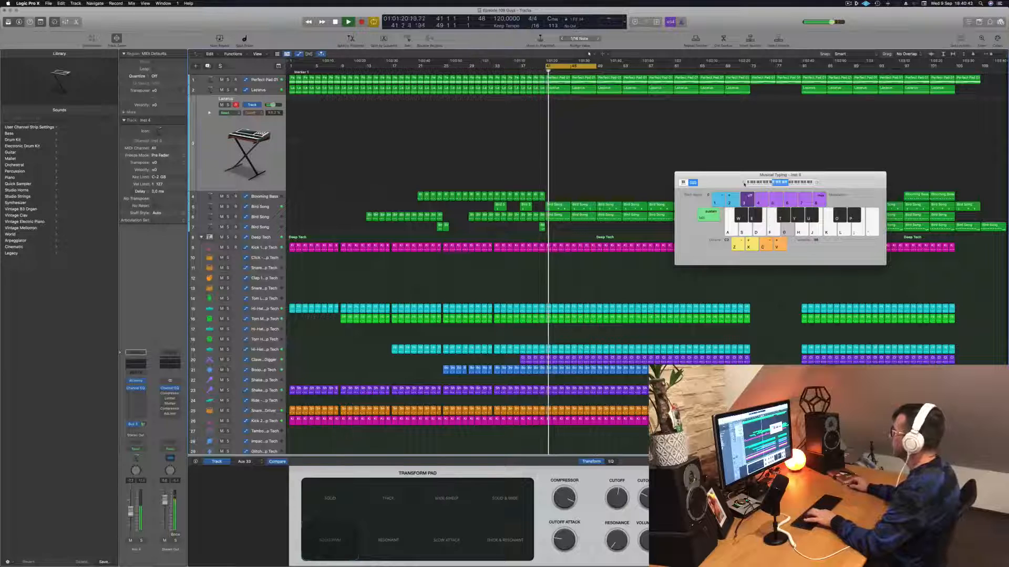
key(g)
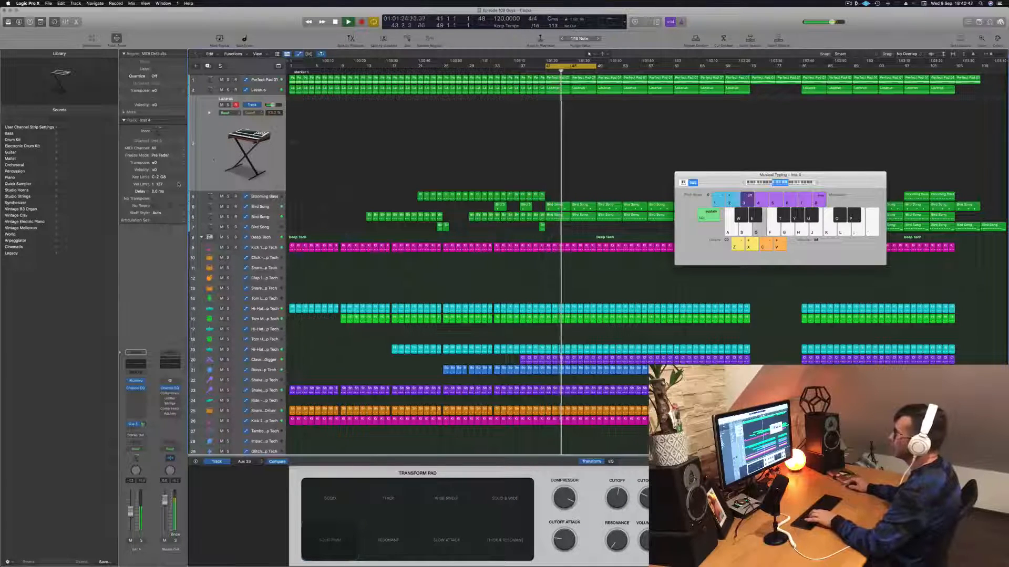
key(f)
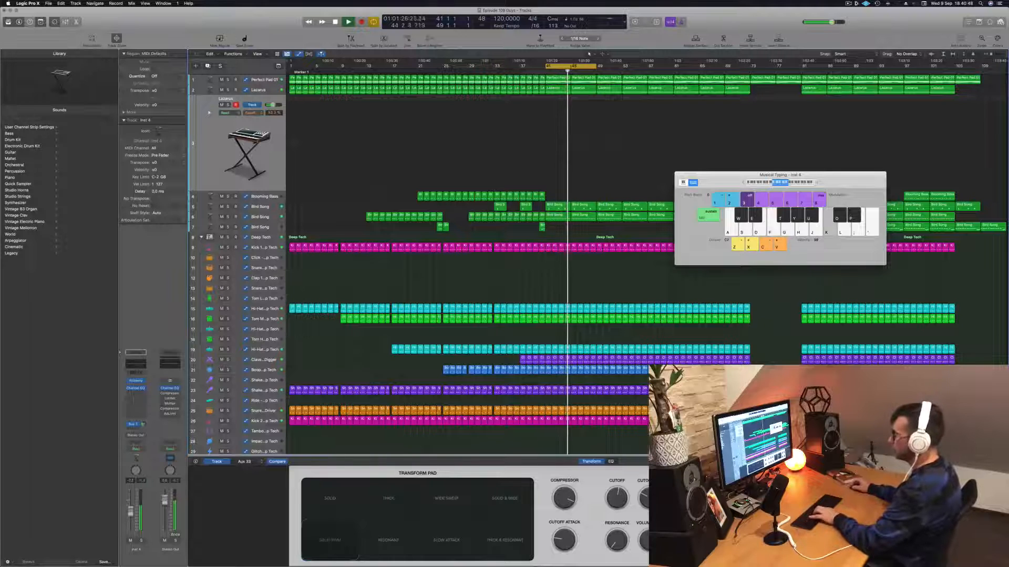
key(j)
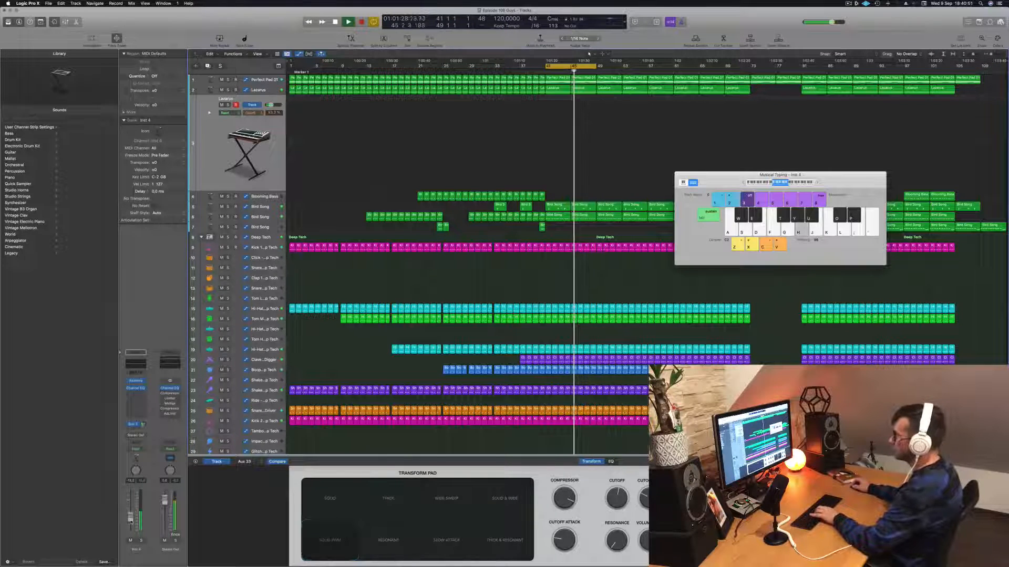
key(j)
click(143, 425)
key(h)
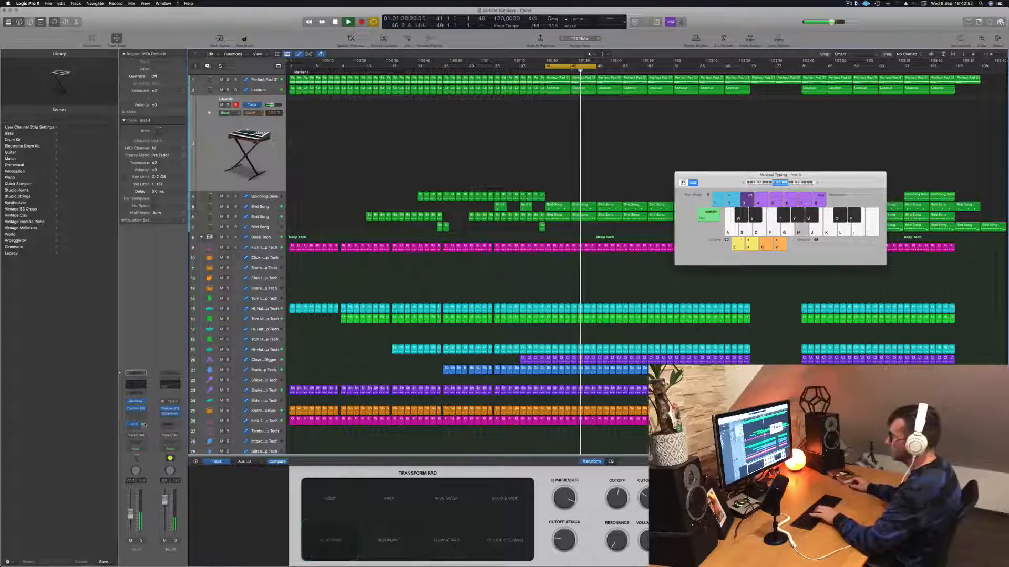
key(j)
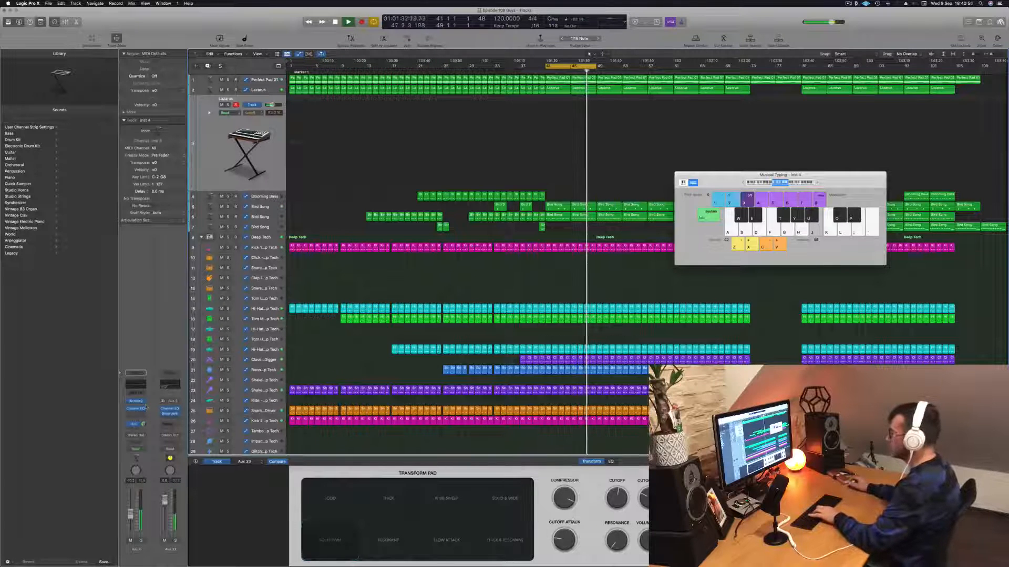
key(k)
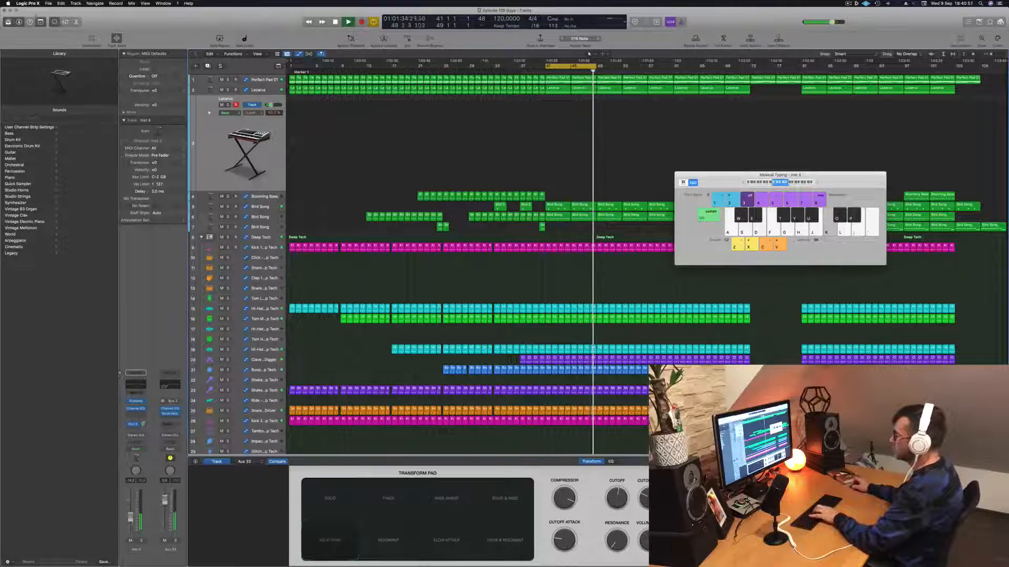
key(h)
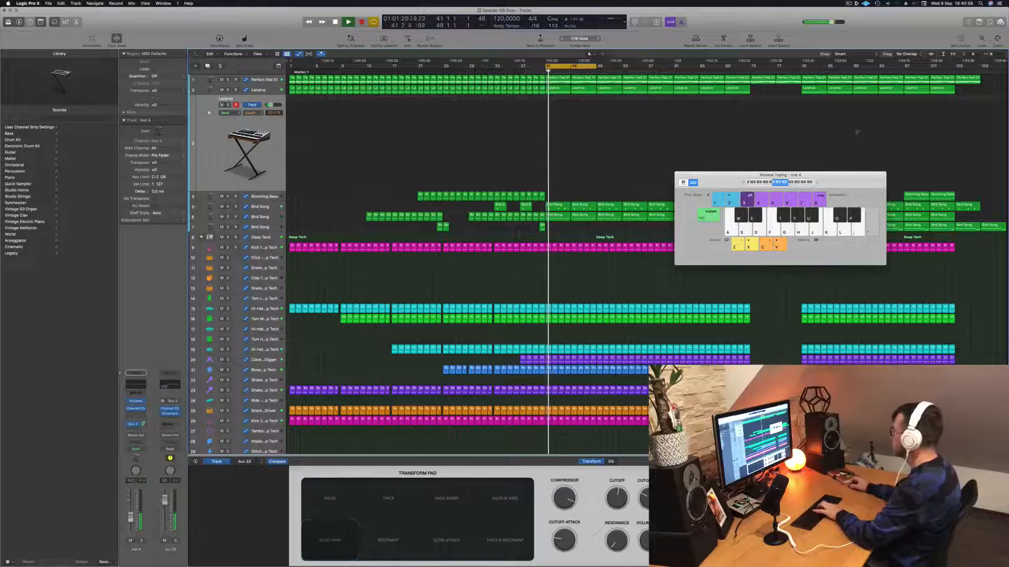
Raise Musical Typing by one octave and try out melody phrases on the Lazarus track during playback.
key(apostrophe)
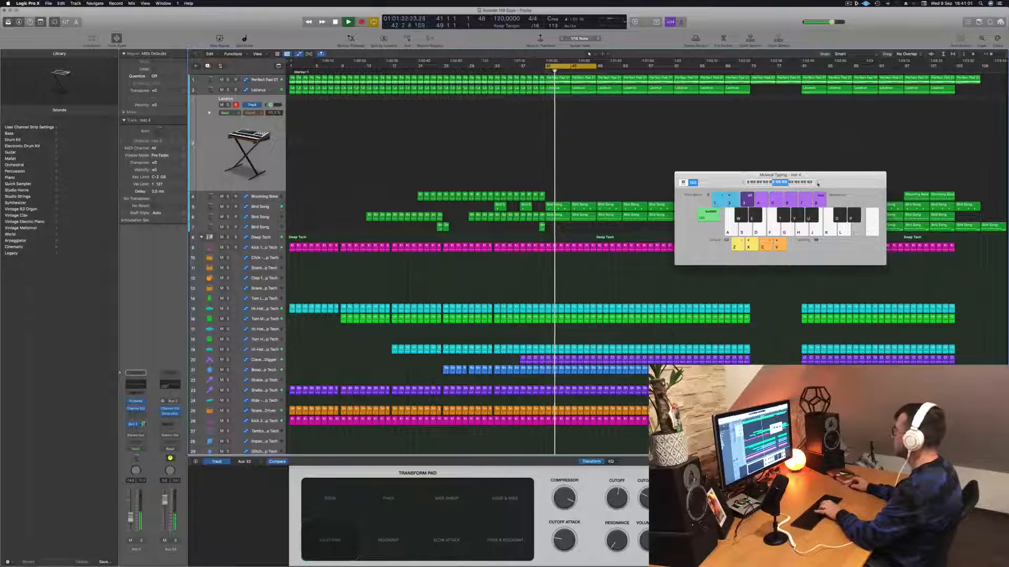
key(l)
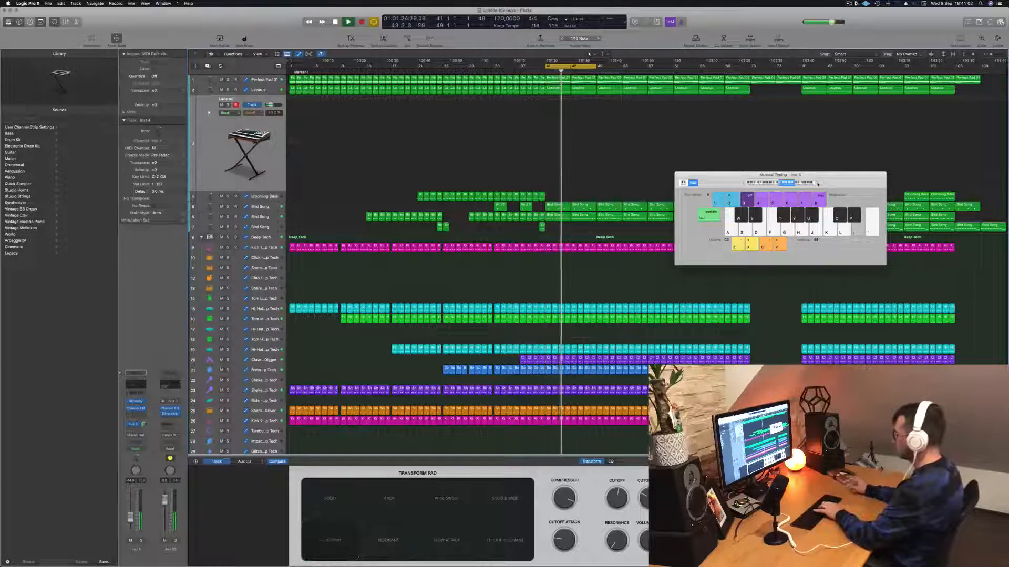
key(apostrophe)
key(semicolon)
key(l)
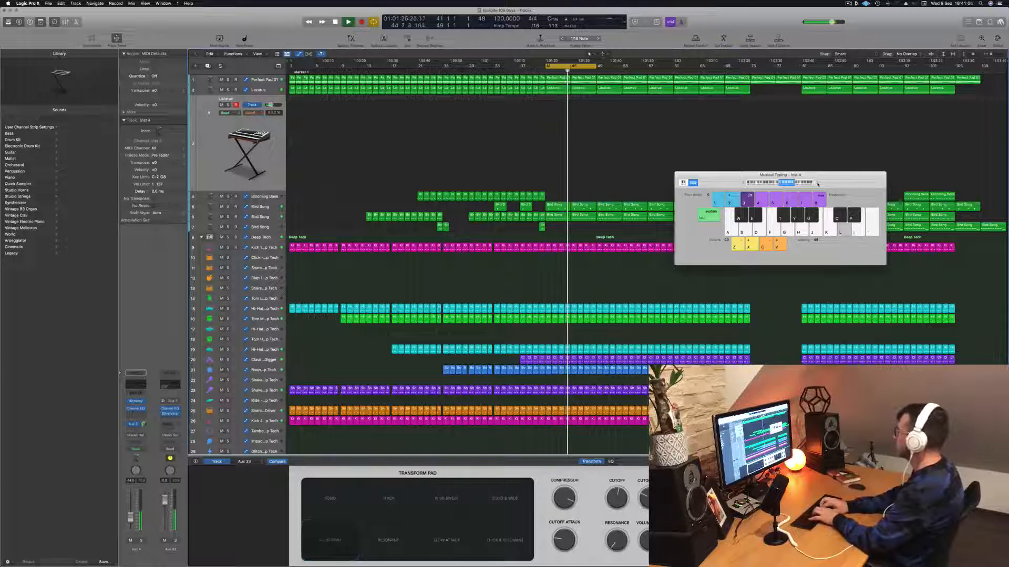
key(j)
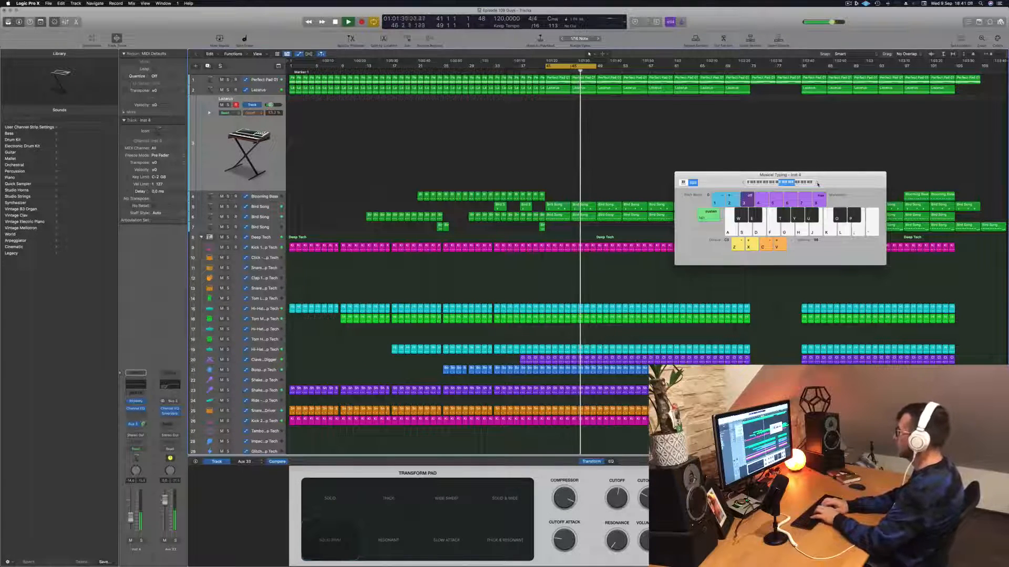
key(apostrophe)
key(j)
key(g)
key(j)
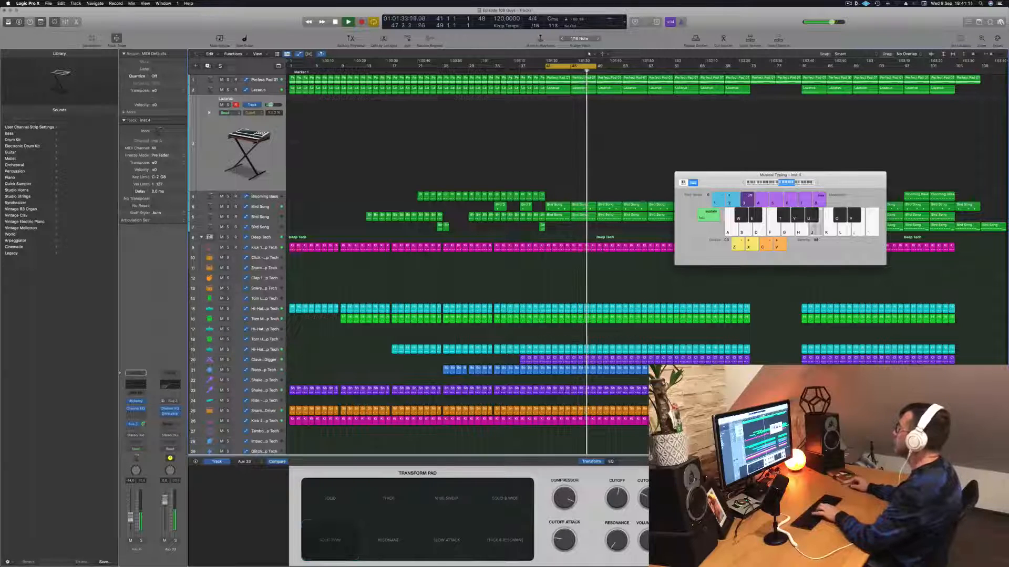
key(k)
key(l)
key(k)
key(l)
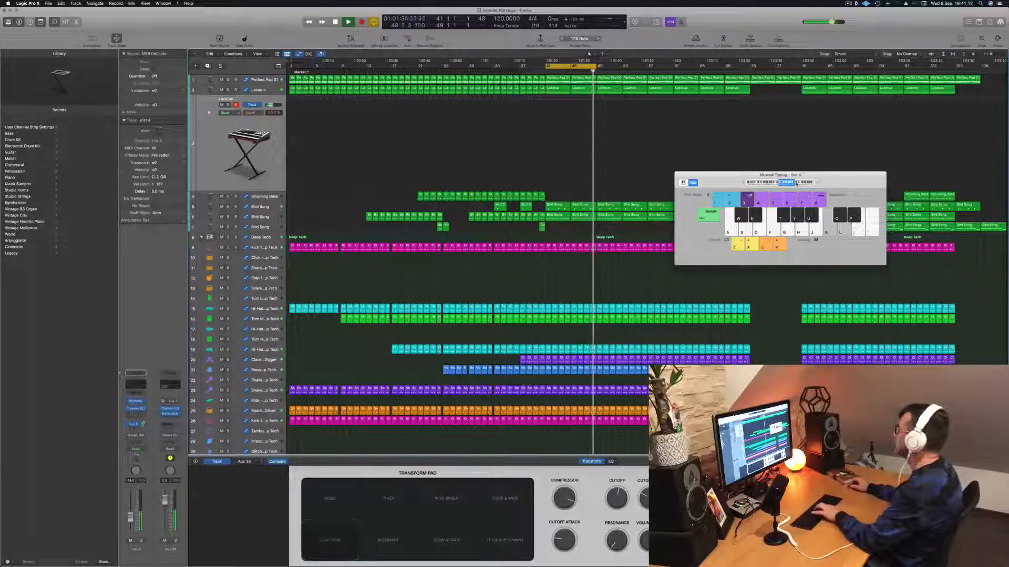
Move Musical Typing up to a much higher octave and audition a short Lazarus melody over the loop.
click(796, 184)
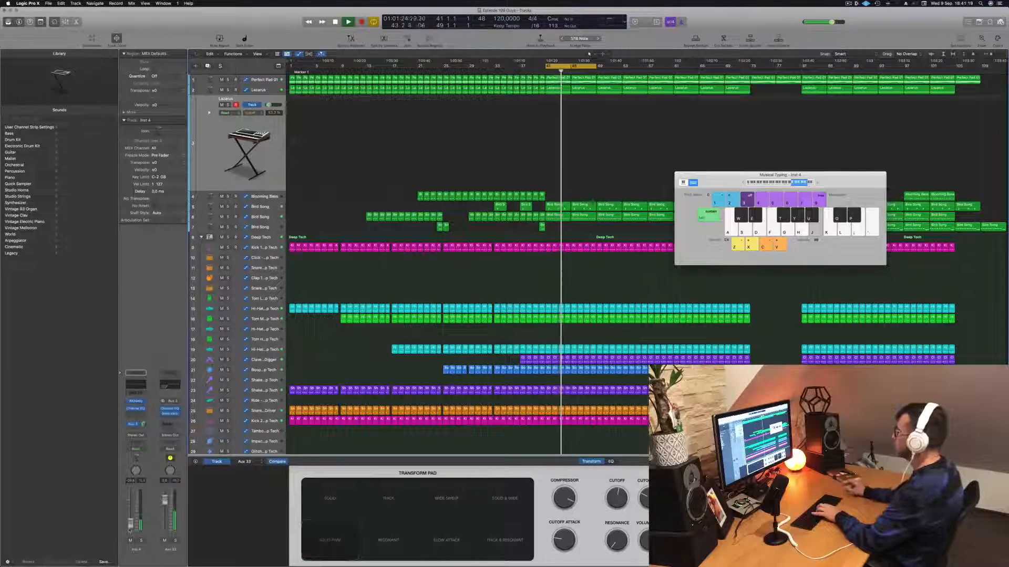
key(apostrophe)
key(semicolon)
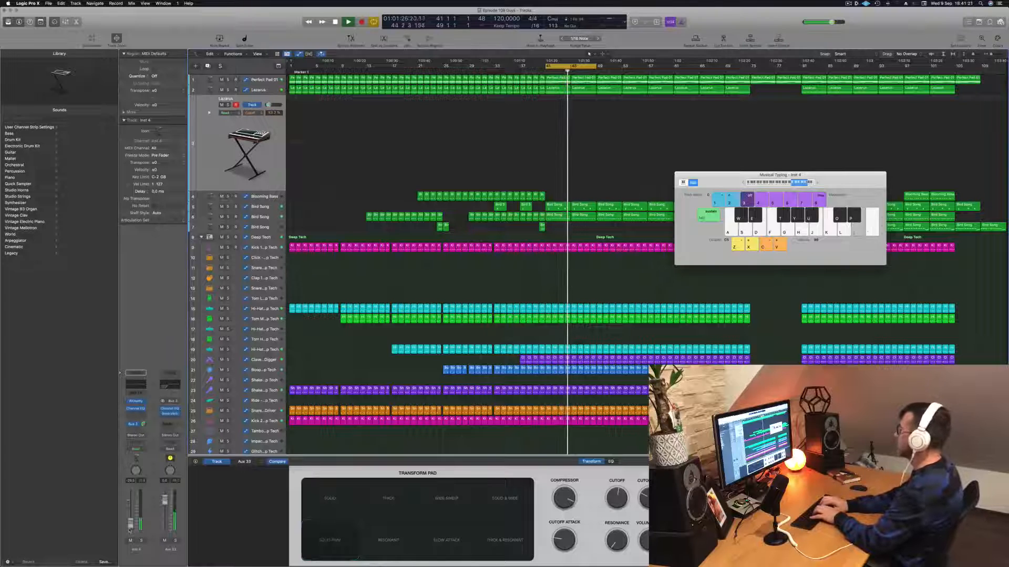
key(k)
key(d)
key(g)
key(j)
key(g)
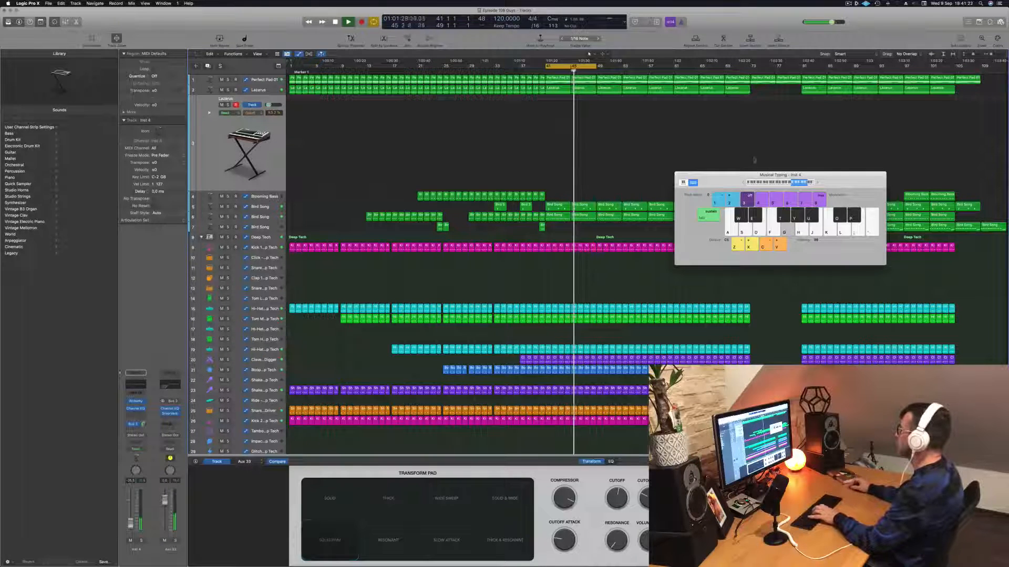
Drop Musical Typing by one octave and rehearse longer melody variations on the Lazarus track over the loop.
key(h)
key(d)
key(h)
key(j)
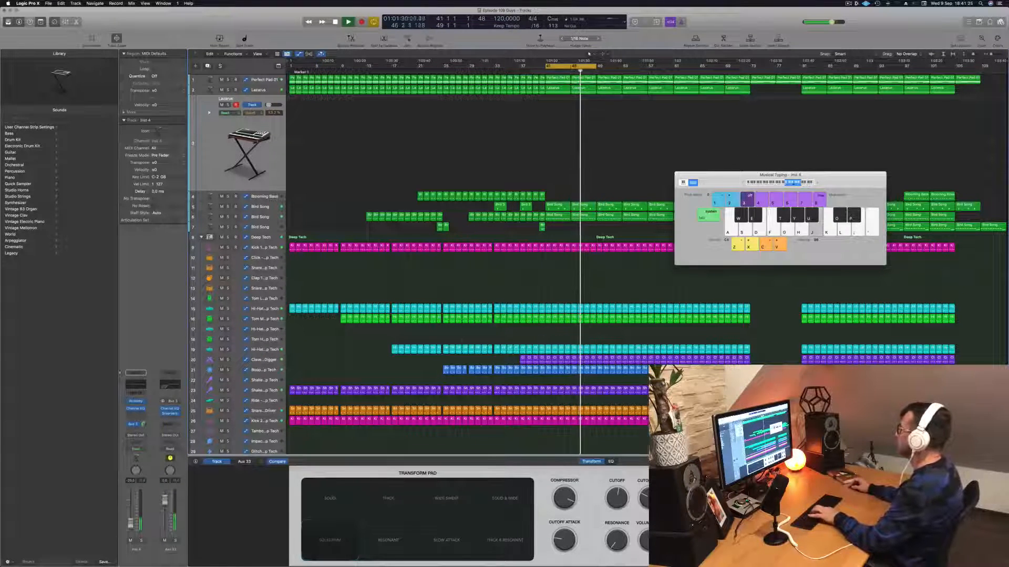
key(g)
key(h)
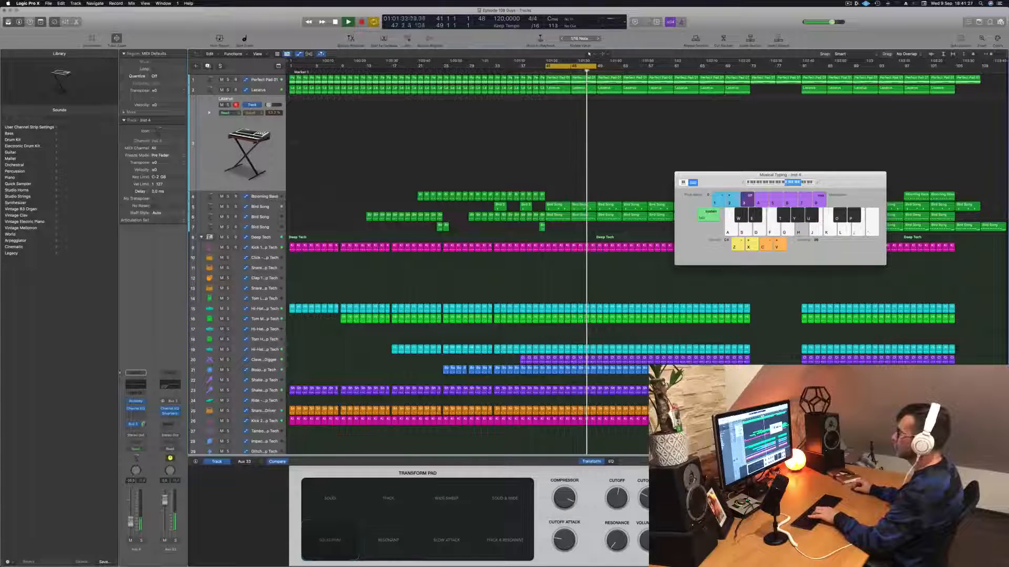
key(j)
key(g)
key(h)
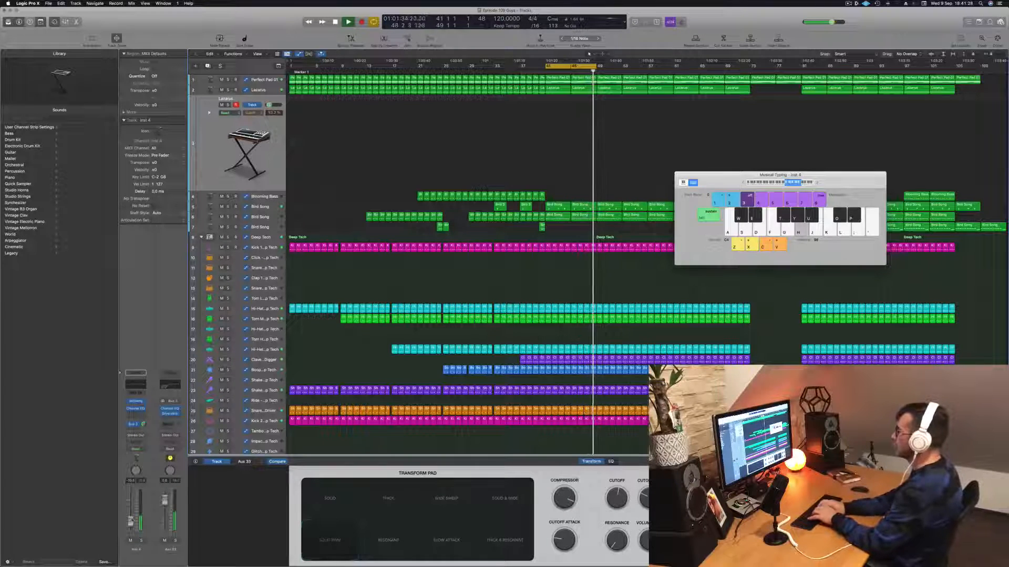
key(j)
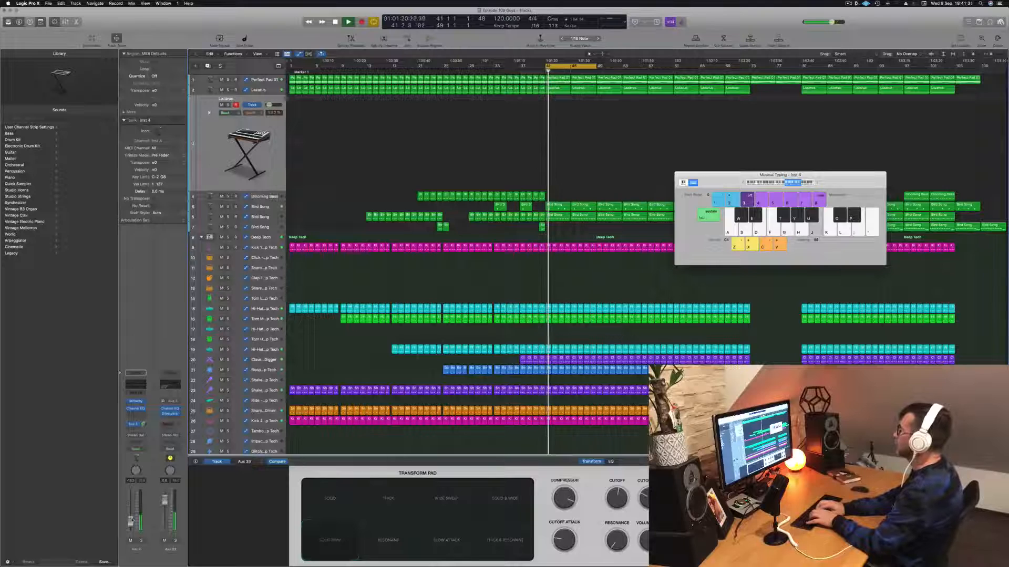
key(g)
key(j)
key(g)
key(k)
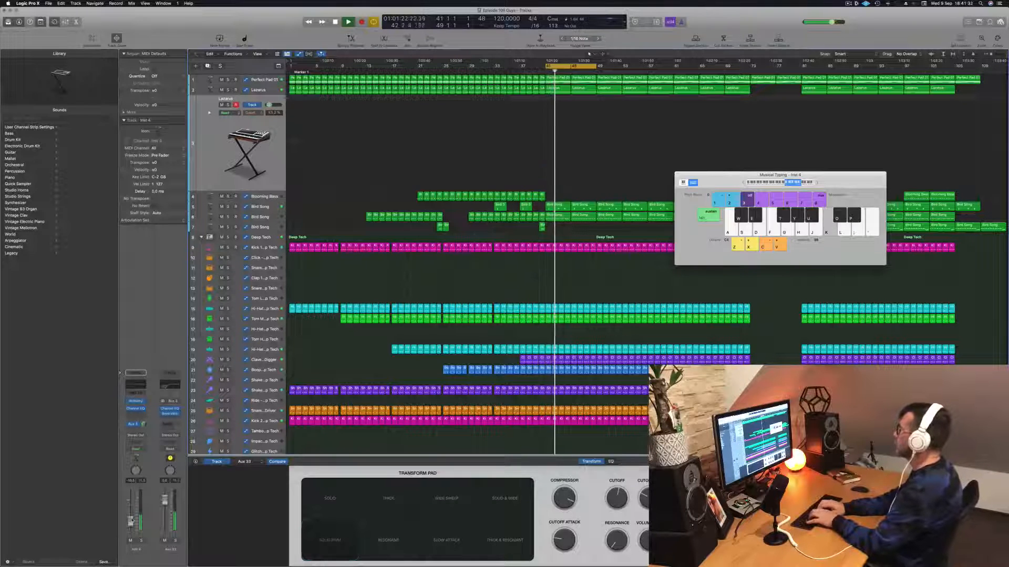
key(f)
key(l)
key(j)
key(d)
key(g)
key(h)
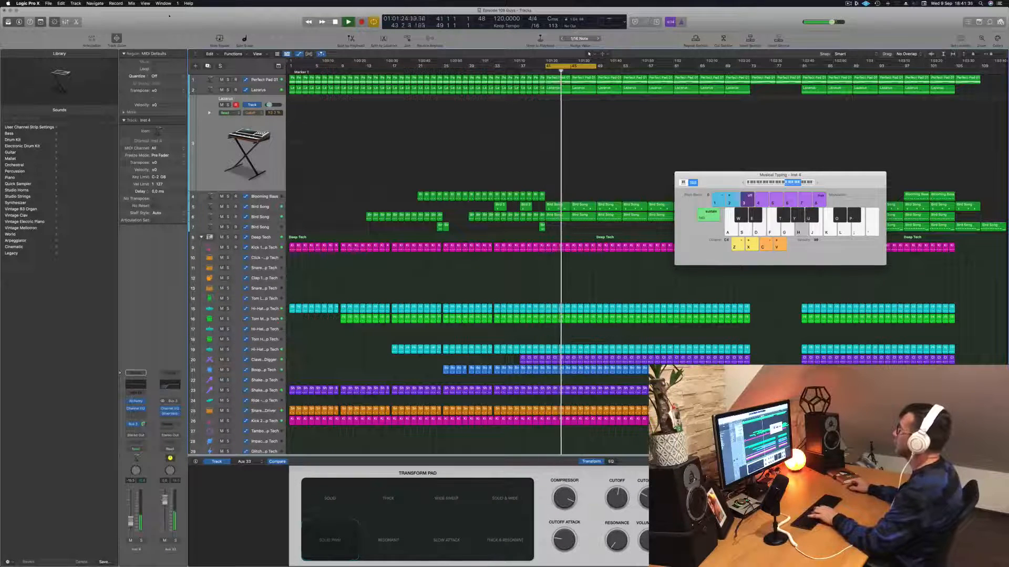
key(d)
key(g)
Extend the cycle range to bars 41 to 57 and open the Lazarus track's Alchemy instrument beside the track headers.
drag(597, 67, 646, 70)
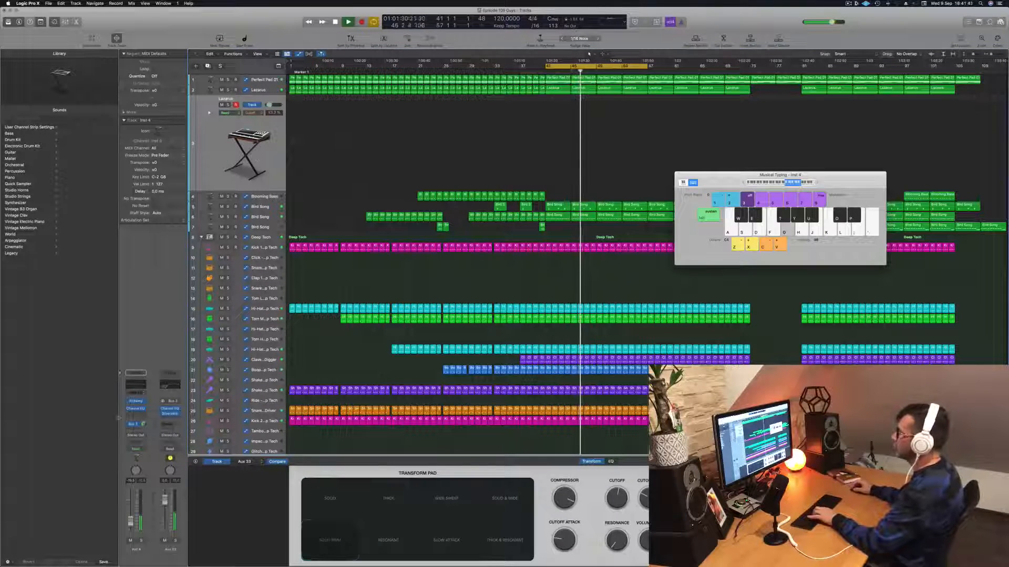
click(137, 402)
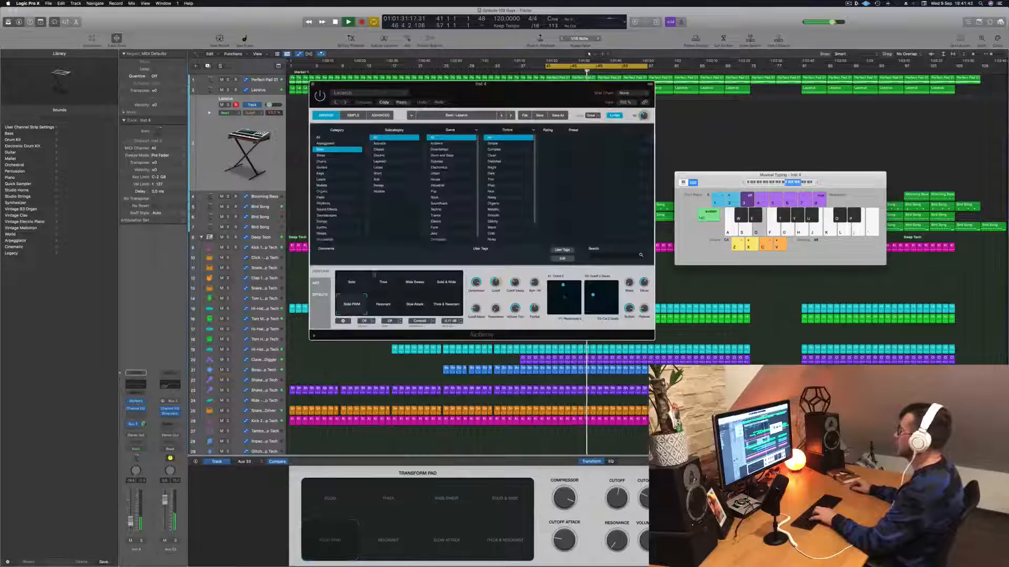
key(d)
drag(514, 88, 687, 119)
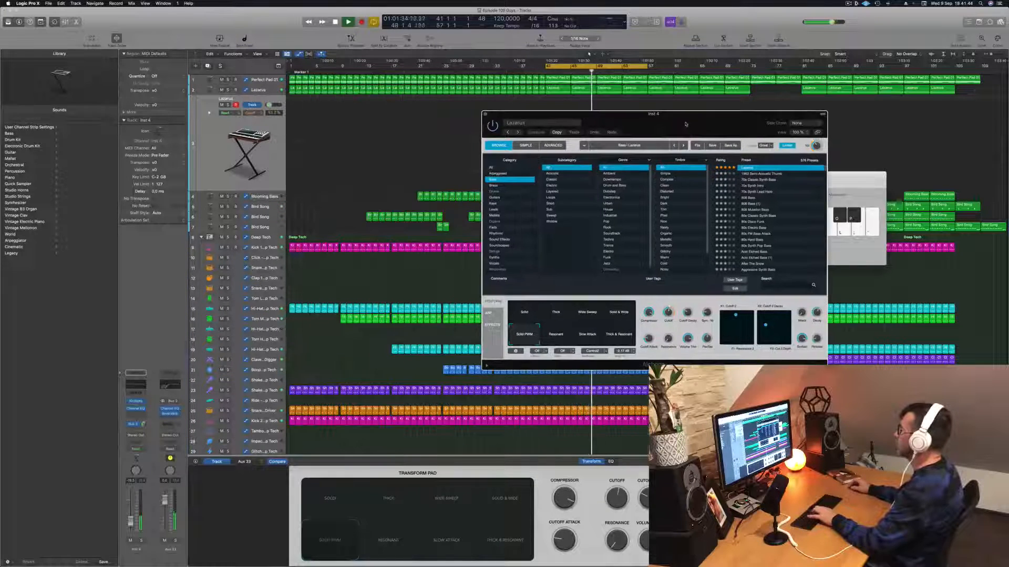
Compare Alchemy's Resonant, Solid and Thick snapshots, choose Wide Sweep, and raise the Lazarus track's volume slightly.
click(563, 338)
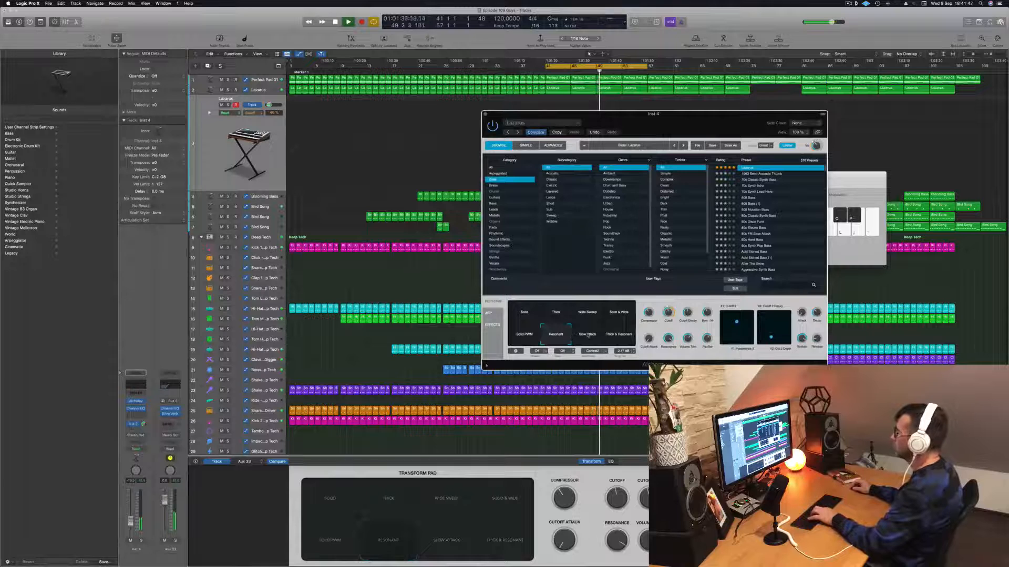
click(523, 314)
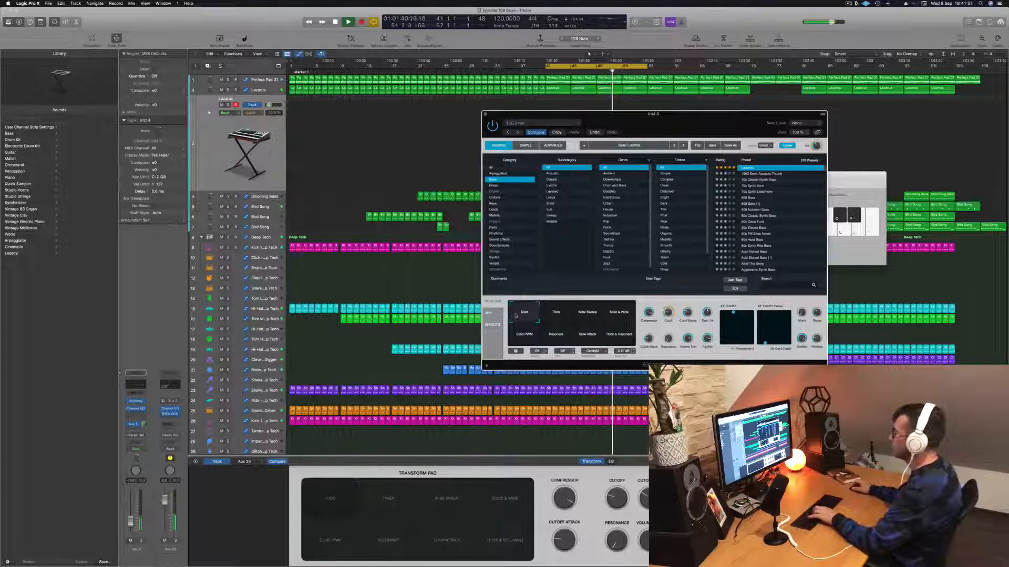
click(558, 315)
click(589, 317)
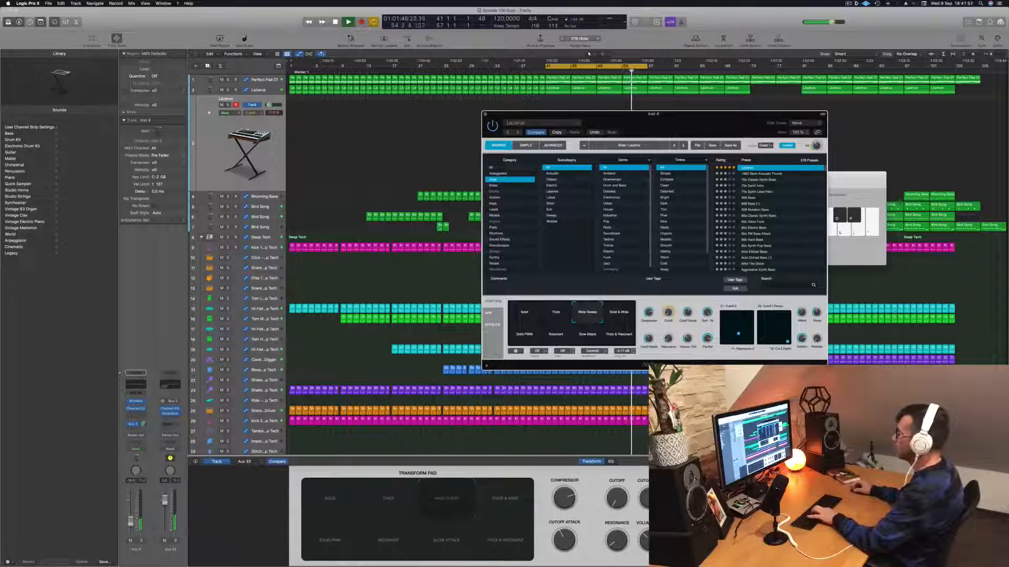
drag(131, 523, 131, 517)
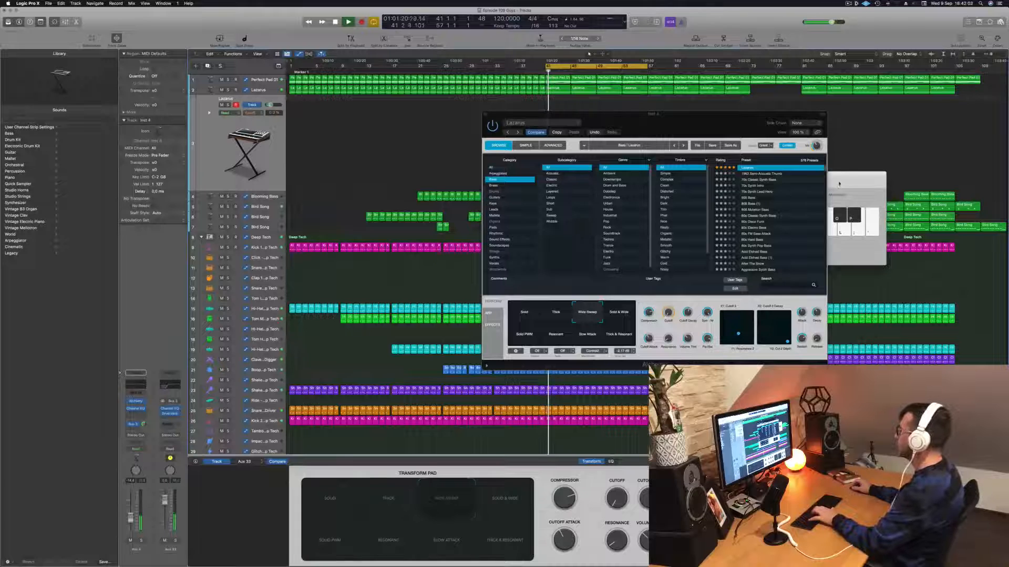
Bring Musical Typing in front of Alchemy and audition the Wide Sweep sound in different octaves.
click(839, 183)
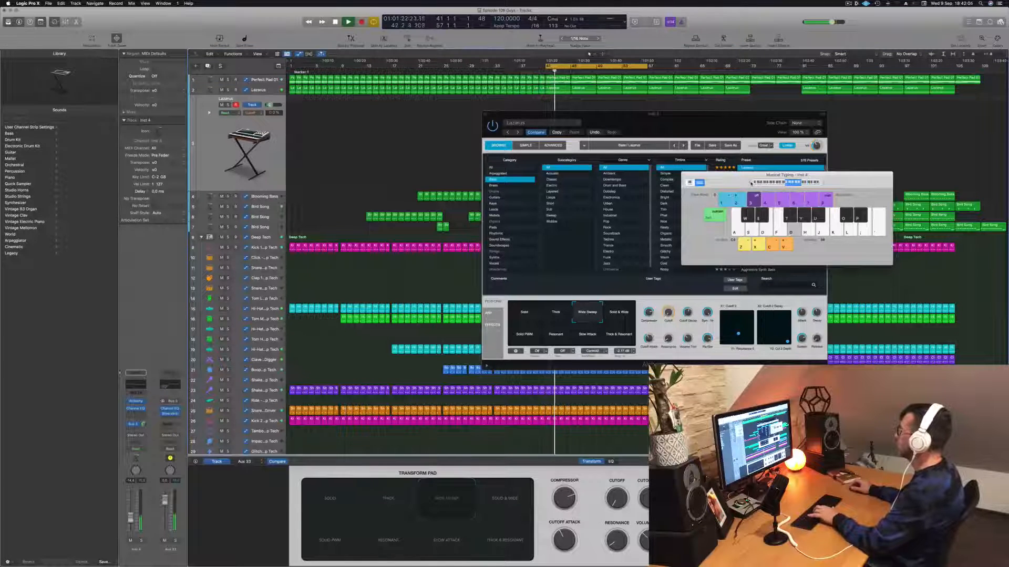
key(h)
key(j)
click(824, 184)
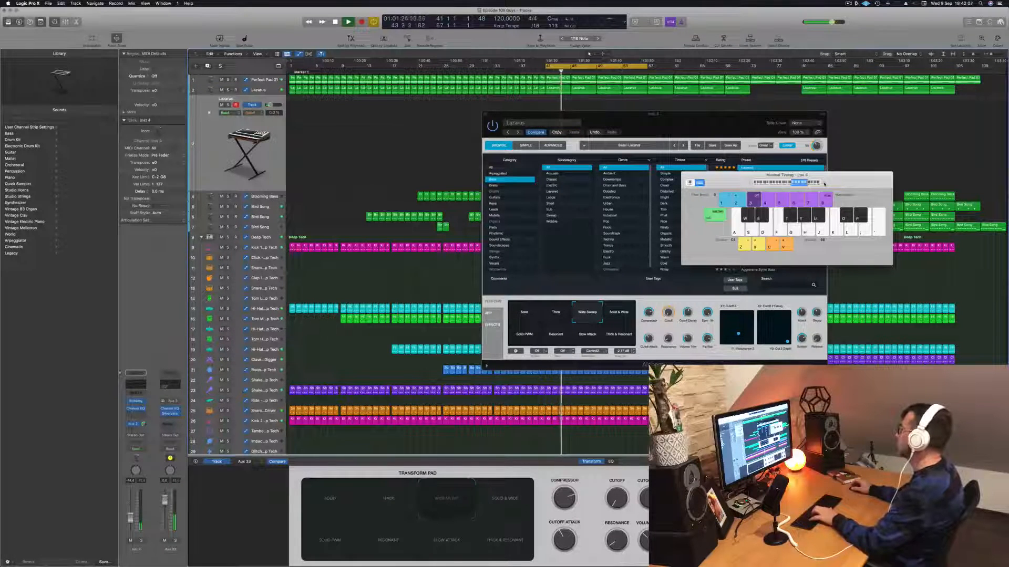
Play trial notes on the Lazarus bass track over the looped section.
key(d)
key(g)
key(h)
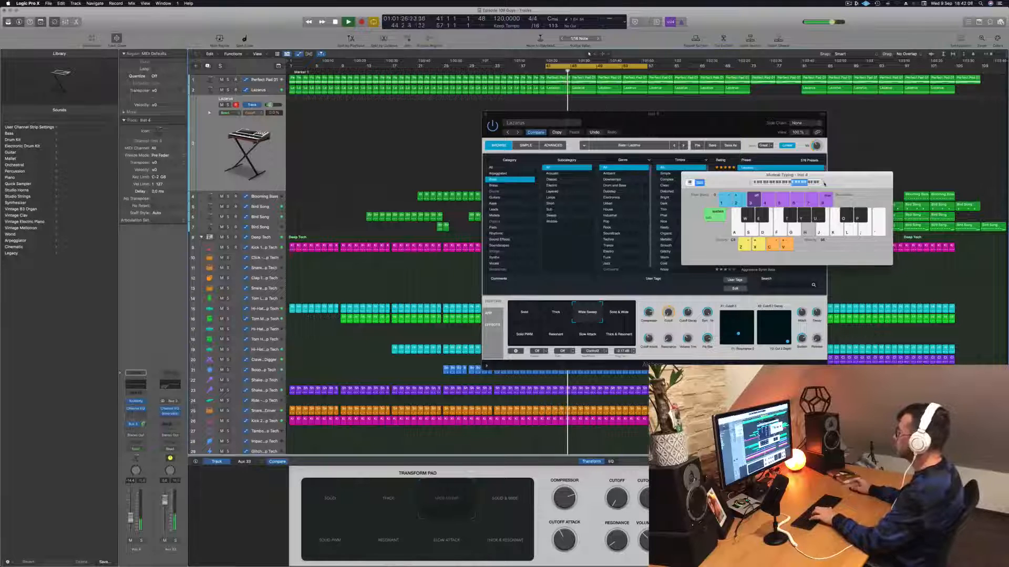
key(g)
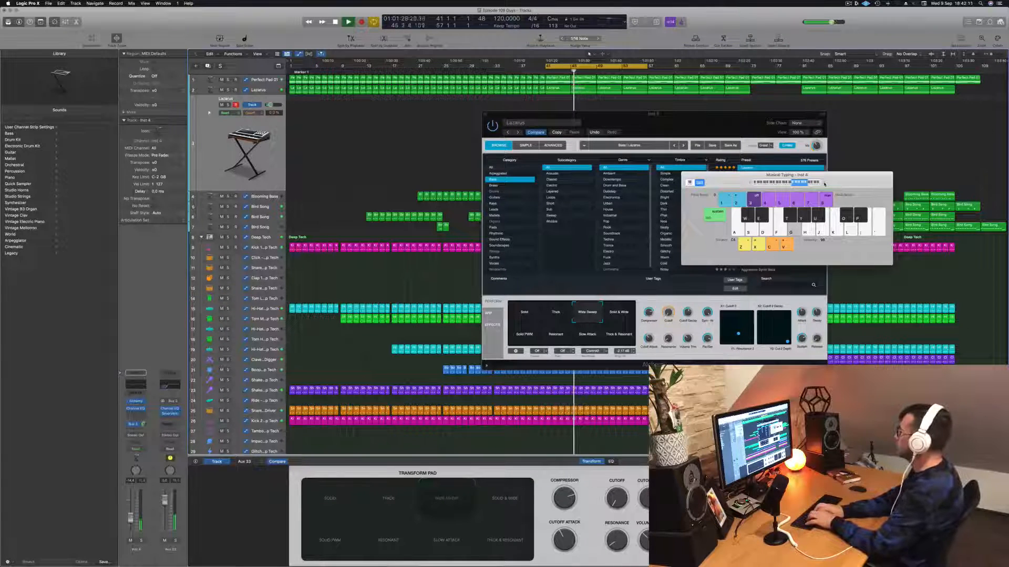
key(j)
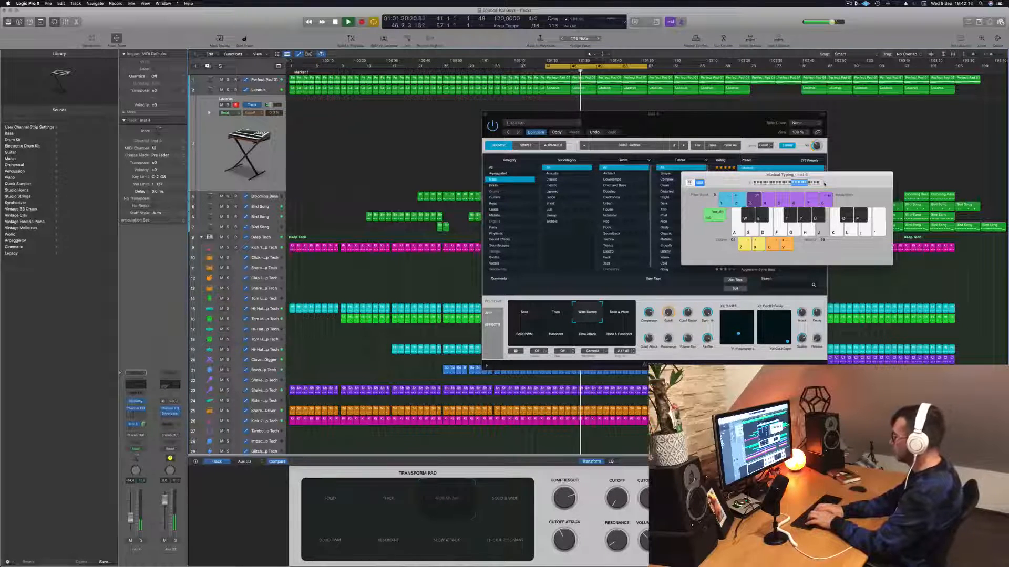
key(h)
key(d)
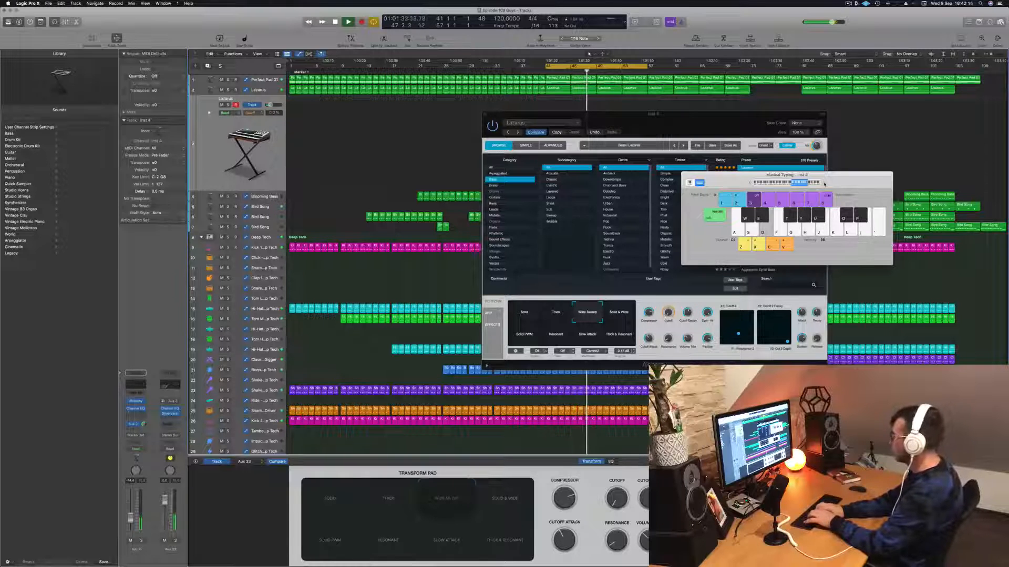
key(g)
key(f)
key(j)
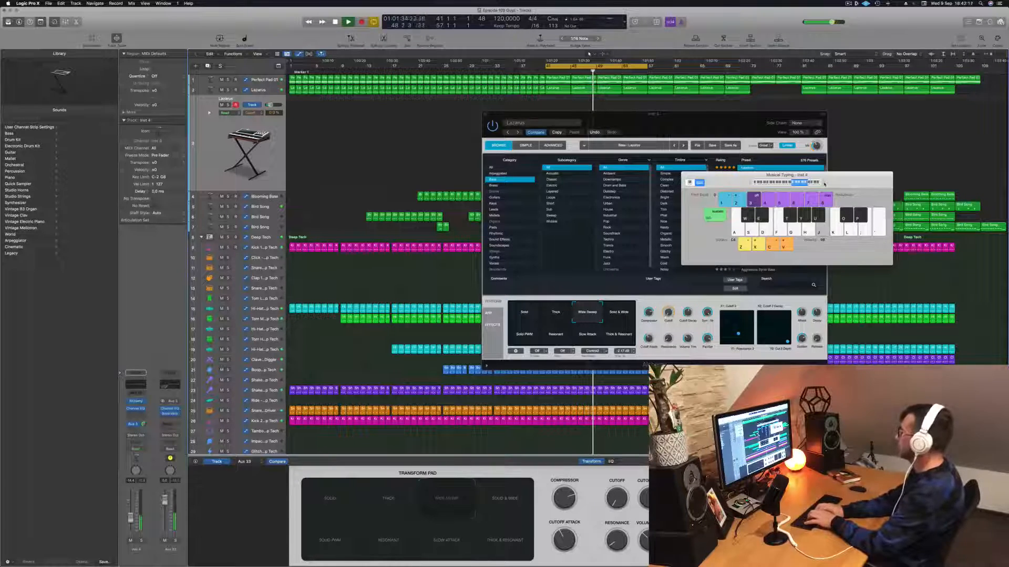
key(s)
Record a Lazarus bass melody with the musical typing keyboard from about bar 50 to the end of the cycle.
key(r)
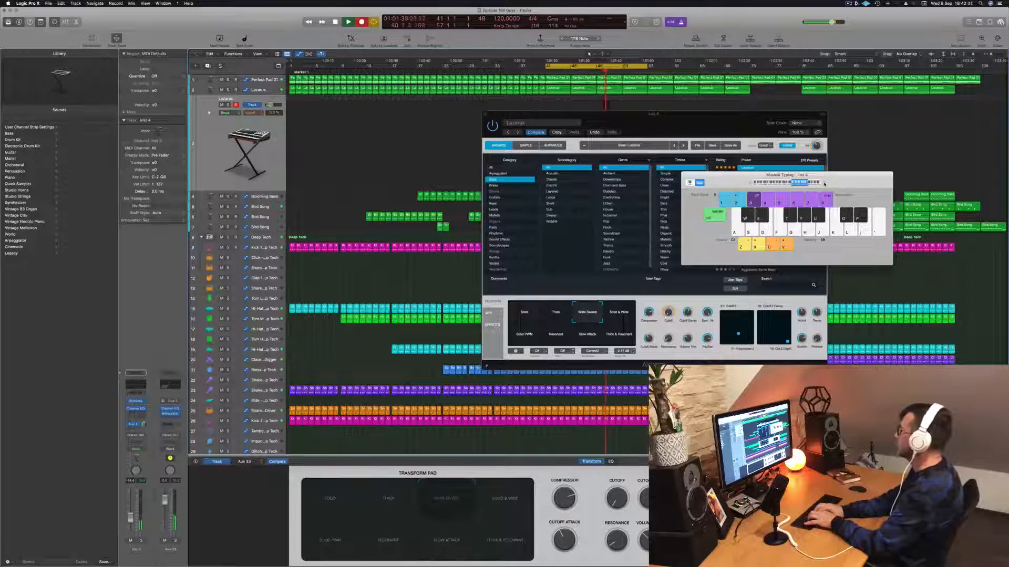
key(s)
key(d)
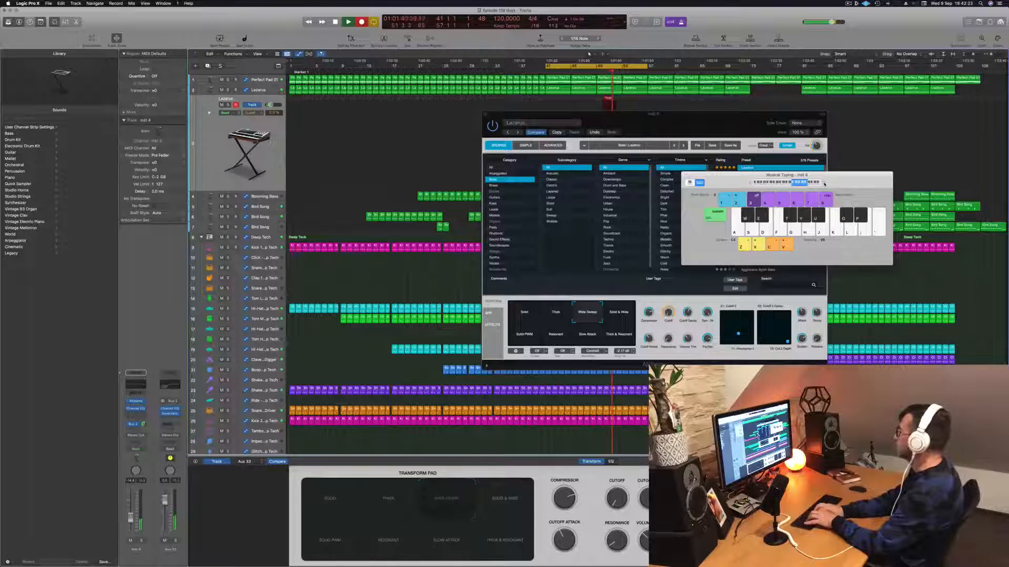
key(g)
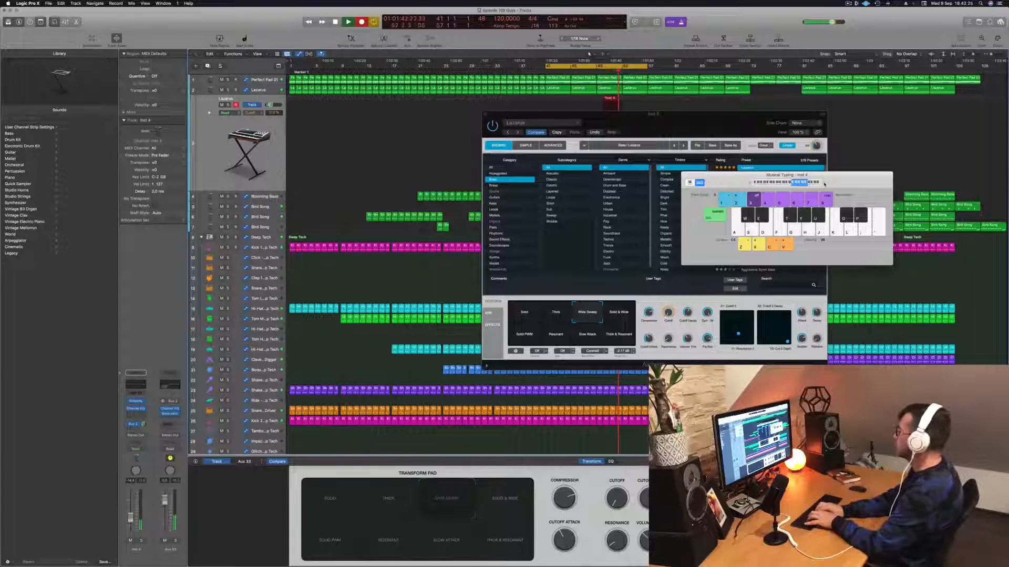
key(h)
key(f)
key(g)
key(f)
key(f)
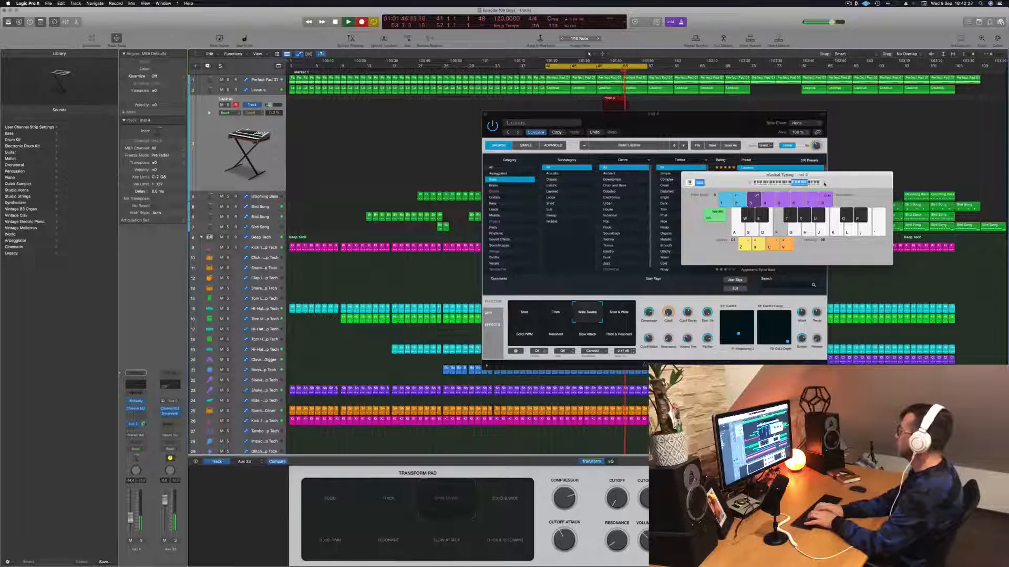
key(g)
key(f)
key(s)
key(d)
key(f)
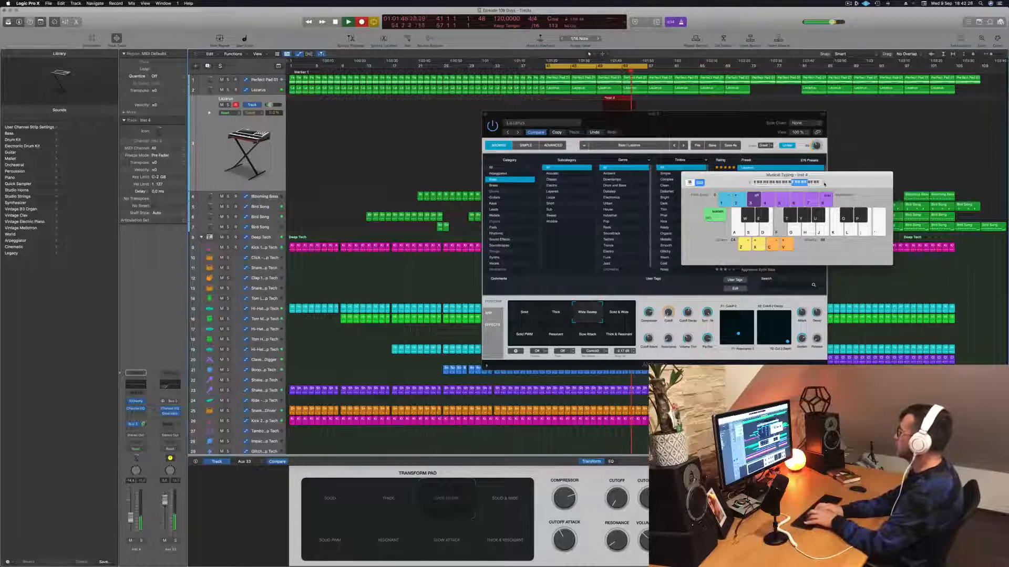
key(s)
key(d)
key(f)
key(h)
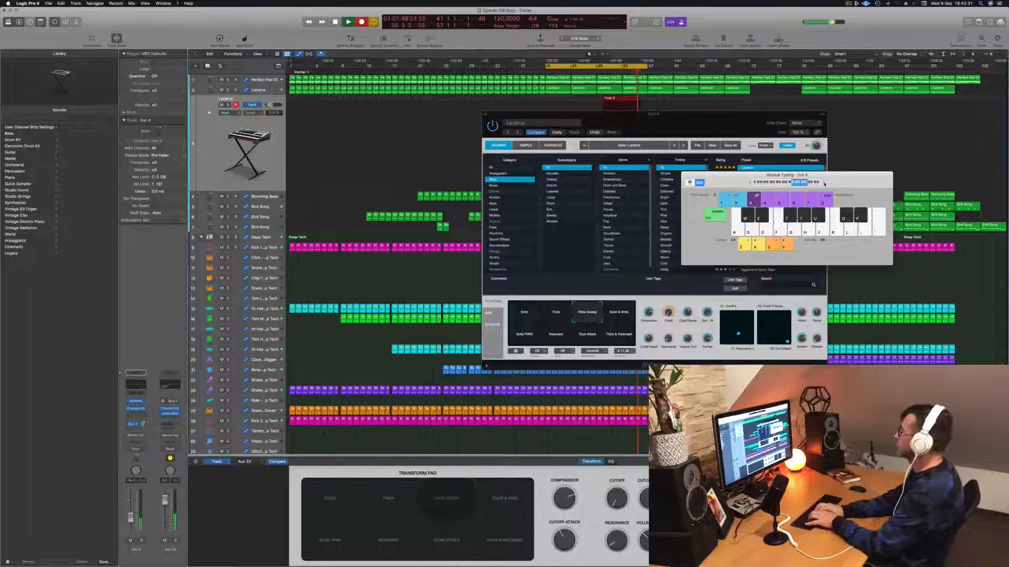
key(j)
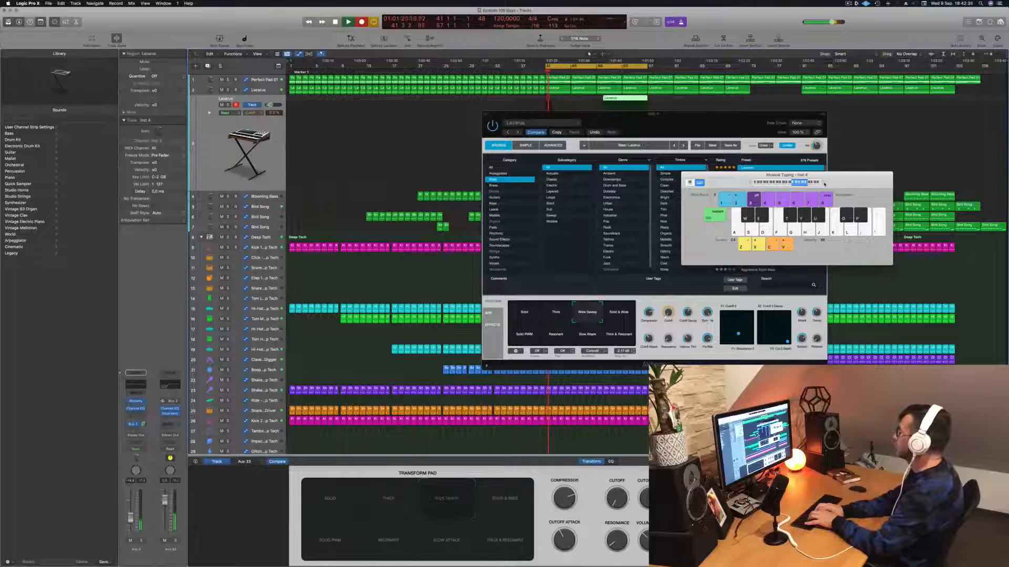
Record a second Lazarus melody from bar 41 up to the existing region near bar 50, and stop the transport.
key(d)
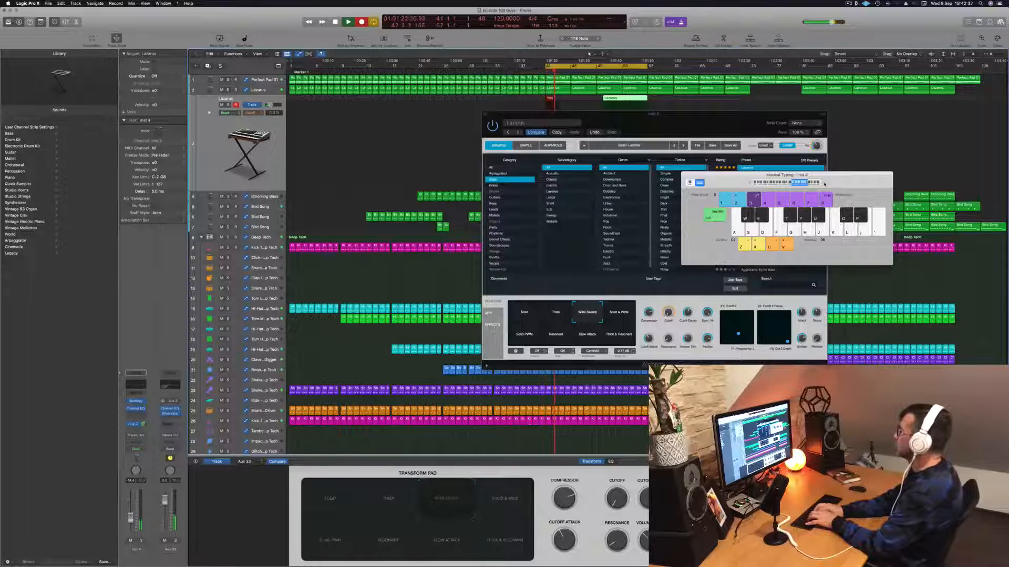
key(f)
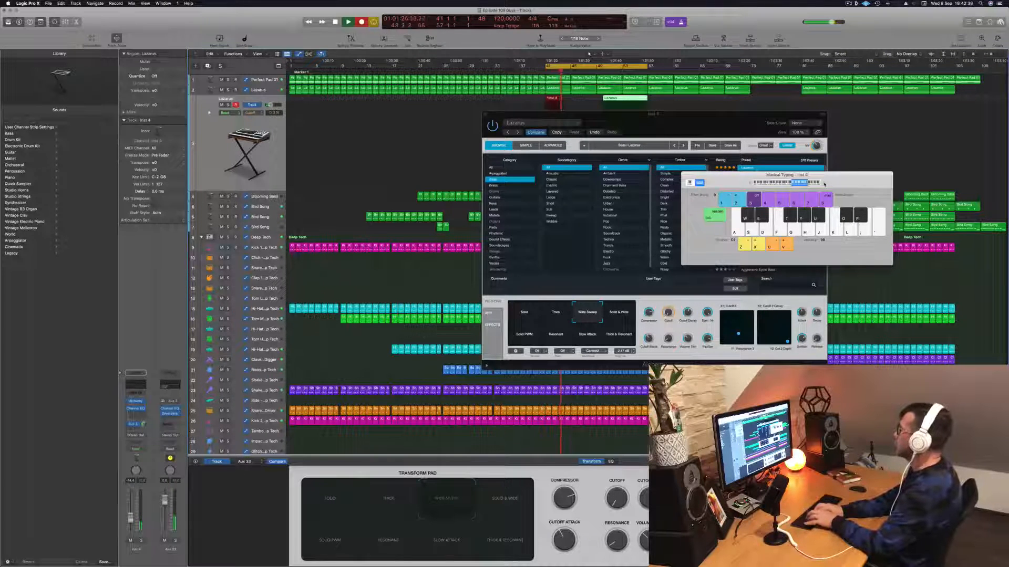
key(s)
key(f)
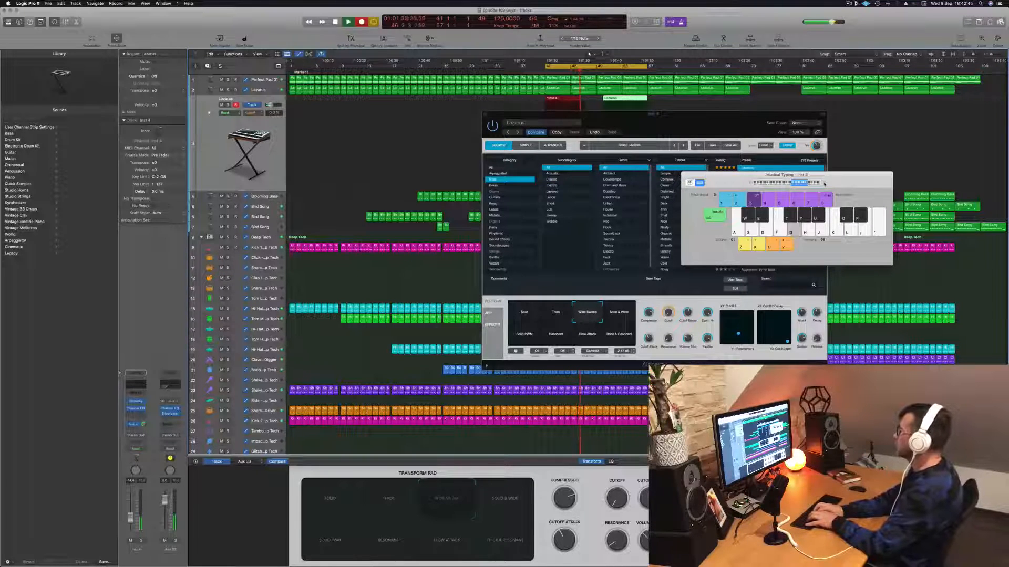
key(h)
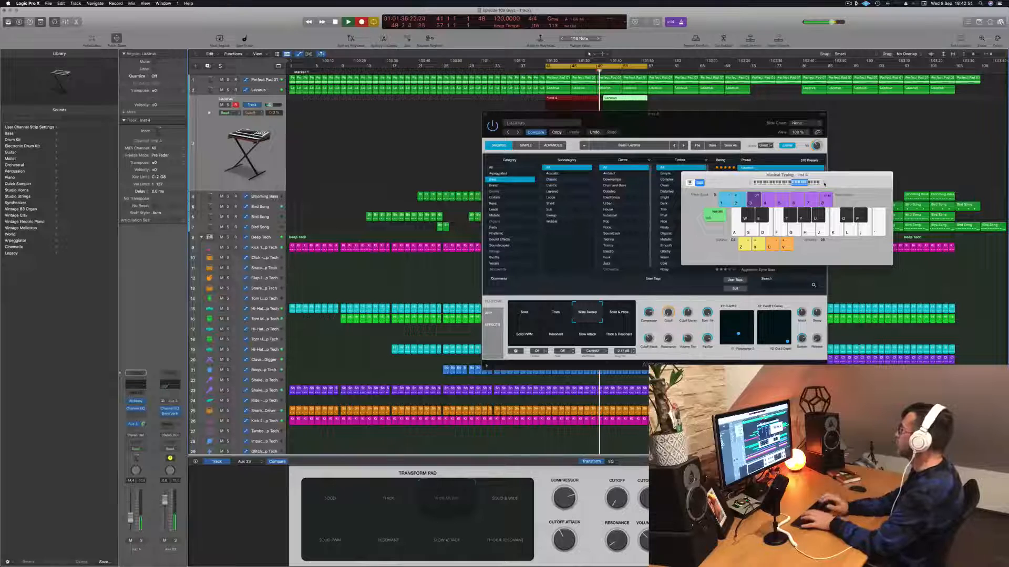
key(space)
key(space)
Move the Alchemy window clear of the Lazarus track and delete both newly recorded regions.
drag(739, 125, 558, 220)
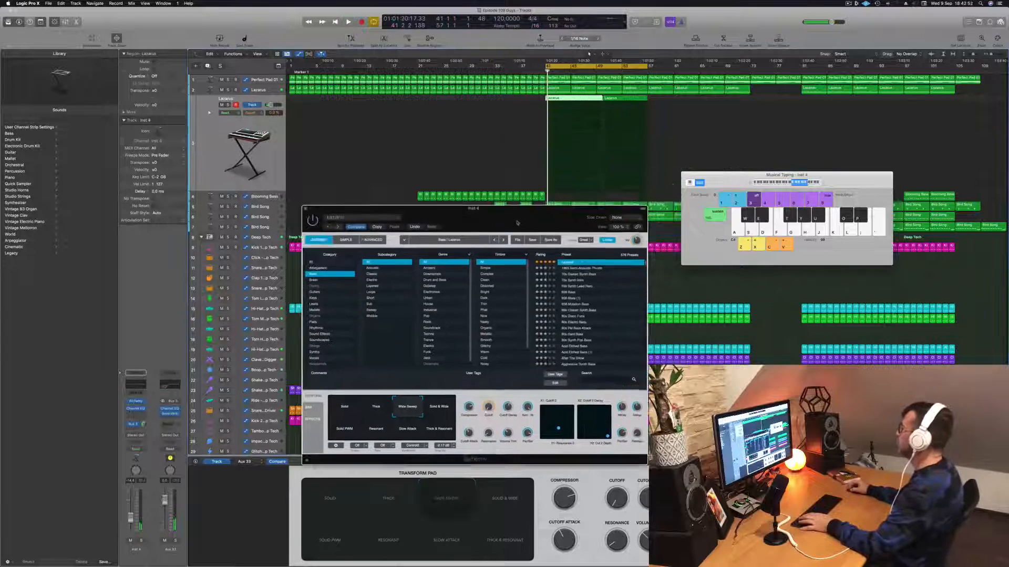
click(575, 102)
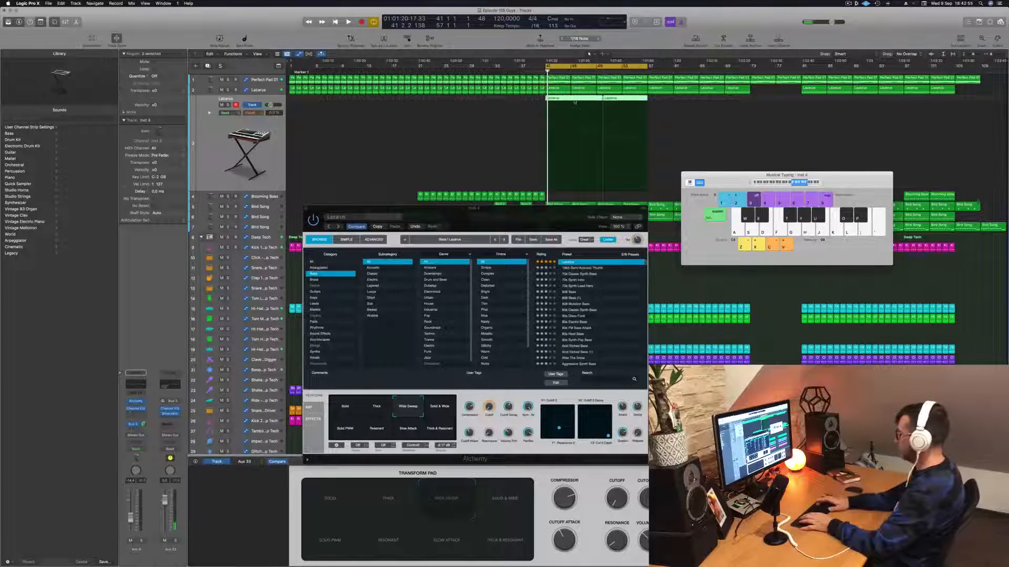
key(Delete)
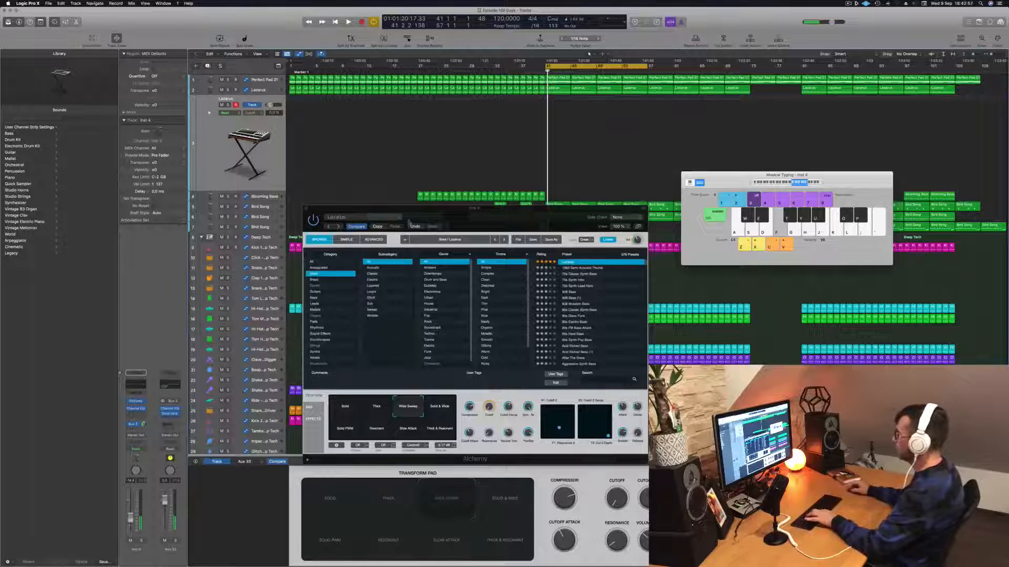
Try several of Alchemy's transform snapshots, ending on Solid PWM, and play test notes with that sound.
click(446, 406)
click(440, 433)
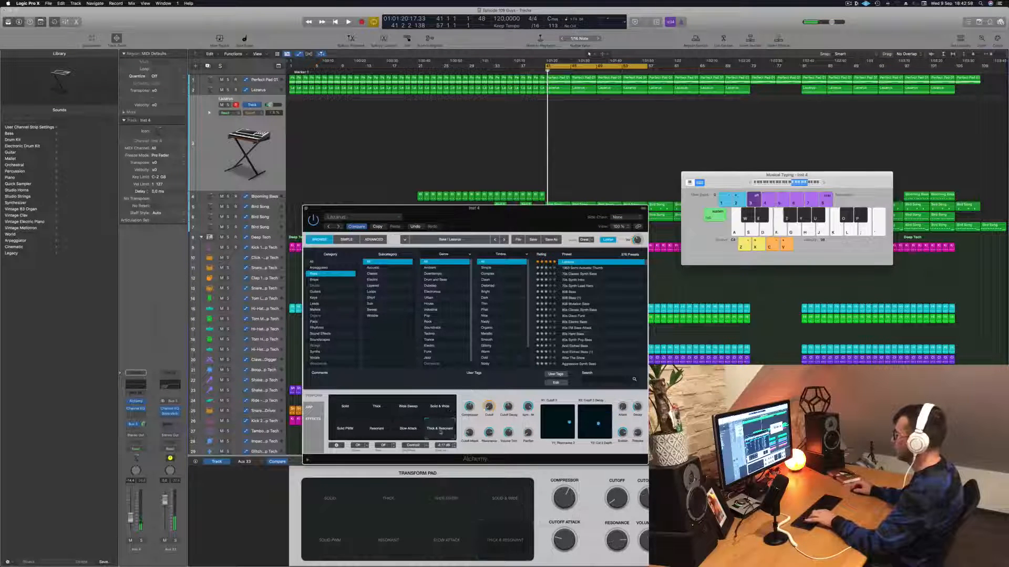
click(408, 430)
click(378, 430)
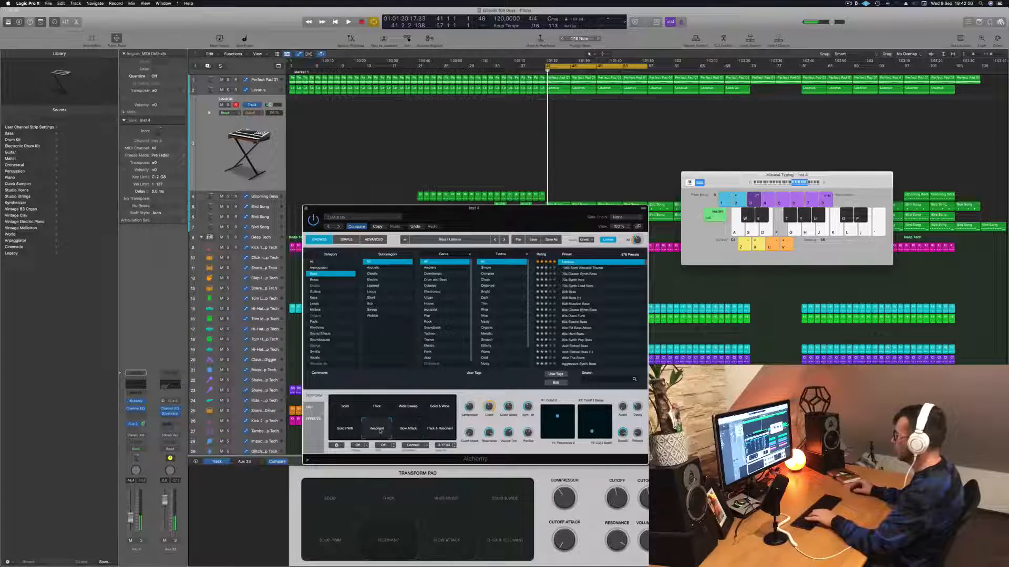
click(343, 432)
key(d)
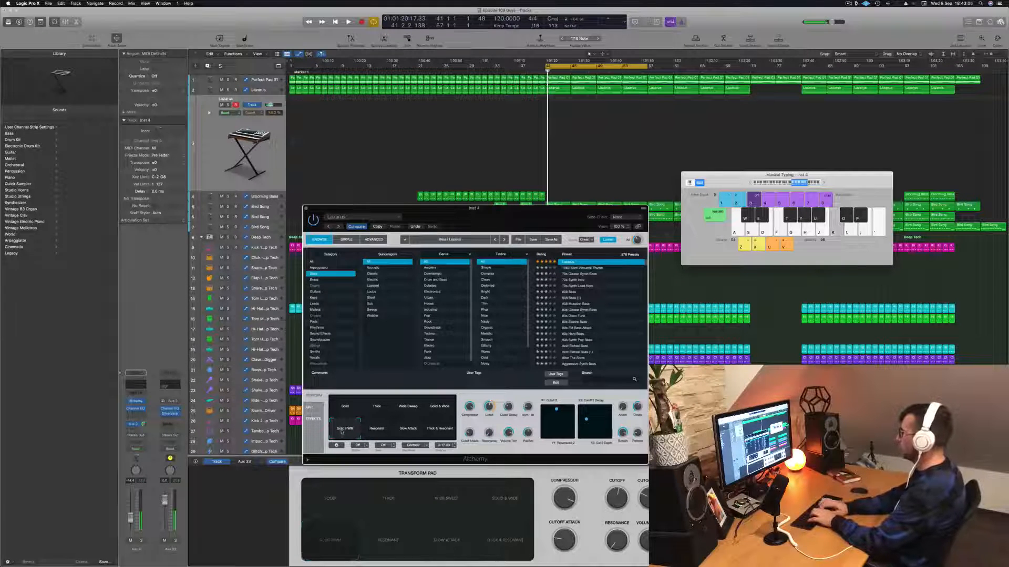
key(h)
key(s)
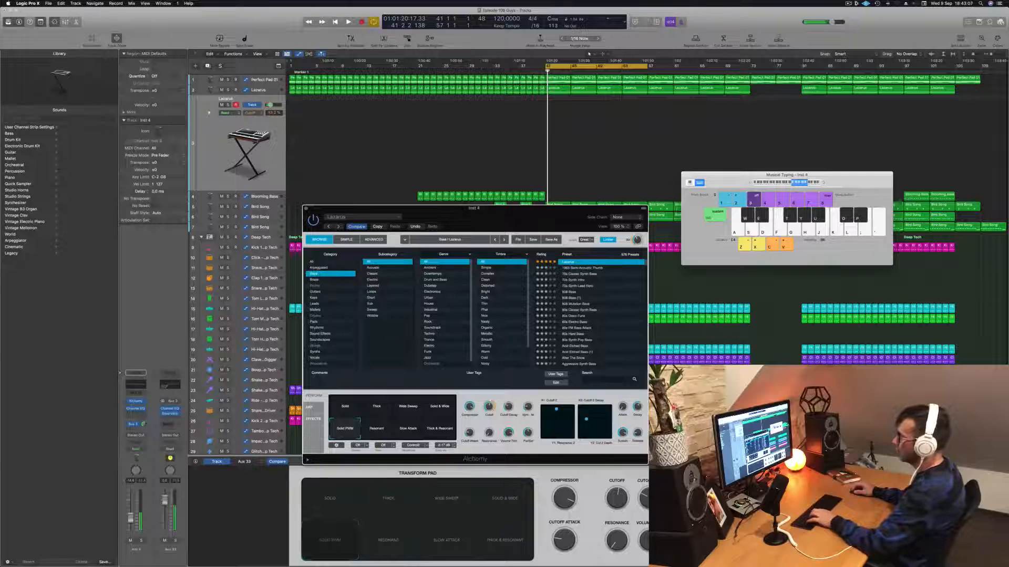
key(f)
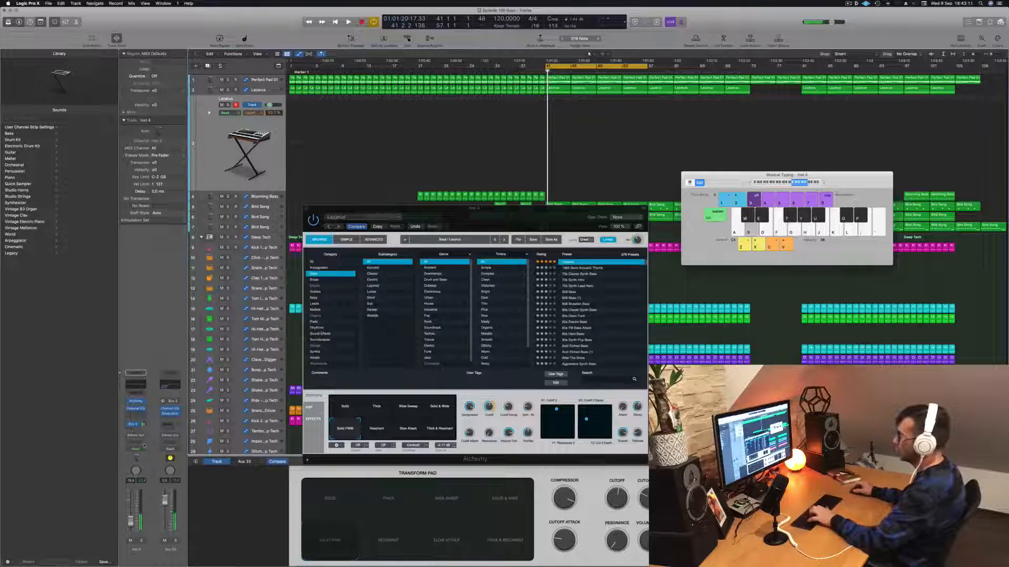
Start looped playback, lower the musical typing range by one octave, and play trial notes along with the arrangement.
key(space)
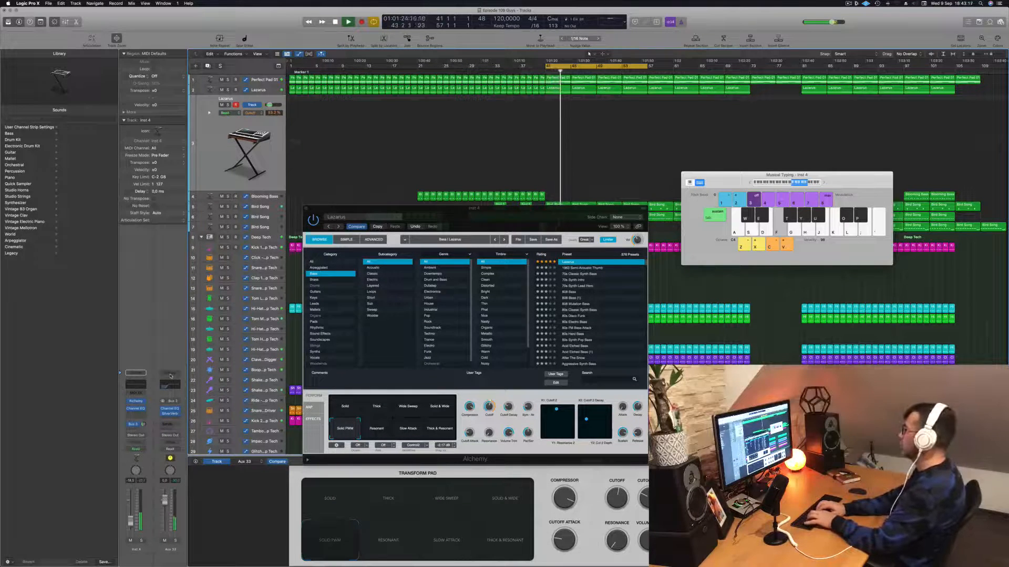
key(d)
key(f)
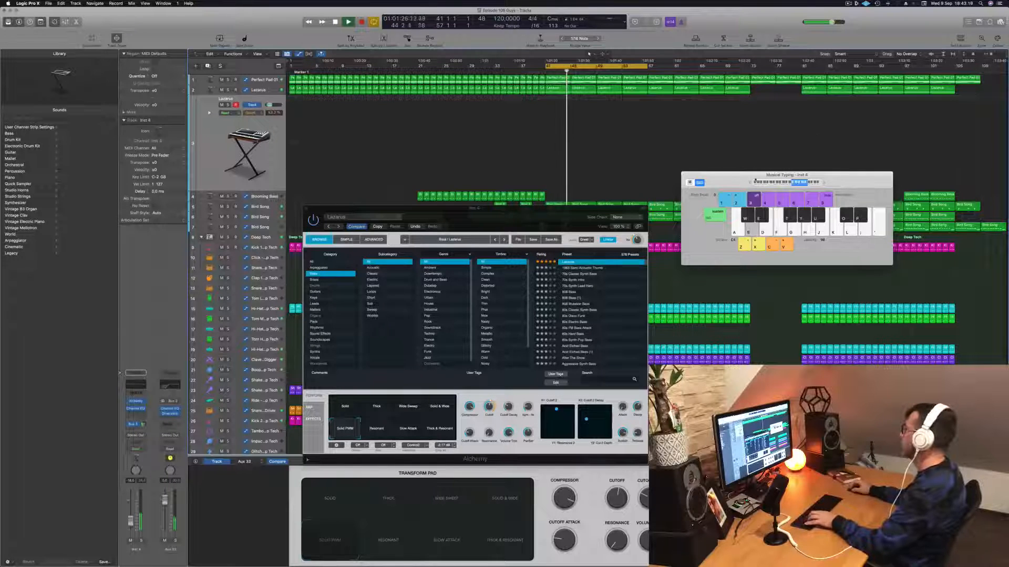
key(f)
click(750, 183)
key(f)
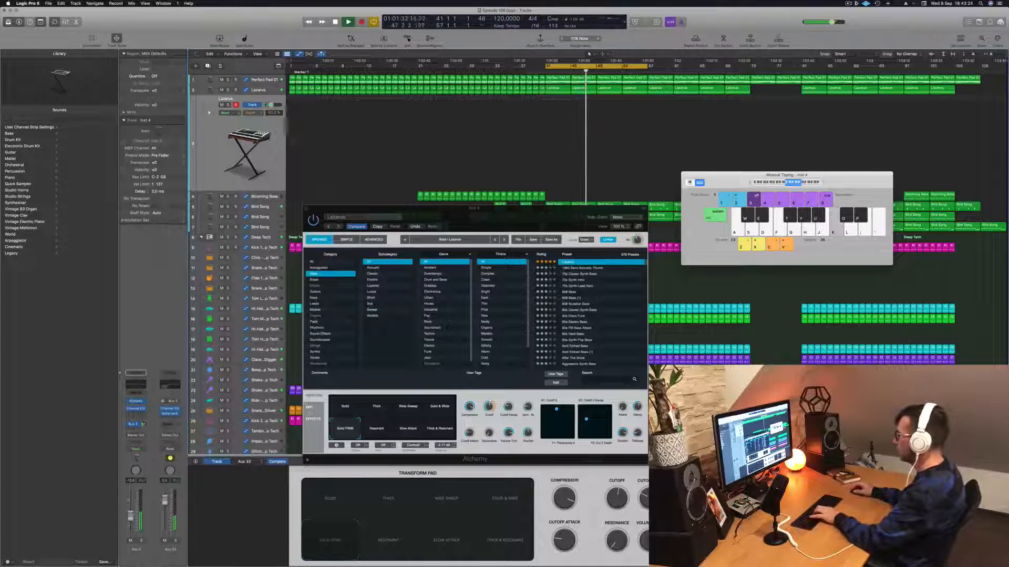
key(h)
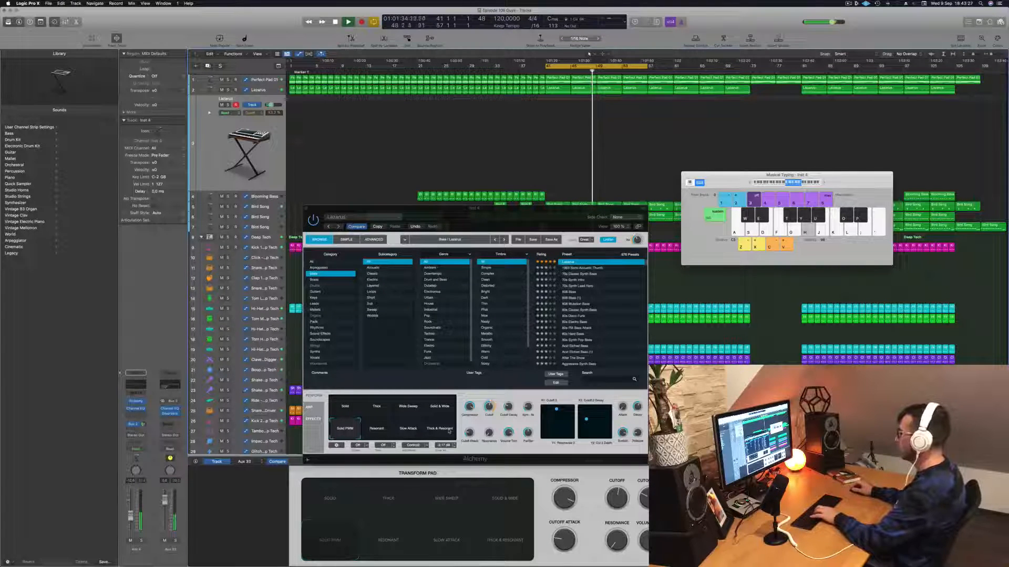
key(f)
key(h)
key(j)
Try varying Alchemy's Cutoff Attack while playing test notes over the loop.
drag(469, 433, 469, 411)
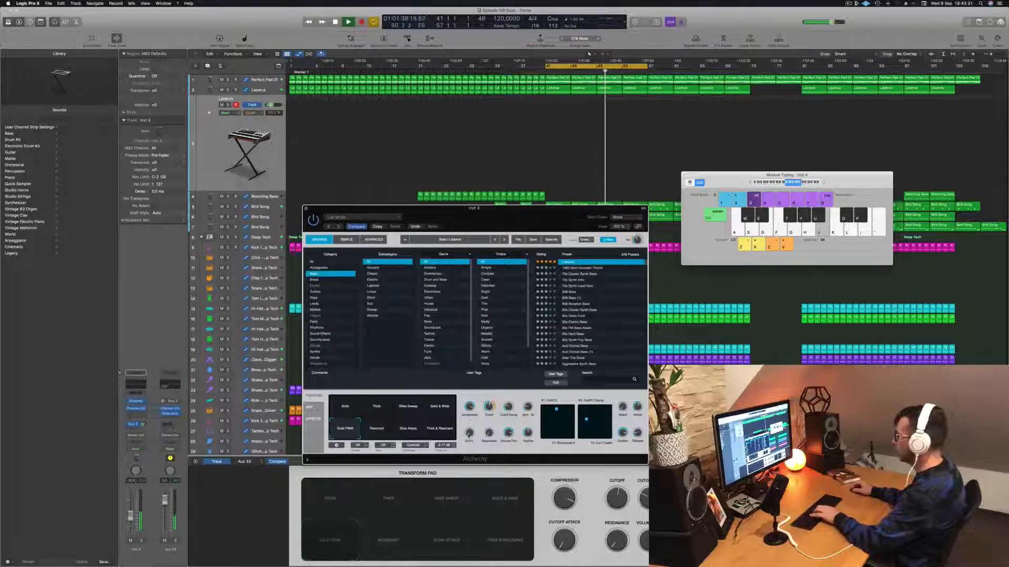
key(j)
drag(473, 409, 472, 434)
key(k)
key(f)
key(h)
key(j)
key(k)
key(f)
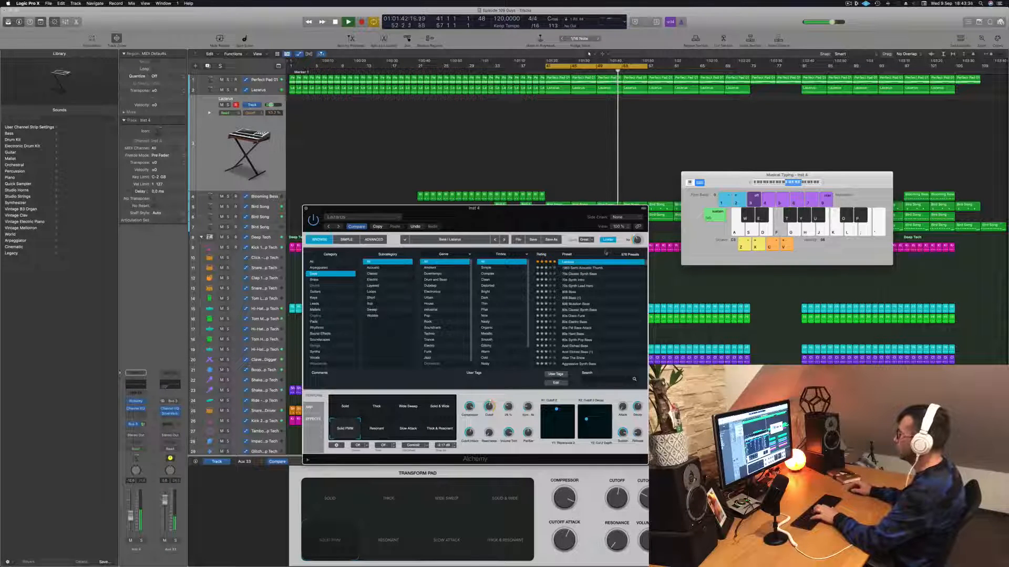
key(h)
Compare the remaining transform snapshots with test notes and set Alchemy's transform pad to Solid.
click(439, 432)
click(415, 434)
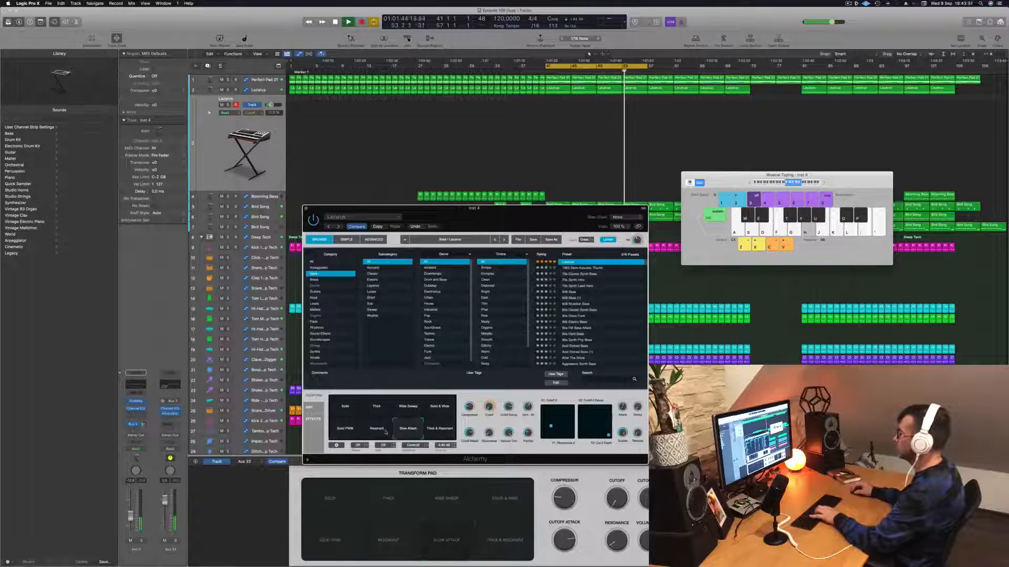
click(382, 432)
click(349, 433)
key(h)
click(347, 413)
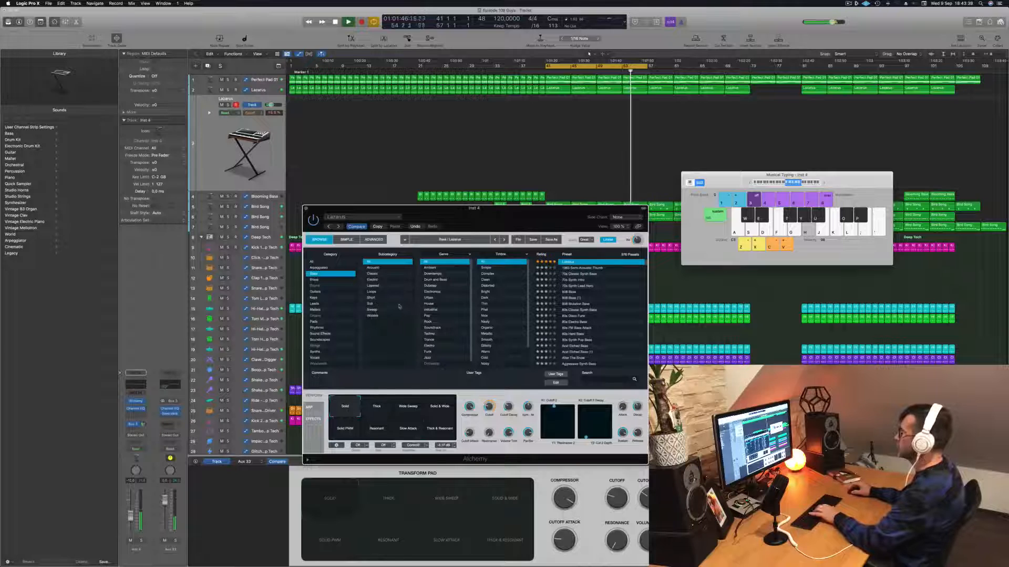
key(k)
Close the Alchemy window, stop playback, and hide the musical typing keyboard.
click(306, 209)
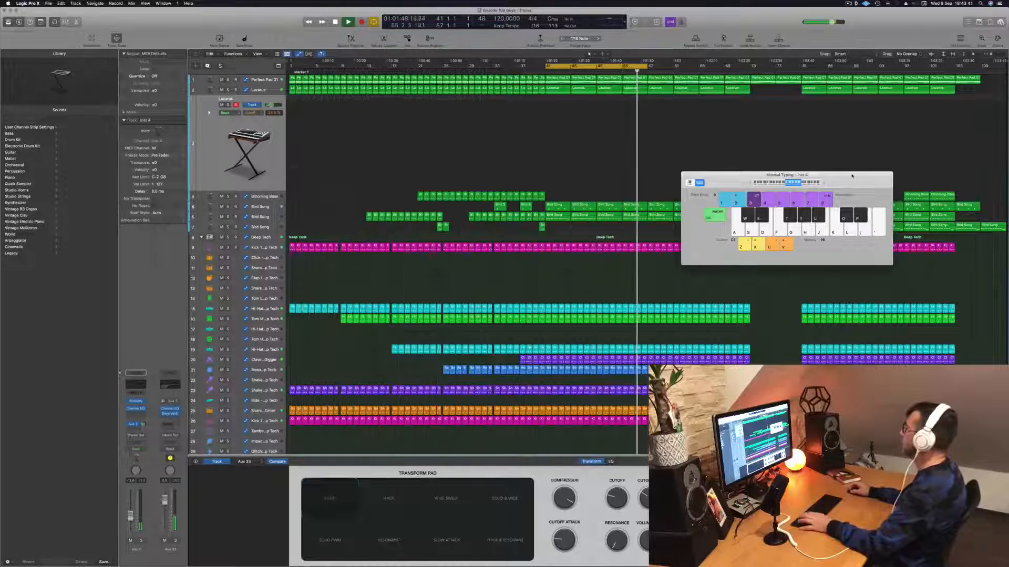
key(space)
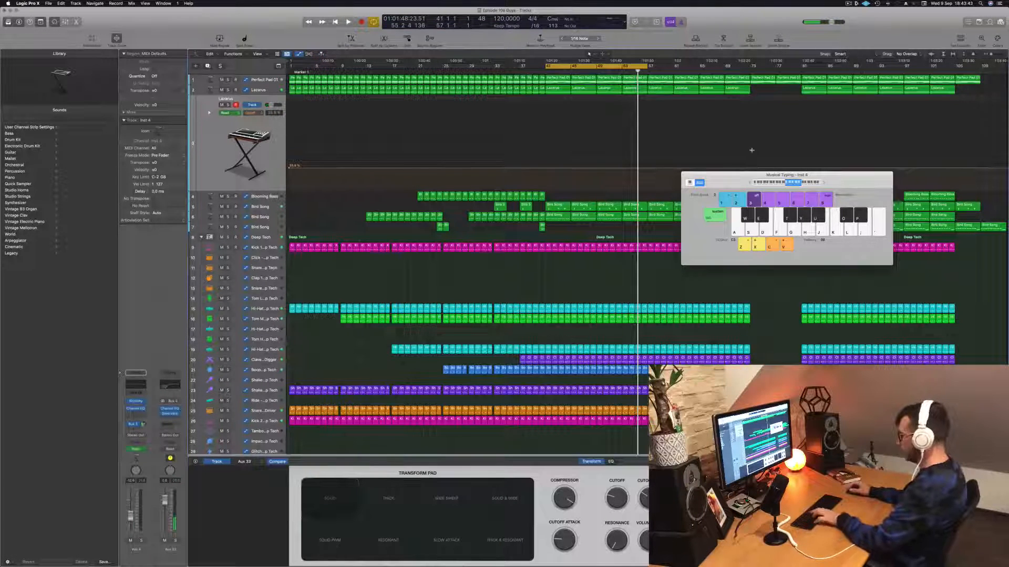
key(super+k)
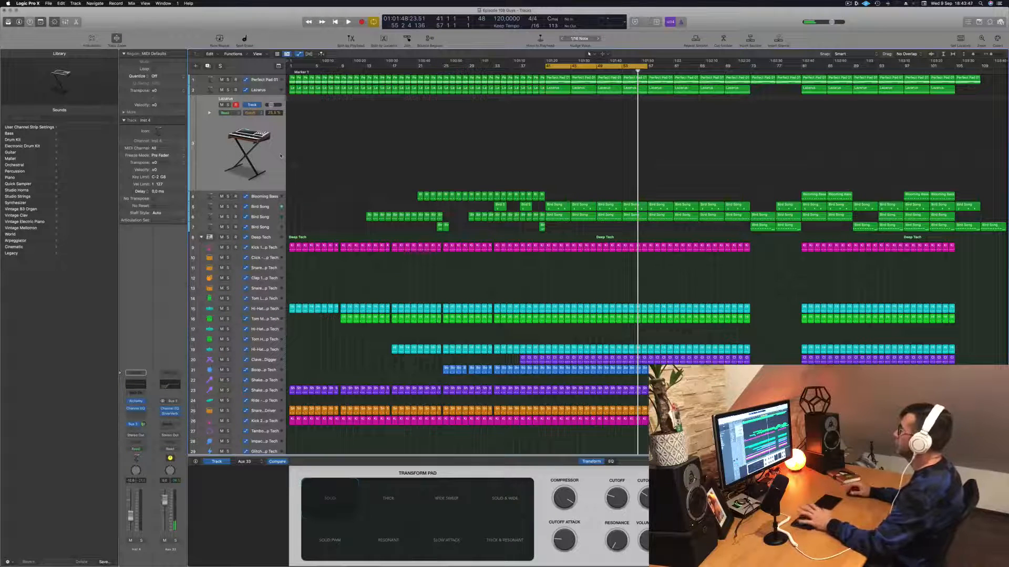
Play the looped section and lower the first Lazarus track's Cutoff automation into a smooth decline towards bar 49.
key(space)
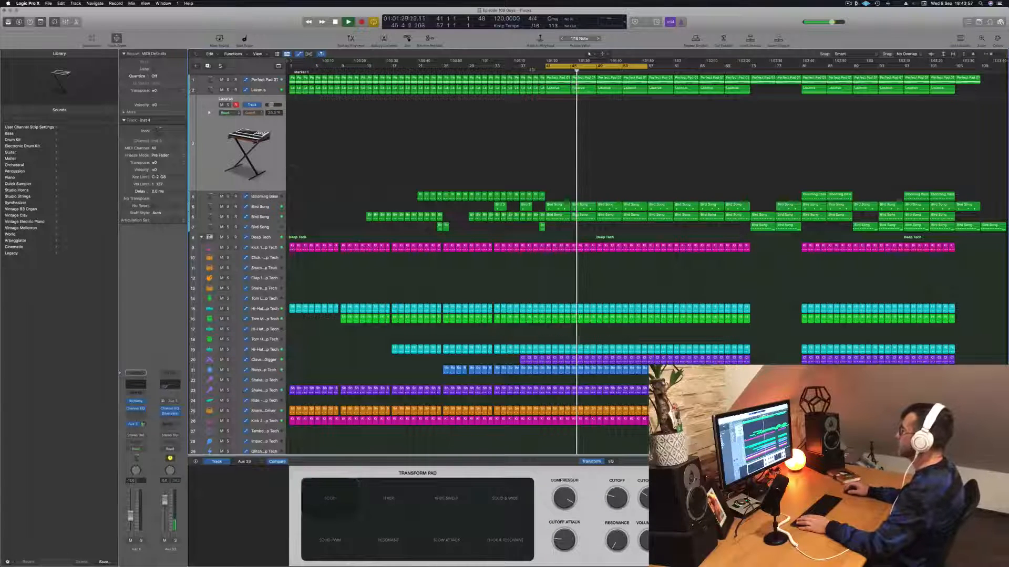
scroll(612, 158, down, 3)
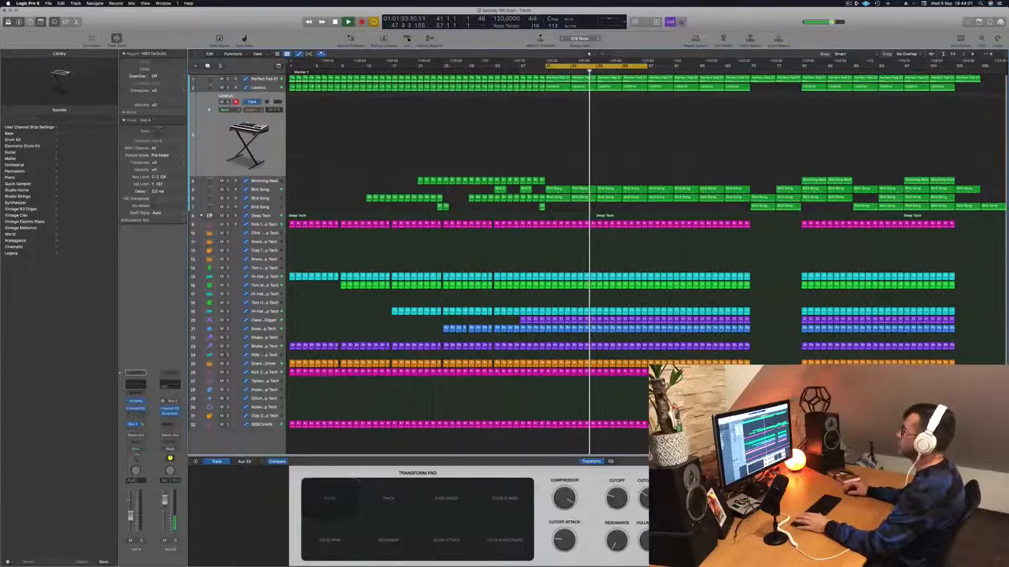
click(264, 79)
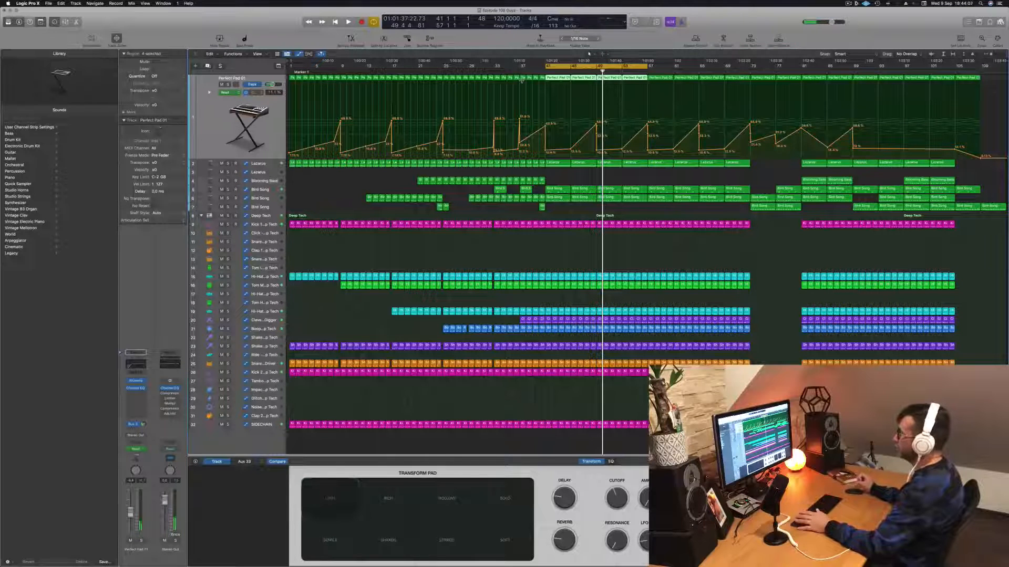
key(space)
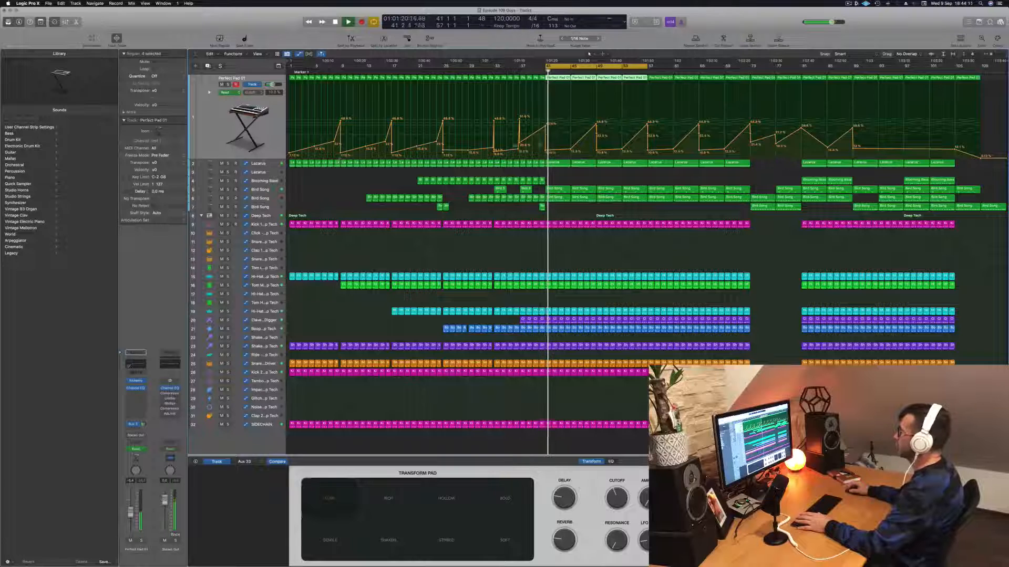
key(Down)
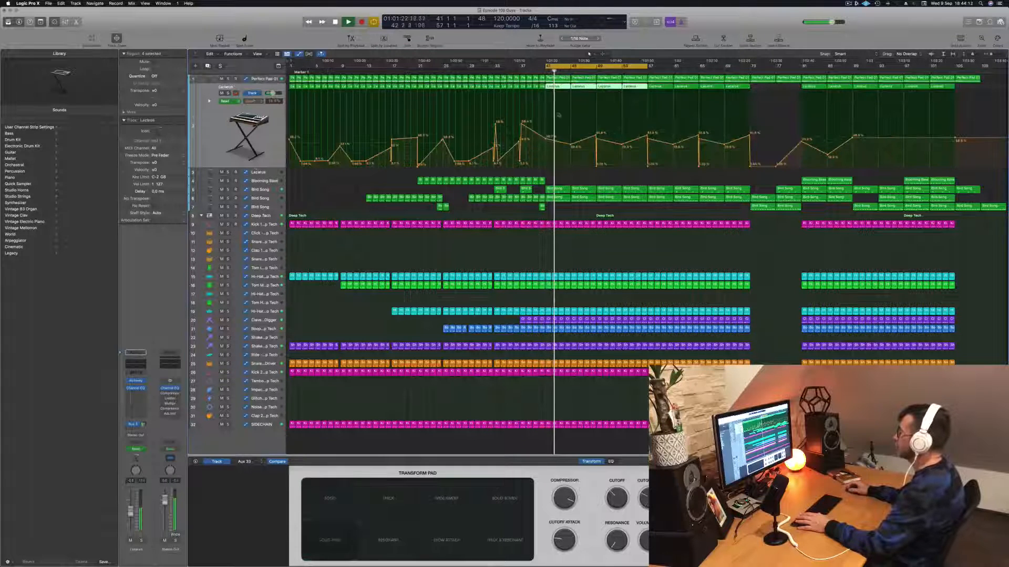
drag(571, 145, 596, 165)
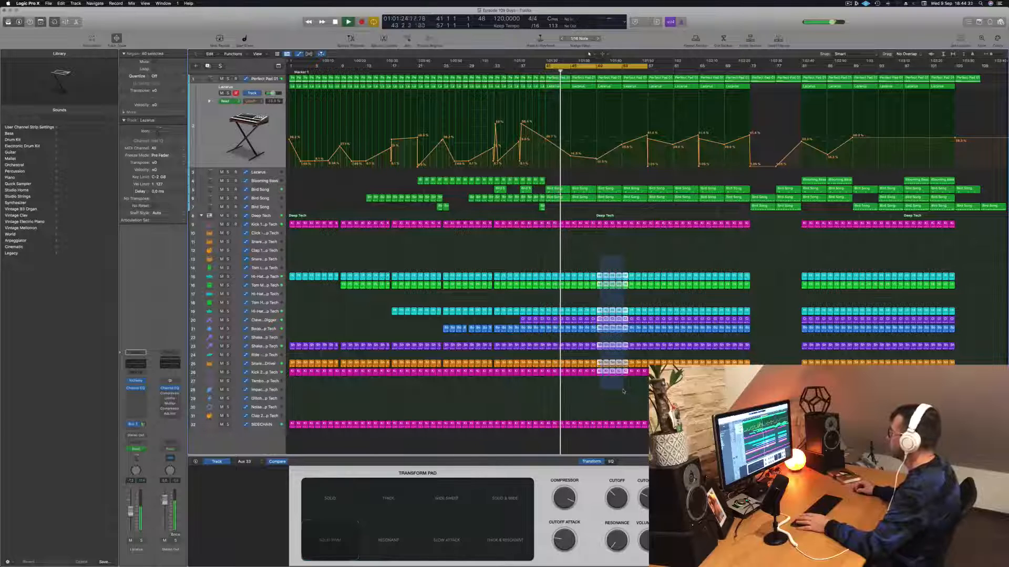
Delete the percussion and second kick regions in bars 49 to 57, keeping the main kick and SIDECHAIN regions.
drag(633, 391, 645, 391)
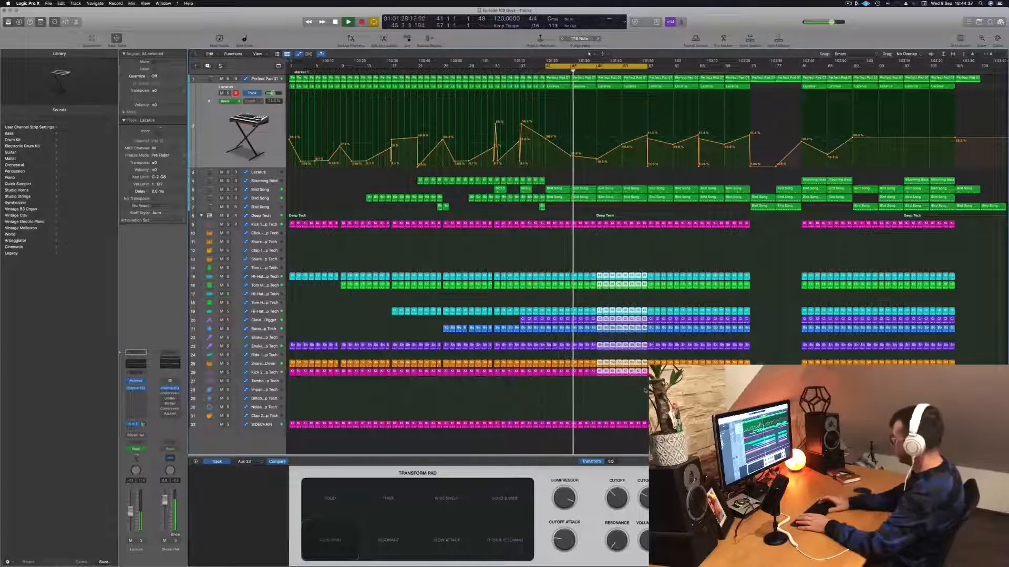
key(Delete)
scroll(643, 212, up, 5)
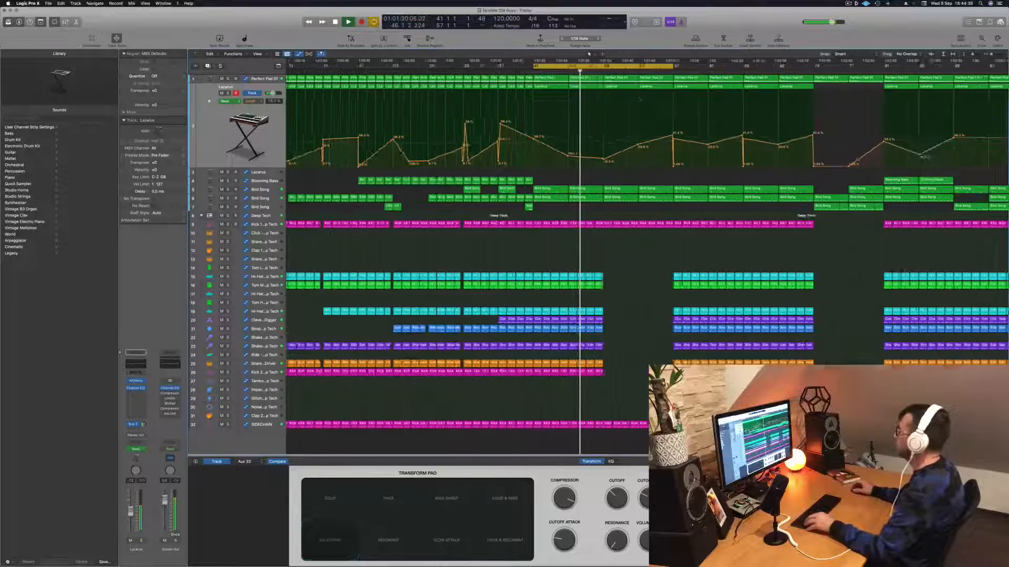
Copy the two Blooming Bass regions from bar 81 to bars 49 to 57 and select the Blooming Bass track.
click(257, 79)
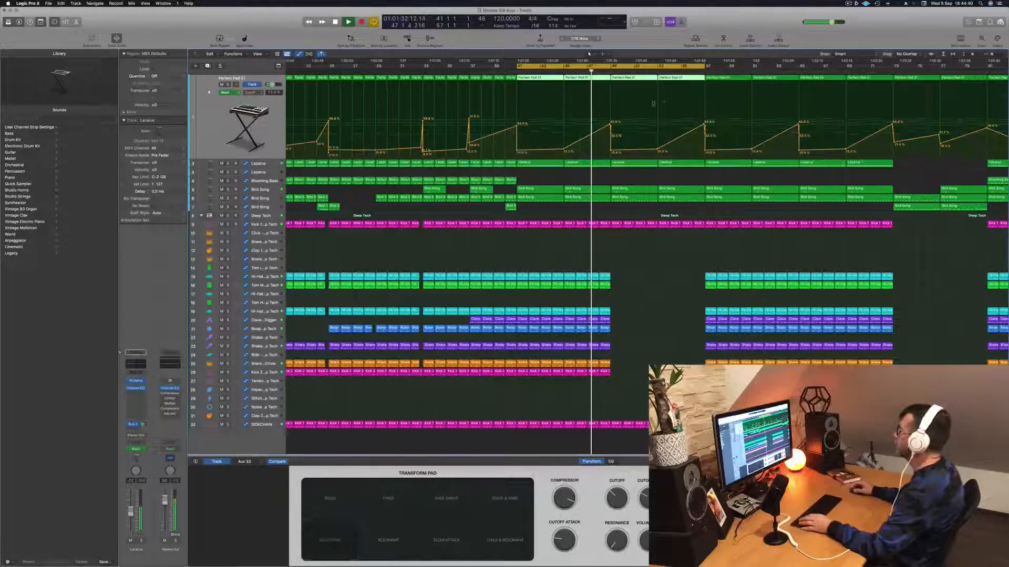
scroll(589, 54, down, 5)
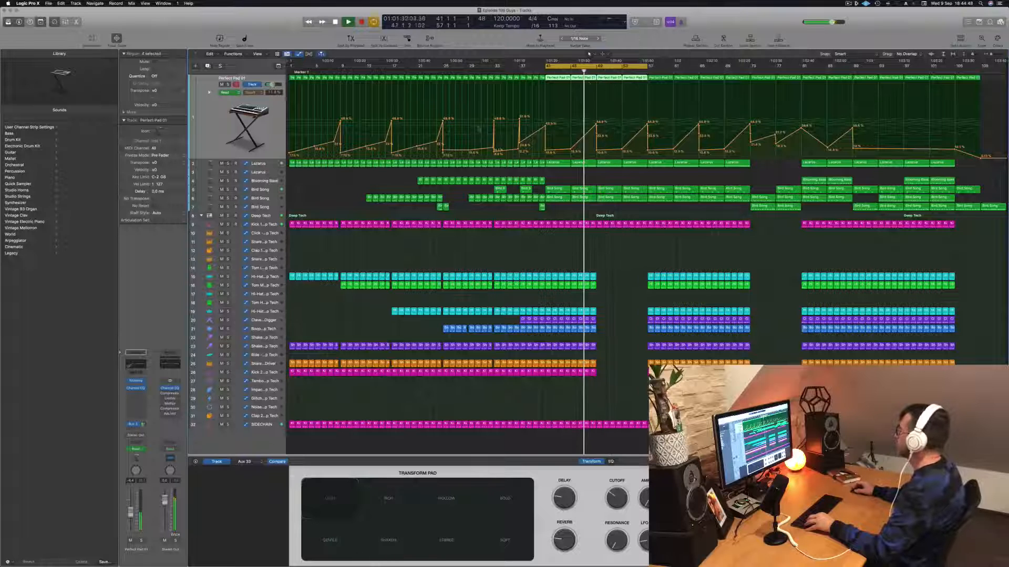
drag(814, 180, 635, 184)
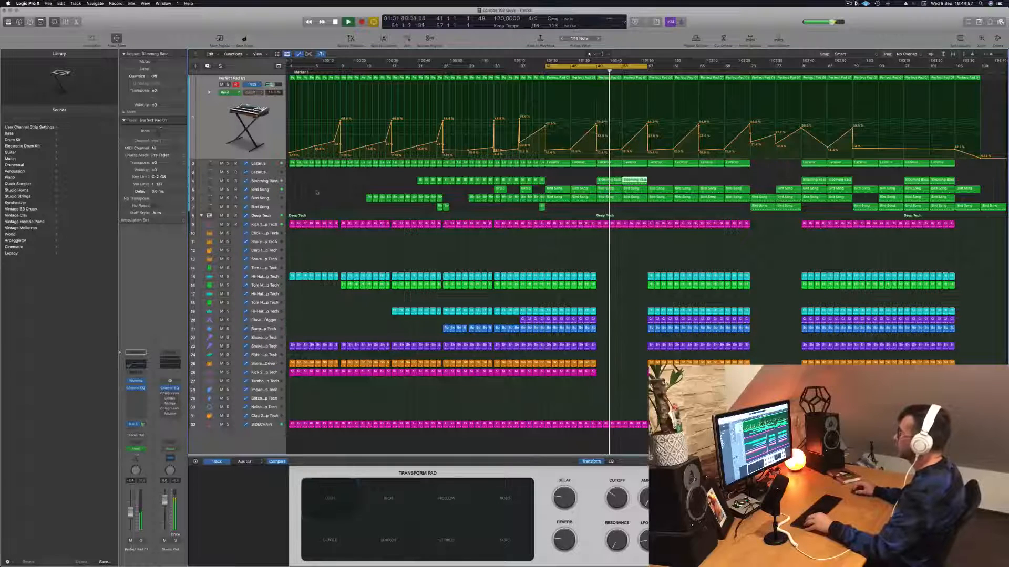
click(266, 181)
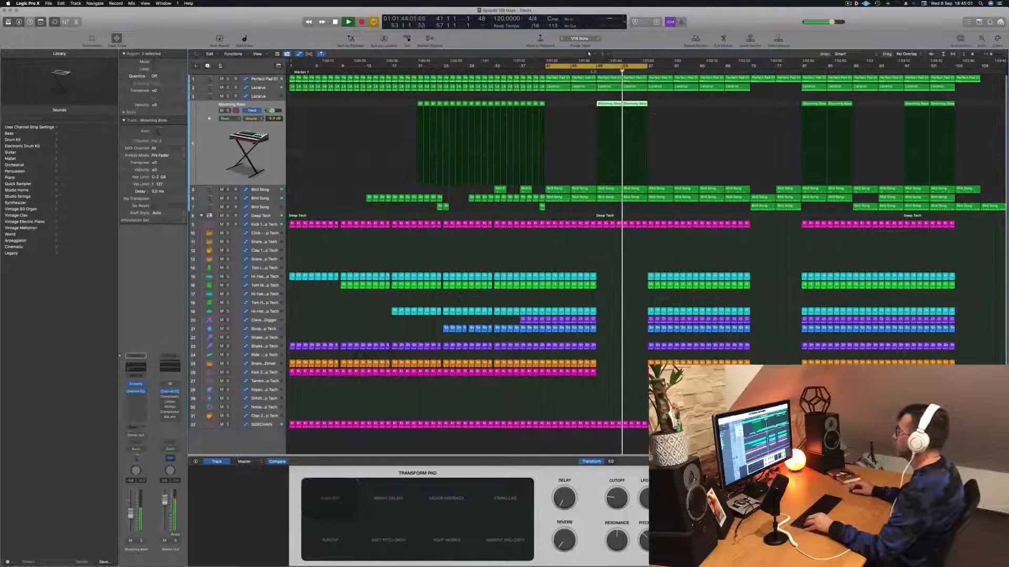
Delete the two regions in bars 49 to 57 on the second Bird Song track and resume playback near bar 49.
key(comma)
key(comma)
key(comma)
key(comma)
key(comma)
click(266, 198)
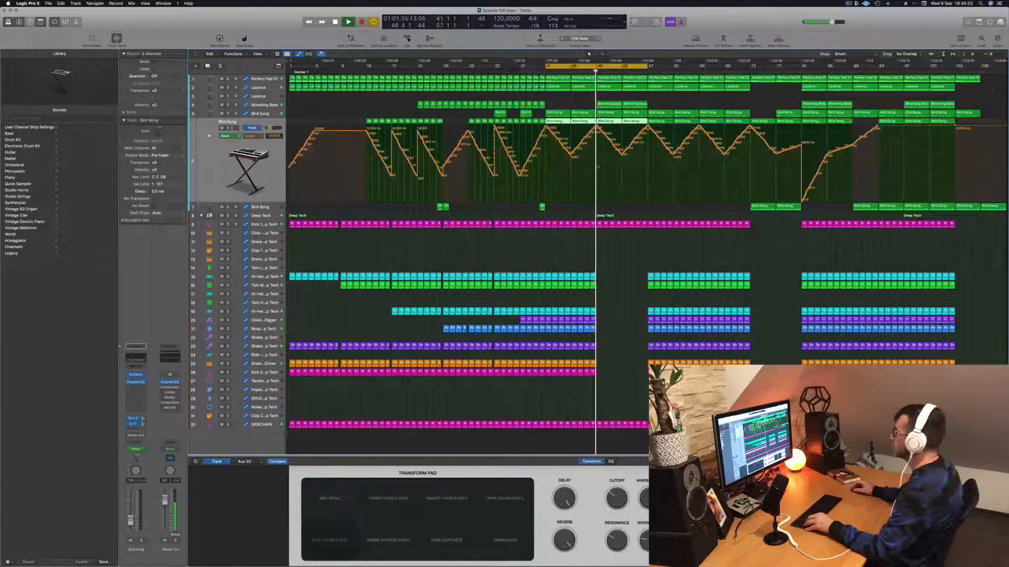
click(608, 122)
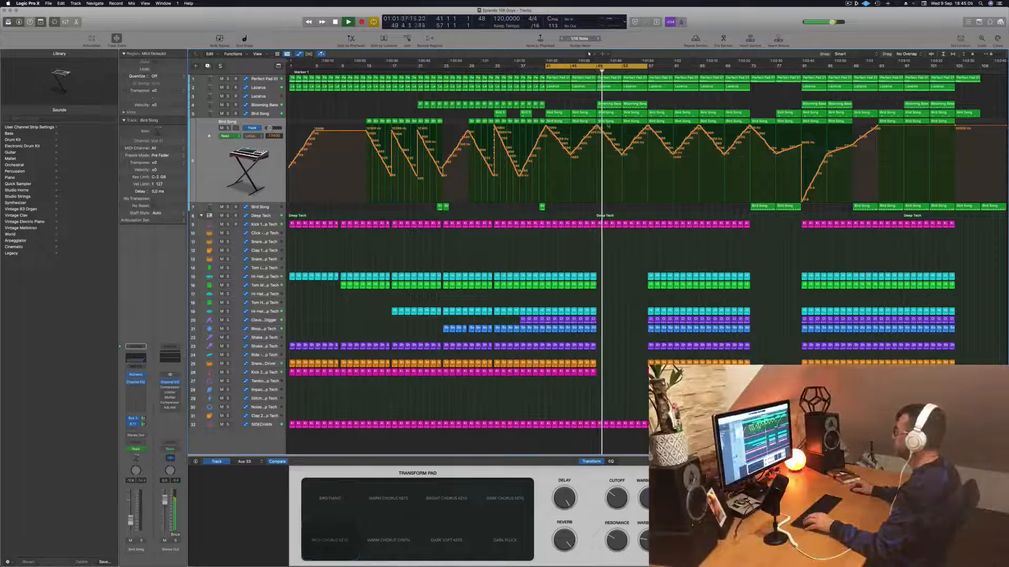
key(Return)
click(632, 122)
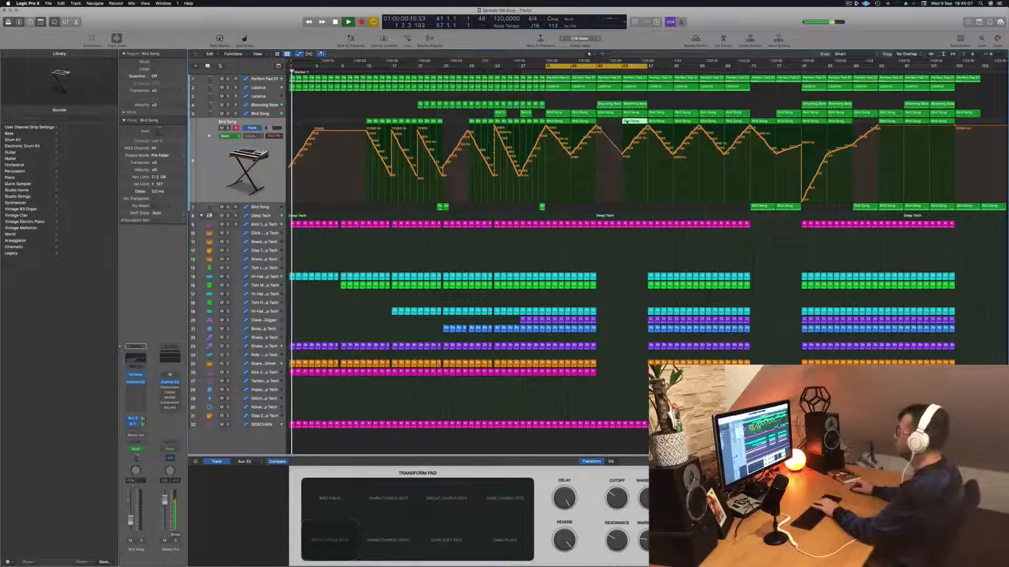
key(Delete)
key(space)
key(space)
key(shift+period)
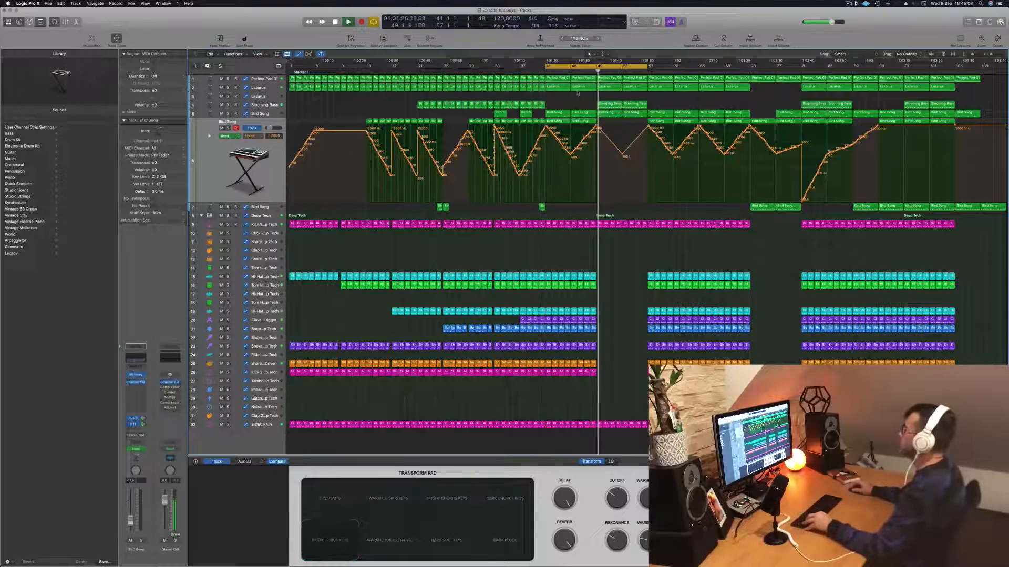
Lower the first Lazarus track's Cutoff automation through bars 49 to 57 and remove the abrupt jump at bar 57.
scroll(632, 250, down, 3)
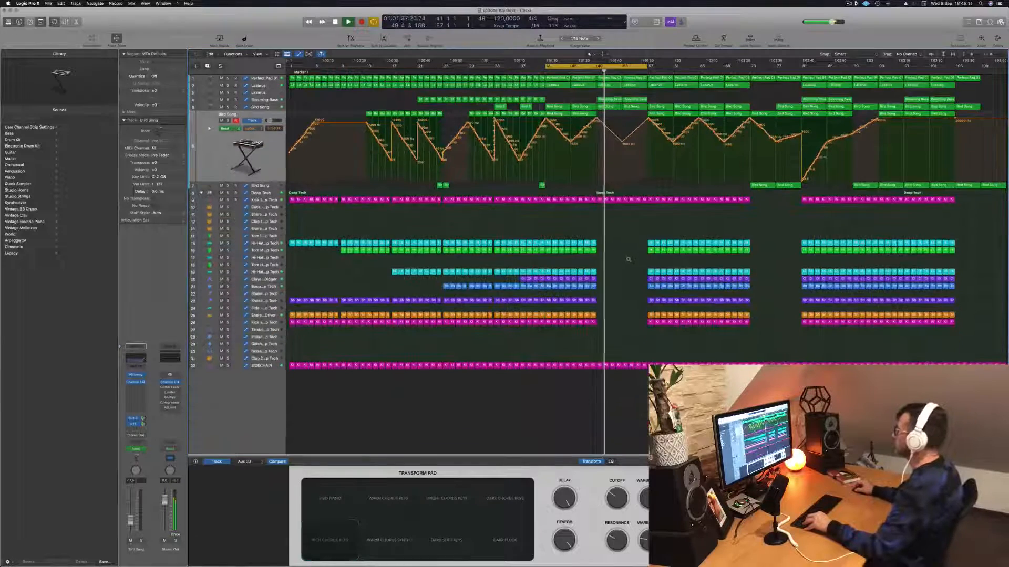
scroll(649, 165, down, 3)
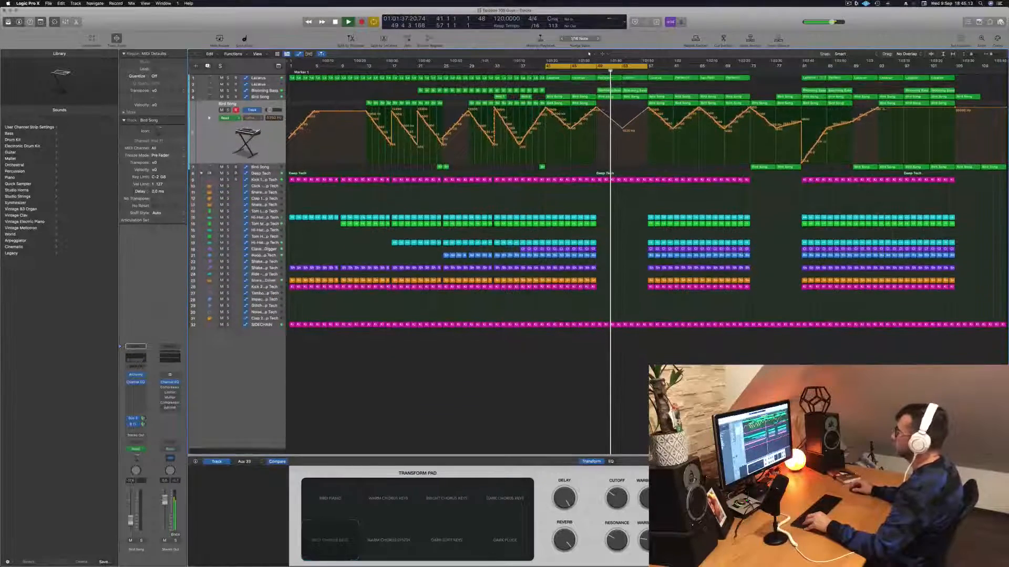
scroll(648, 166, up, 1)
click(259, 85)
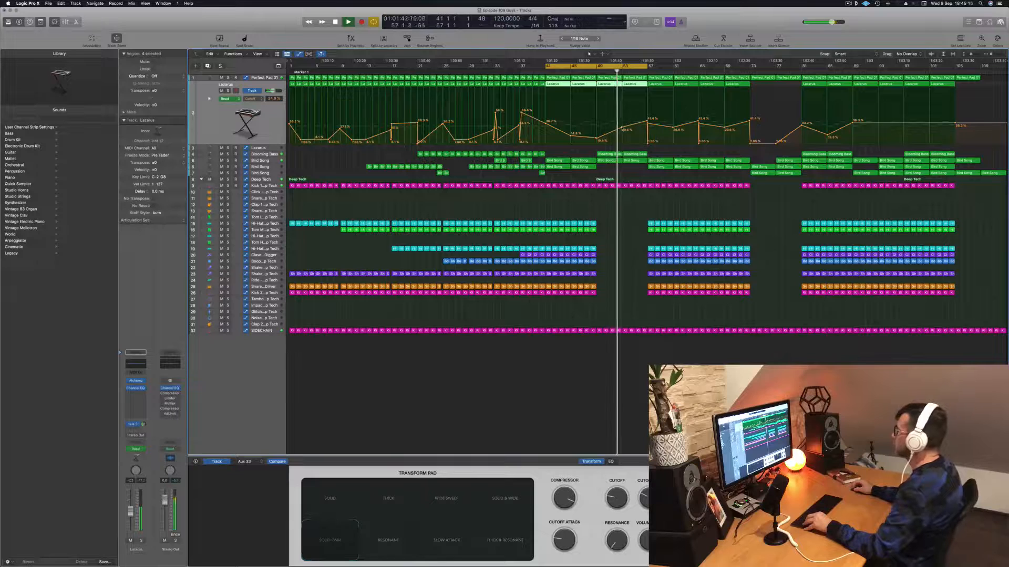
drag(621, 128, 646, 145)
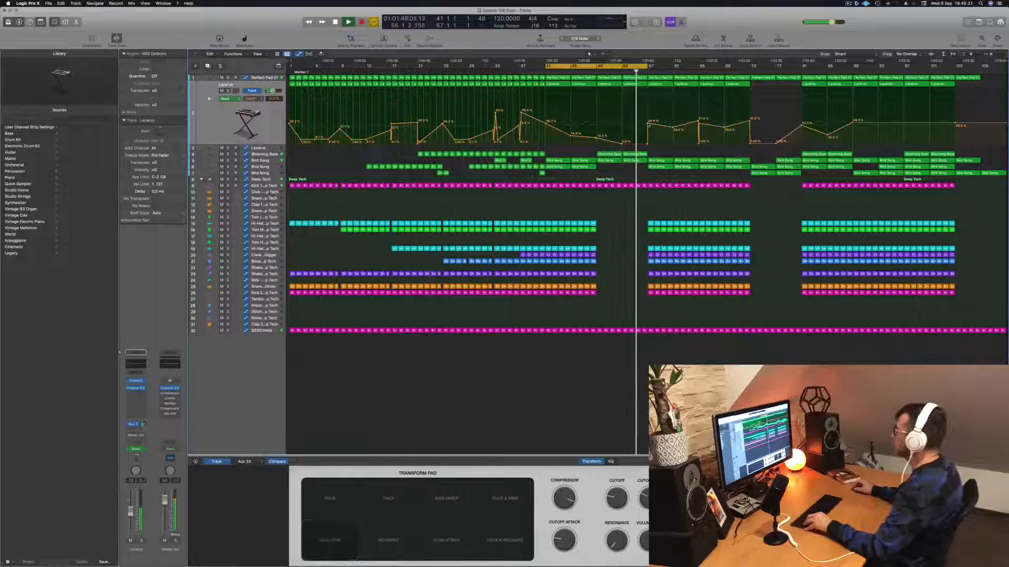
key(Delete)
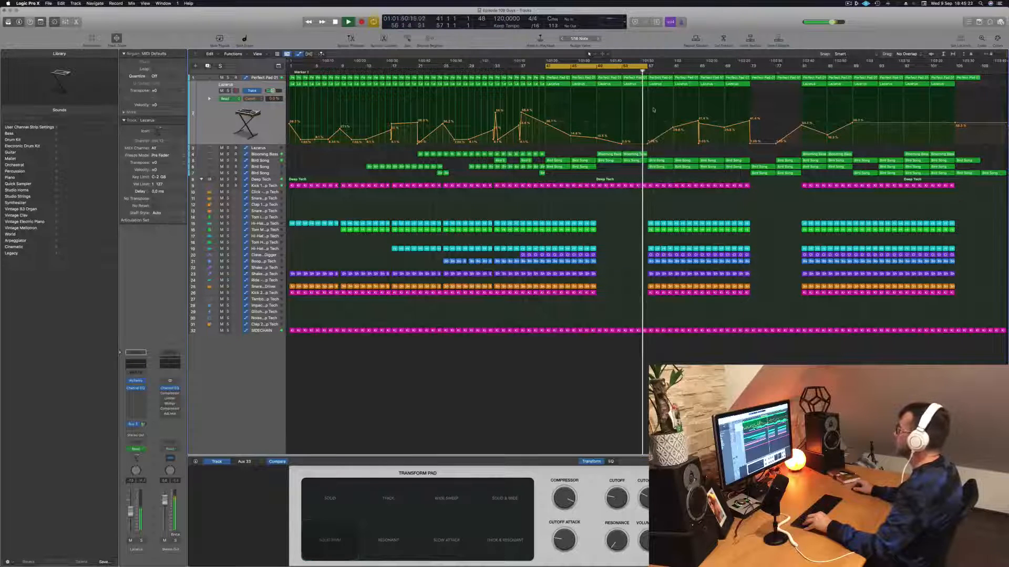
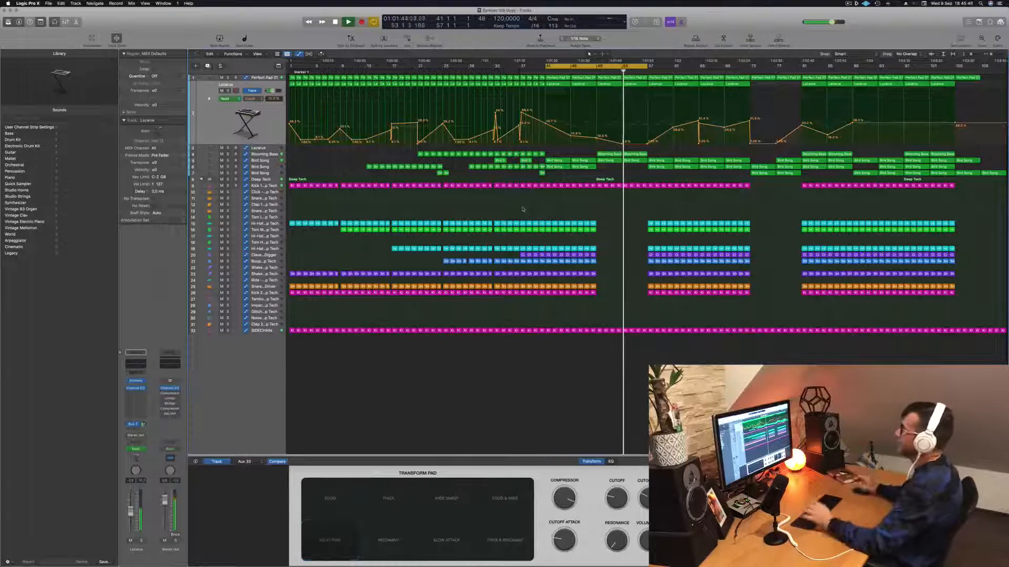
Split the main kick region just before bar 57 and delete its tail to leave a short gap.
key(super+Right)
key(super+Right)
key(super+Right)
key(super+Right)
key(super+Right)
key(super+Right)
key(super+Right)
key(super+Right)
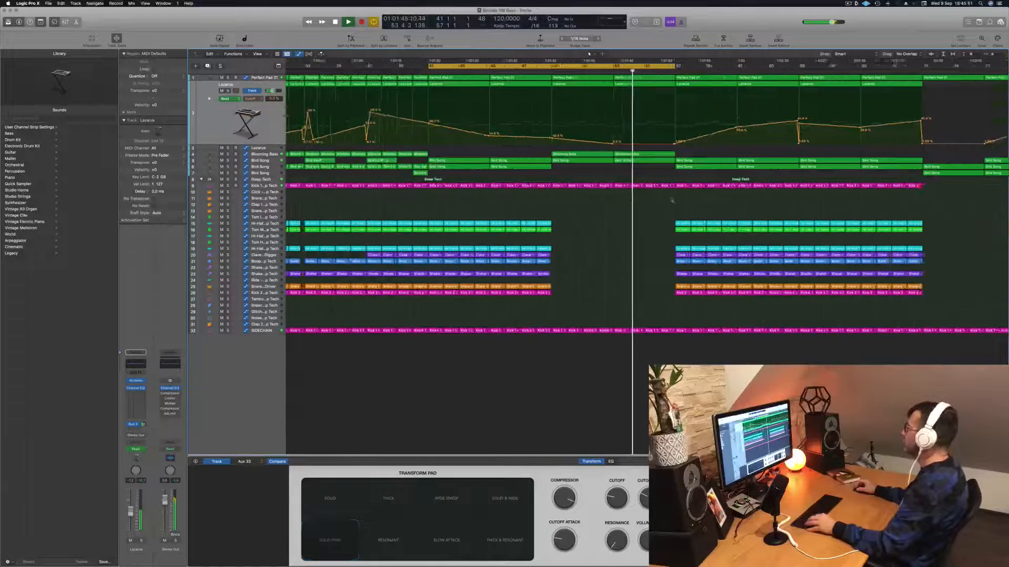
drag(706, 185, 696, 185)
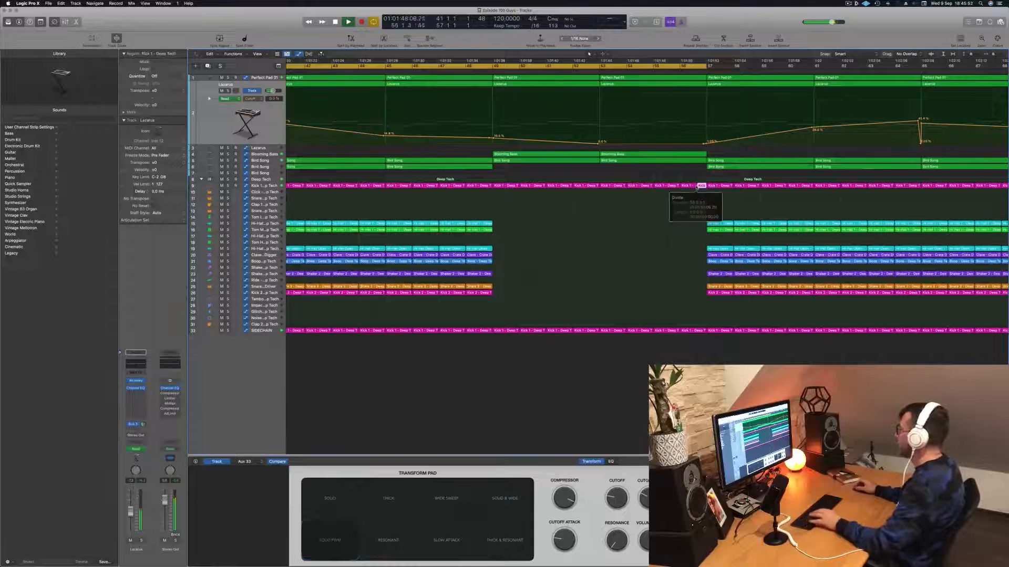
key(Delete)
key(super+Left)
key(super+Left)
key(super+Left)
key(super+Left)
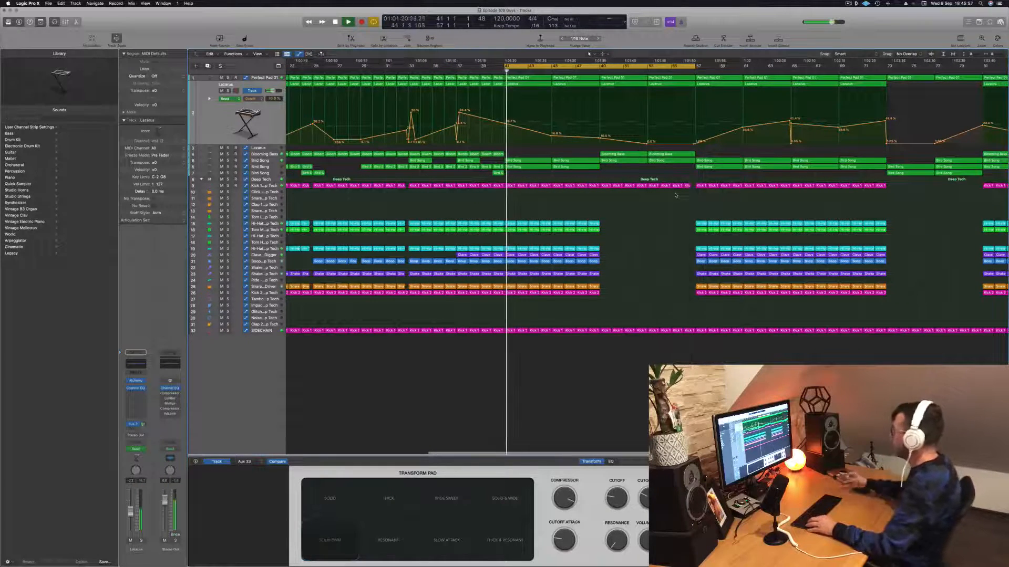
key(super+Left)
key(super+Left)
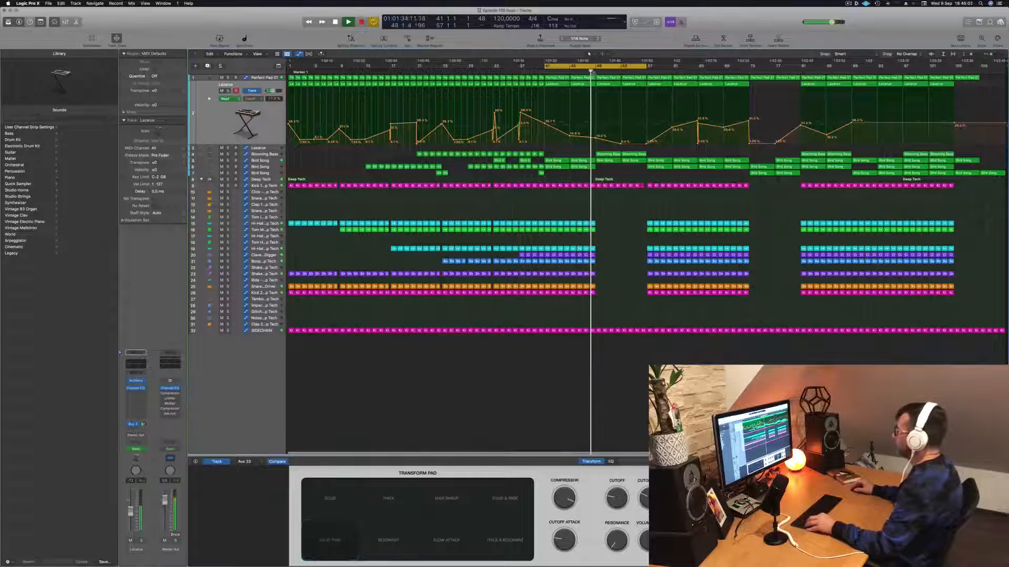
Copy the two Blooming Bass regions to bars 57 to 65 and extend the cycle range to bar 73.
mouse_move(659, 153)
mouse_down()
mouse_move(606, 156)
mouse_move(656, 157)
mouse_up()
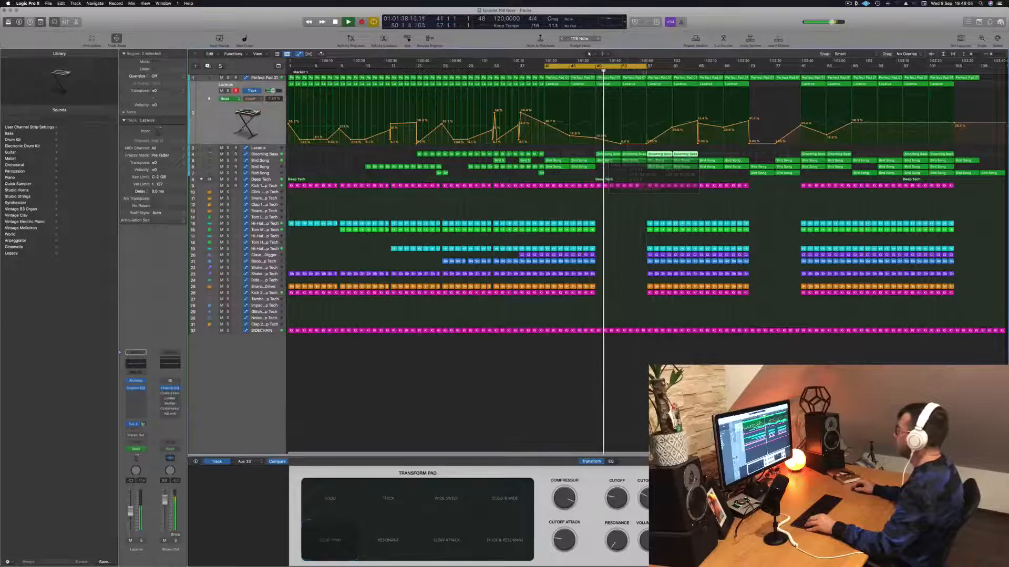
drag(646, 66, 750, 72)
Stop playback and examine the Perfect Pad 01 regions at bars 53 and 57 in the Piano Roll, selecting all notes of the latter.
click(264, 77)
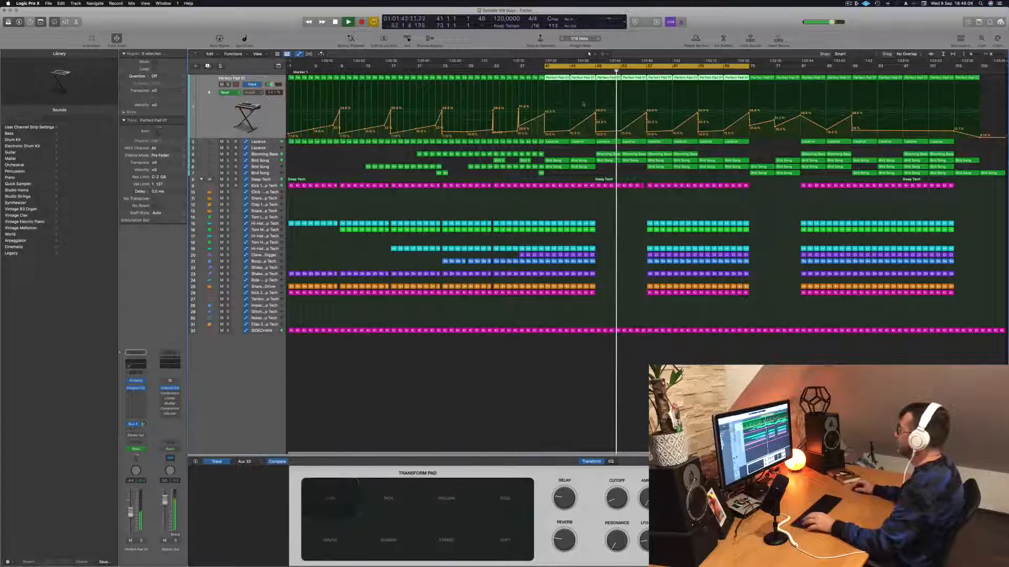
key(space)
click(638, 93)
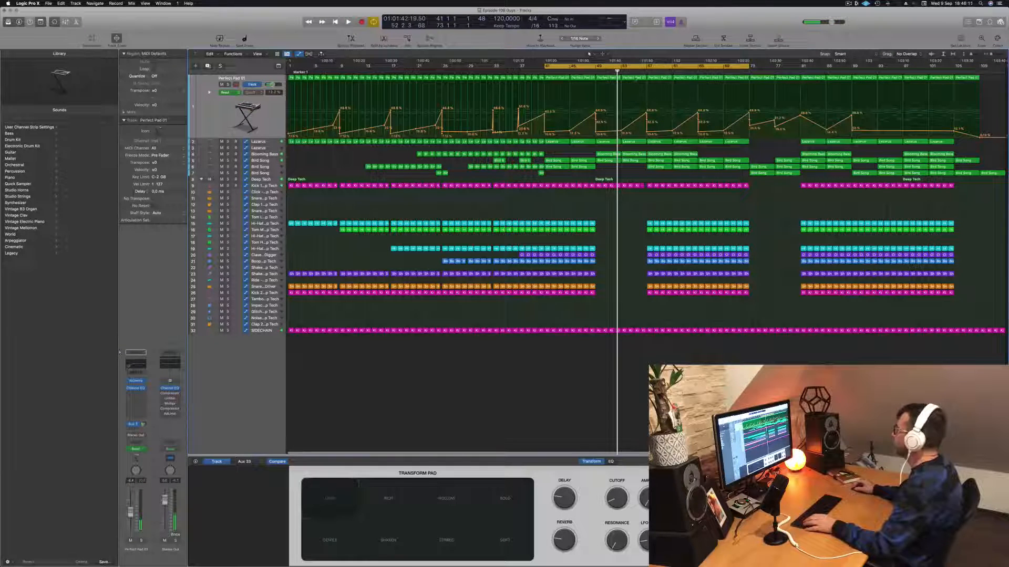
double_click(634, 78)
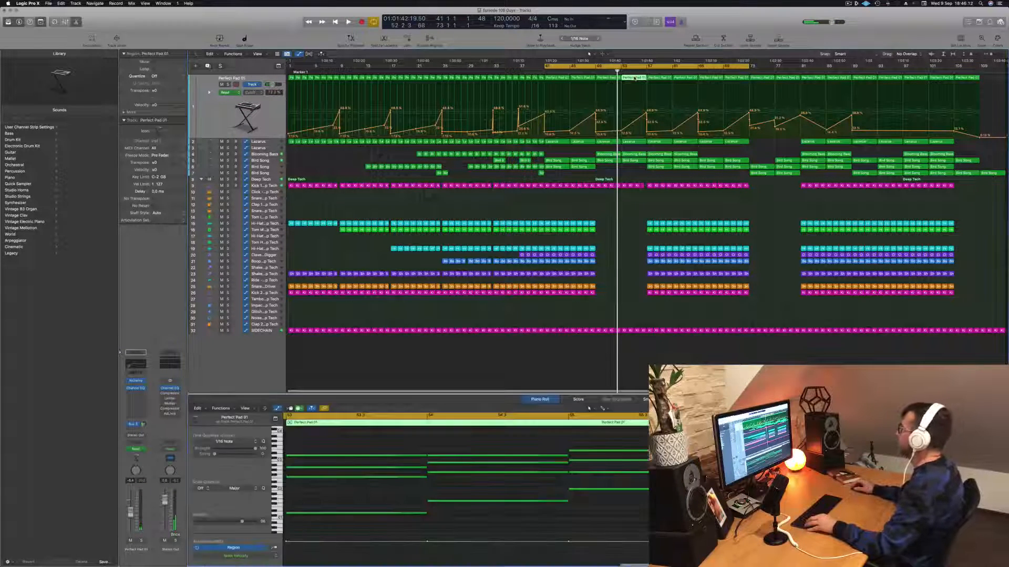
click(661, 77)
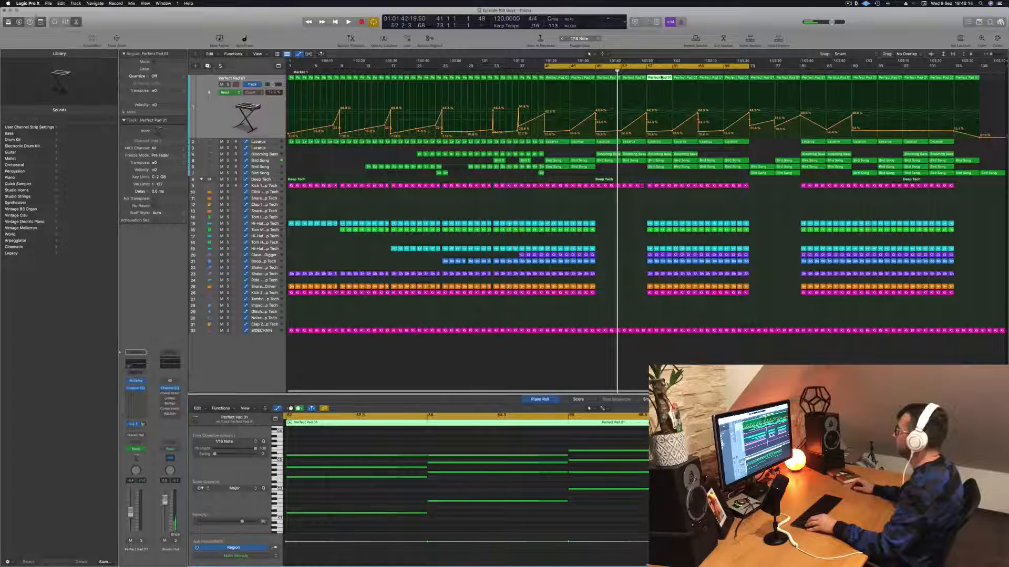
key(super+a)
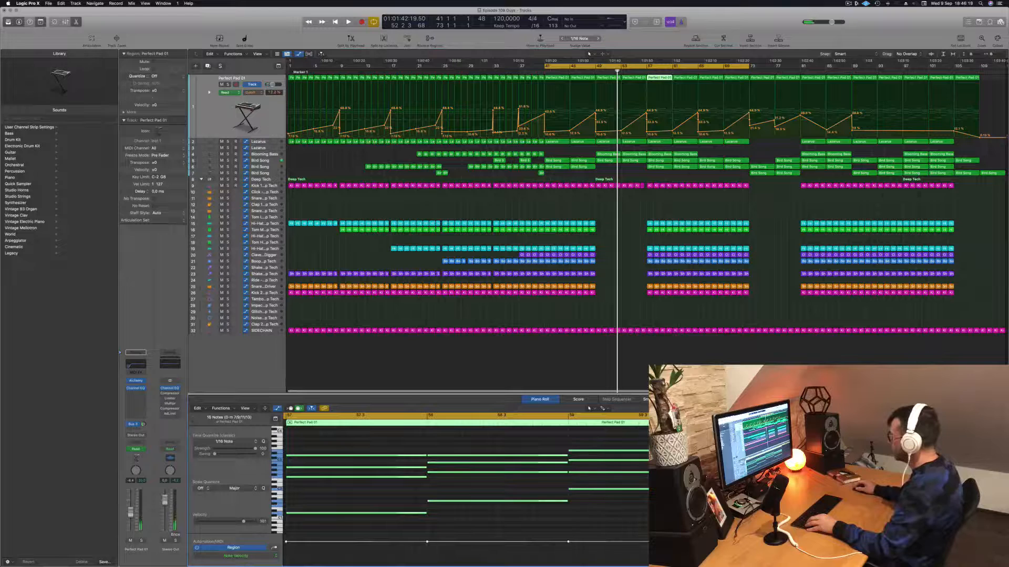
Reshape the Perfect Pad 01 automation after bar 57 into a gradual descent instead of an abrupt drop.
drag(703, 452, 573, 453)
key(space)
click(646, 111)
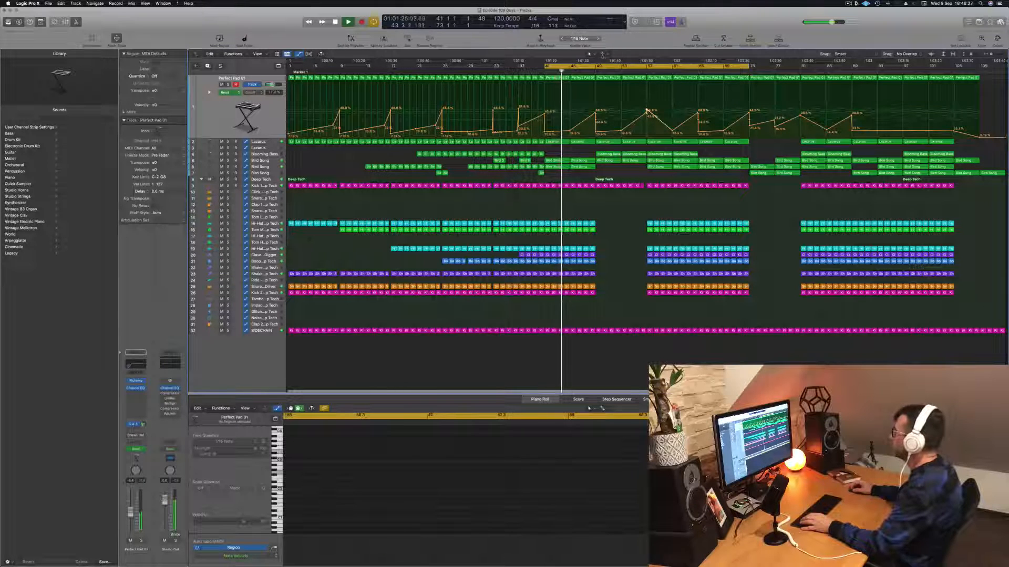
Move the start of the cycle range to bar 57 and replay the looped section from there.
drag(546, 66, 646, 67)
key(space)
key(space)
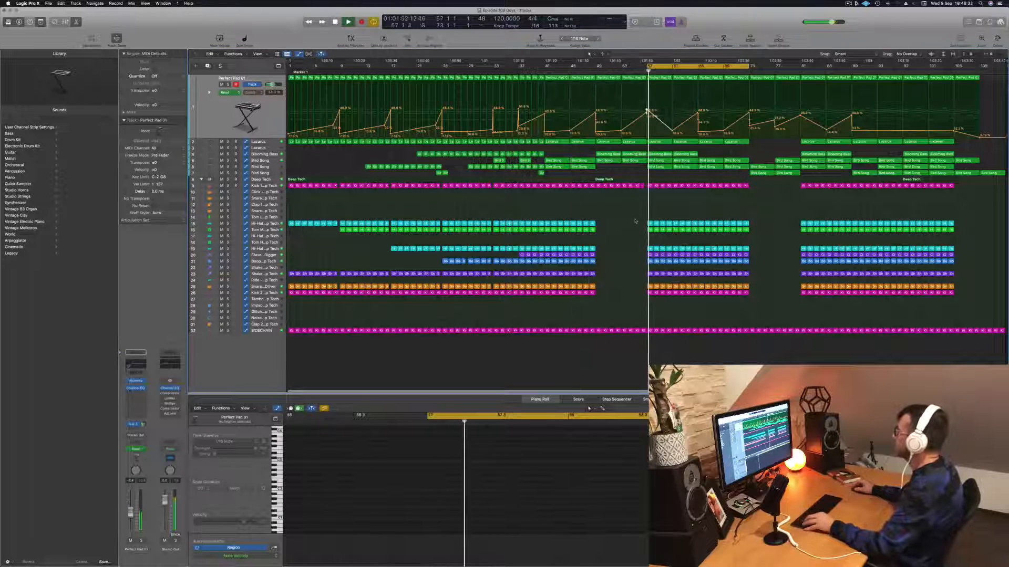
scroll(634, 218, up, 1)
scroll(634, 218, up, 3)
key(space)
key(space)
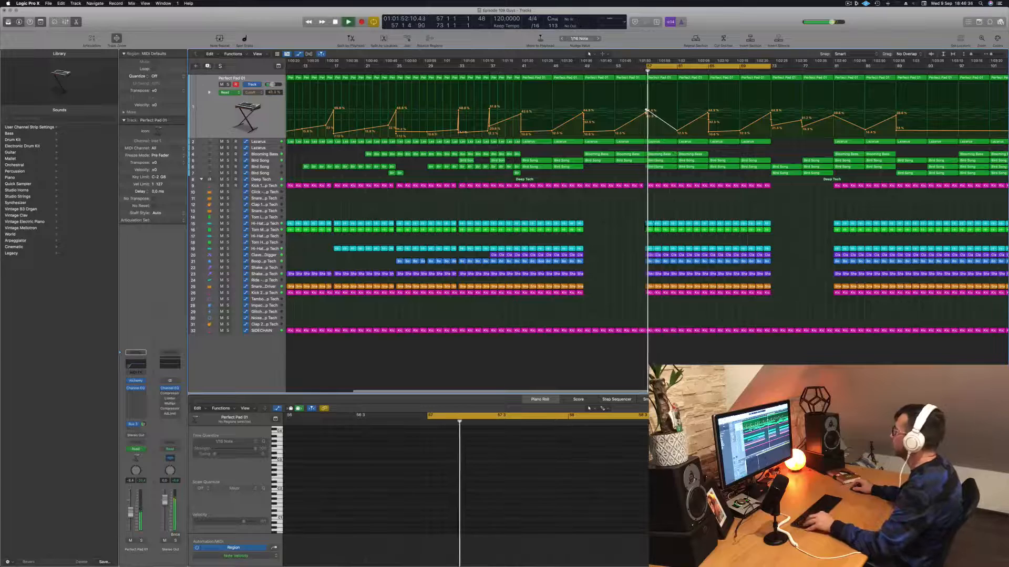
Remove the Bird Song region at bar 57 from the upper Bird Song track and replay the loop.
scroll(681, 162, down, 3)
key(space)
key(space)
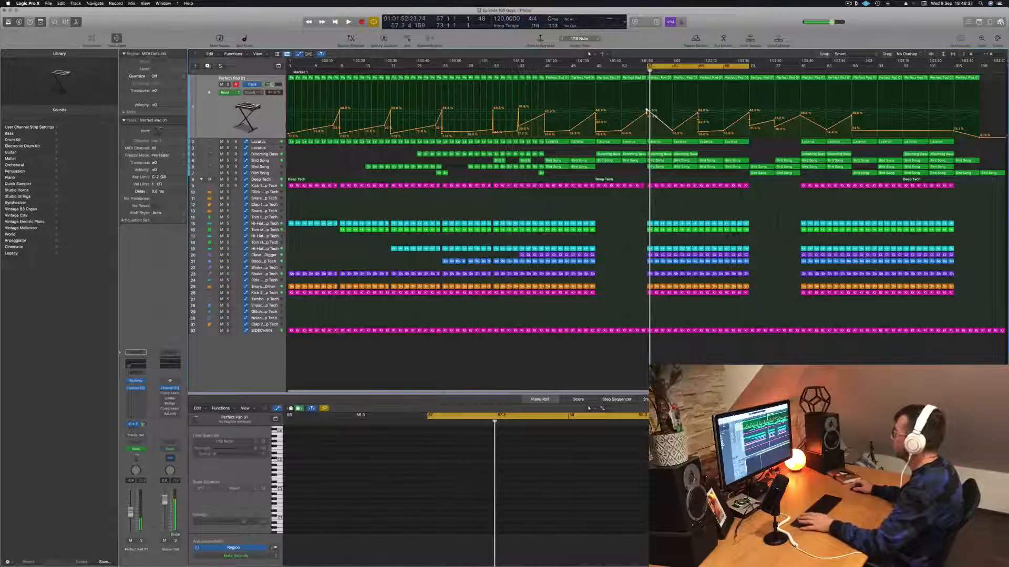
click(660, 155)
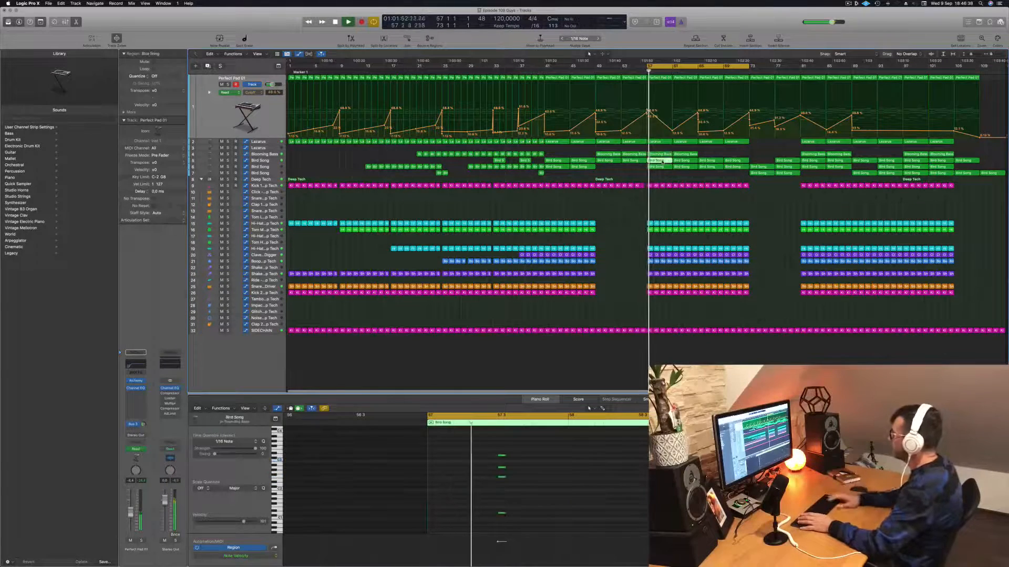
click(662, 162)
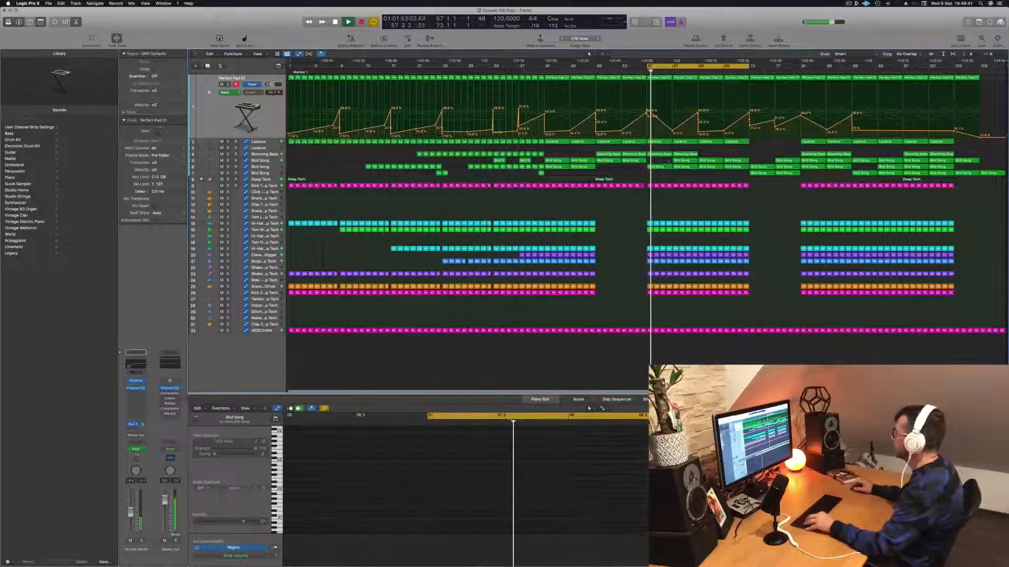
key(space)
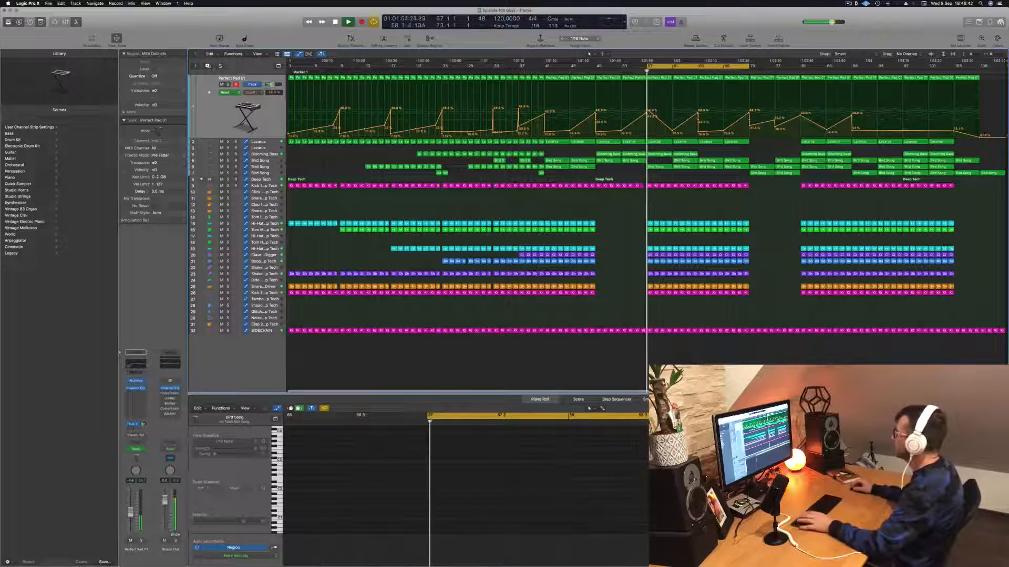
Select the two Blooming Bass regions between bars 57 and 65 and audition them in the looped section.
click(660, 155)
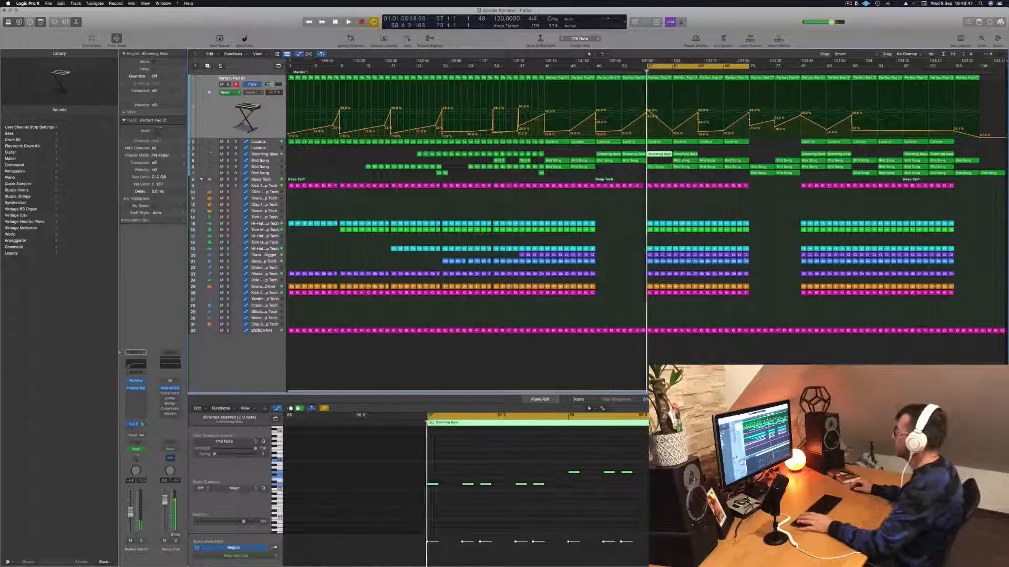
key(space)
shift+click(686, 155)
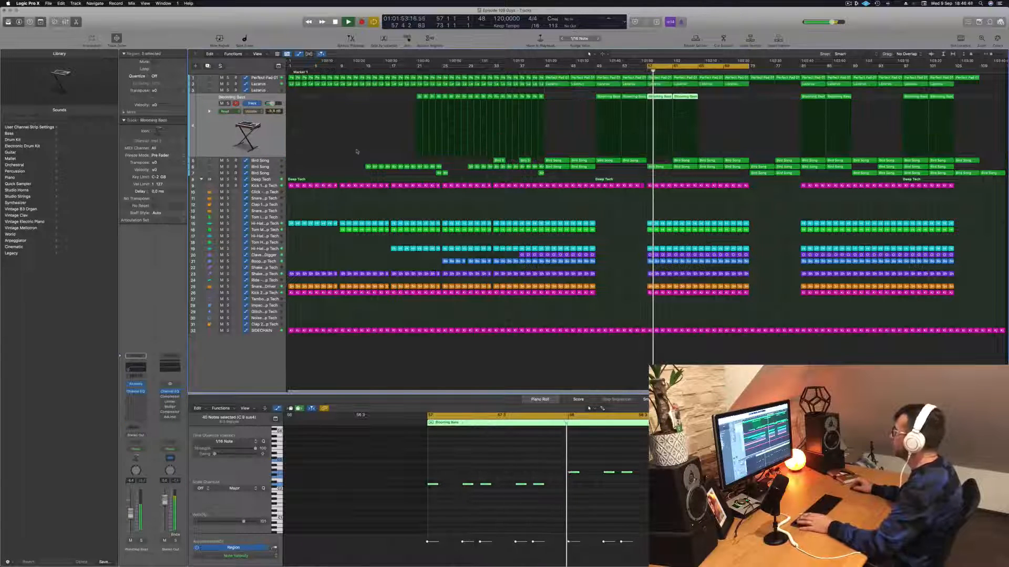
key(space)
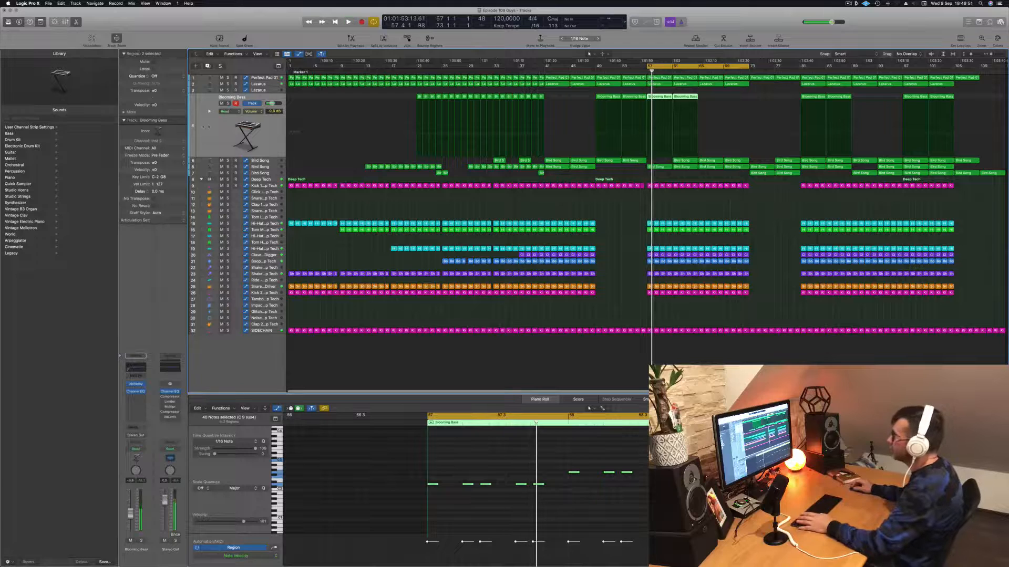
key(space)
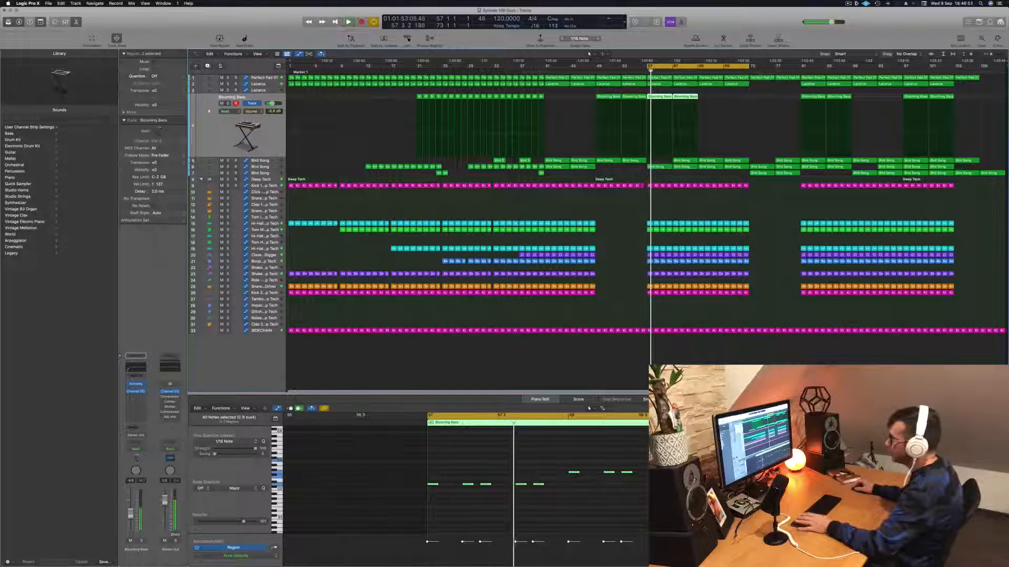
Insert a Compressor on the Blooming Bass track, side-chained to the Kick 1 – Deep Tech instrument, and play the loop.
click(134, 398)
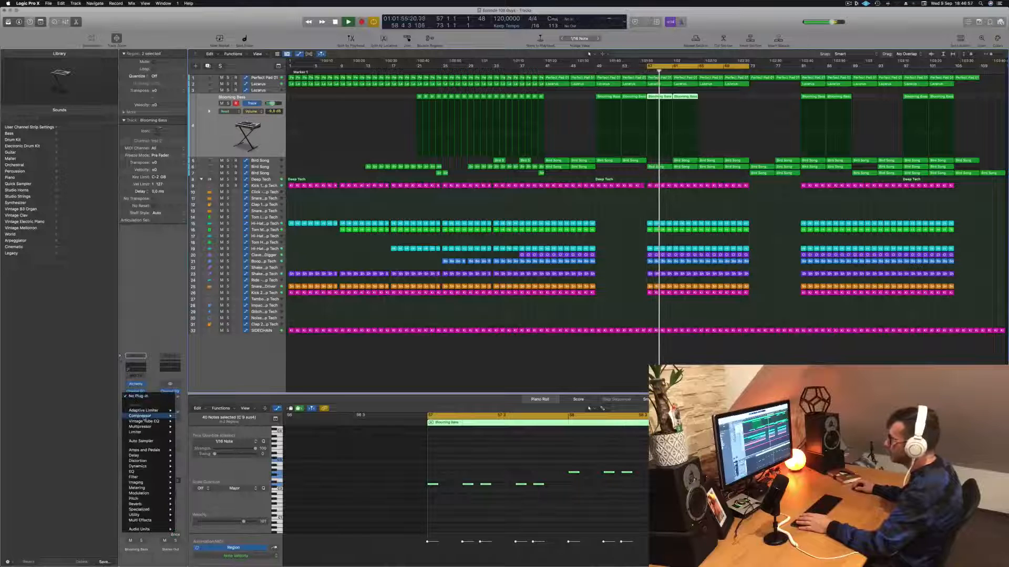
mouse_move(140, 416)
click(186, 416)
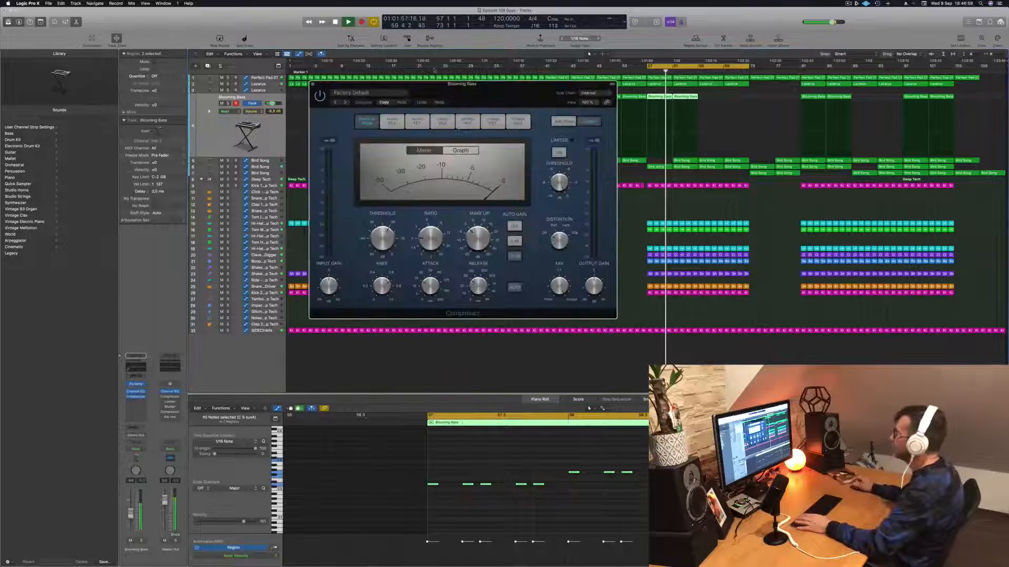
key(space)
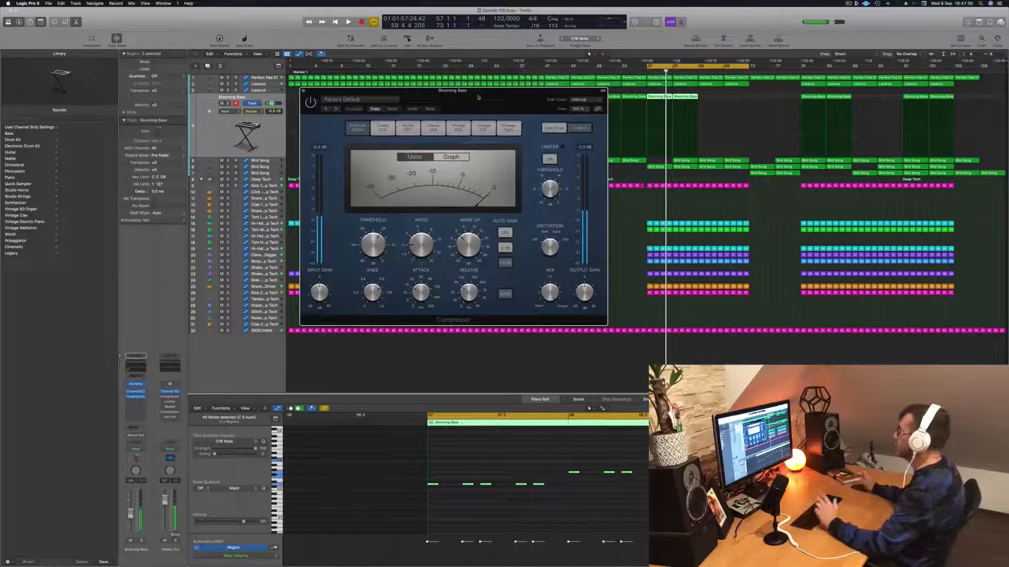
click(583, 100)
mouse_move(583, 120)
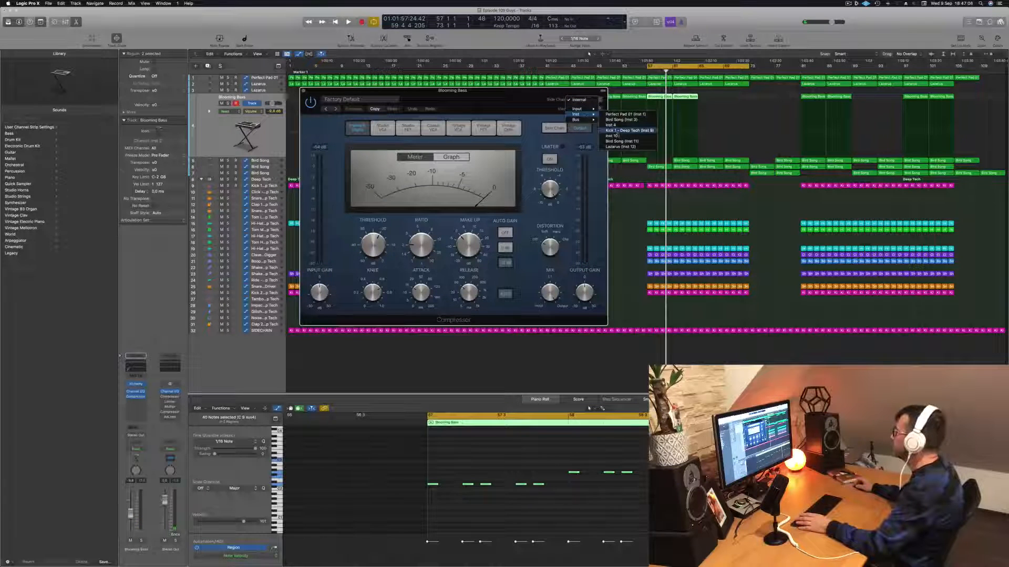
click(628, 130)
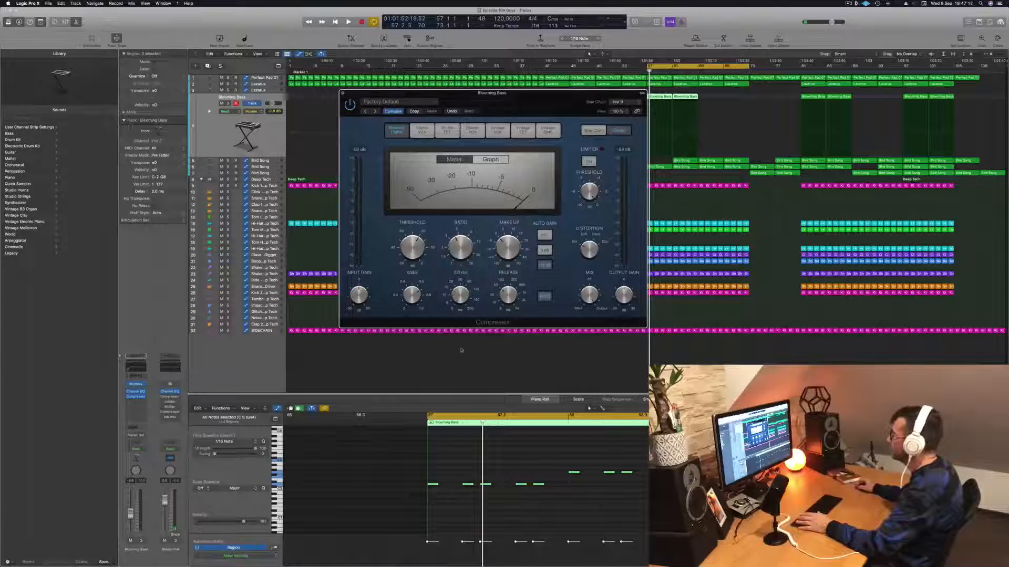
key(space)
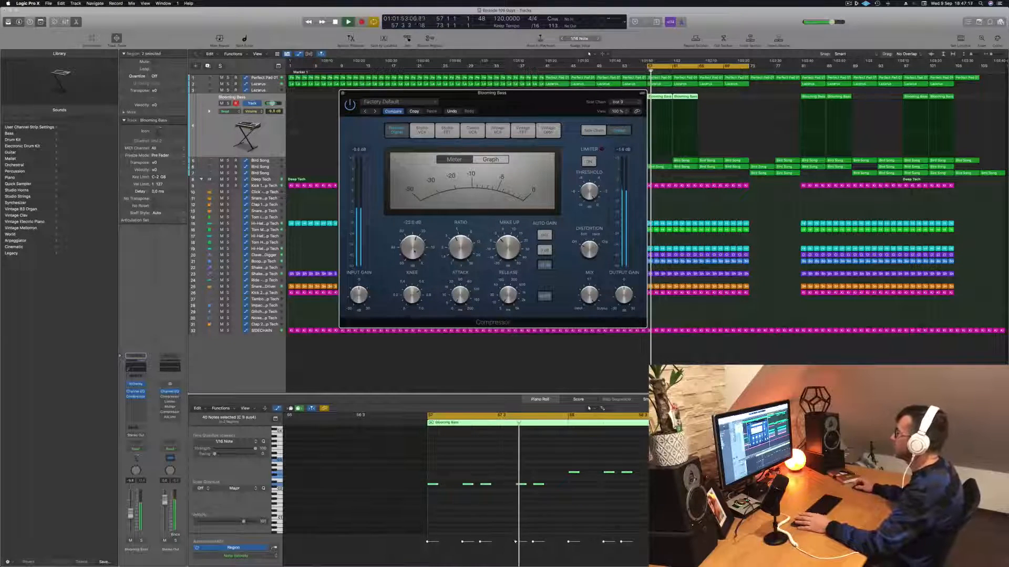
Audition the side-chained bass, close the Compressor and lower the Blooming Bass track volume to -14.4 dB.
drag(514, 105, 580, 121)
key(space)
key(space)
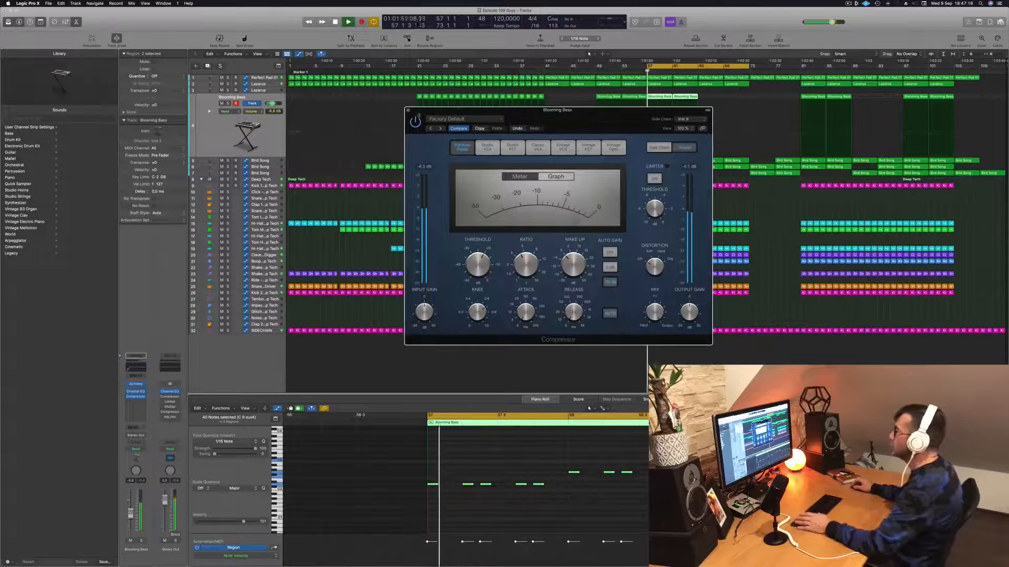
key(super+w)
key(space)
key(space)
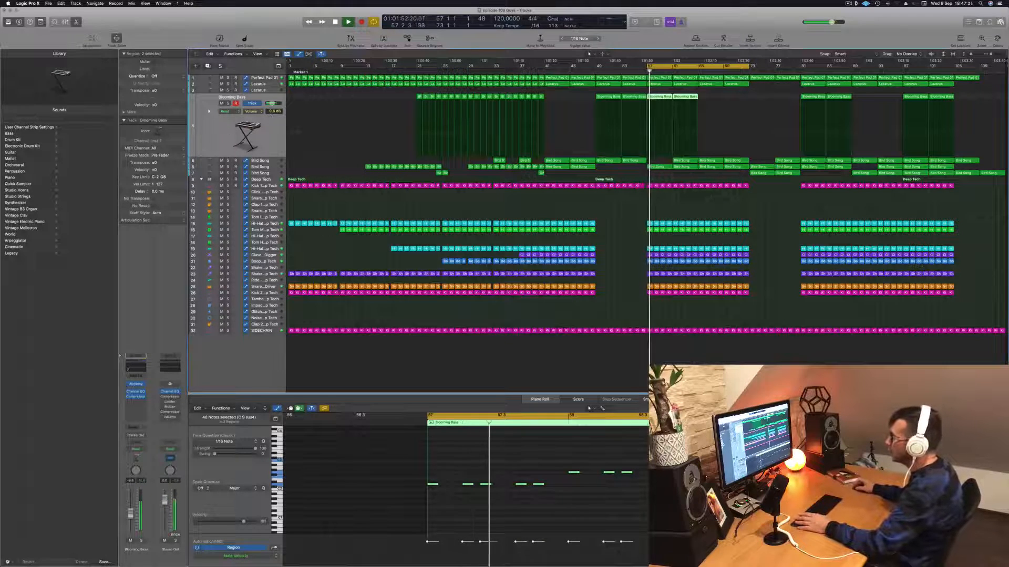
key(space)
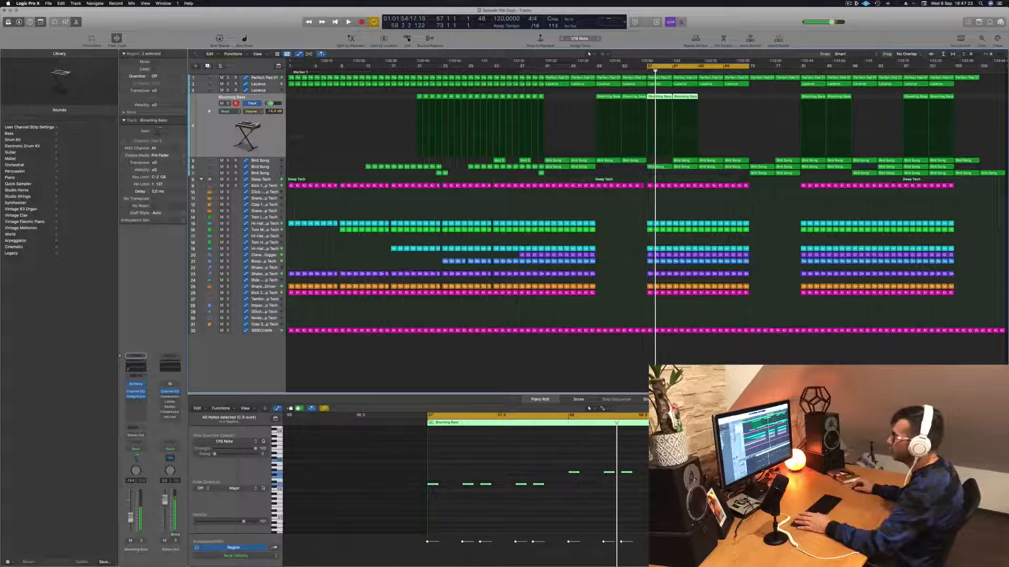
Add a second Compressor to Blooming Bass using the Vintage Opto model and set its threshold to about -29 dB during playback.
click(141, 402)
click(142, 403)
click(141, 404)
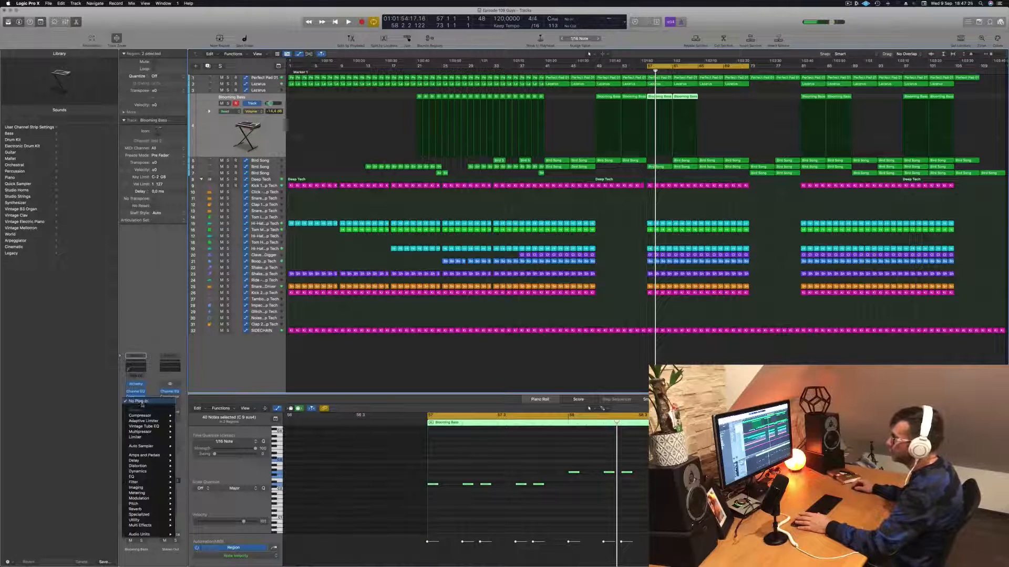
click(187, 415)
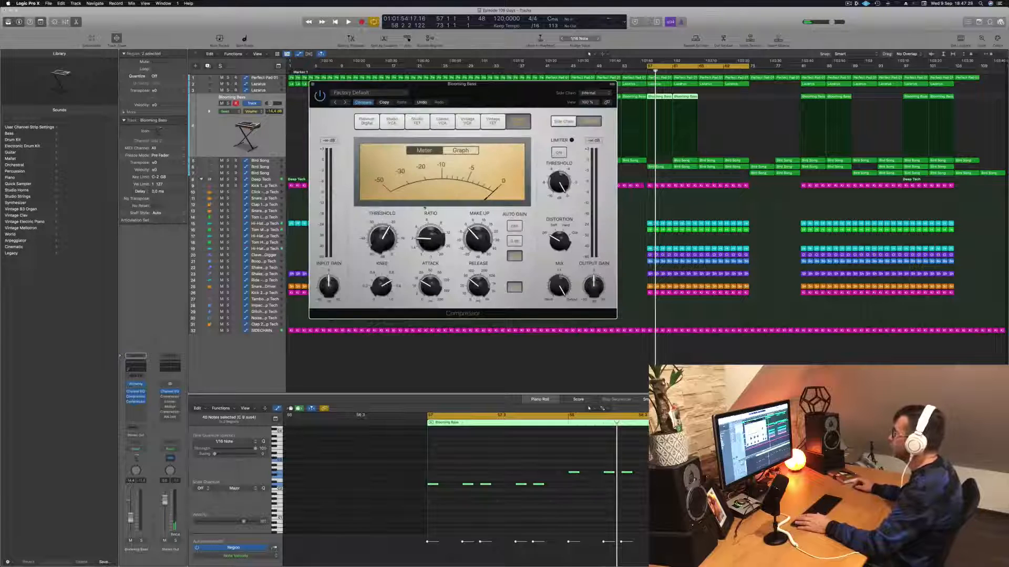
key(space)
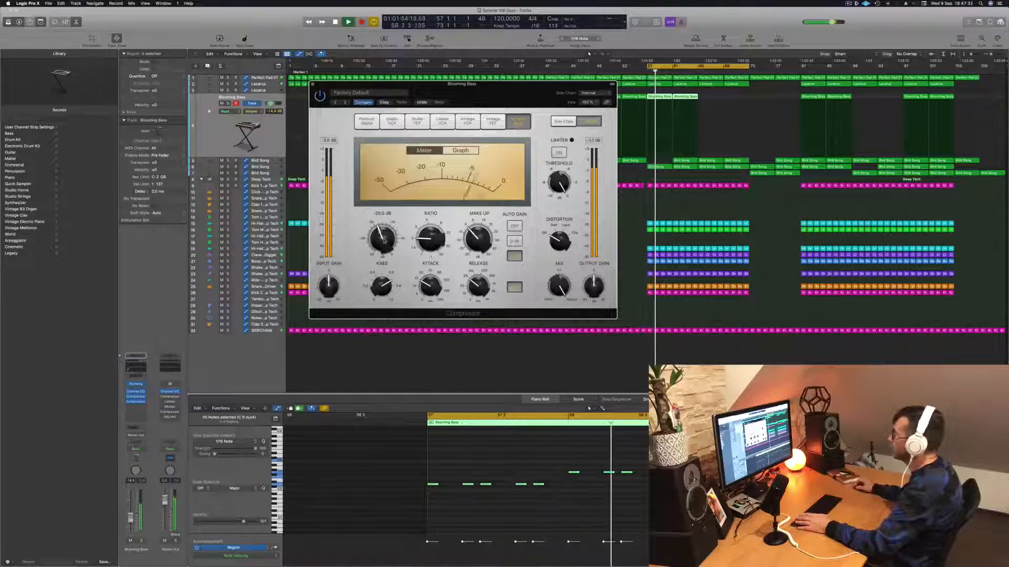
Adjust the second Compressor's release while auditioning the bass, and close the plug-in.
drag(495, 99, 478, 123)
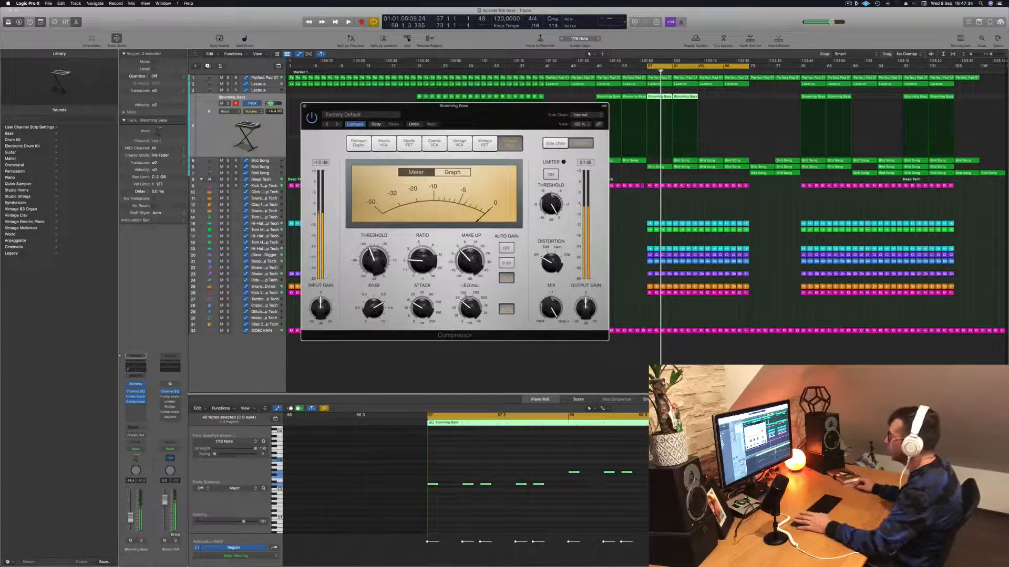
key(space)
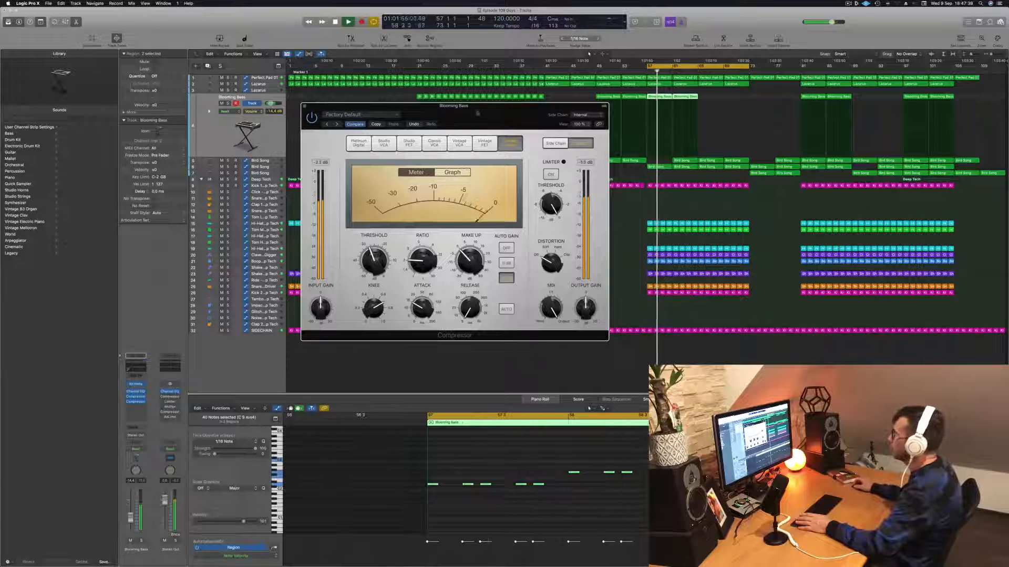
drag(459, 125, 510, 119)
click(355, 101)
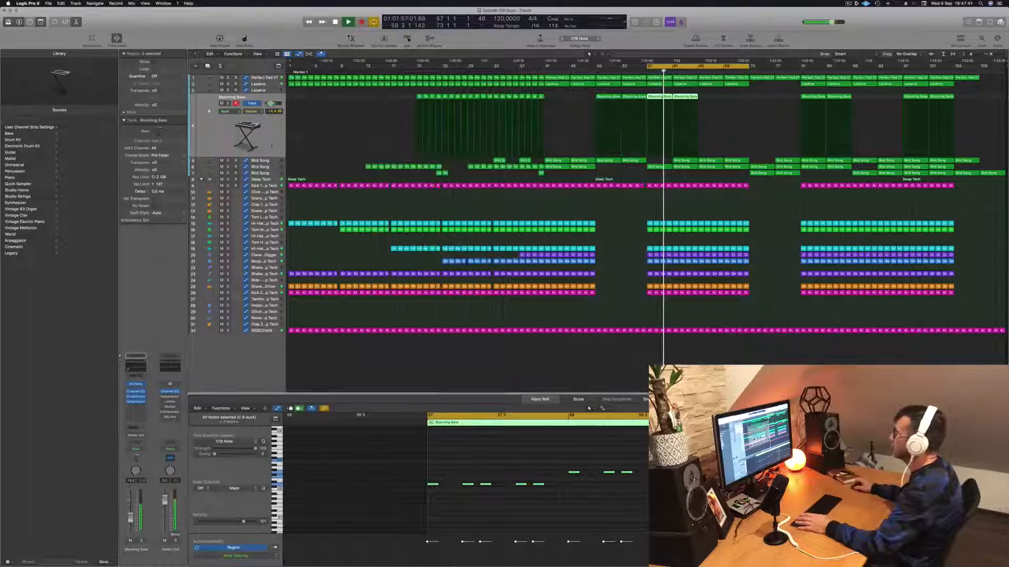
Fine-tune the Cutoff in Blooming Bass's Alchemy instrument during looped playback and lower the track volume to -23.0 dB.
key(space)
key(space)
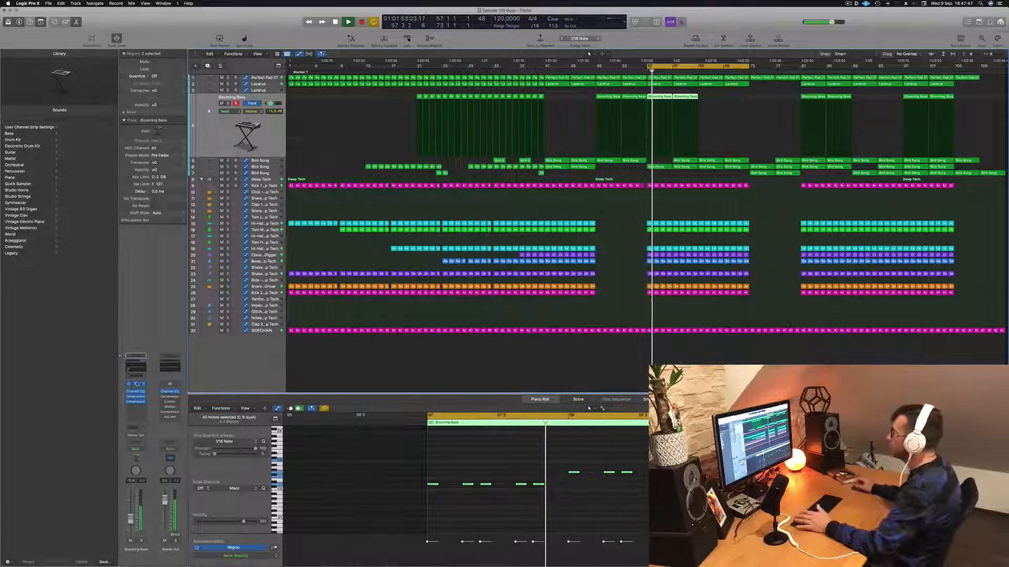
click(137, 384)
drag(574, 91, 533, 91)
key(space)
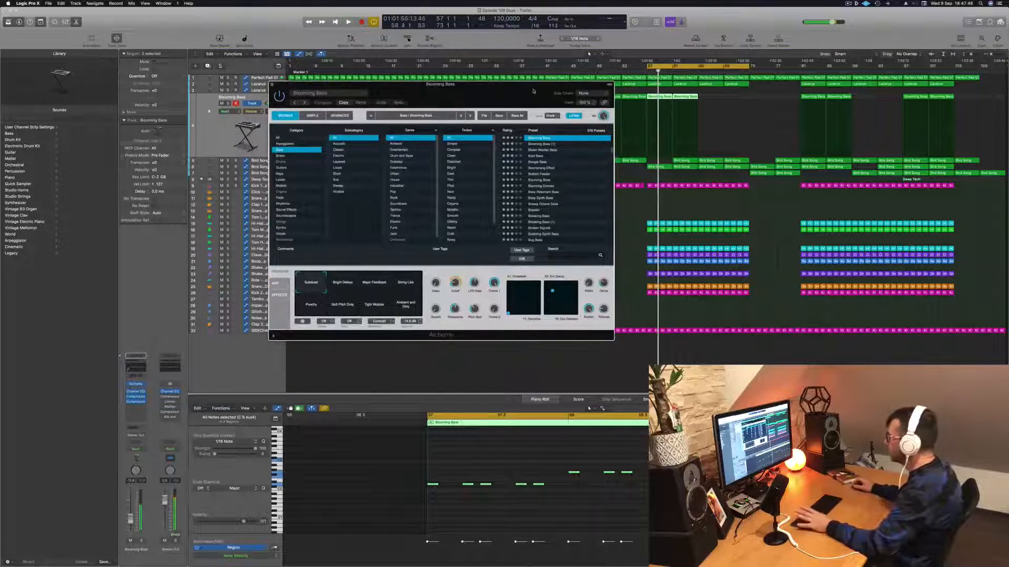
key(space)
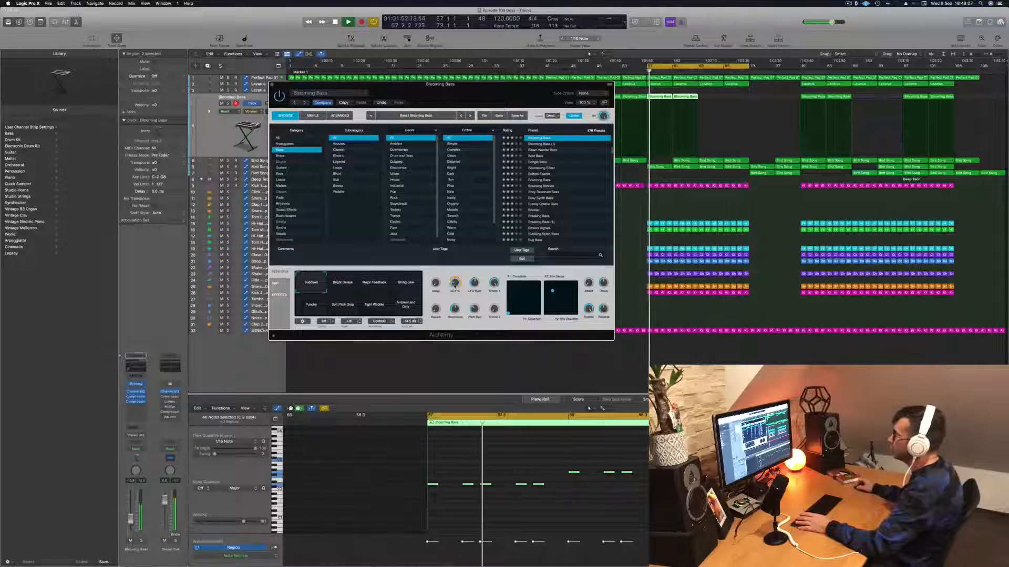
drag(455, 285, 455, 273)
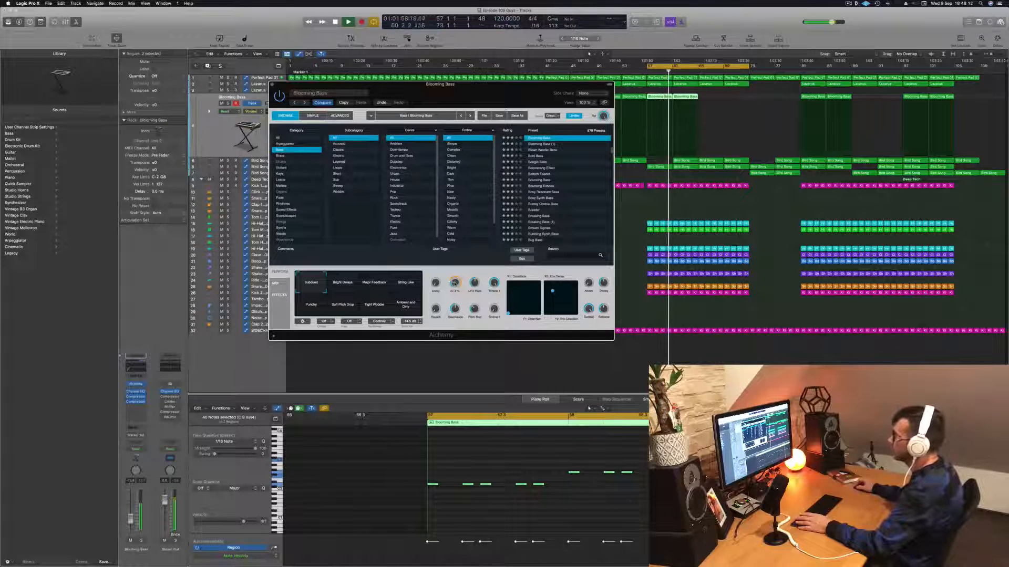
drag(455, 284, 455, 282)
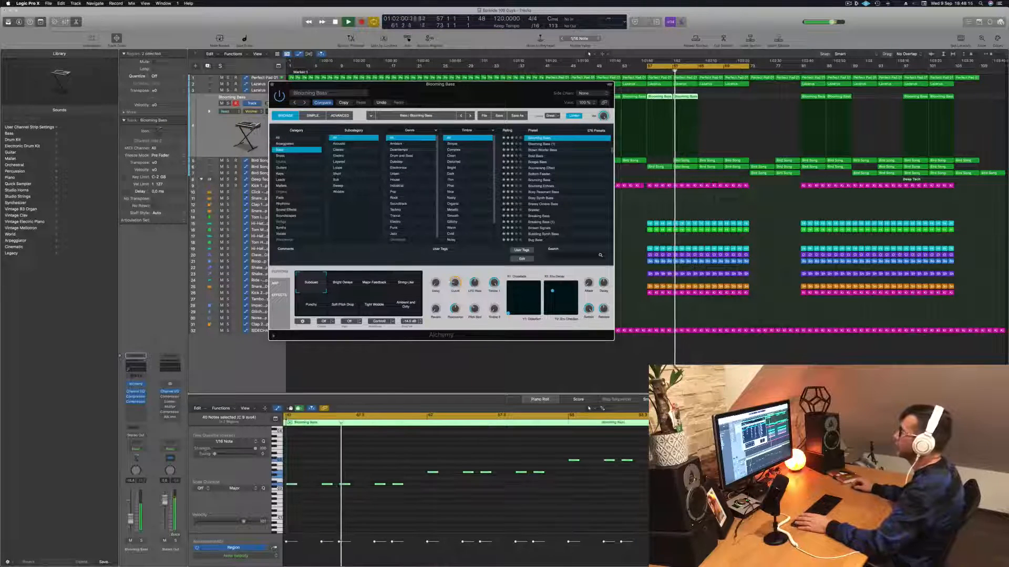
click(272, 85)
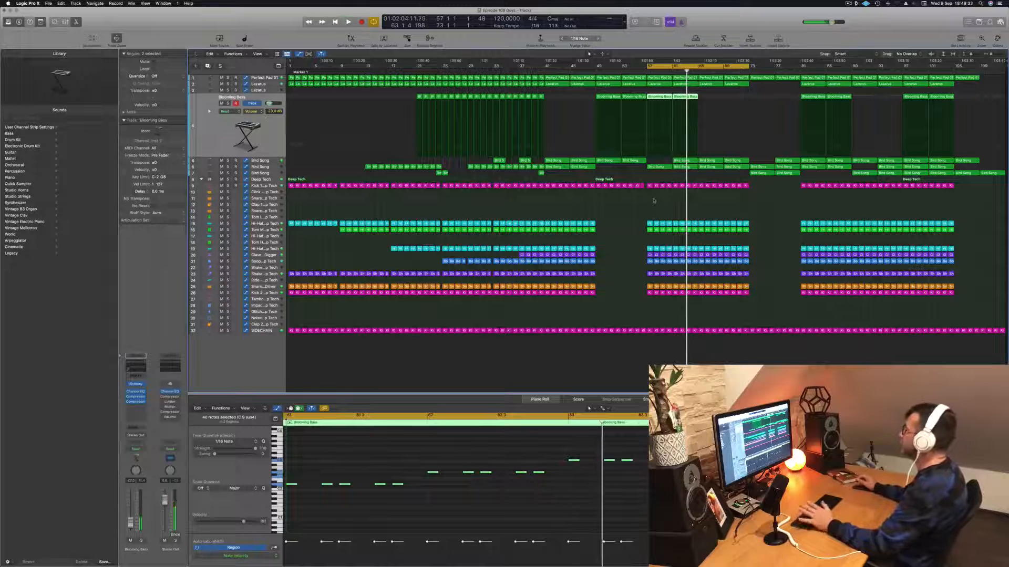
key(space)
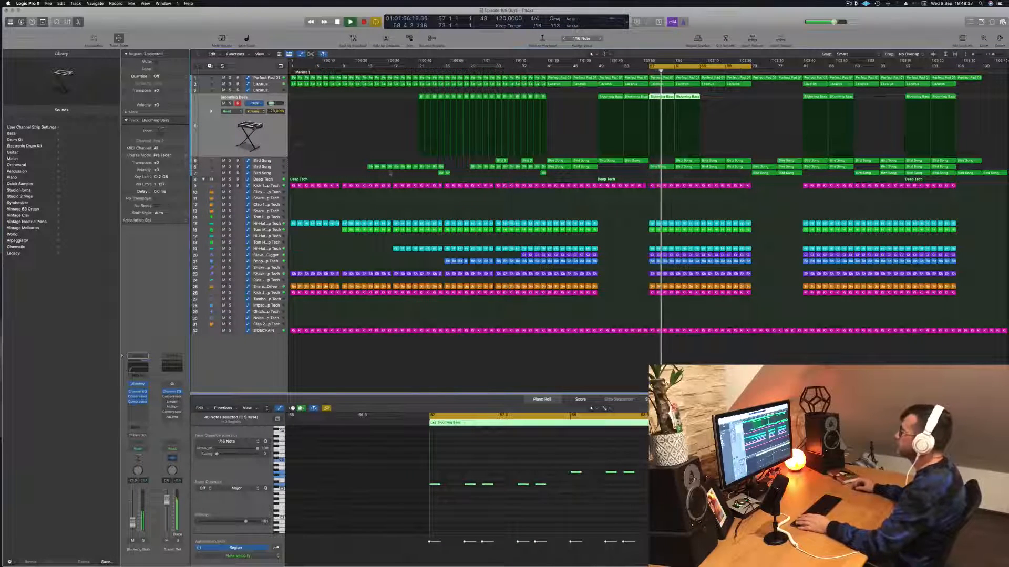
Restart playback near bar 57 and delete the Bird Song region at bar 61 from the upper Bird Song track.
click(265, 166)
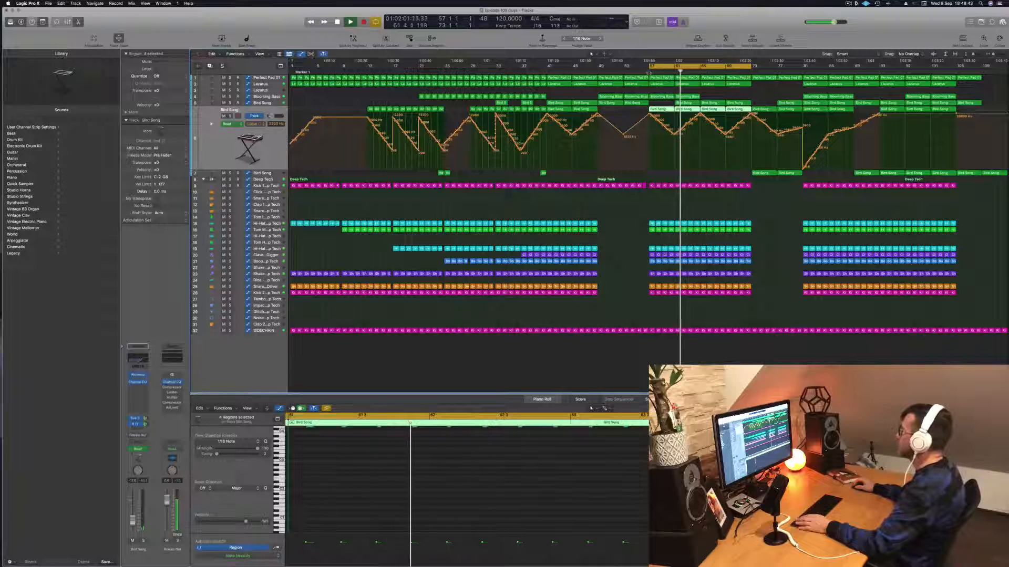
click(644, 72)
click(686, 104)
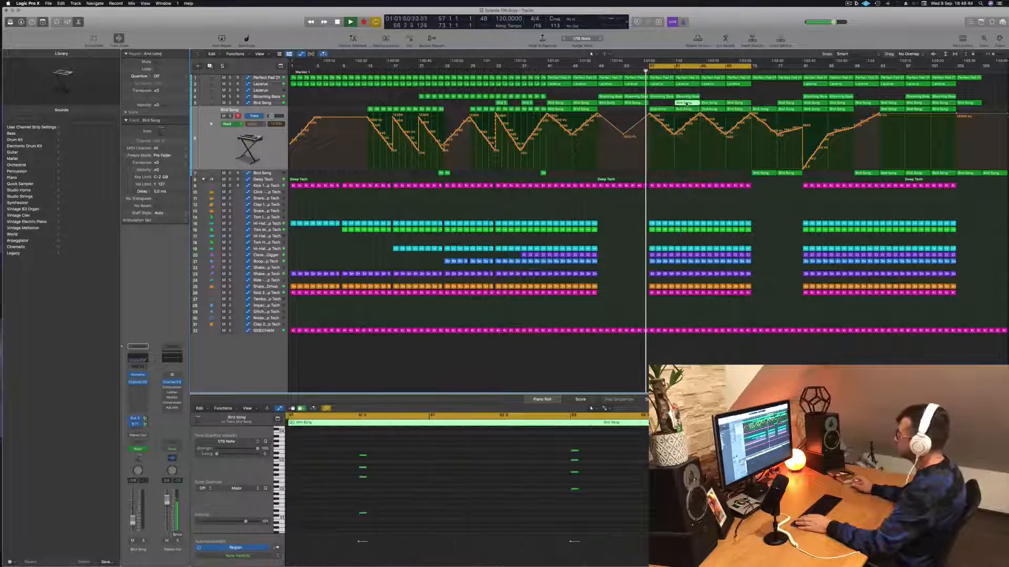
key(Delete)
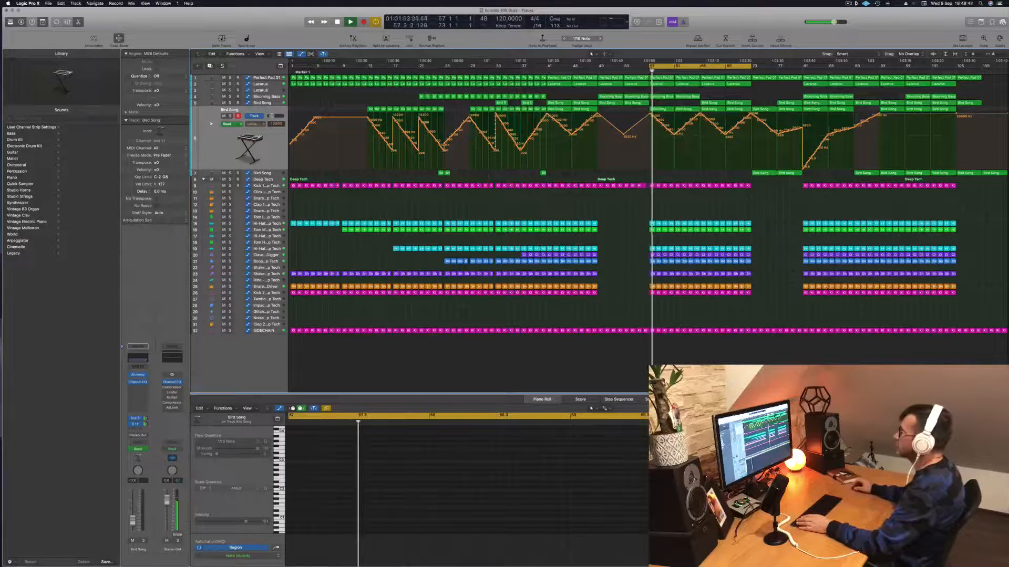
Replace the Perfect Pad 01 region at bar 61 with a copy of the region at bar 57.
click(266, 79)
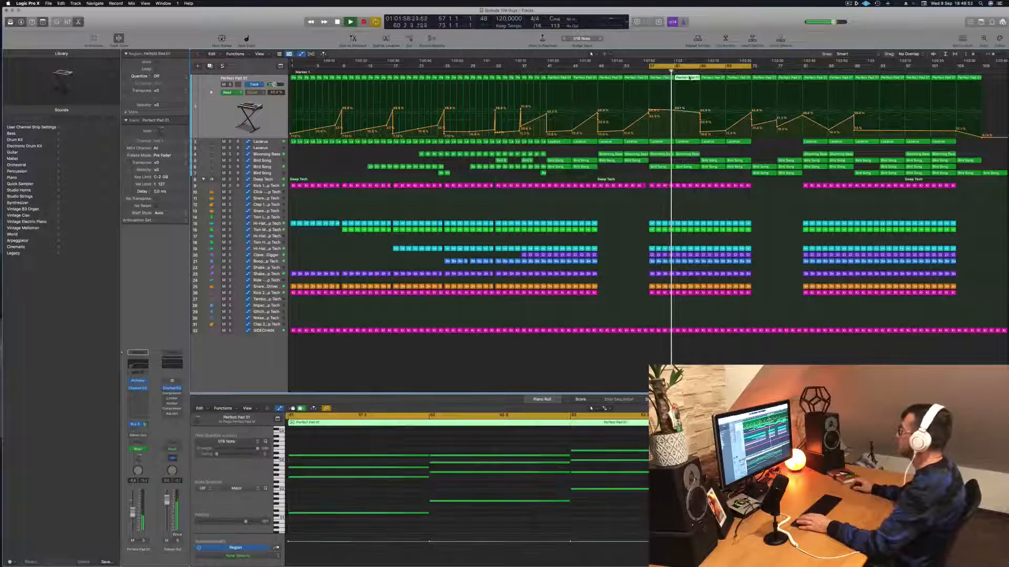
key(Delete)
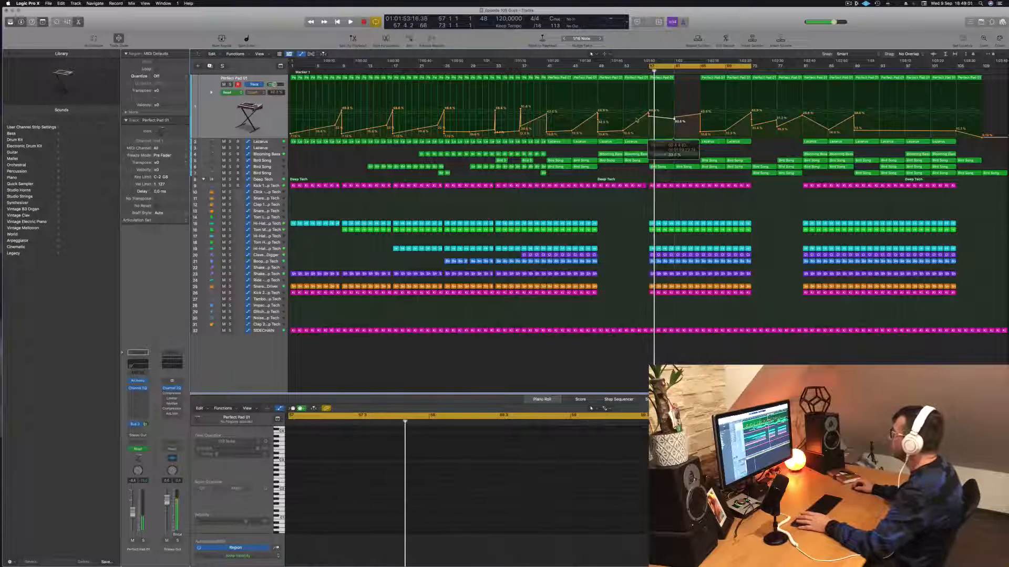
key(space)
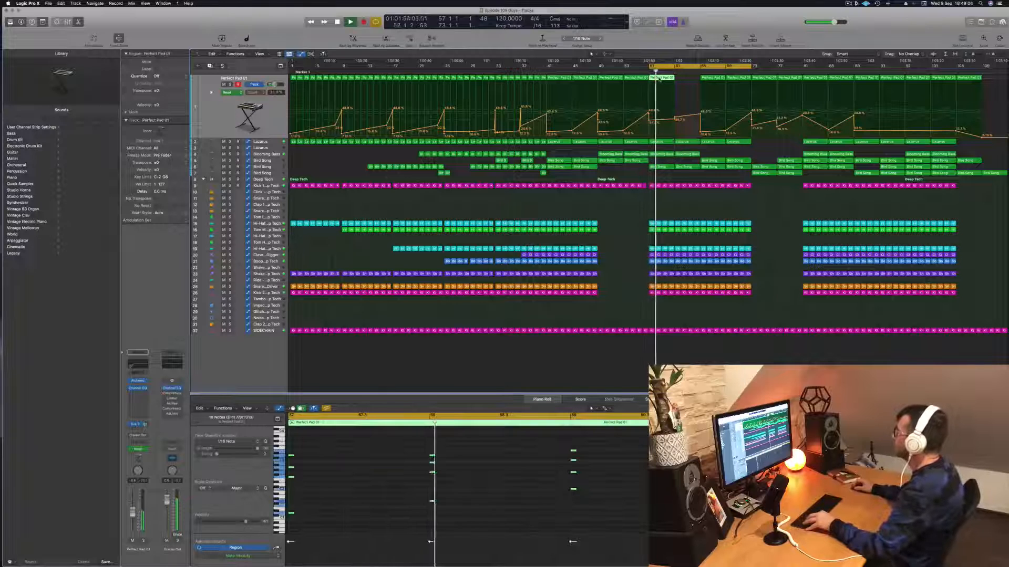
drag(663, 80, 687, 81)
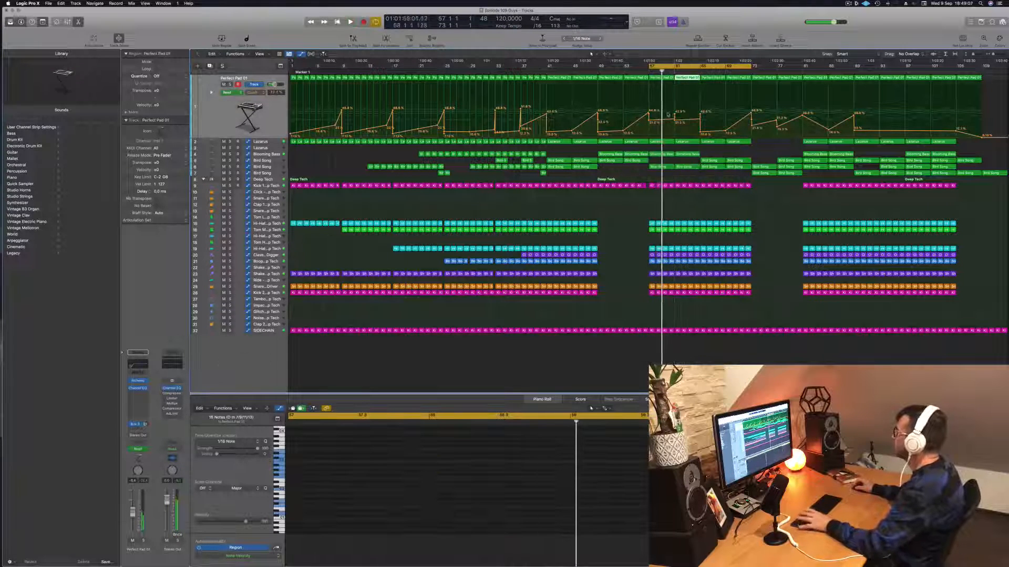
Level out the Perfect Pad 01 automation between bars 57 and 65, and restart playback from bar 57.
drag(675, 115, 675, 121)
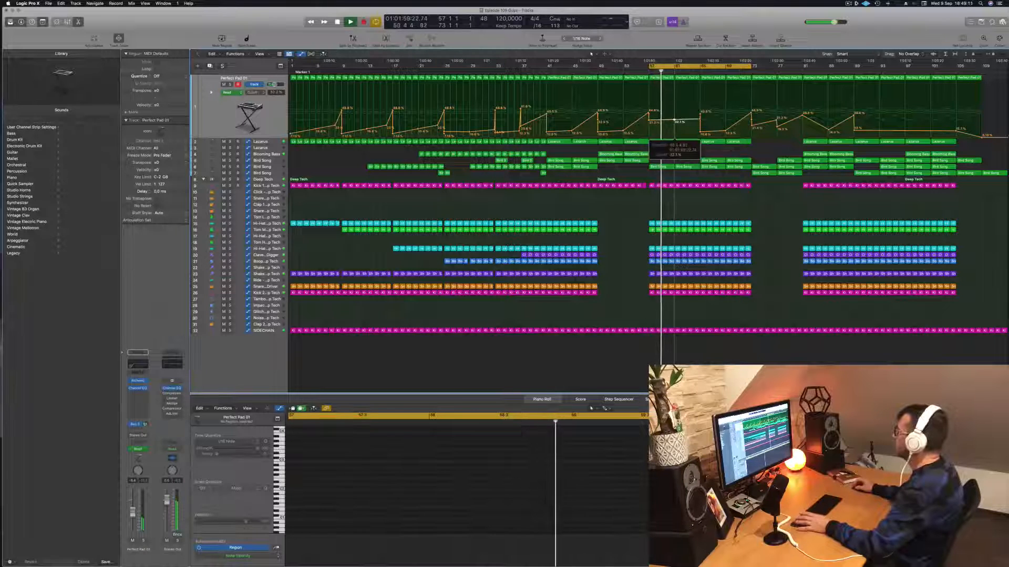
key(space)
key(space)
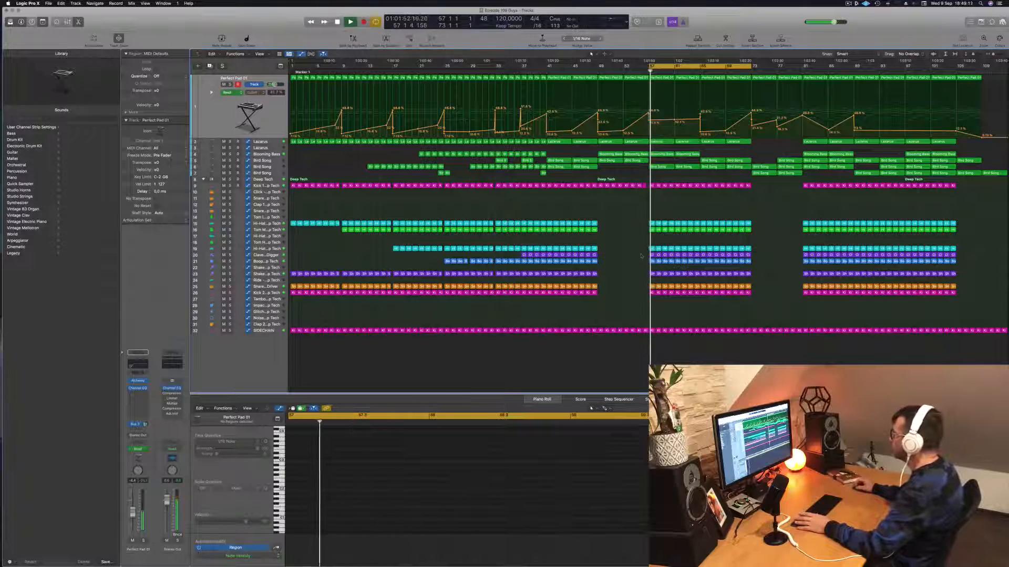
Delete the Clave - Crate Digger regions and the middle Bird Song track's two regions between bars 57 and 65.
drag(642, 254, 691, 255)
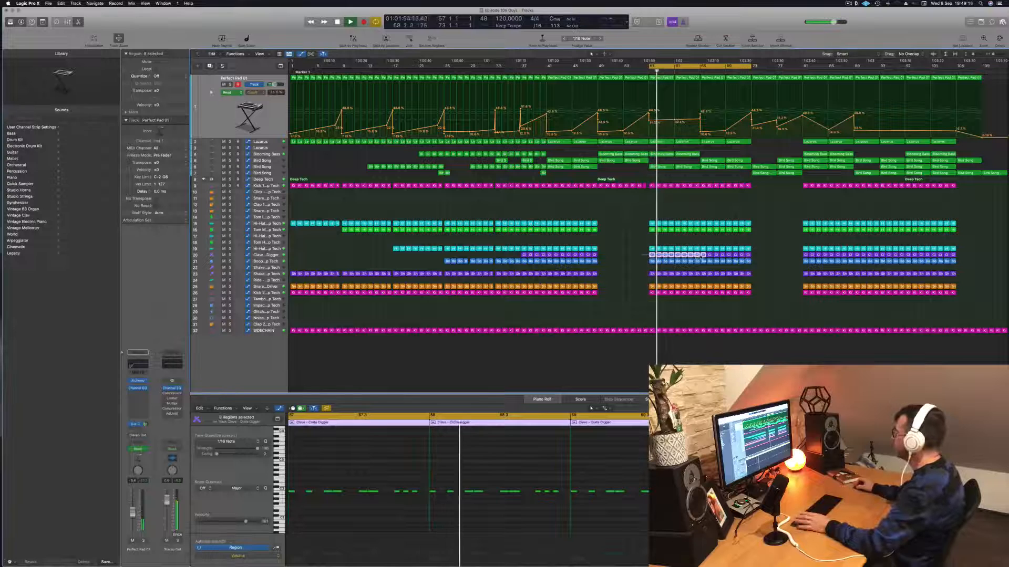
key(Delete)
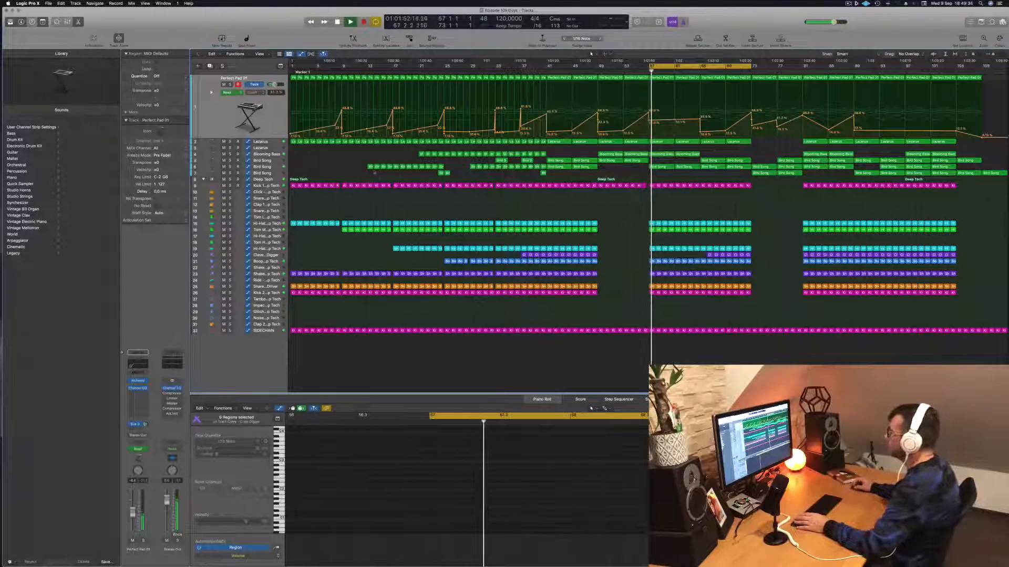
click(267, 167)
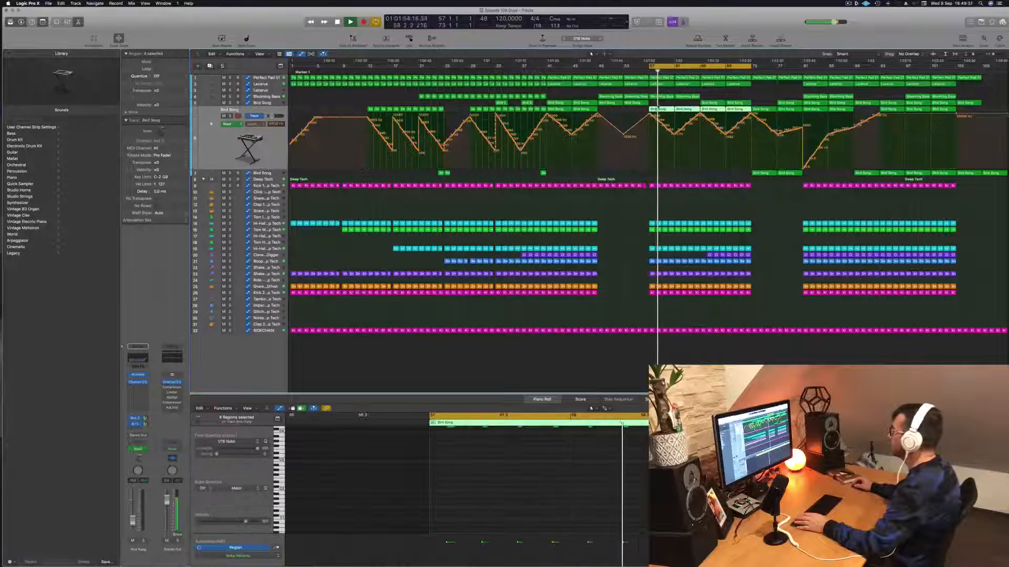
click(666, 104)
drag(666, 104, 678, 110)
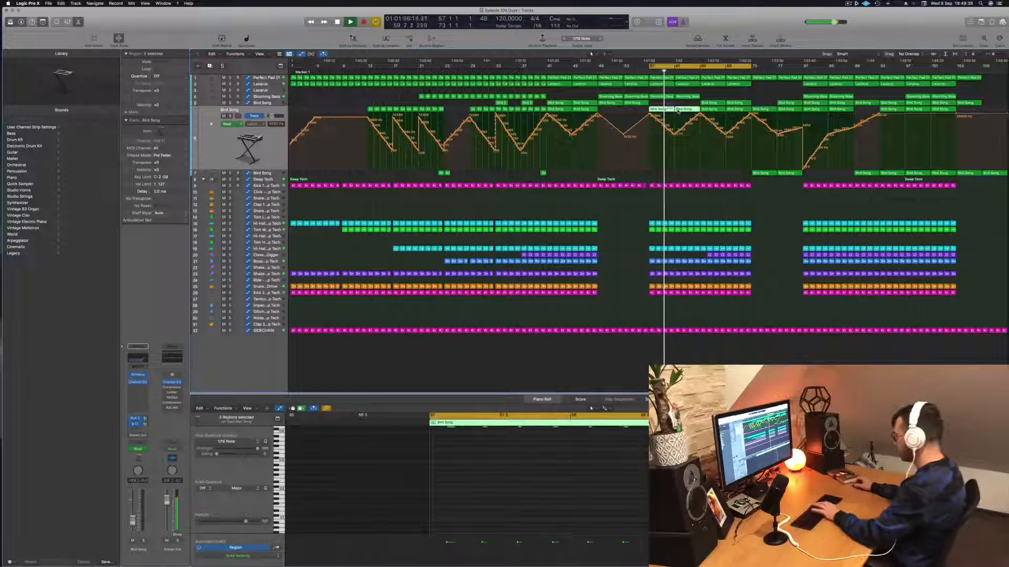
key(Delete)
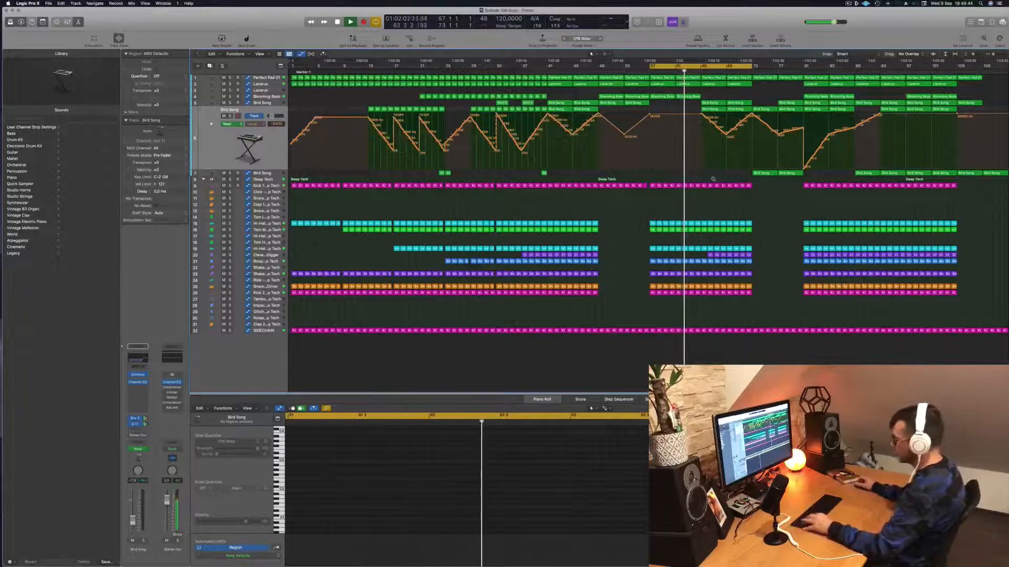
Reshape the upper Lazarus track's automation into a steady rise up to bar 65, a drop there, and a gentle rise to bar 73.
scroll(704, 183, up, 4)
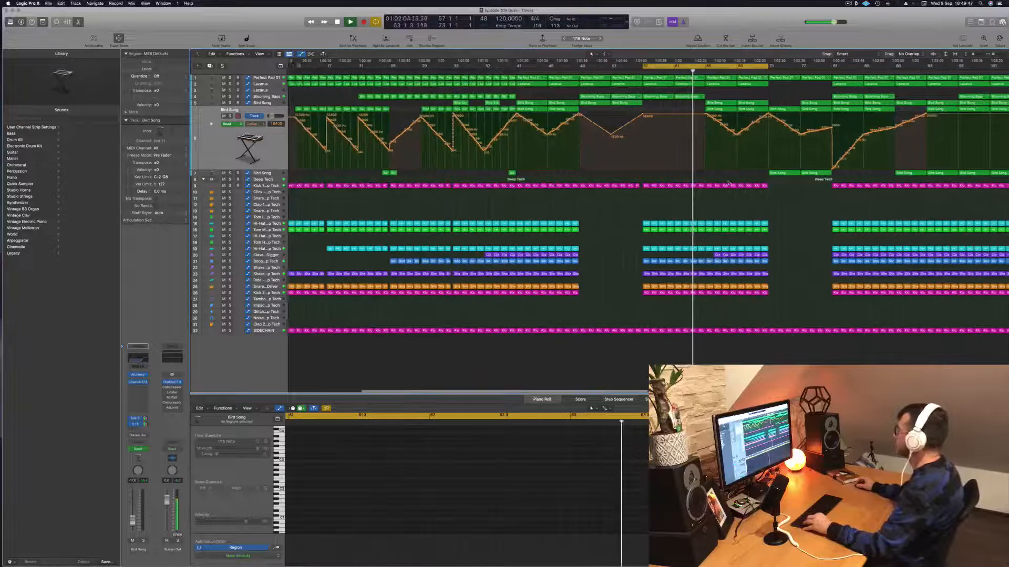
scroll(729, 181, down, 2)
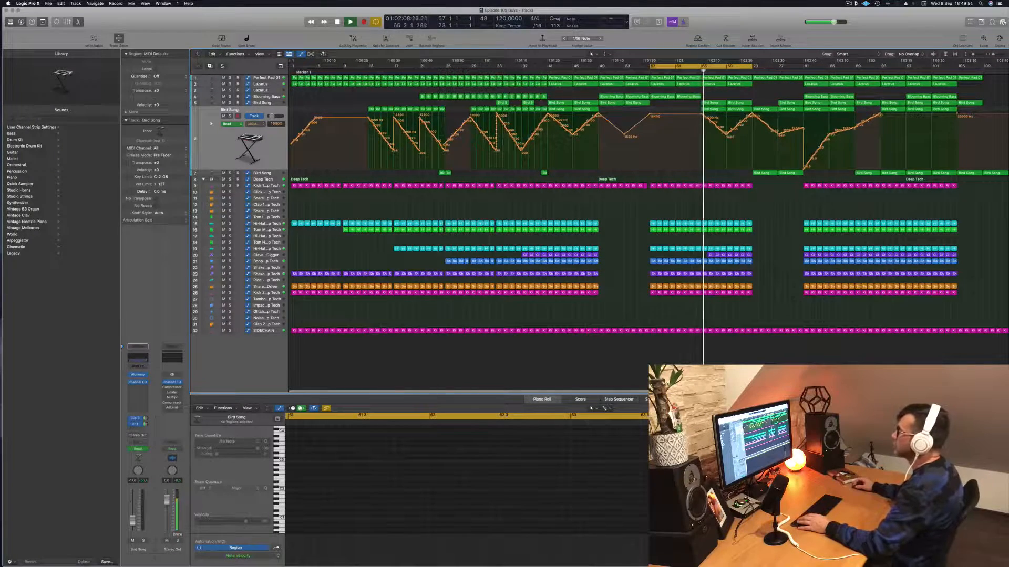
click(252, 85)
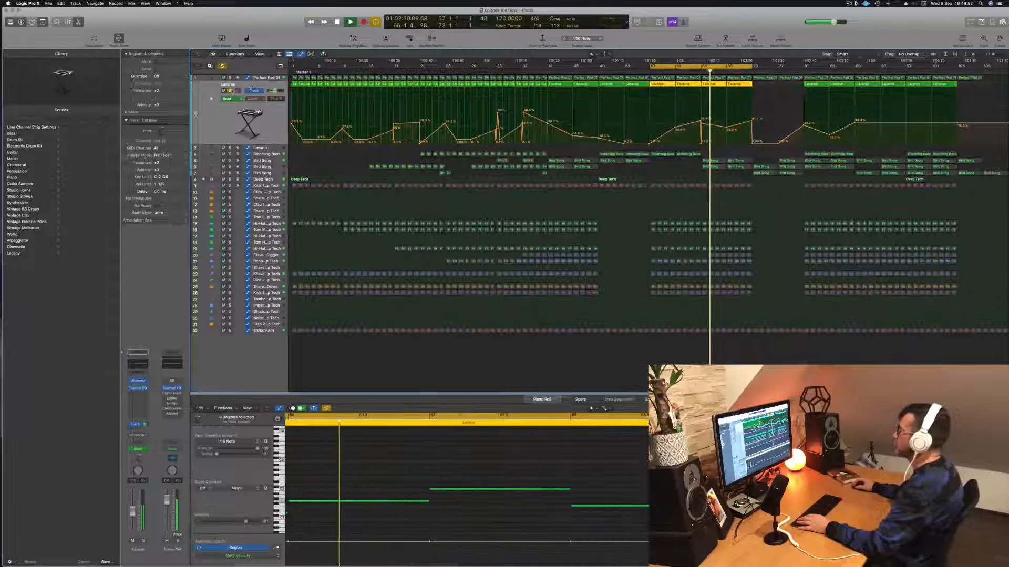
key(space)
key(space)
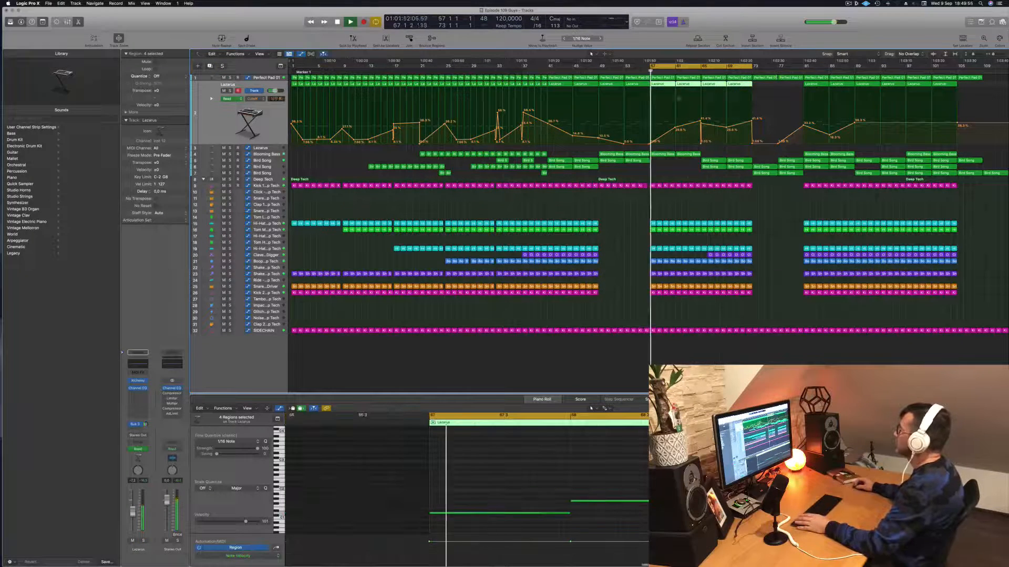
drag(726, 127, 693, 128)
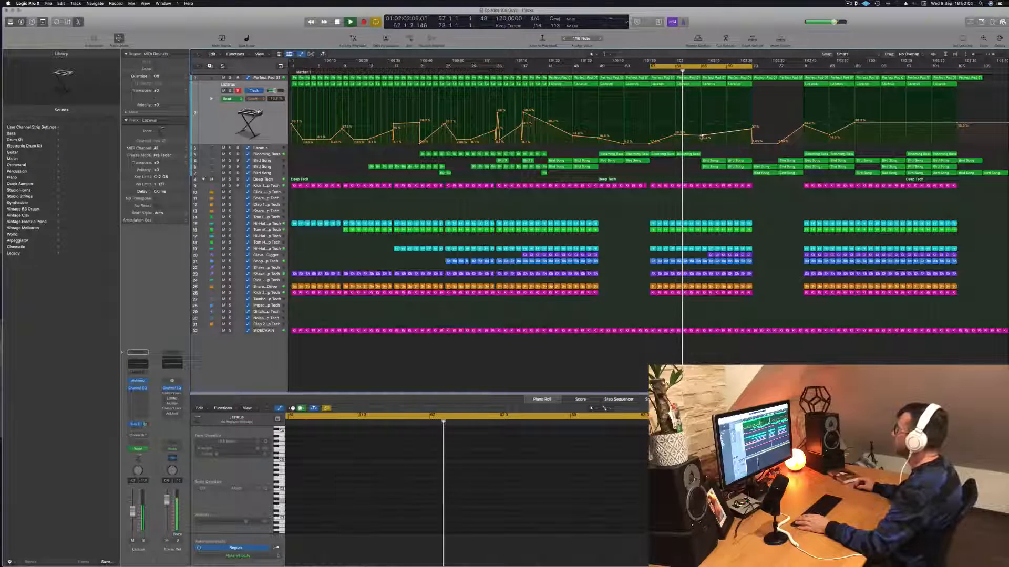
drag(702, 136, 703, 135)
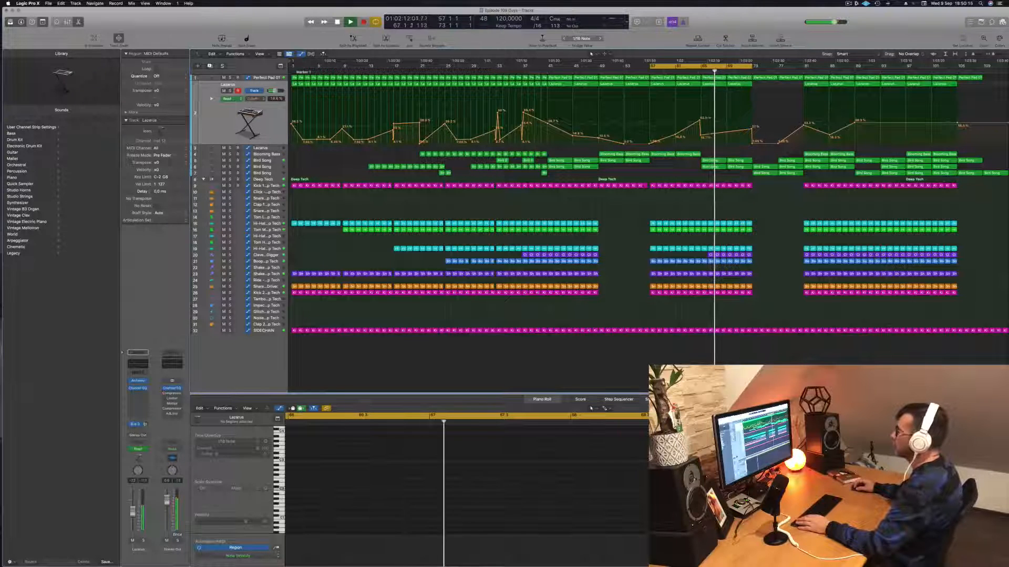
Copy the two Bird Song regions at bars 73 and 77 on the lowest Bird Song track to bars 65 and 69.
click(278, 161)
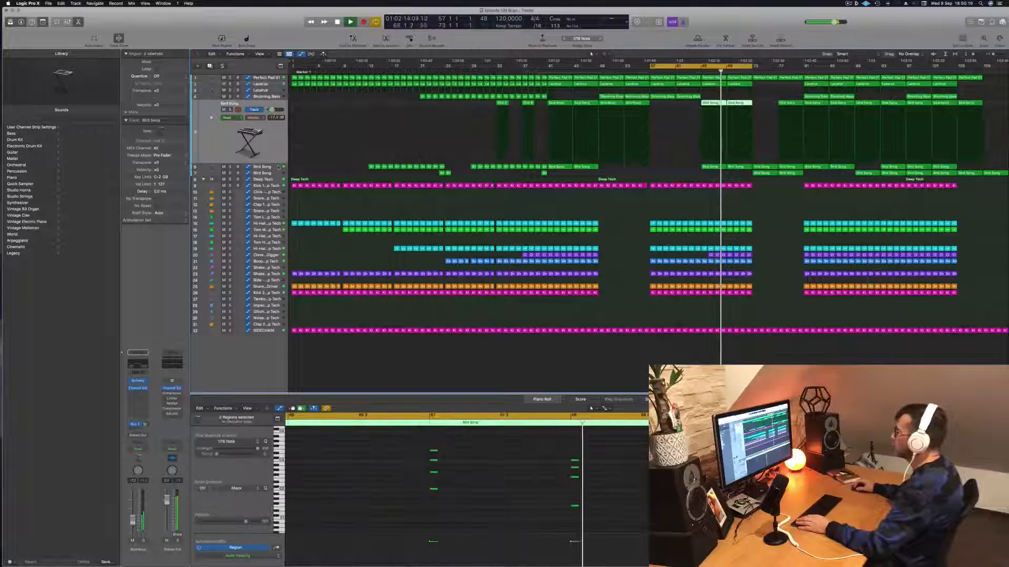
key(Down)
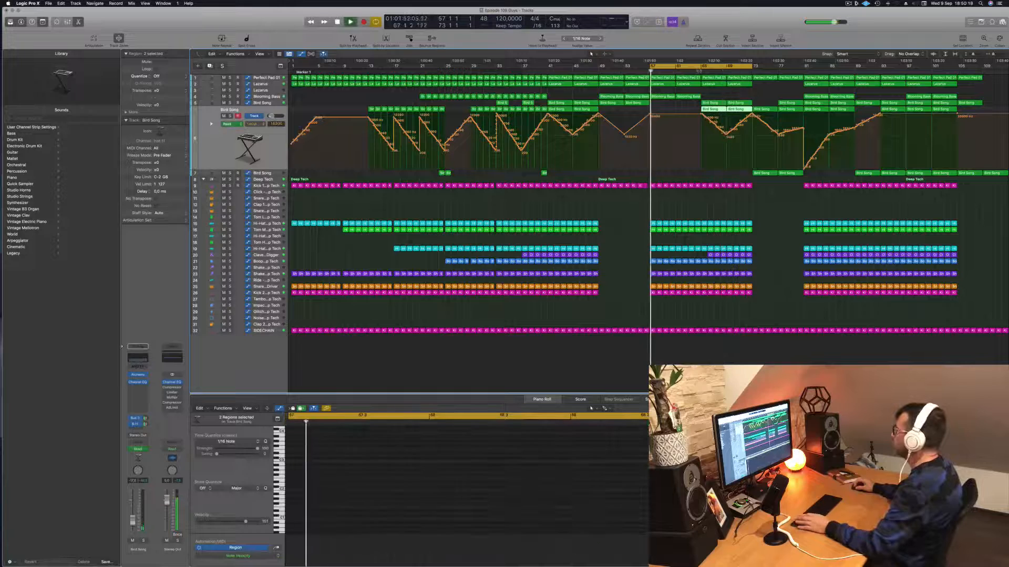
drag(770, 175, 739, 175)
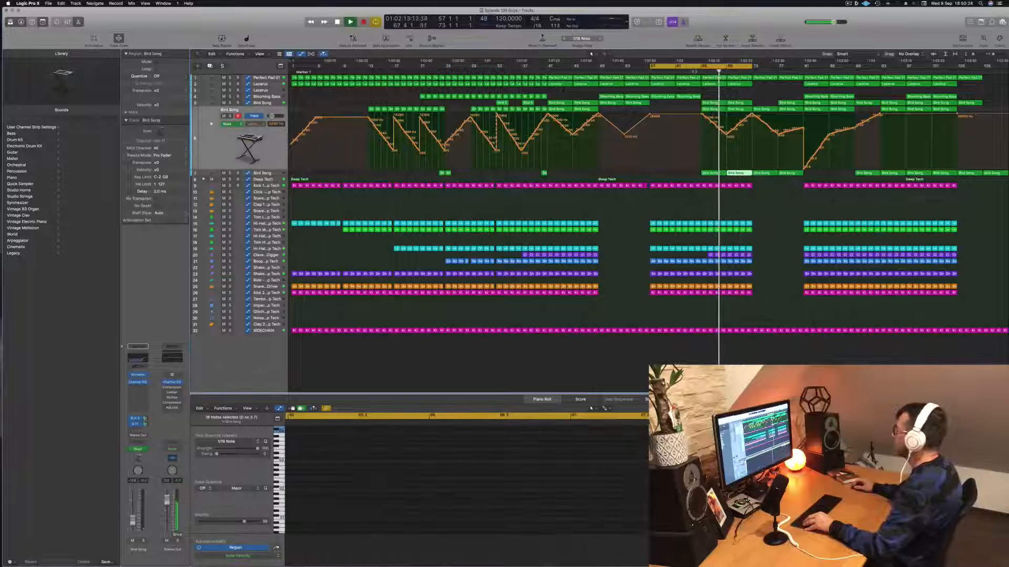
Add volume automation to the lowest Bird Song track, dipping at bar 65 and rising back by bar 73.
click(269, 174)
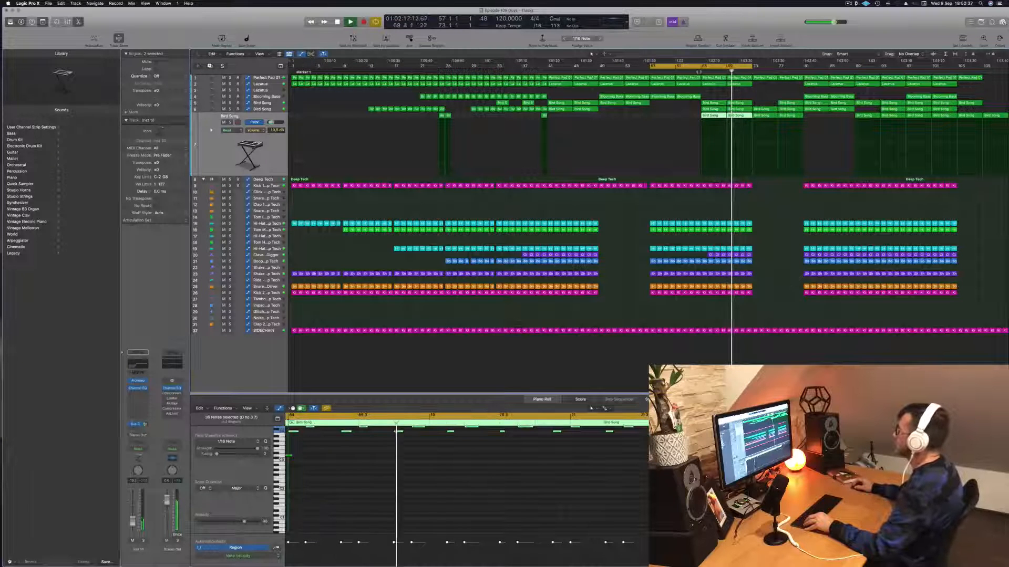
key(shift+space)
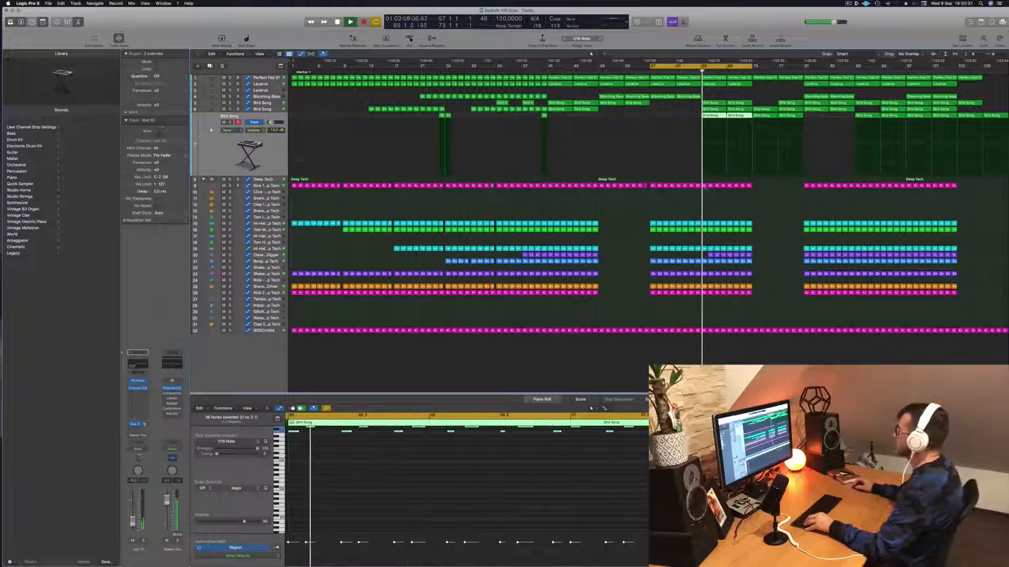
click(751, 164)
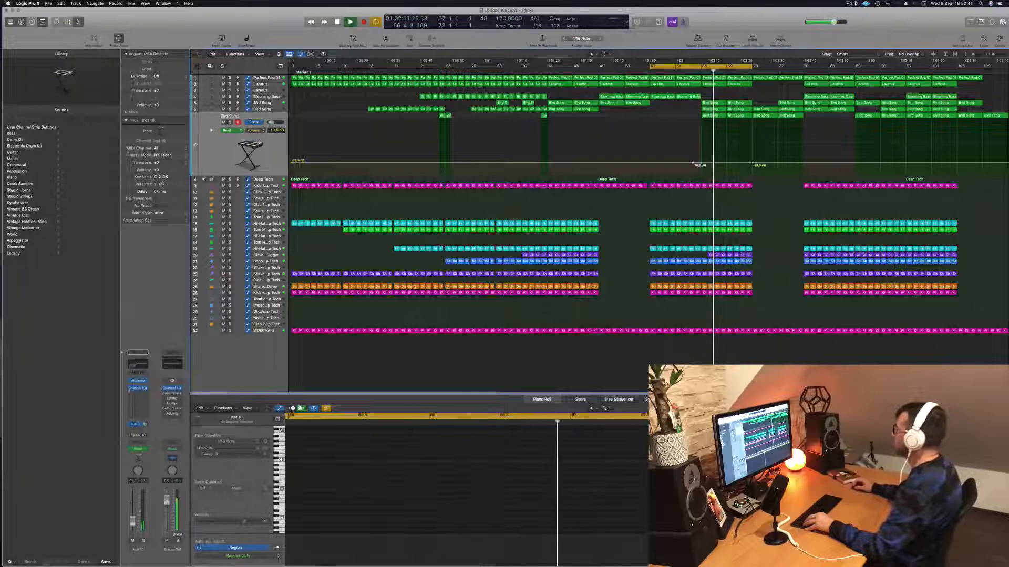
key(Return)
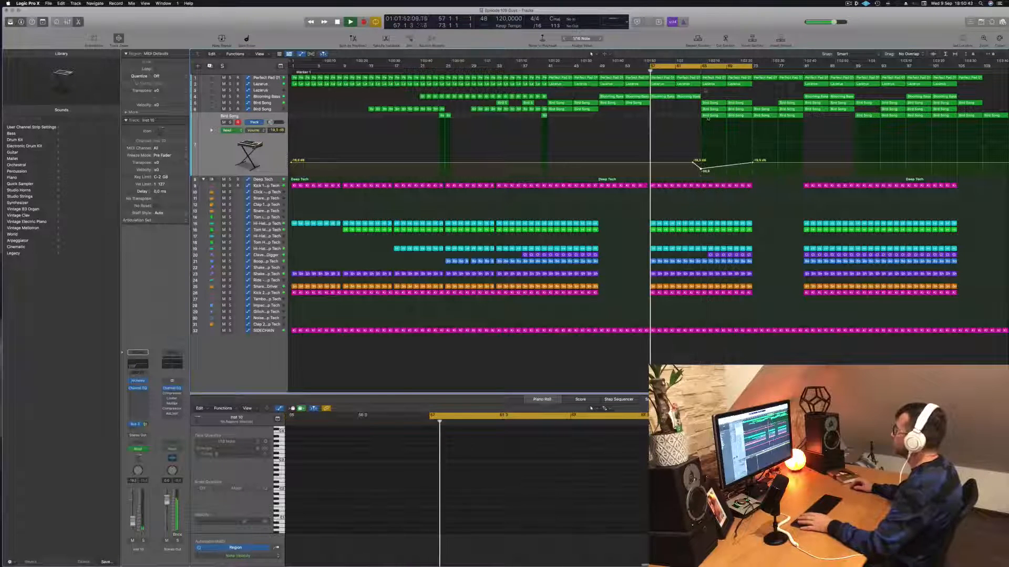
Move the cycle range to bars 65–81 and fine-tune the lowest Bird Song track's volume dip at bar 65 during playback.
drag(711, 67, 763, 67)
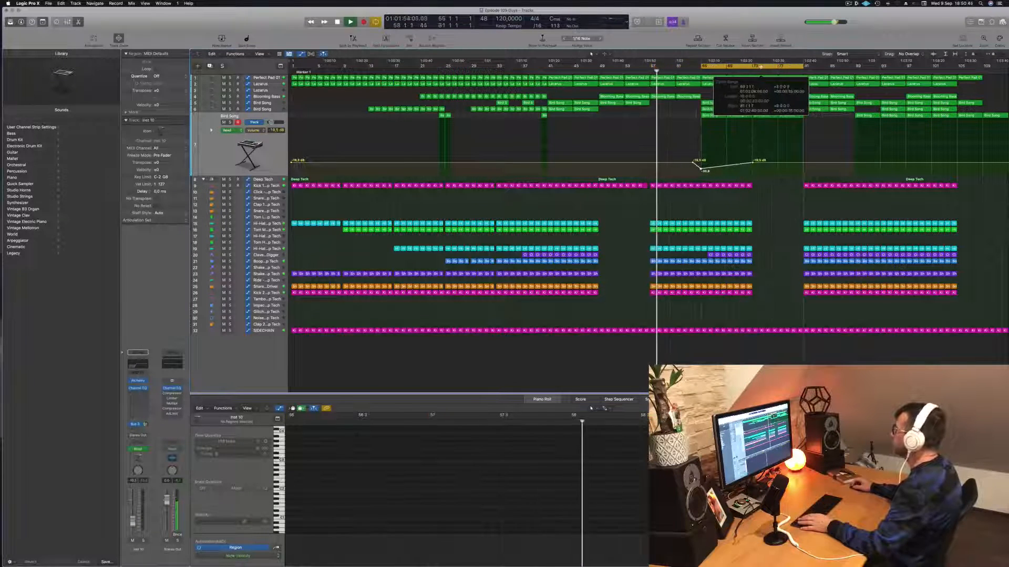
key(Return)
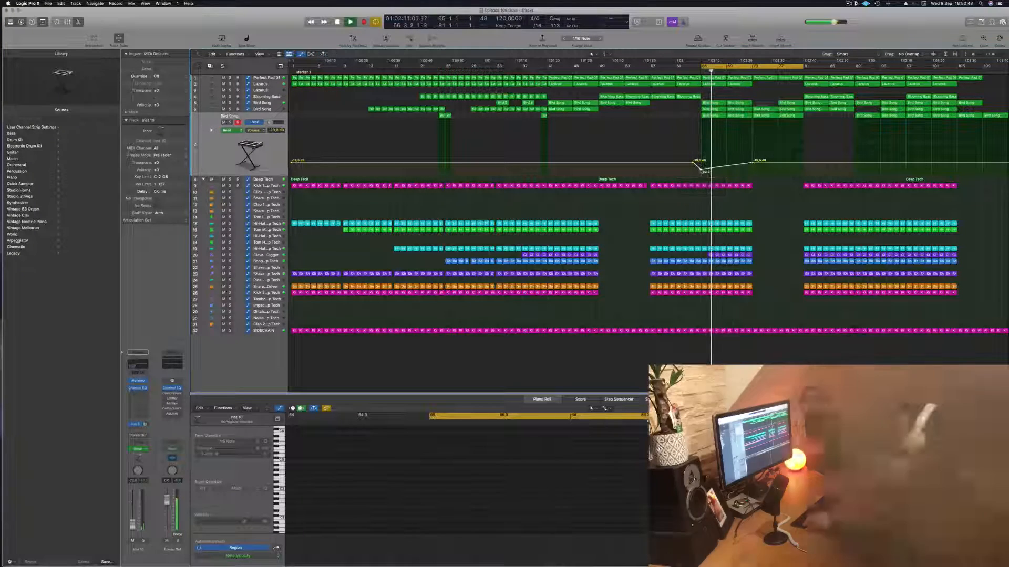
scroll(726, 117, up, 5)
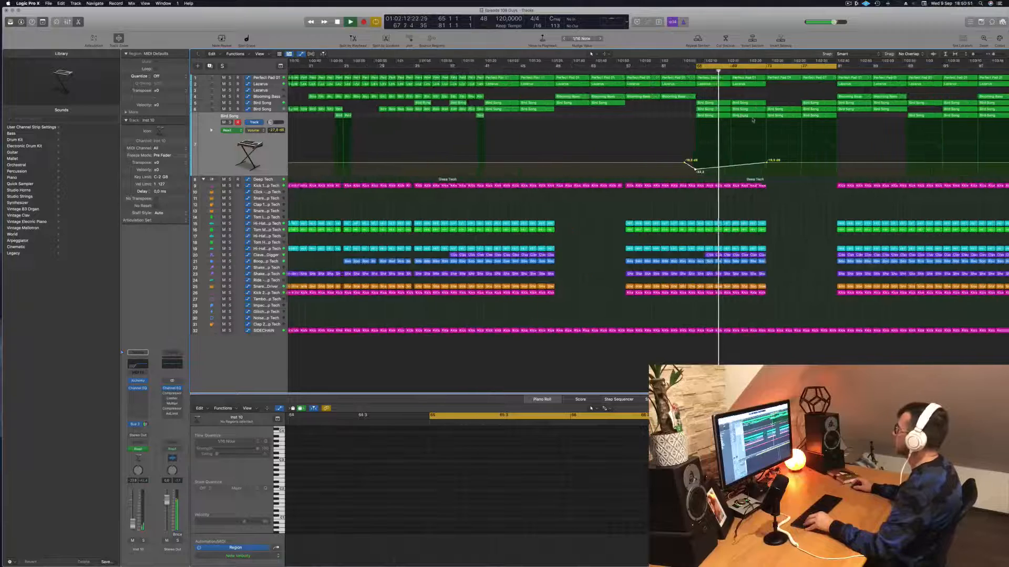
scroll(750, 122, down, 3)
scroll(750, 121, down, 2)
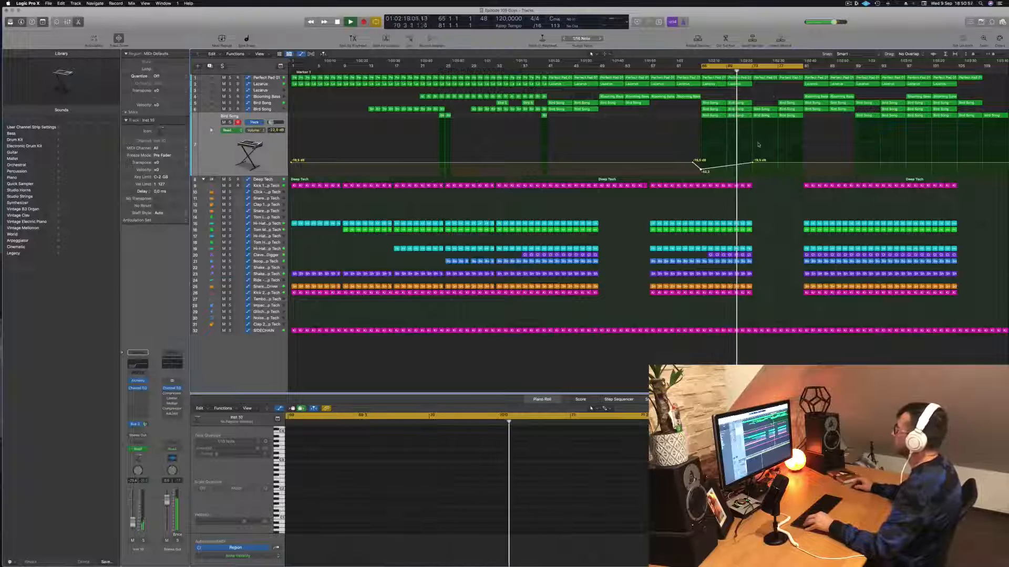
scroll(759, 137, up, 2)
scroll(758, 143, down, 2)
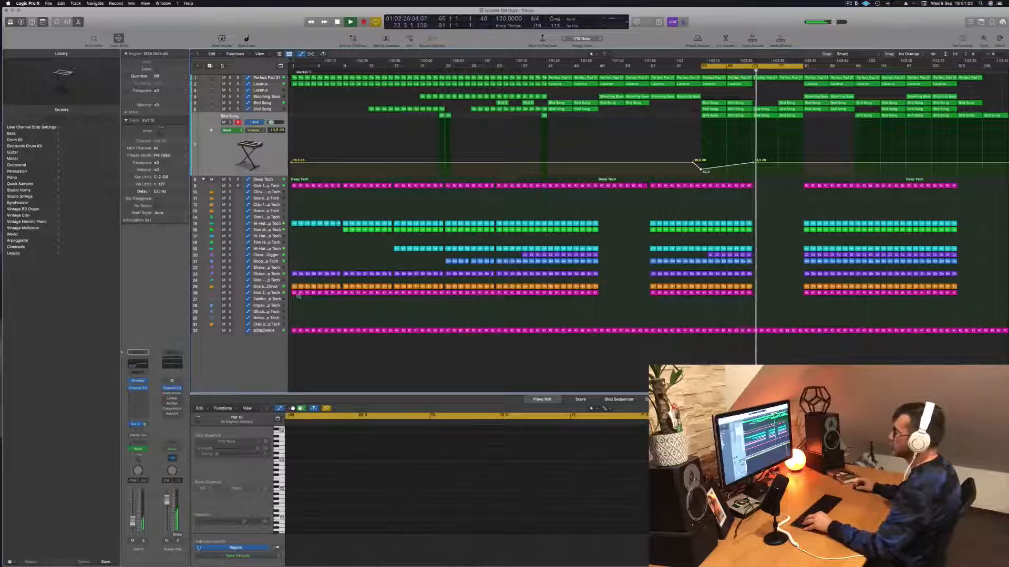
scroll(299, 297, up, 1)
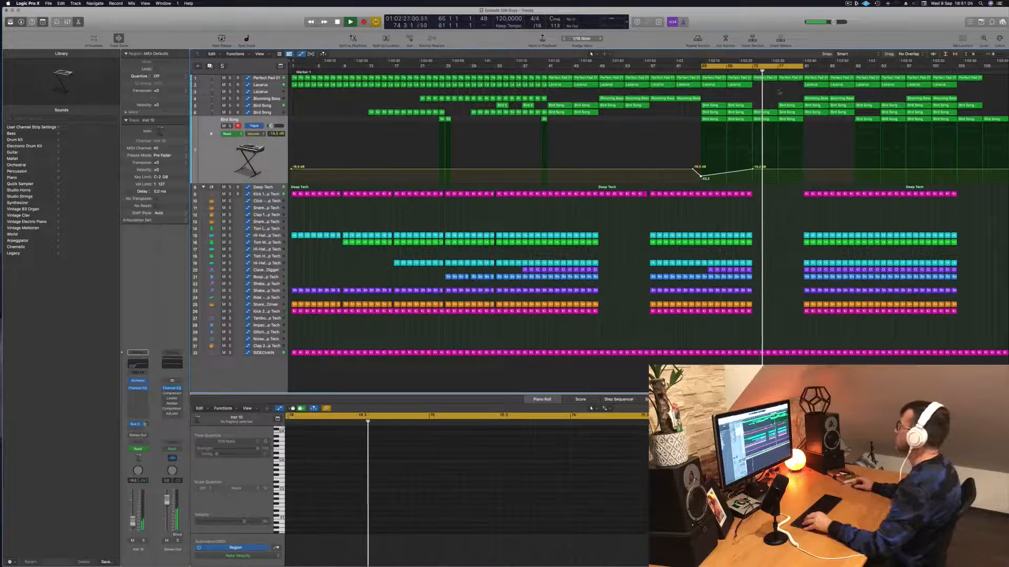
Stop playback, set the cycle range to bars 73–81, and repeat that section twice across all tracks.
click(720, 68)
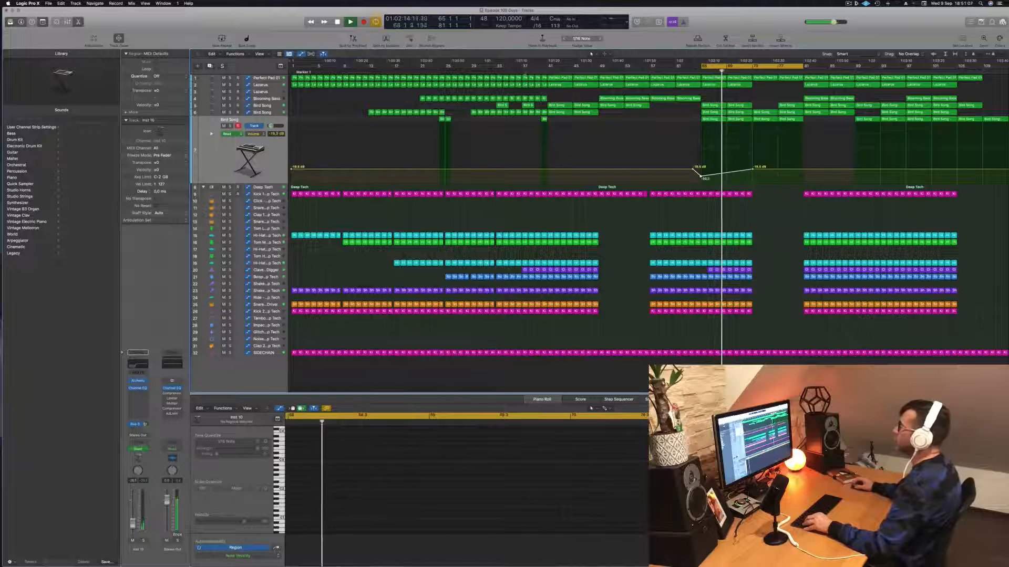
click(266, 78)
key(space)
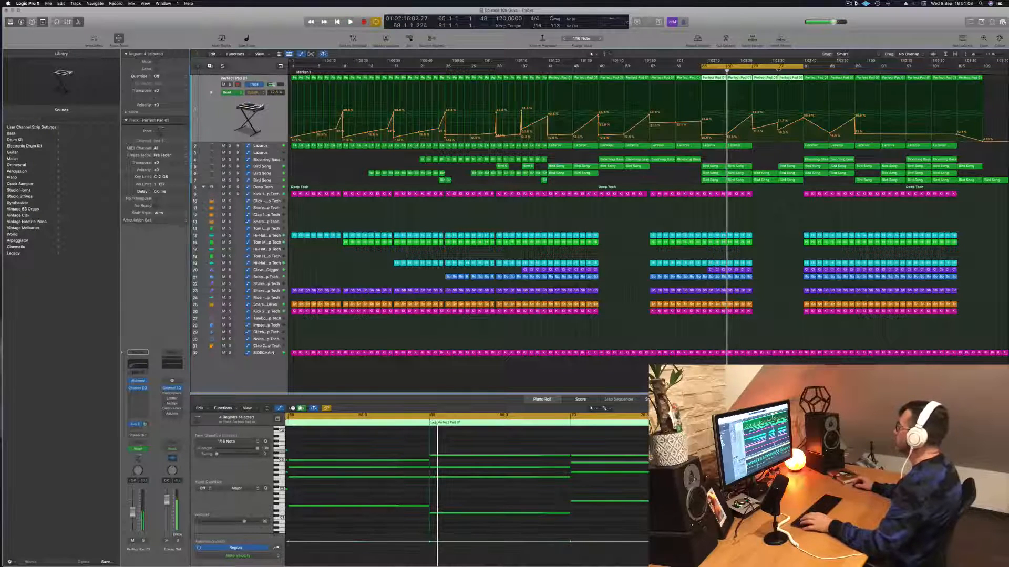
click(778, 69)
click(754, 67)
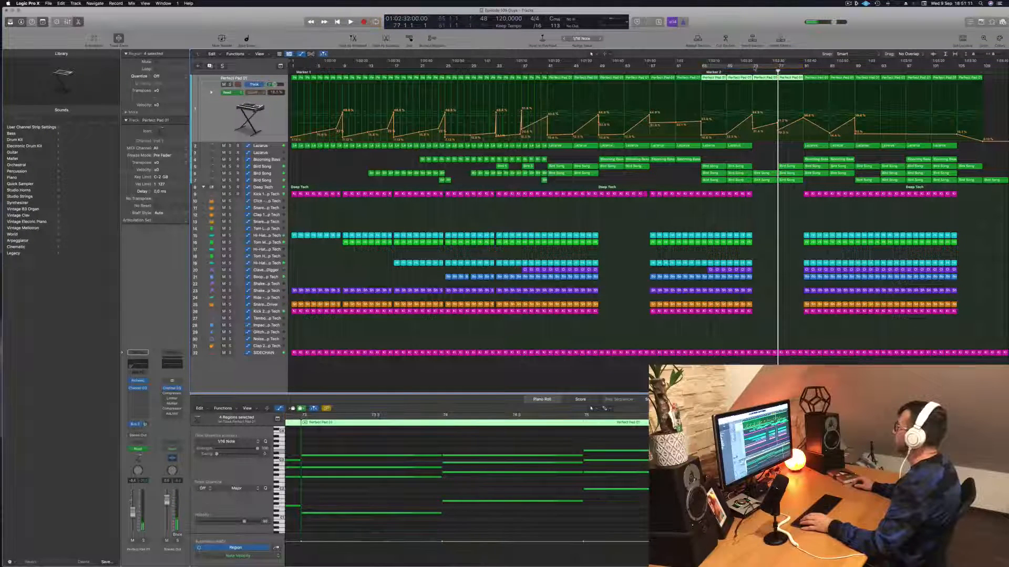
drag(753, 67, 801, 69)
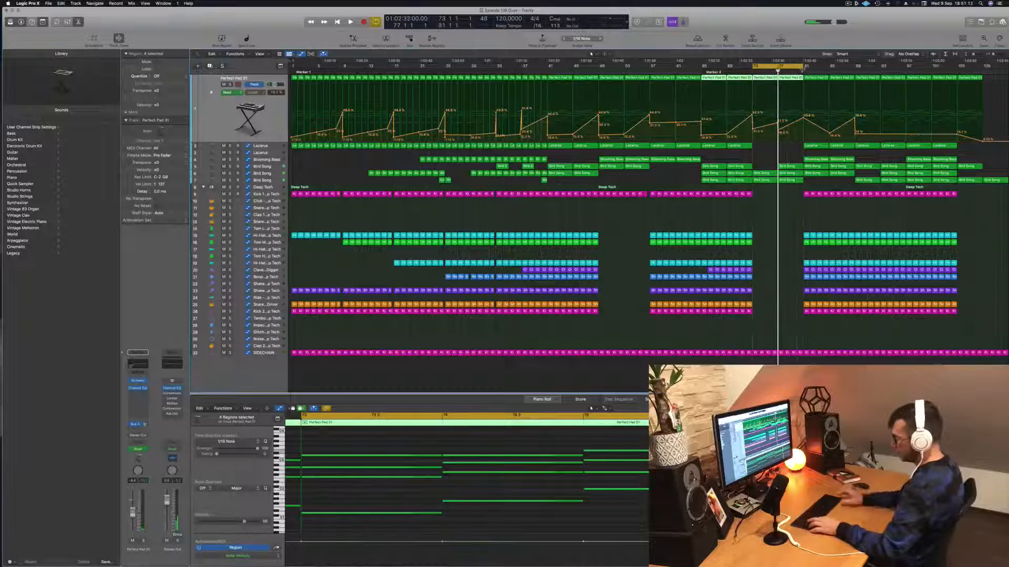
key(ctrl+super+z)
key(ctrl+super+z)
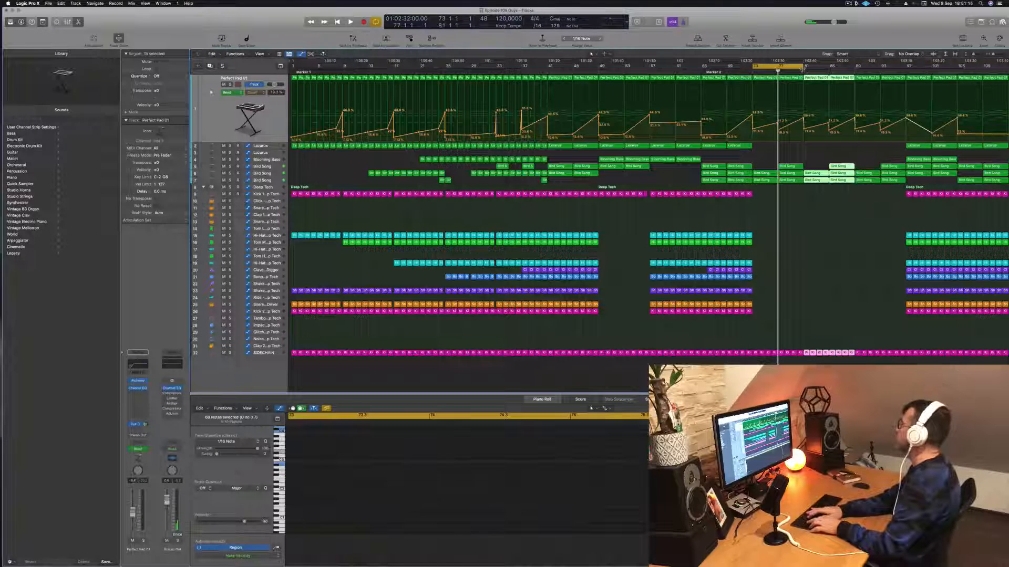
Lower the lowest Bird Song track's volume automation at bar 73 so it fades in toward bar 81, checking it during playback.
key(space)
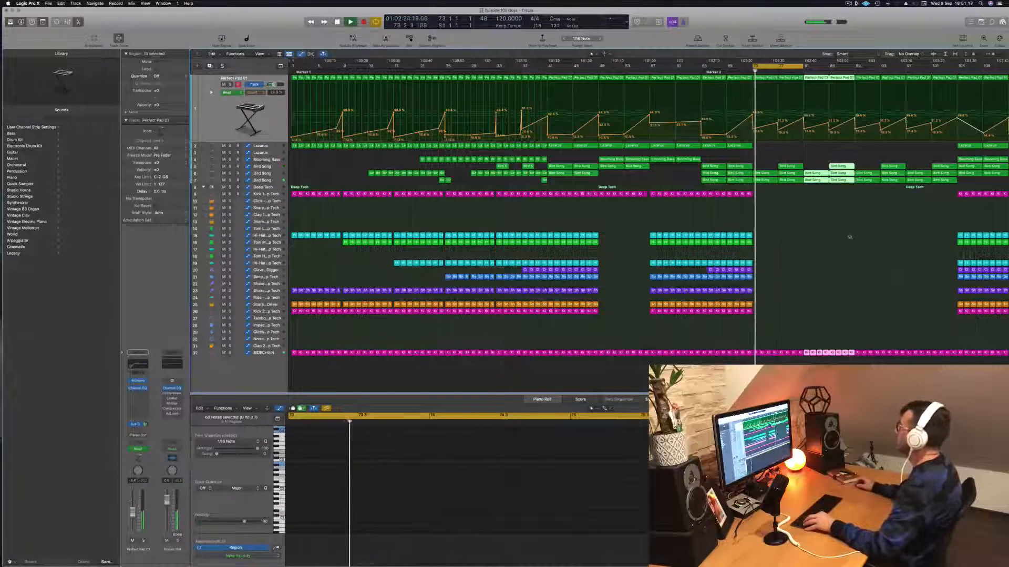
key(ctrl+super+z)
scroll(851, 243, down, 2)
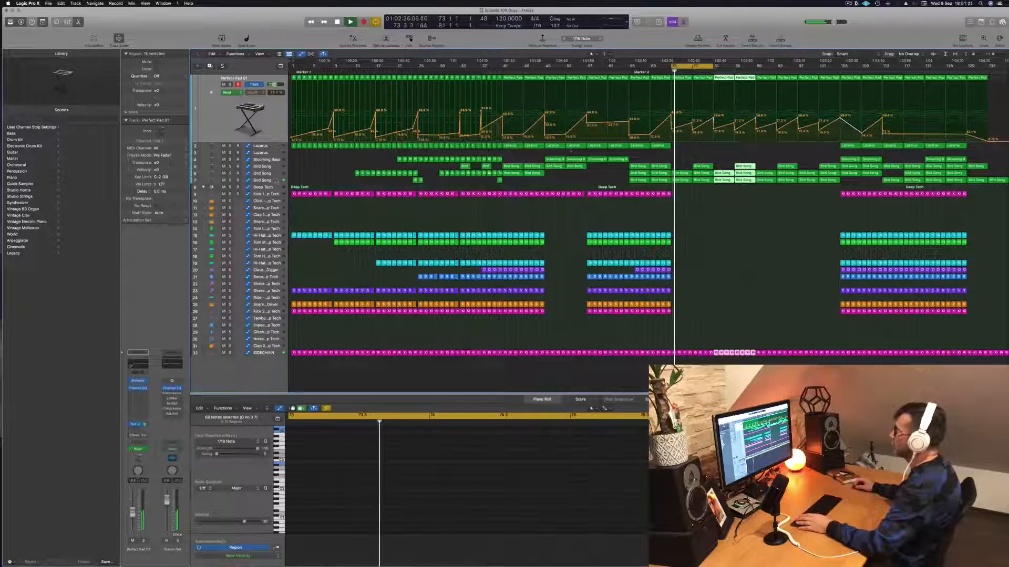
click(276, 181)
key(space)
key(space)
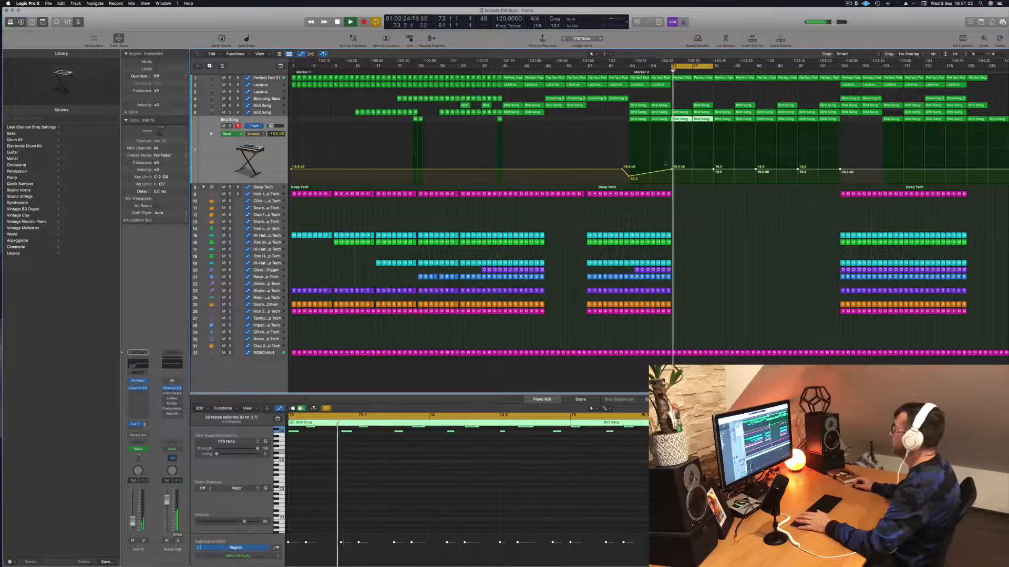
key(space)
key(space)
drag(672, 169, 670, 183)
key(space)
key(space)
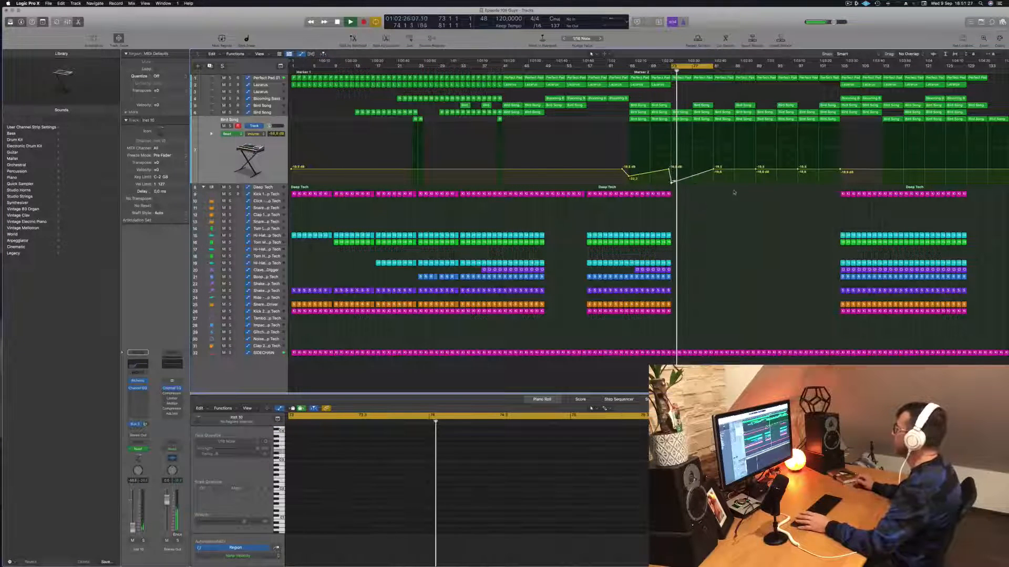
key(space)
key(space)
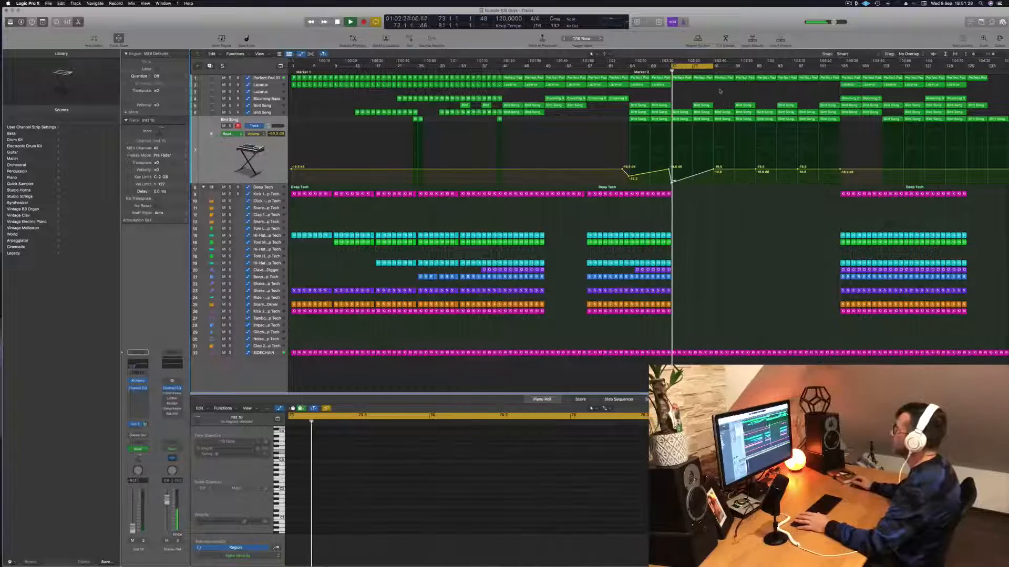
Lower the Perfect Pad 01 automation from bar 73 so it ramps up steadily to bar 81, and play it back.
click(263, 78)
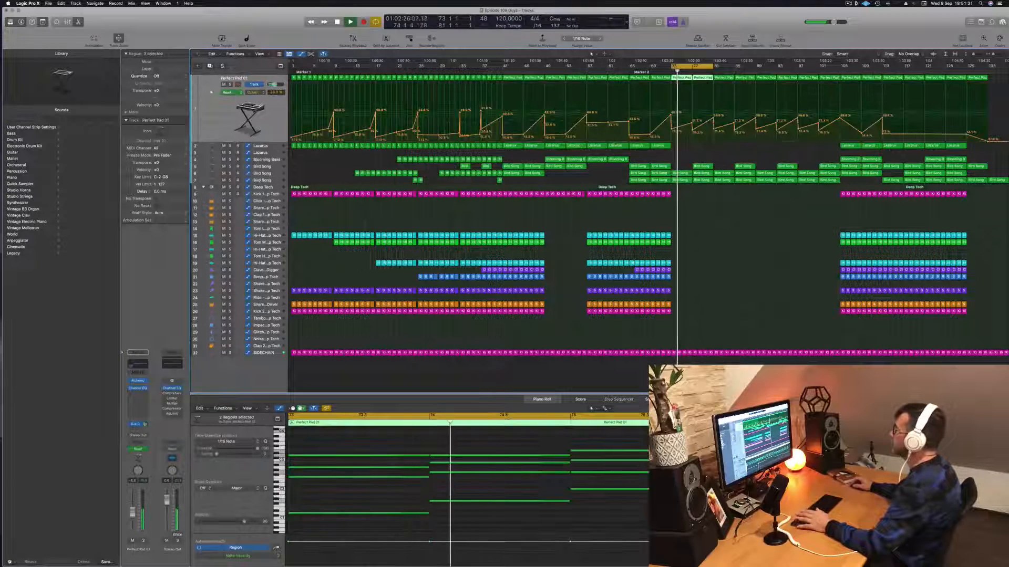
click(693, 132)
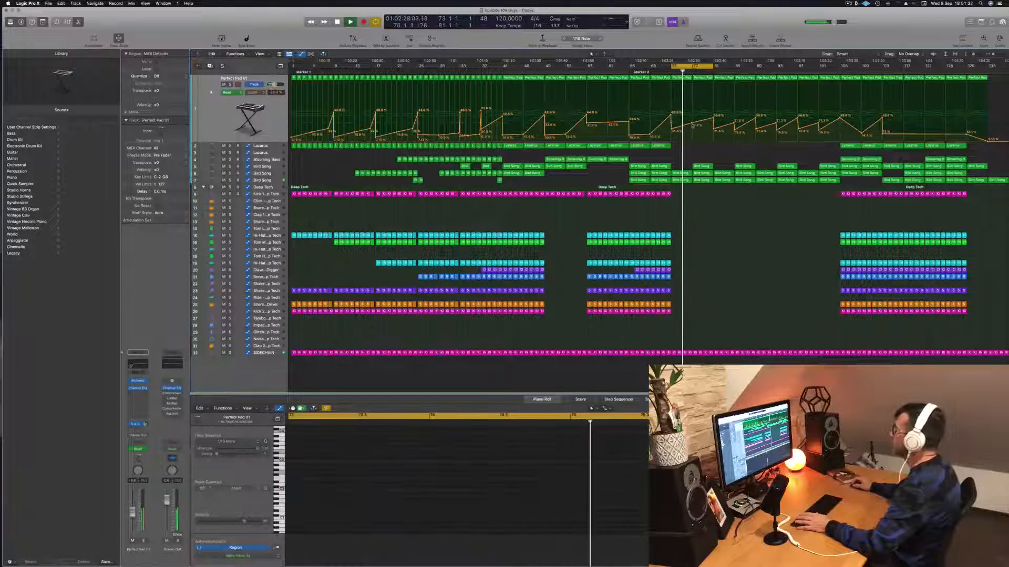
drag(692, 124, 692, 126)
key(space)
key(space)
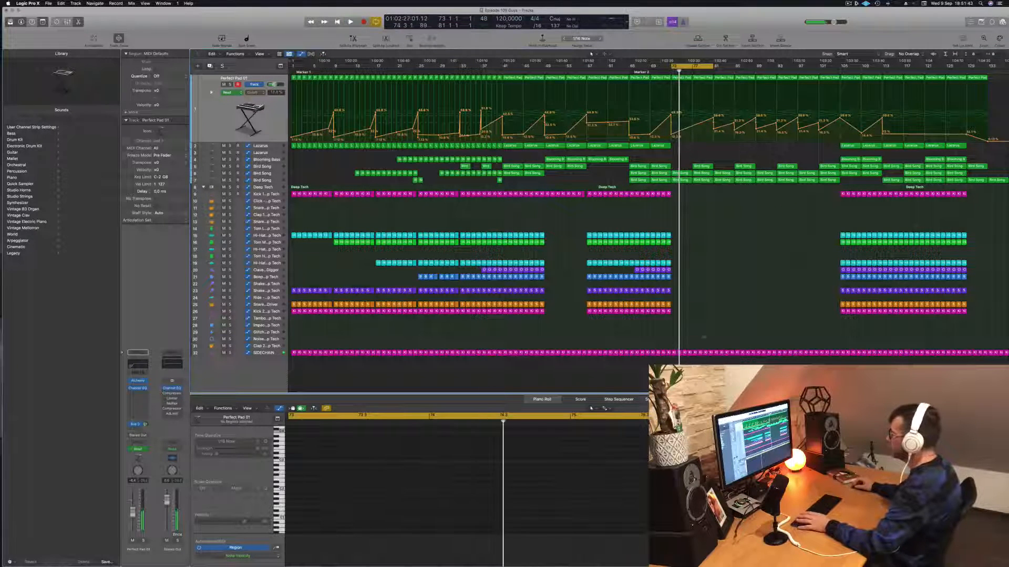
Copy the last Kick 2 region before the break to the Noise track at bar 73 and move its note to the region start.
click(668, 311)
drag(668, 312, 673, 339)
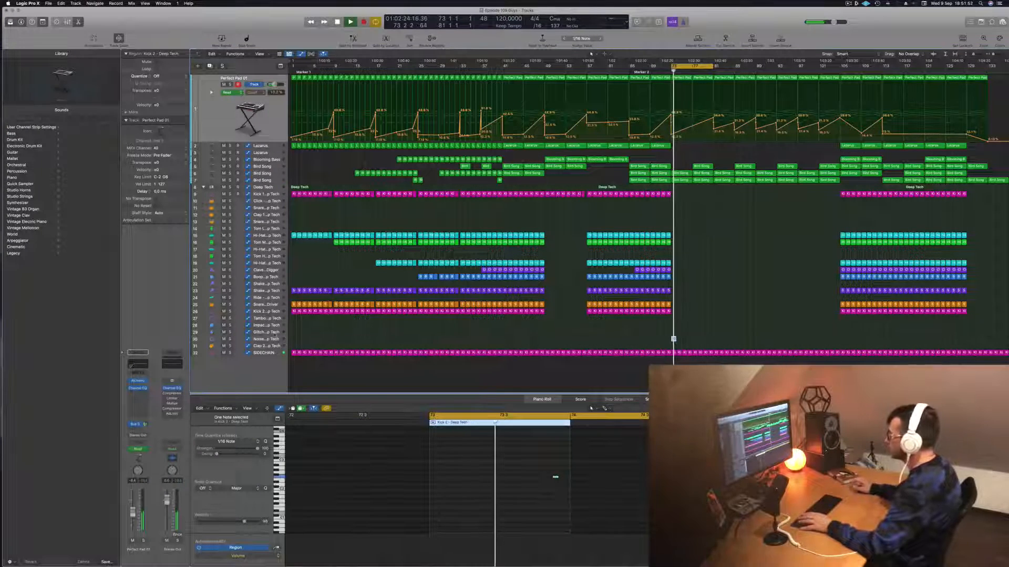
click(273, 332)
click(271, 339)
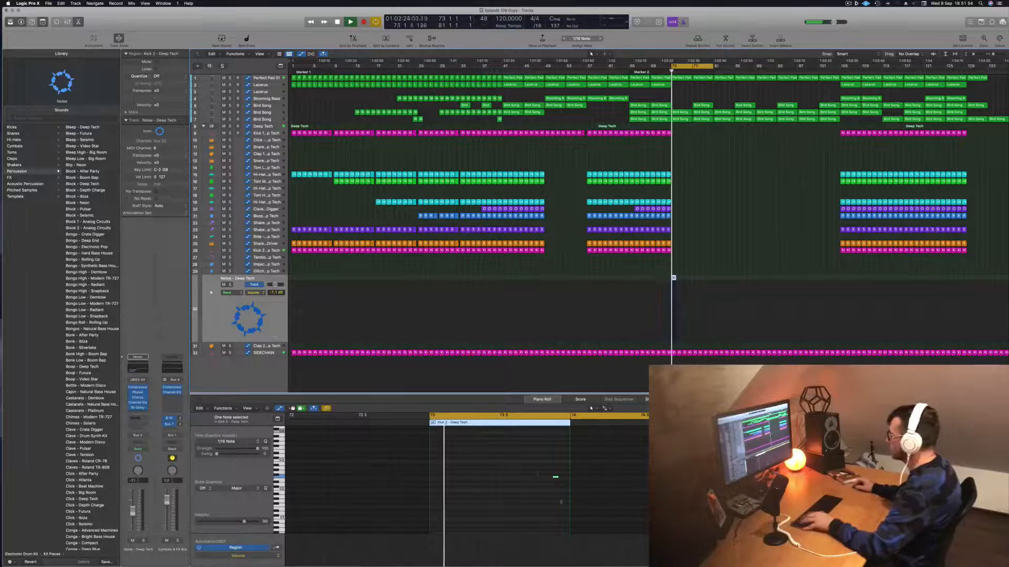
drag(538, 471, 593, 503)
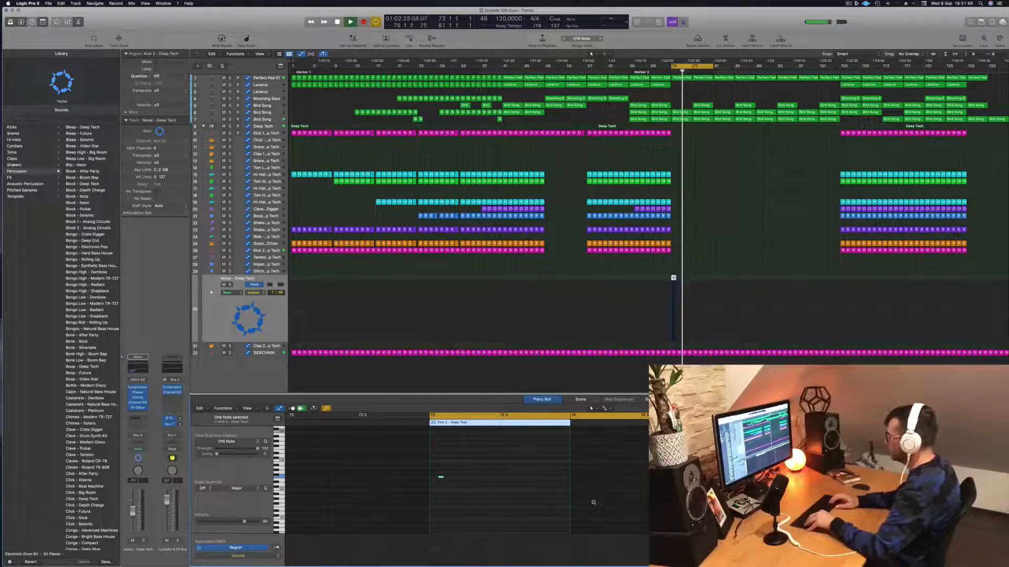
key(alt+Left)
key(space)
key(space)
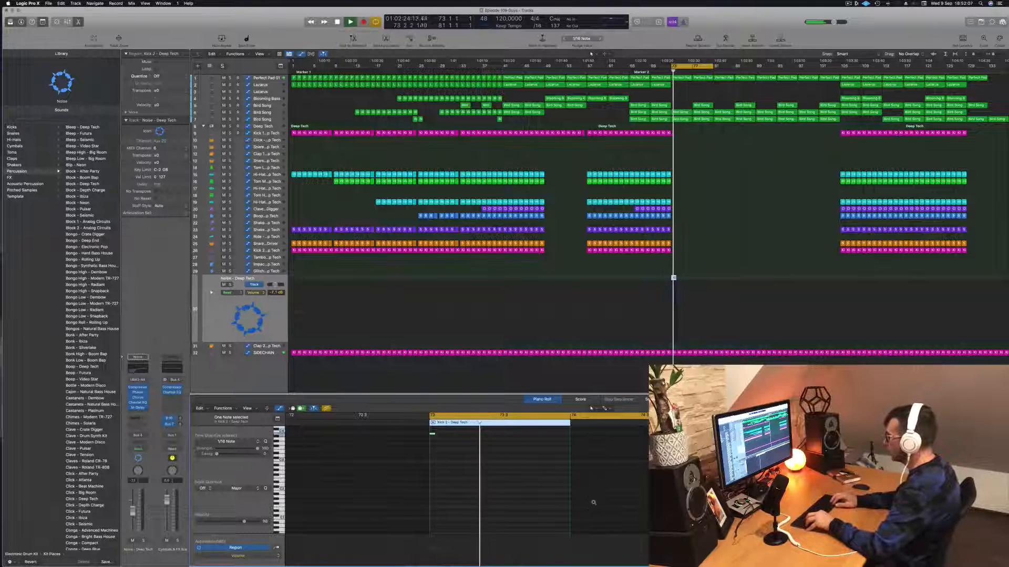
Transpose the single note in the Noise track region at bar 73 to different pitches, auditioning each sound during playback.
key(alt+Down)
key(alt+Down)
key(alt+Down)
key(alt+Down)
key(alt+Down)
key(alt+Down)
key(alt+Down)
key(alt+Down)
key(alt+Down)
key(alt+Down)
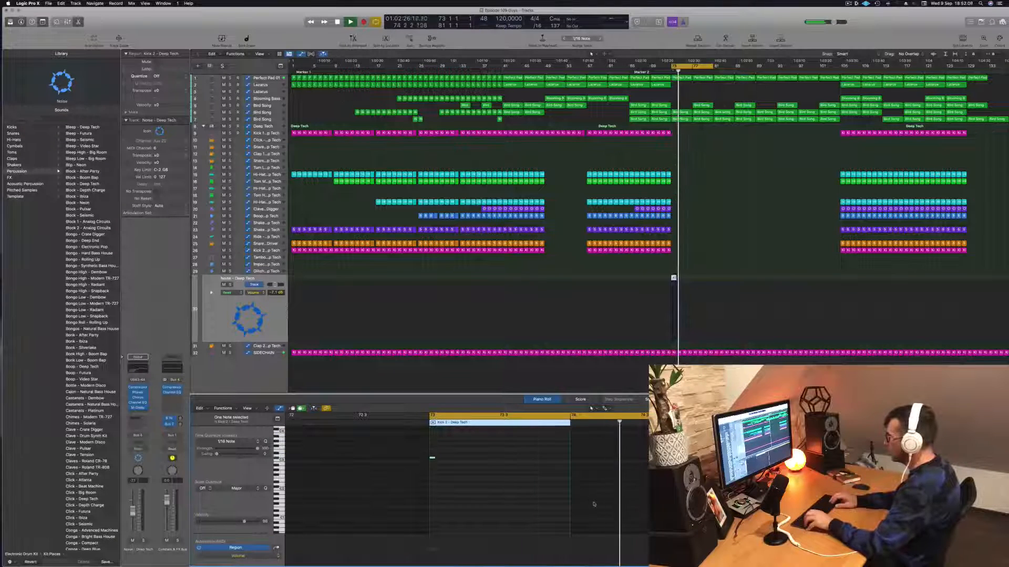
key(alt+Down)
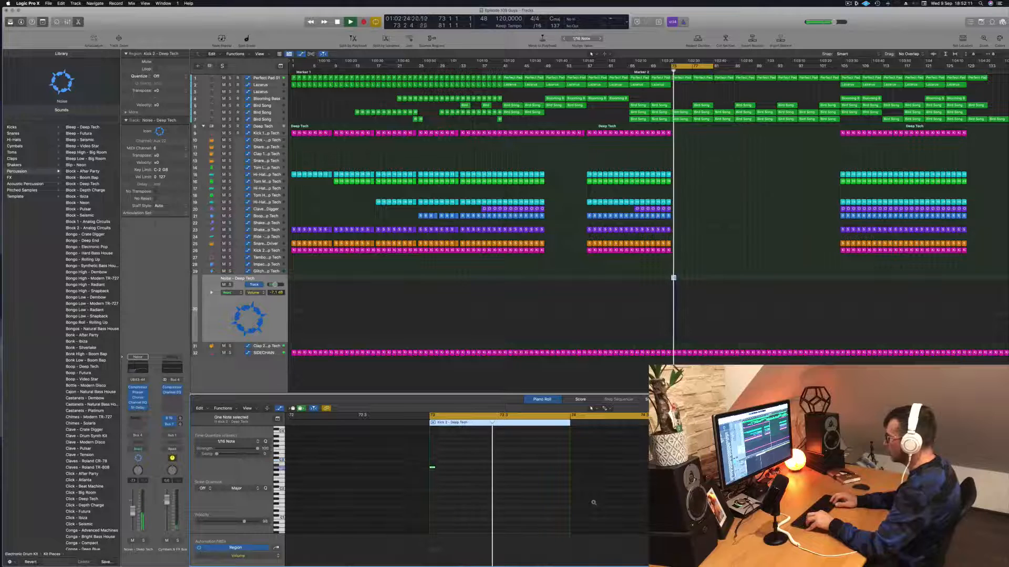
key(alt+Down)
key(alt+Down)
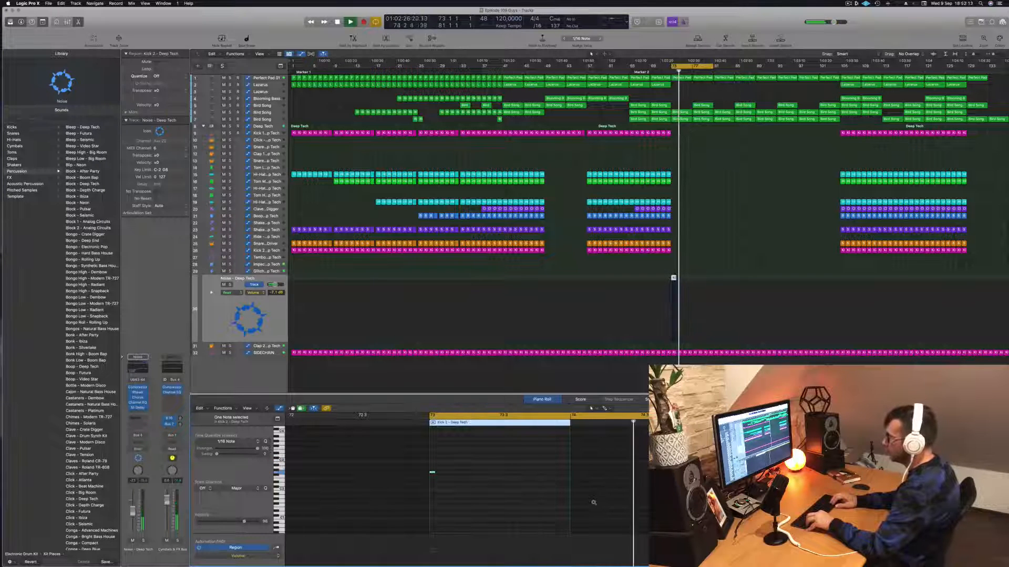
key(alt+Up)
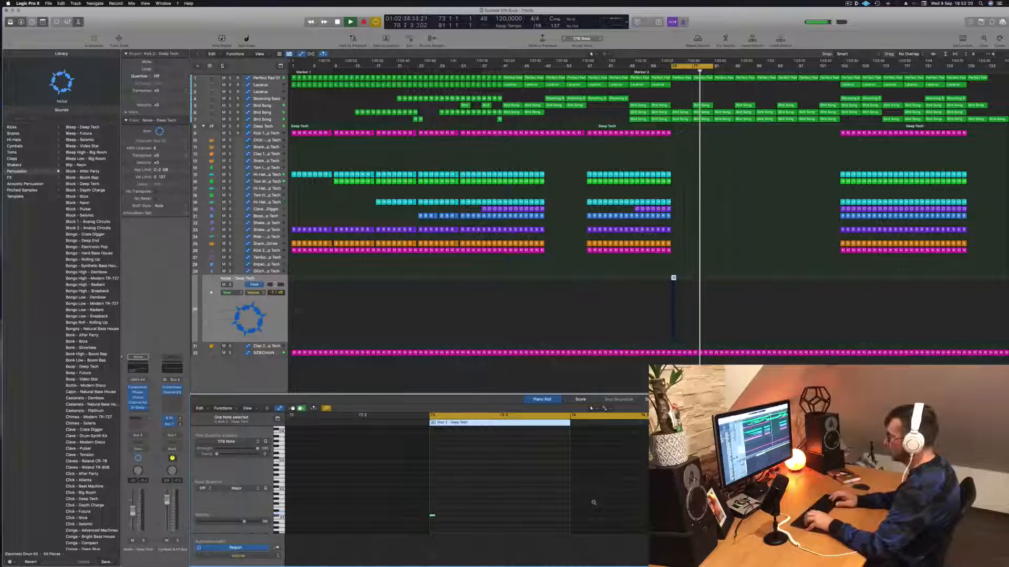
key(space)
key(alt+Down)
key(space)
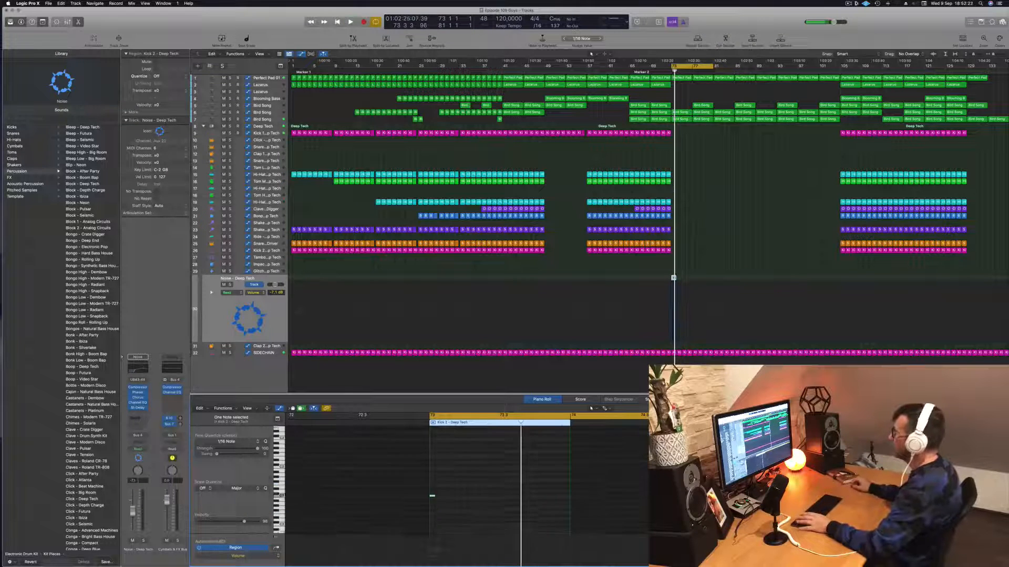
Play the section with the Deep Tech track selected and delete the copied region at bar 73 on the Noise track.
click(230, 311)
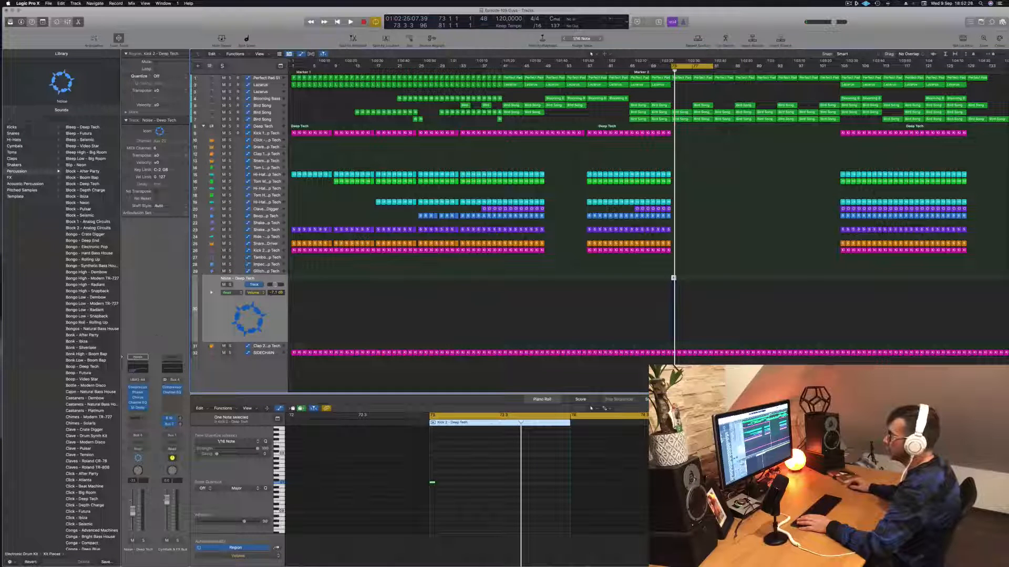
click(267, 127)
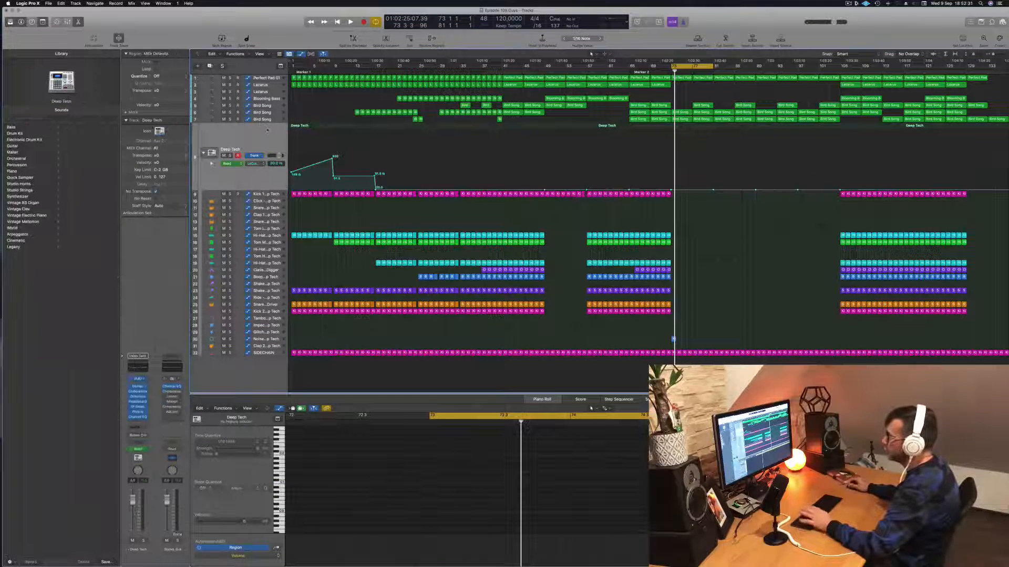
key(space)
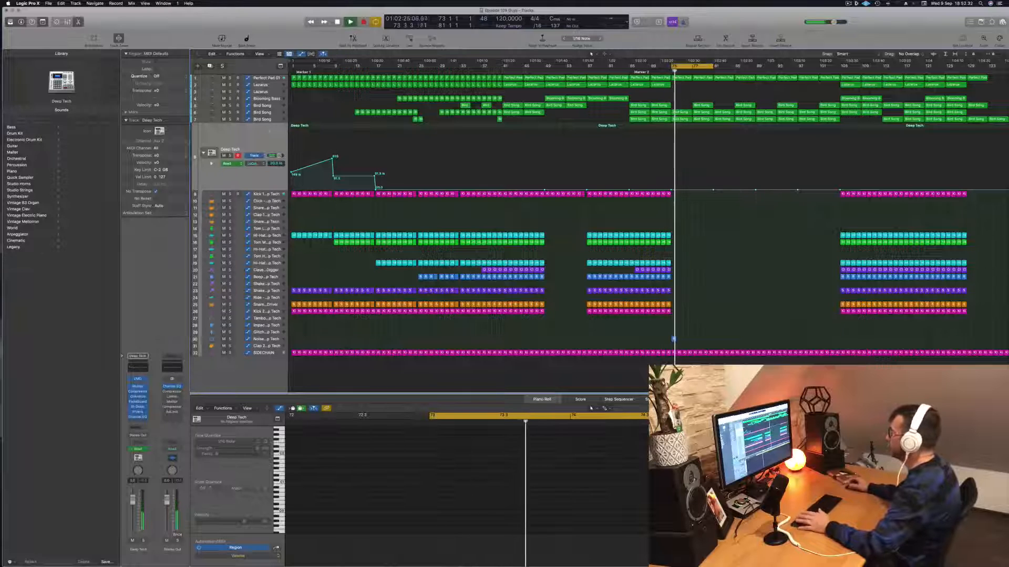
click(673, 340)
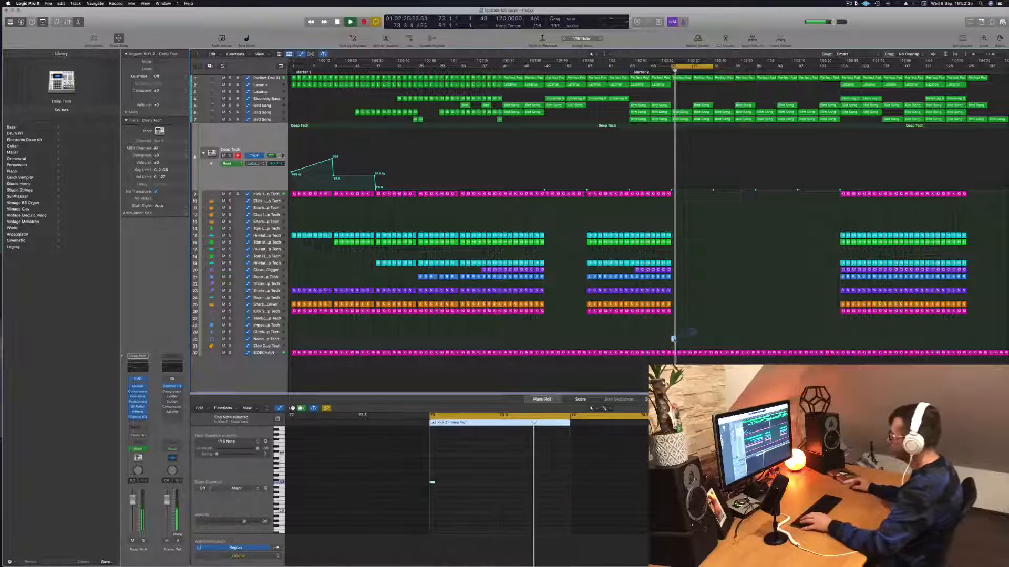
key(Delete)
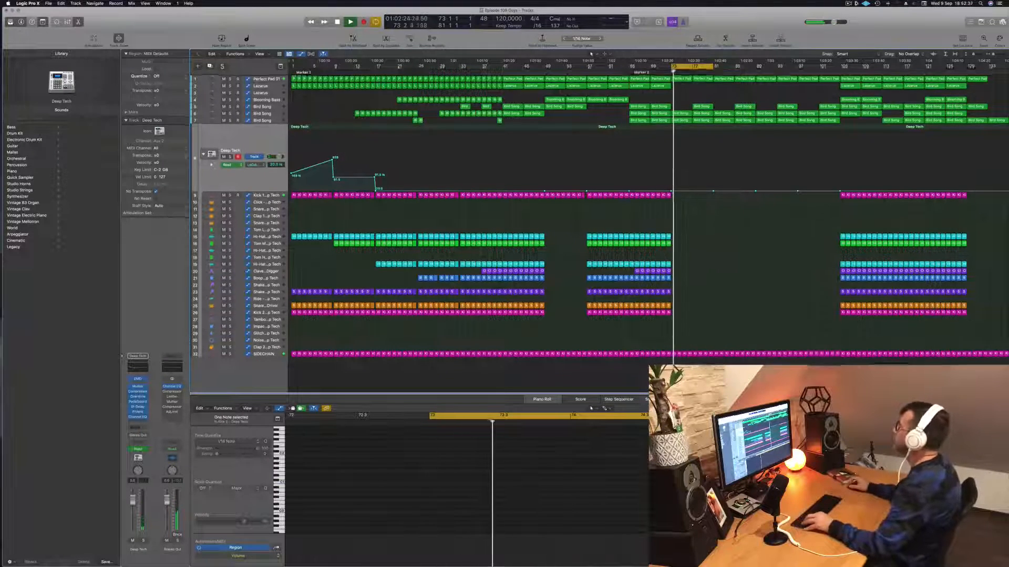
Delete the region at bar 77 on the topmost Bird Song track, replay from just before bar 73, and save the project.
click(267, 77)
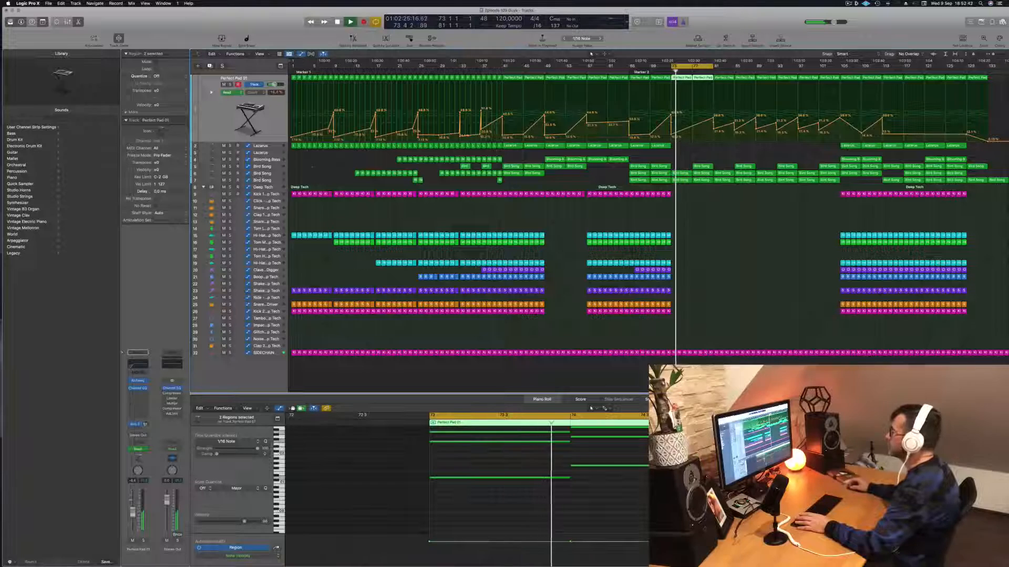
click(254, 175)
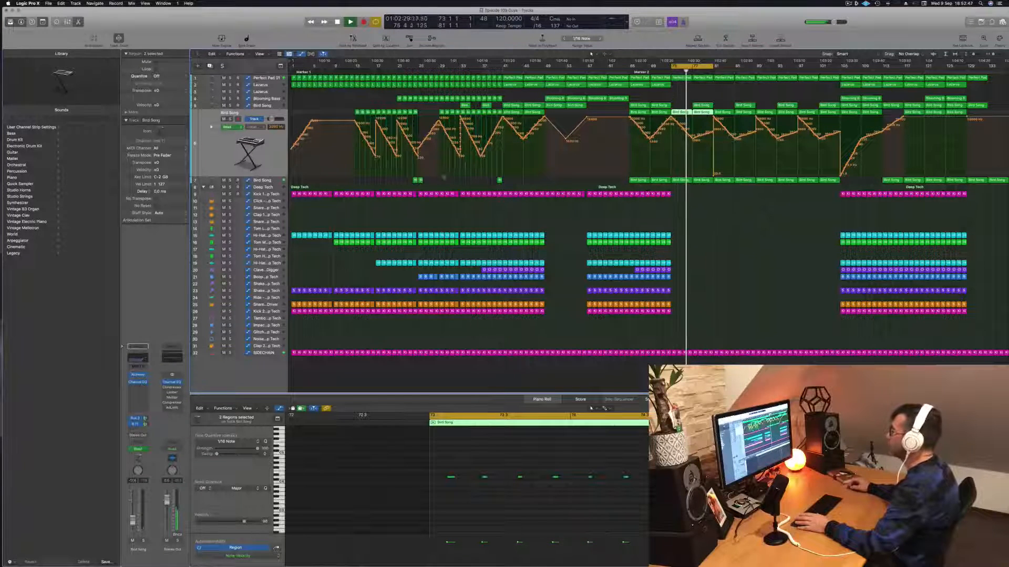
key(Down)
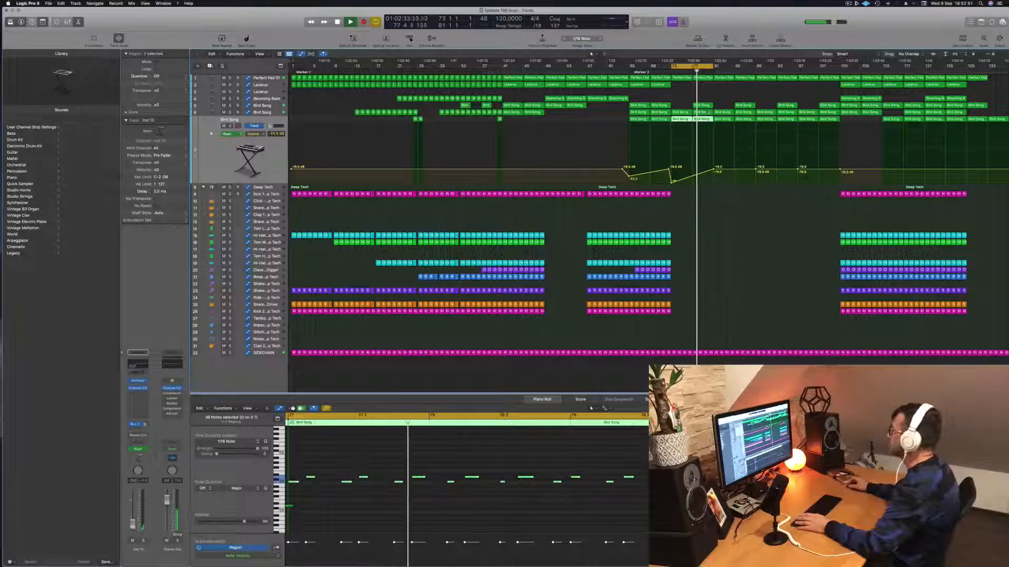
click(703, 106)
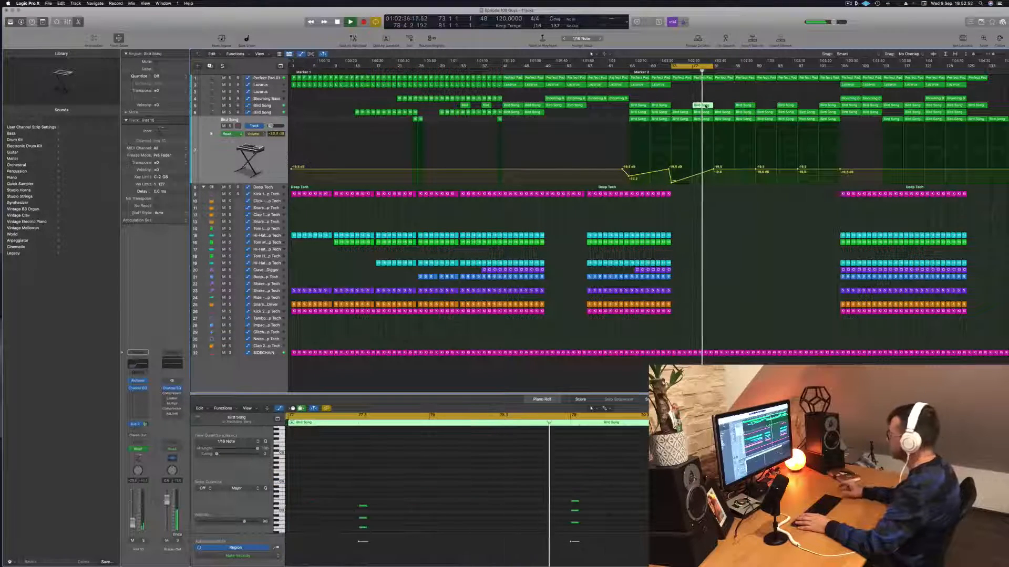
key(Delete)
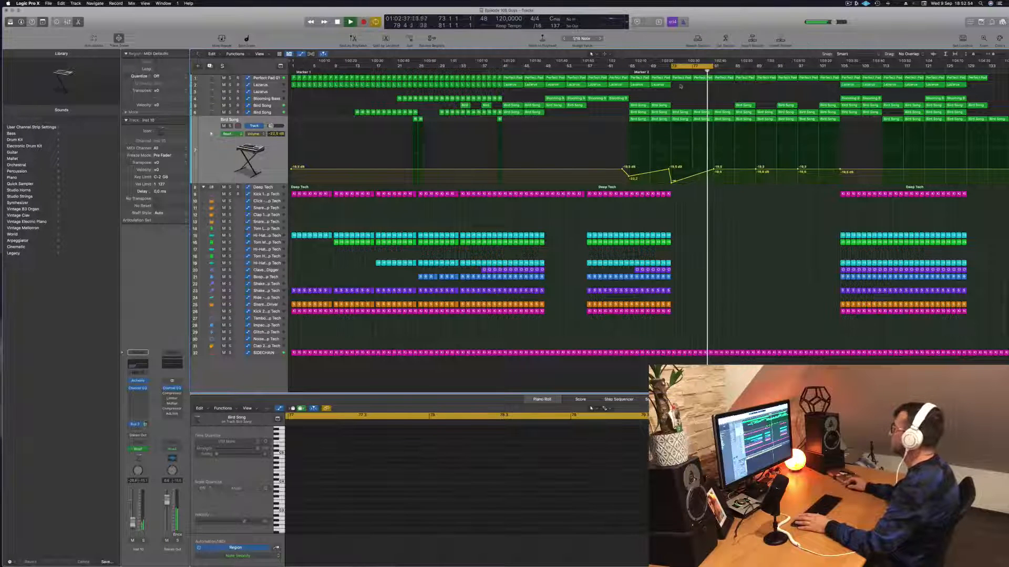
click(665, 73)
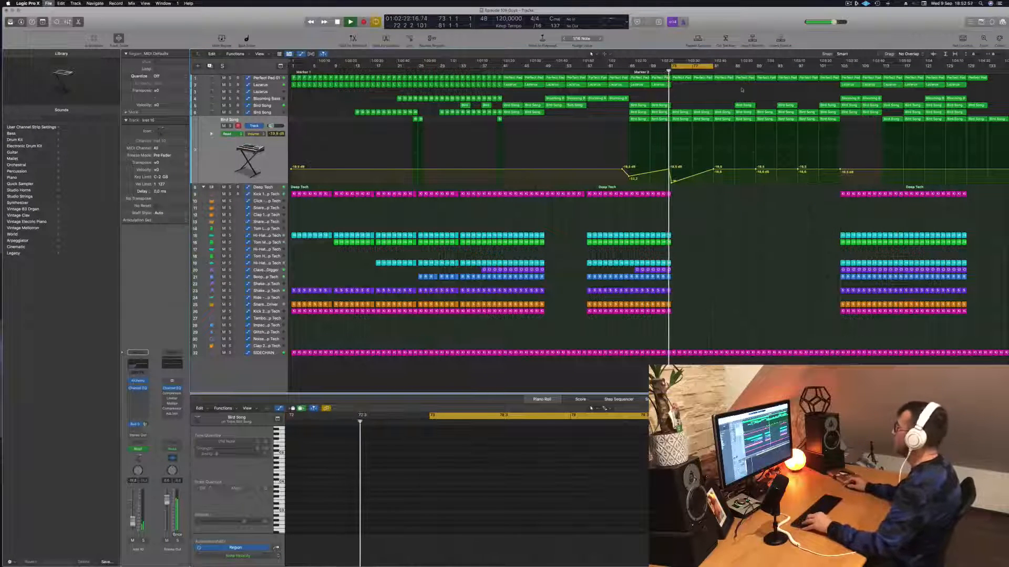
key(super+s)
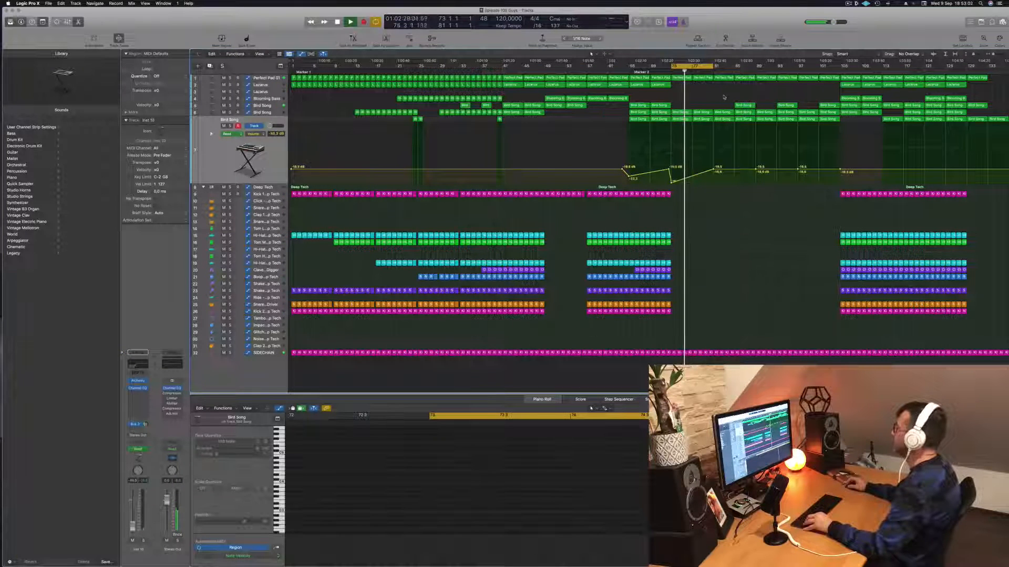
Copy the Lazarus region from bar 105 to bar 81 on the same track and display that track's automation.
click(852, 85)
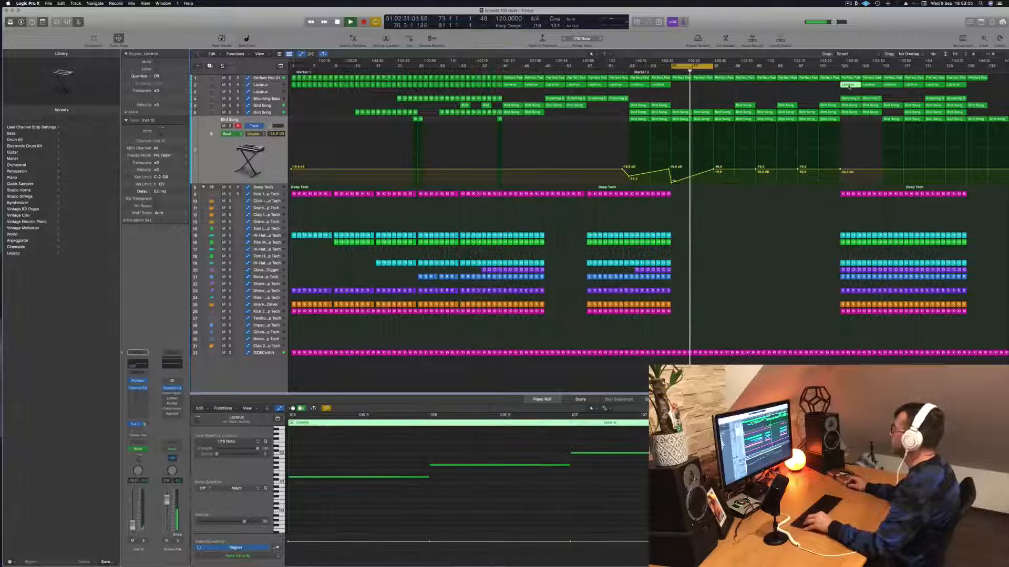
drag(849, 86, 724, 87)
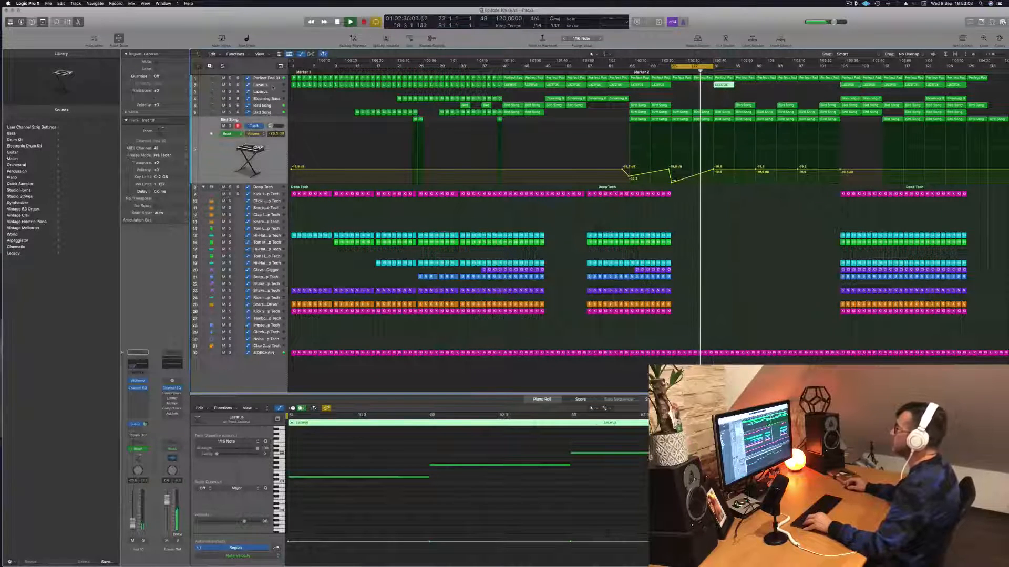
click(689, 85)
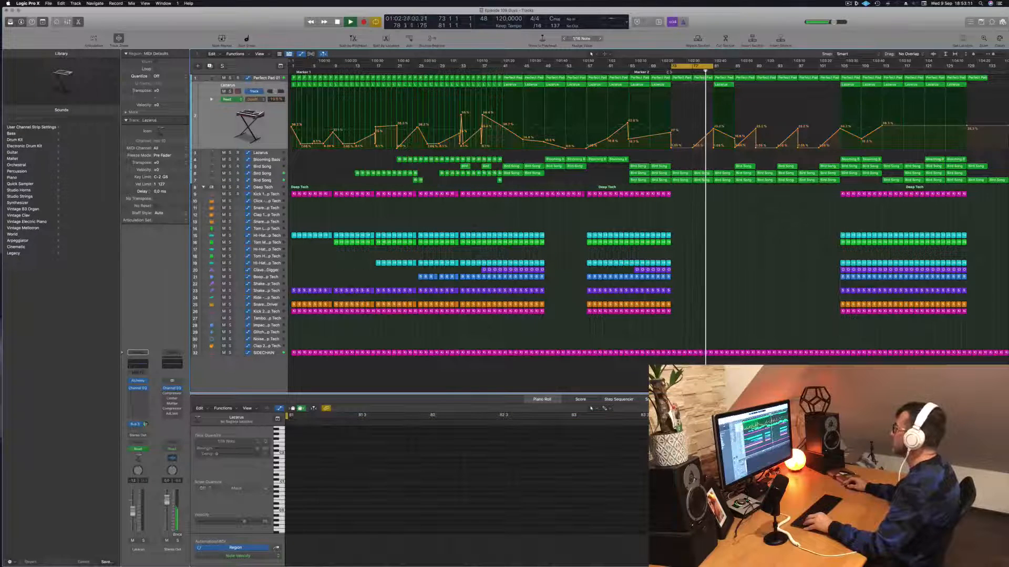
Reshape the middle Bird Song track's automation between bars 73 and 81 so it dips around bar 77 and rises back by bar 81.
click(261, 173)
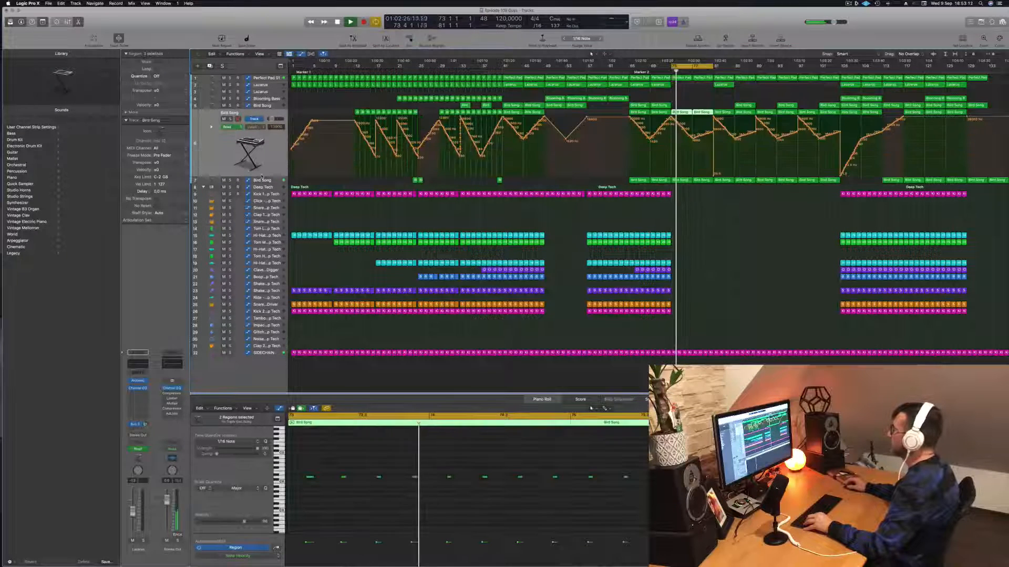
drag(698, 139, 714, 116)
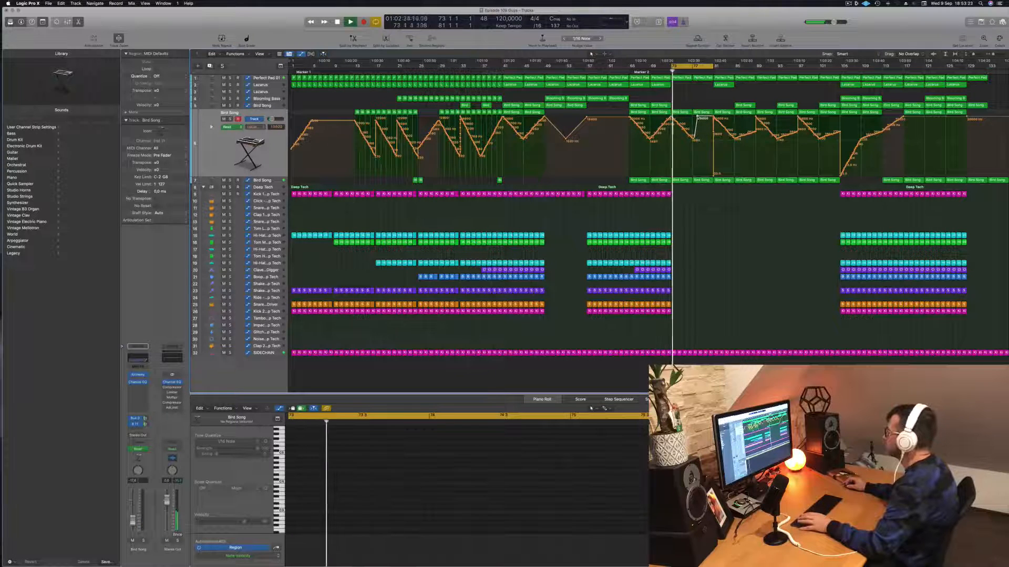
drag(697, 116, 685, 130)
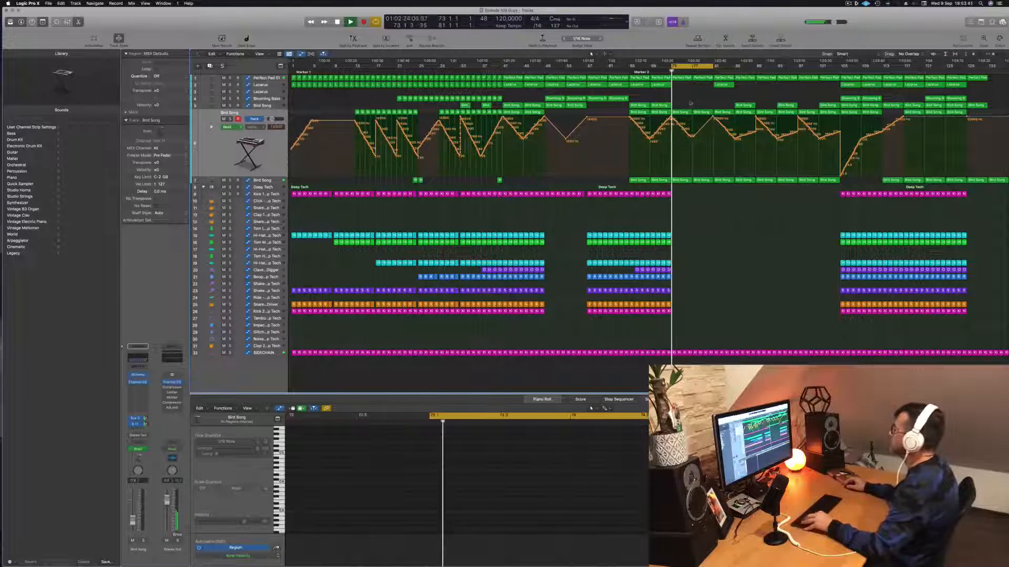
Extend the playback cycle range so it spans bars 73 to 89.
drag(714, 67, 756, 74)
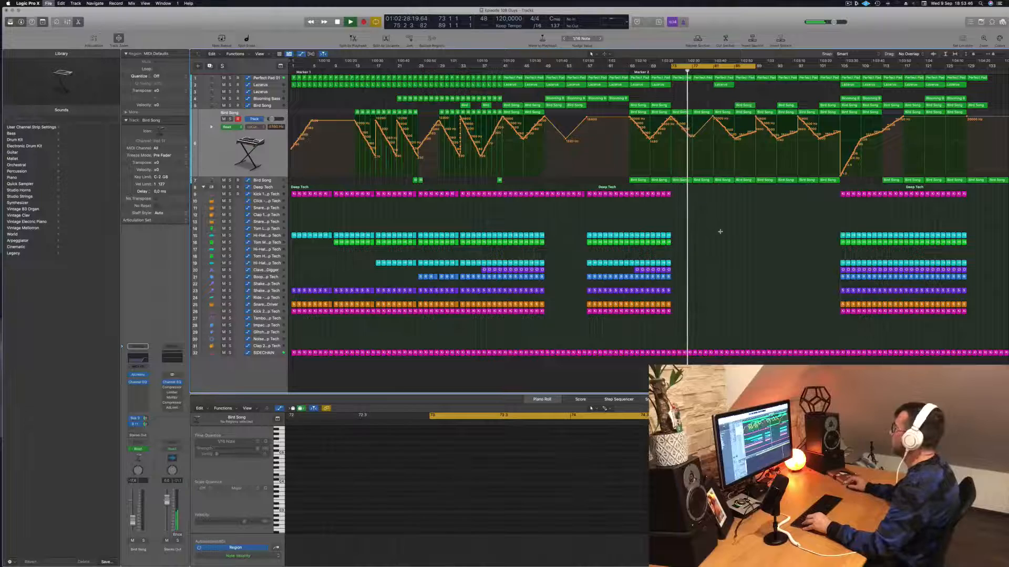
key(super+Right)
key(super+Right)
key(super+Right)
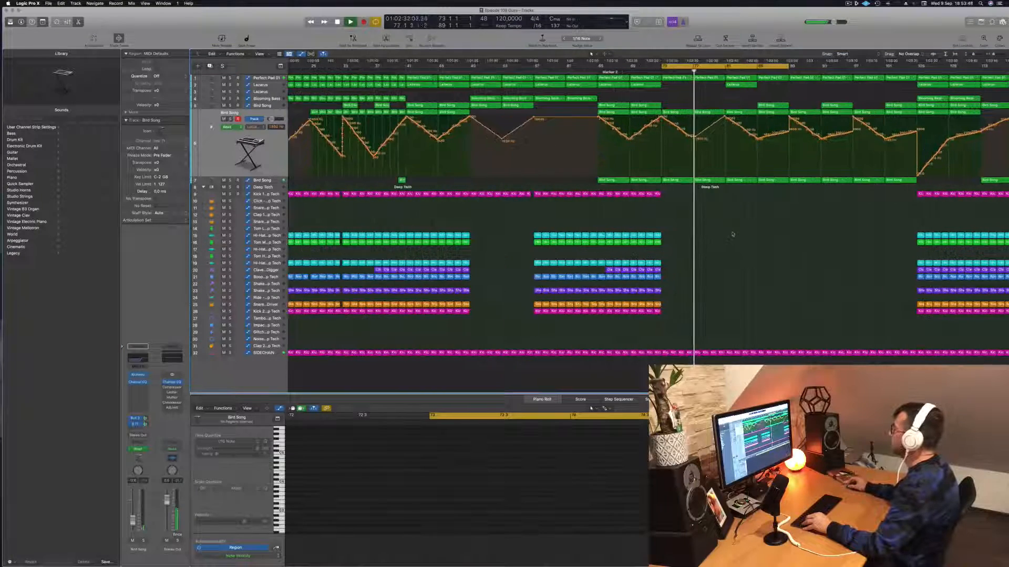
key(super+Left)
key(super+Left)
key(super+Left)
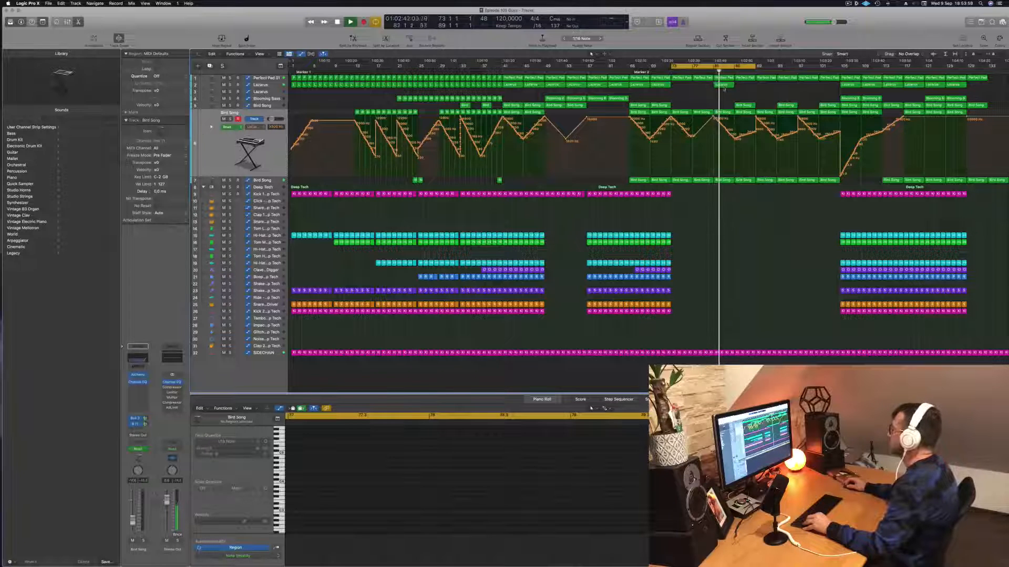
Delete the Lazarus region at bar 81 and the Bird Song regions between bars 81 and 89 on the upper two Bird Song tracks.
click(723, 86)
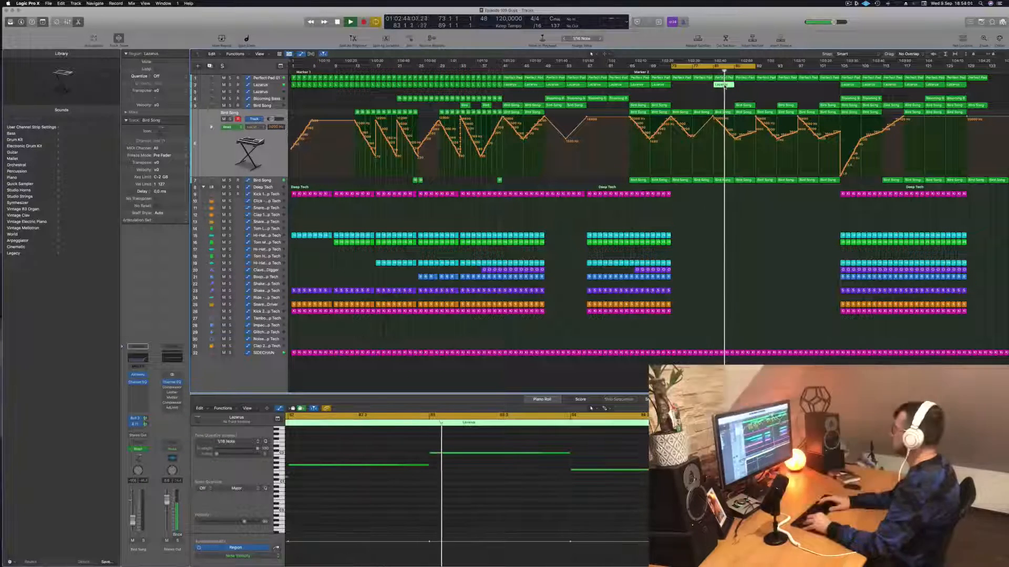
key(Delete)
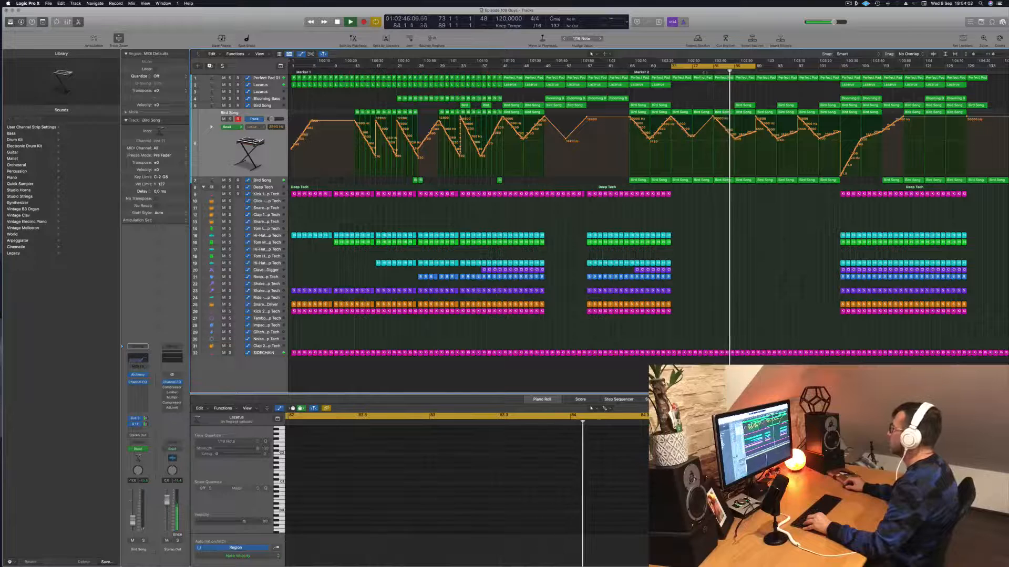
click(723, 112)
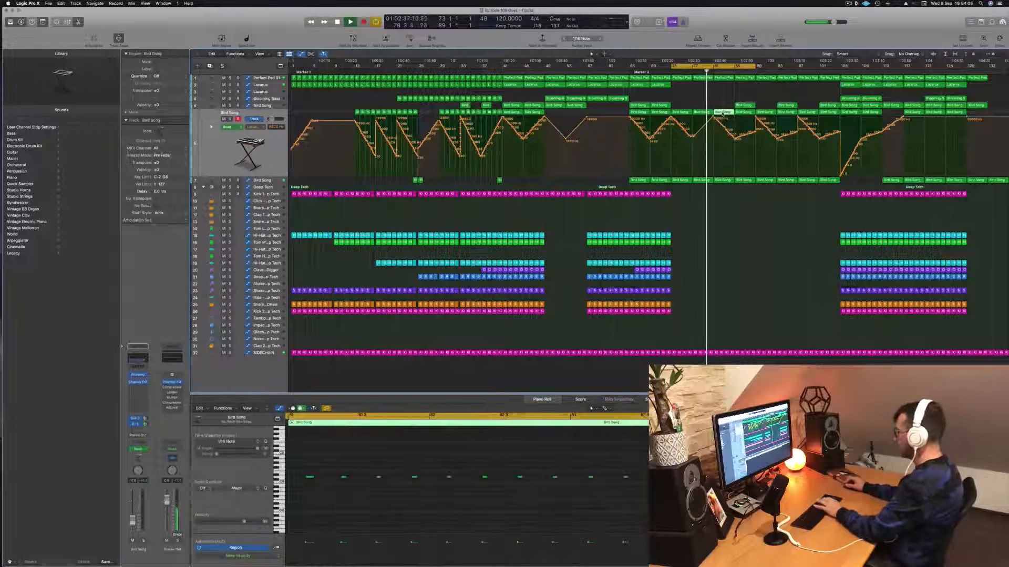
key(Delete)
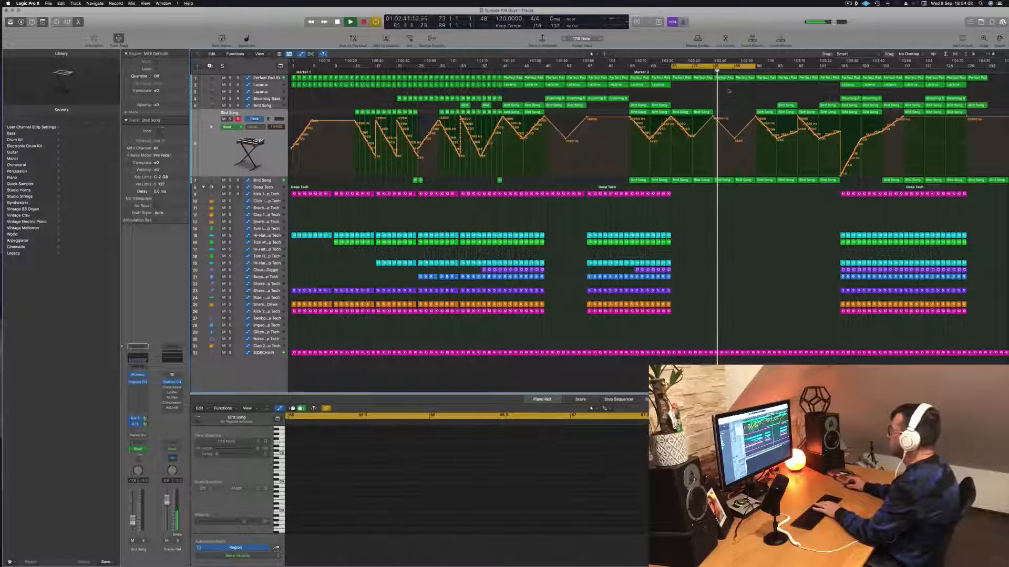
Raise the lowest Bird Song track's volume automation at bar 81 and lower the Perfect Pad automation between bars 81 and 89.
click(263, 181)
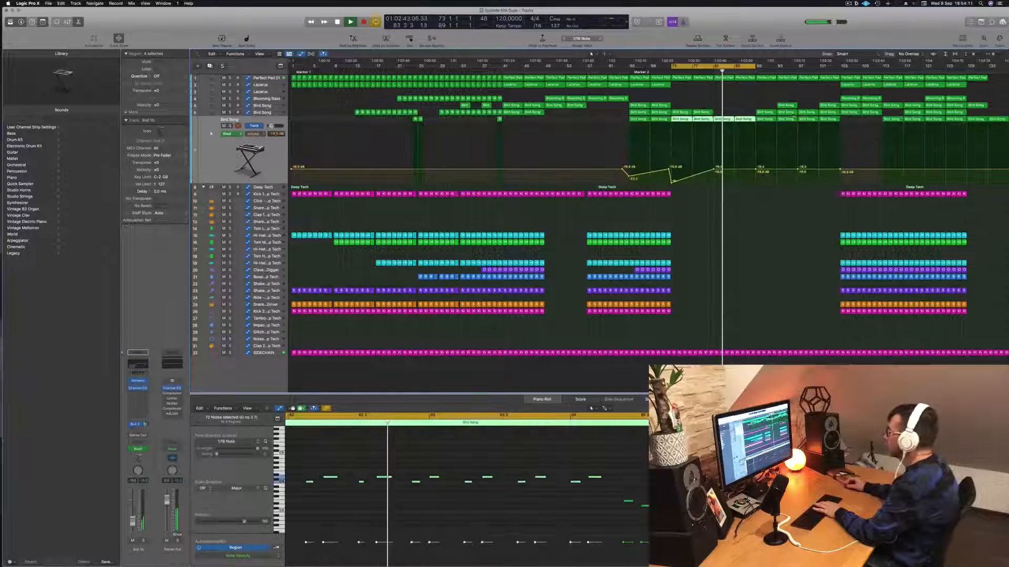
drag(713, 169, 713, 163)
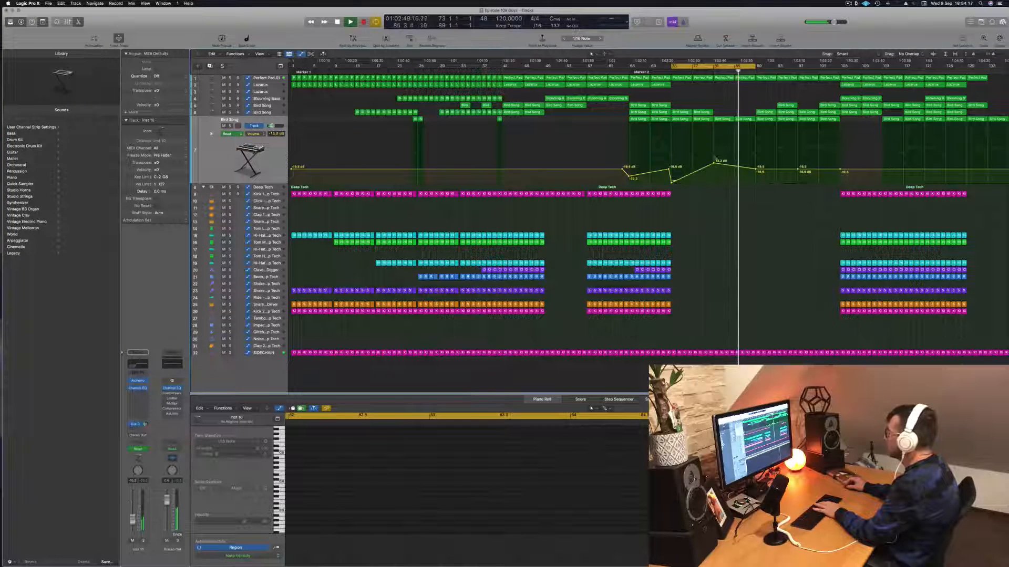
click(263, 78)
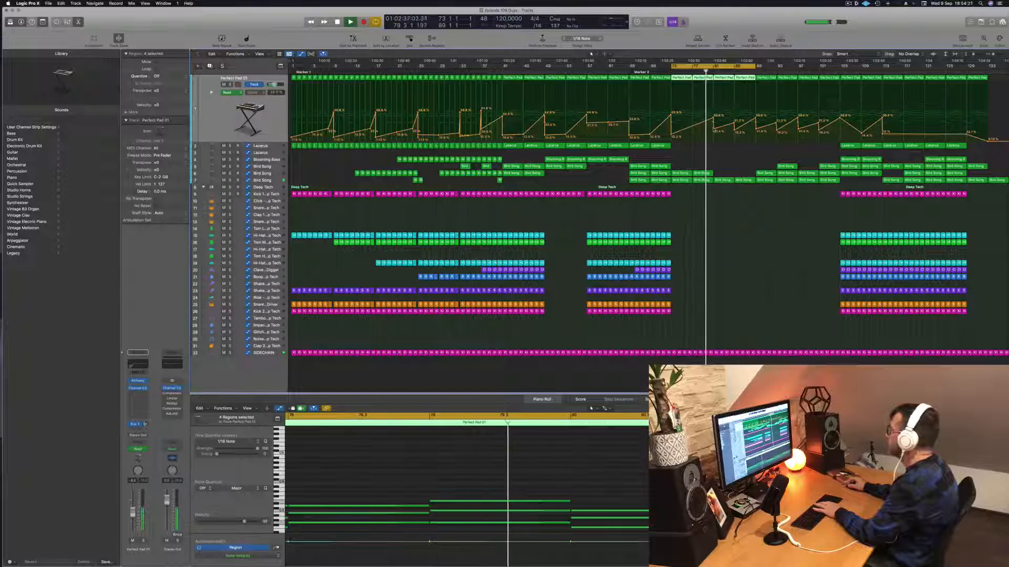
drag(714, 129, 714, 133)
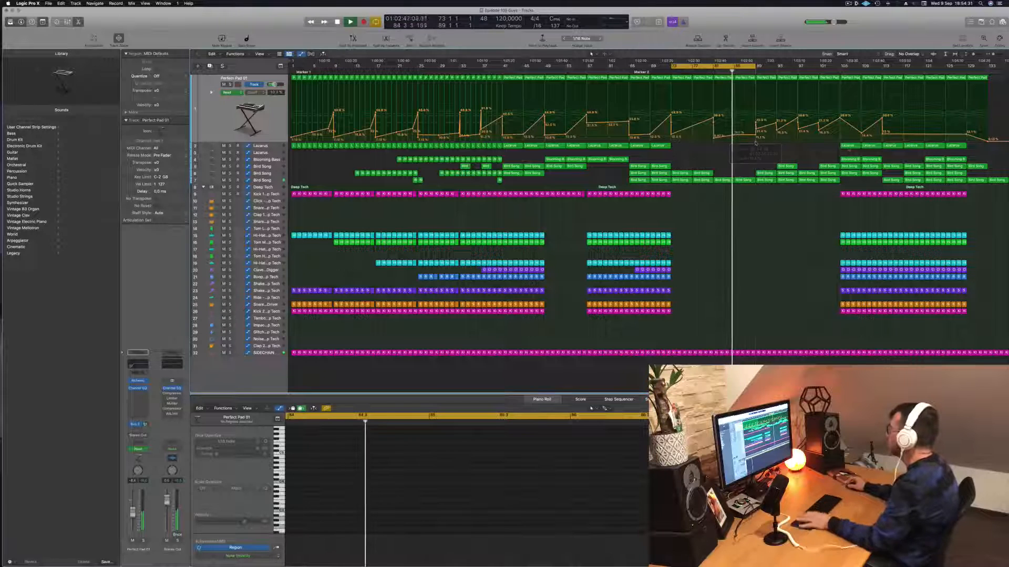
Copy the Lazarus region from bar 105 to bar 85 on the same track and display that track's automation.
click(850, 146)
drag(851, 147, 743, 149)
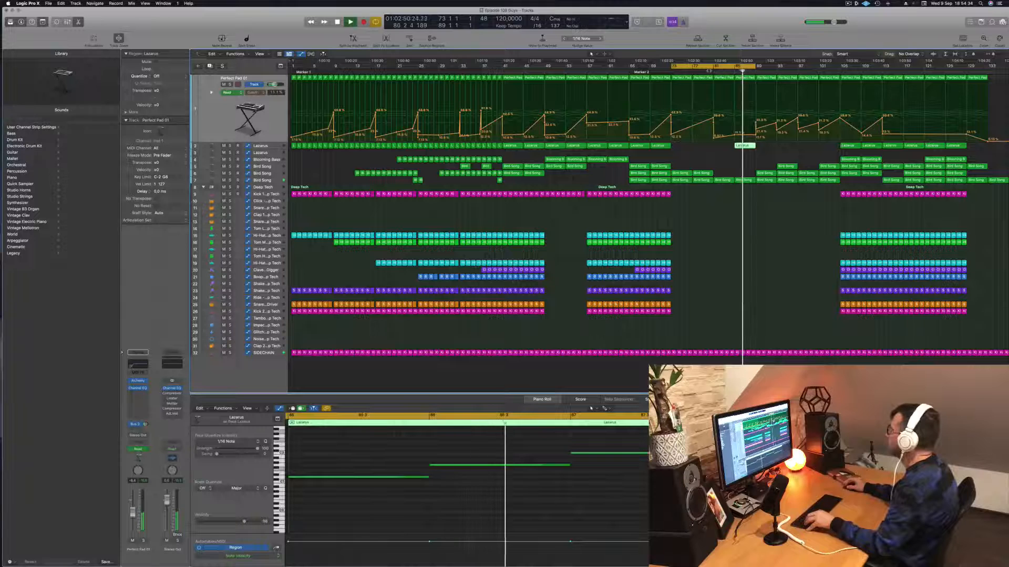
click(262, 148)
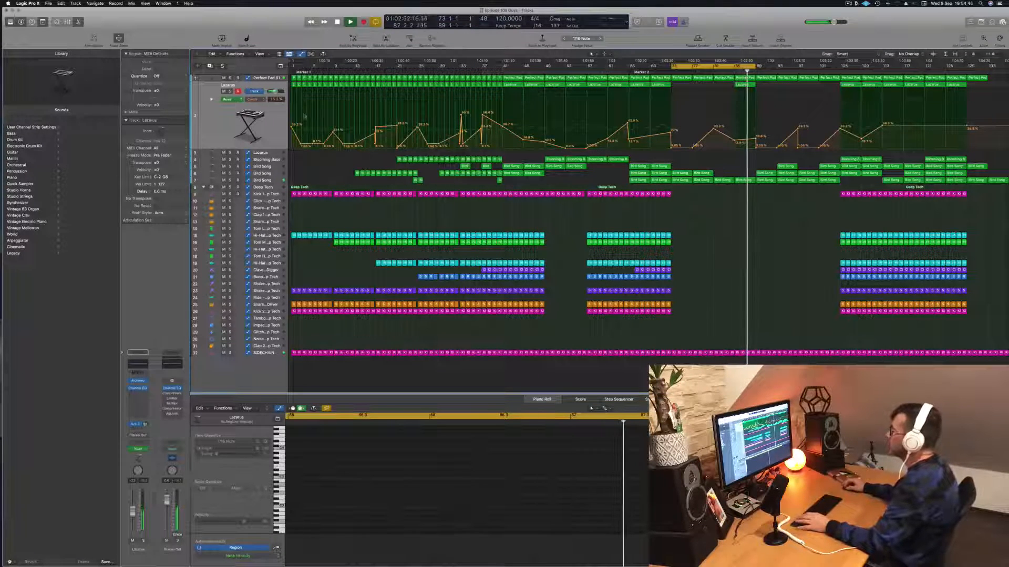
click(266, 119)
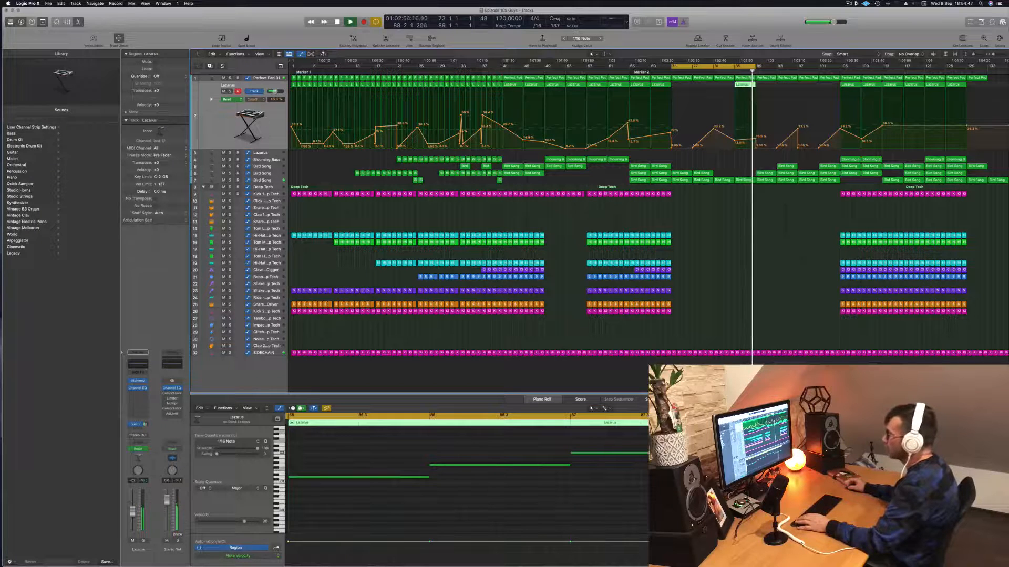
Adjust Cutoff Decay in the Lazarus track's Alchemy and enable its Channel EQ high cut at 440 Hz with a 36 dB/Oct slope.
click(138, 381)
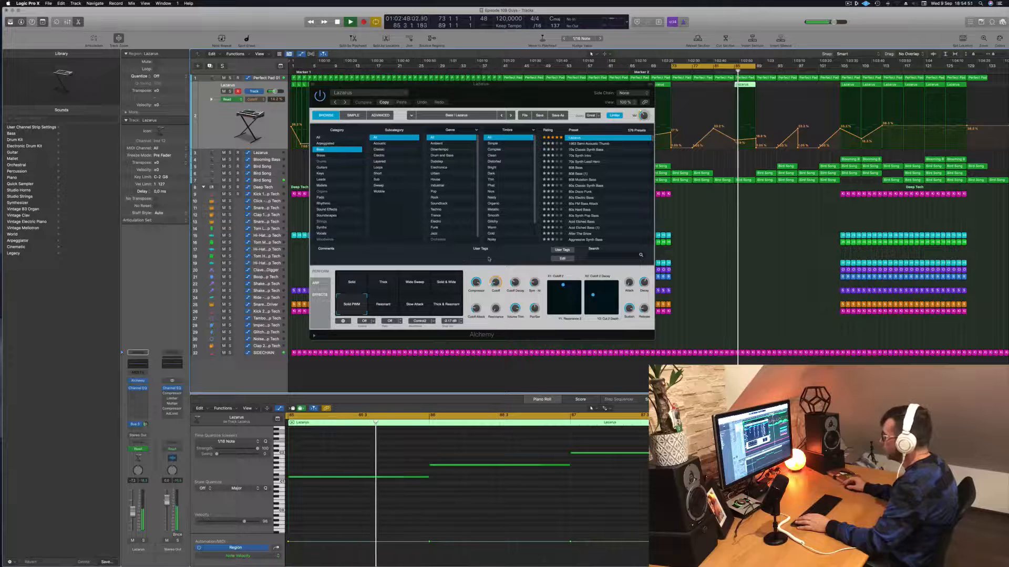
drag(514, 282, 522, 305)
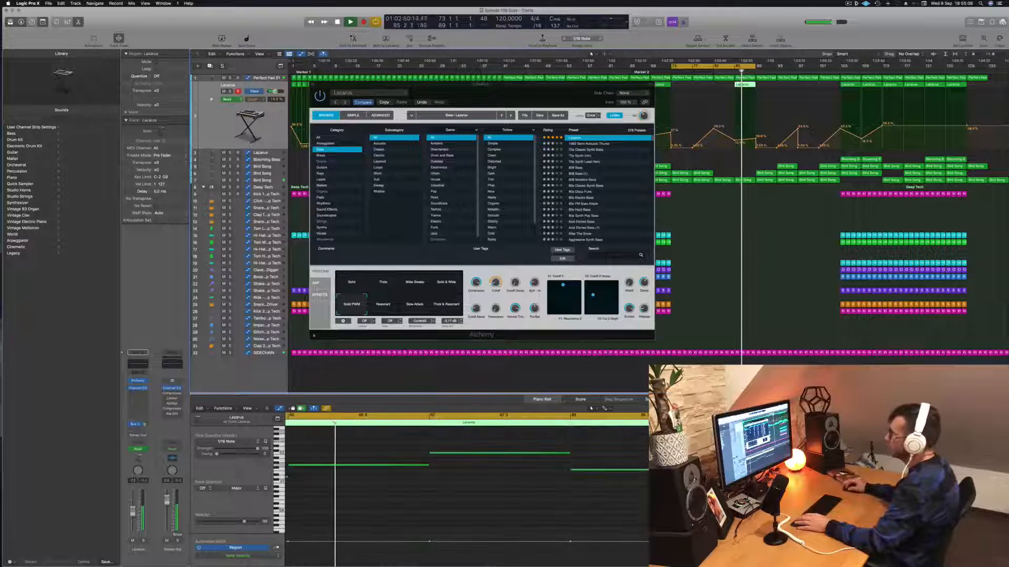
click(138, 388)
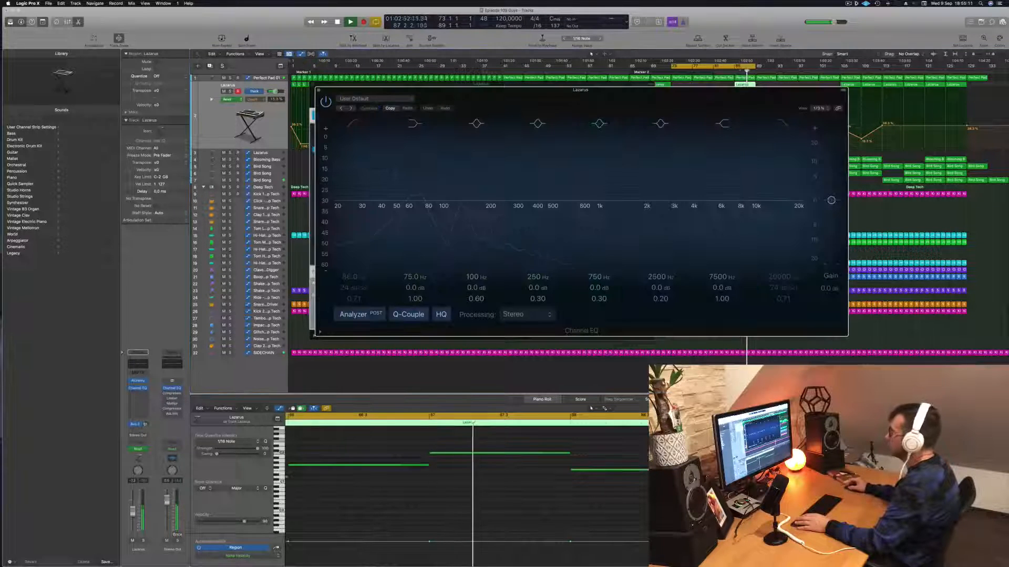
click(781, 124)
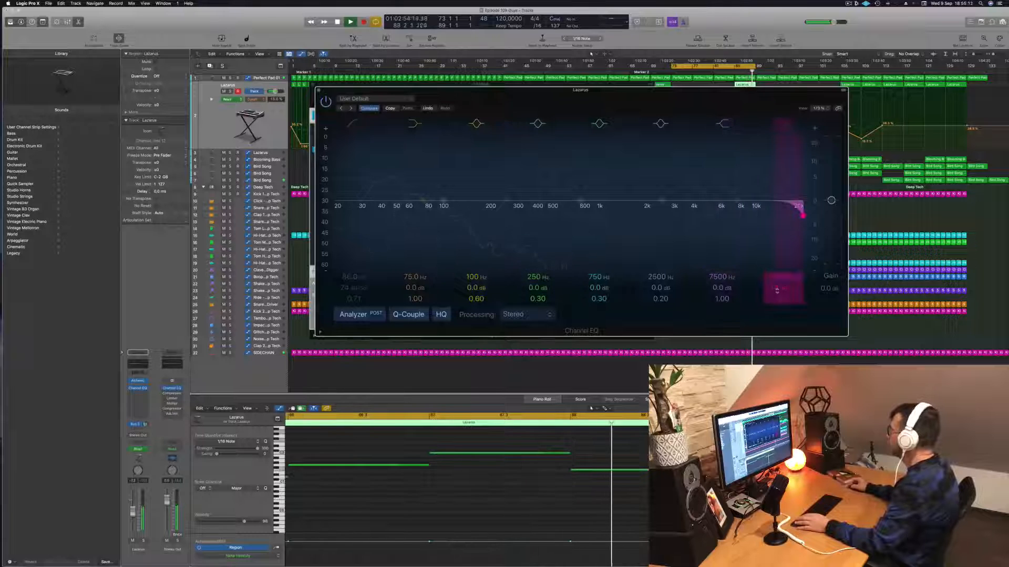
drag(802, 216, 544, 215)
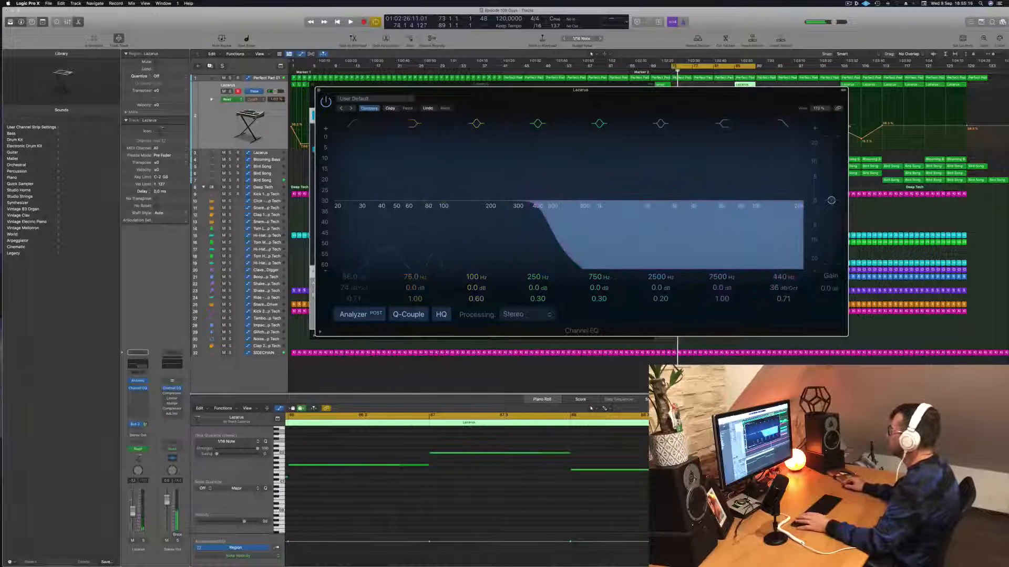
Audition the filtered Lazarus part from about bar 84 and close its Channel EQ and Alchemy windows.
key(space)
drag(677, 90, 446, 149)
click(729, 70)
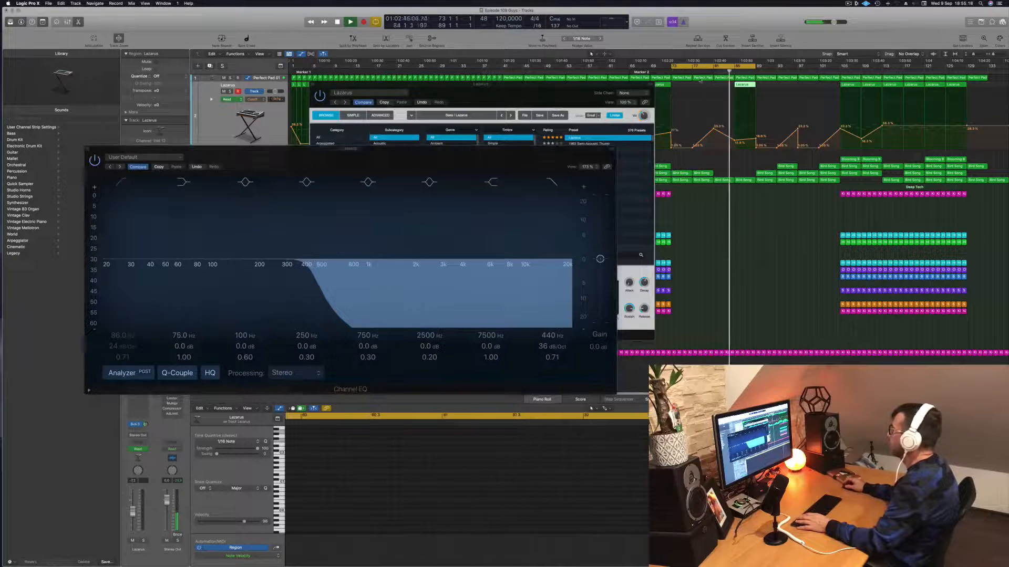
click(88, 149)
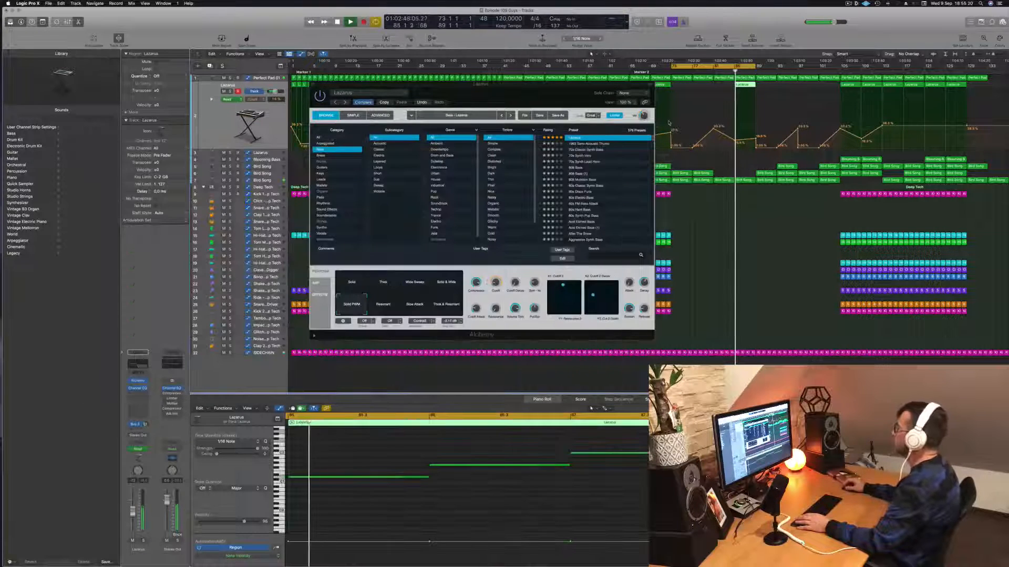
drag(537, 93, 515, 103)
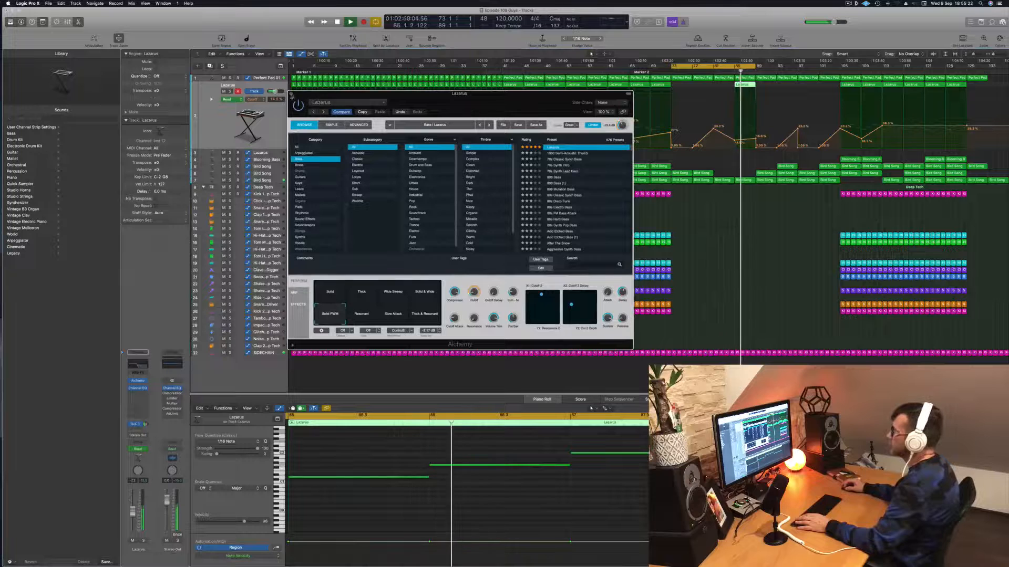
key(super+w)
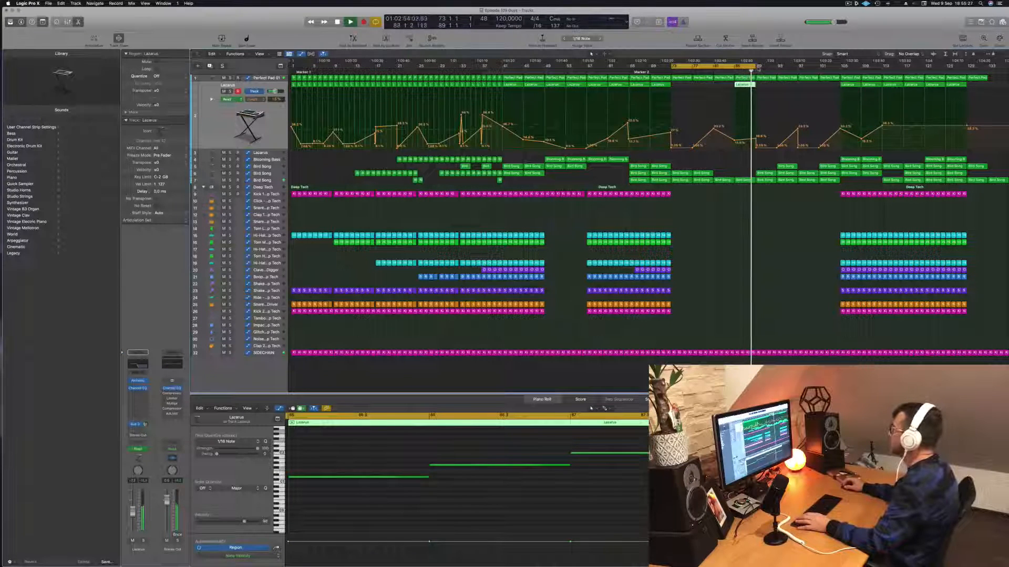
Extend the cycle range to bar 105 and copy the Lazarus region from bar 85 to bar 89.
drag(756, 67, 841, 68)
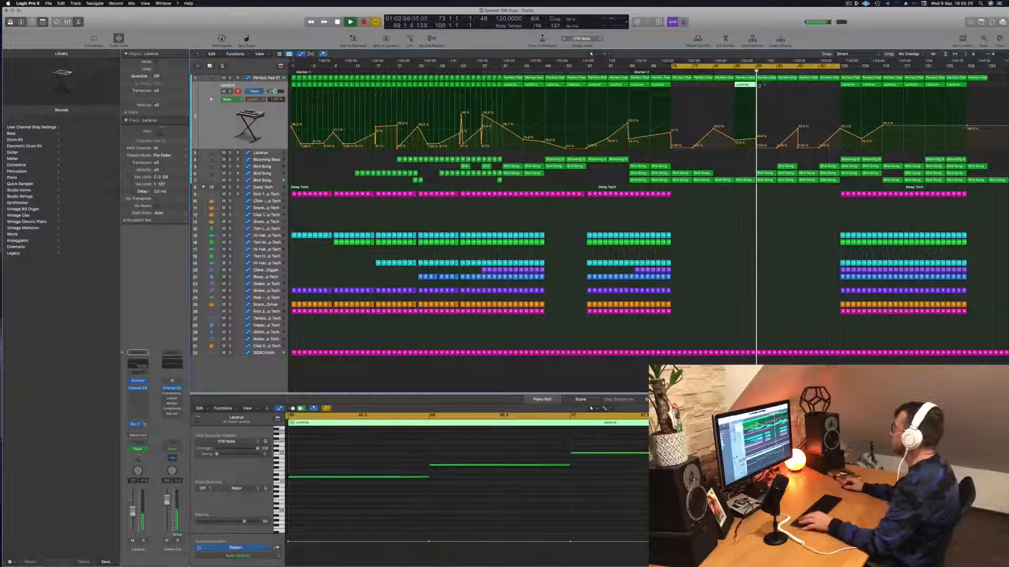
drag(741, 85, 763, 92)
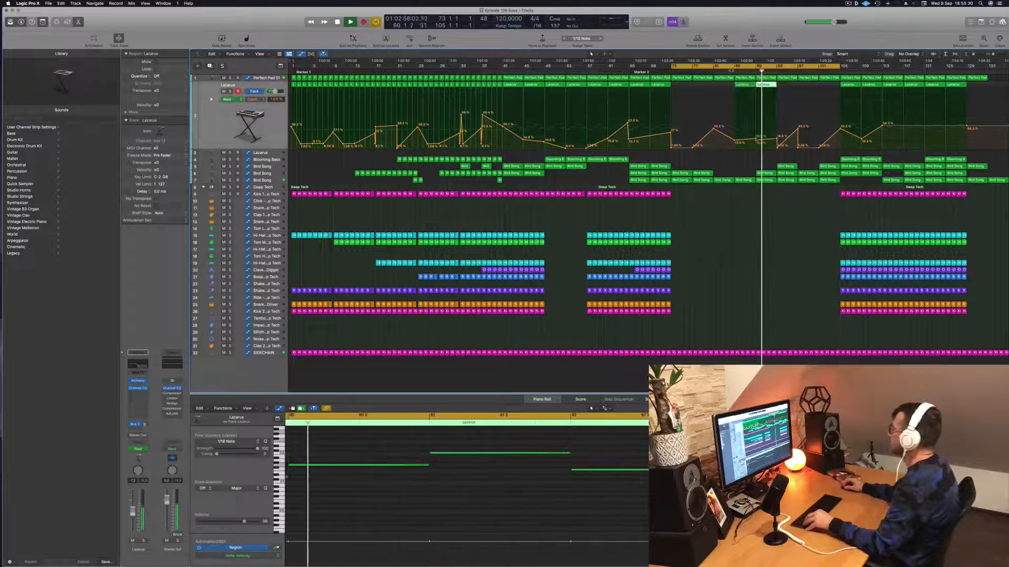
double_click(756, 141)
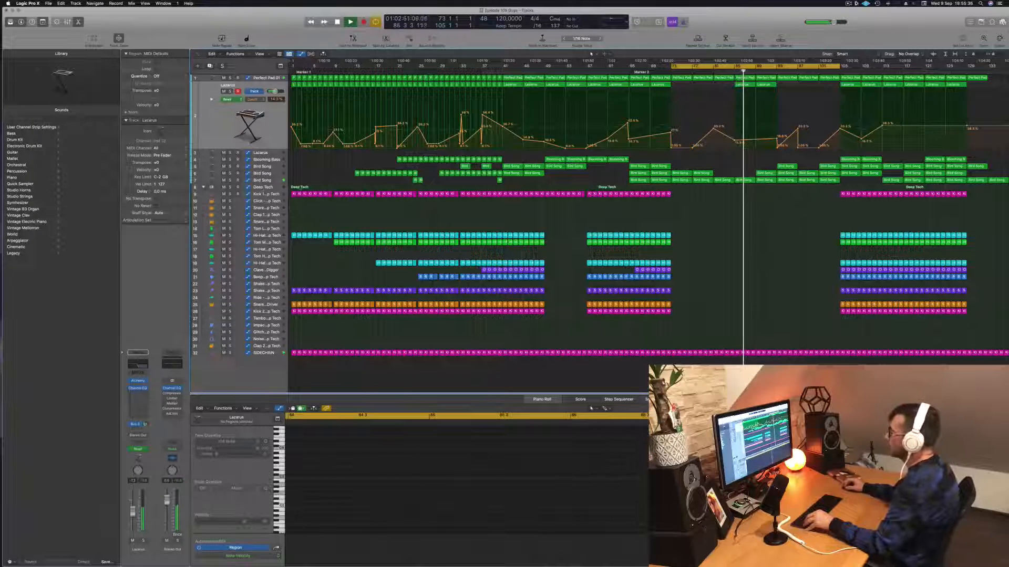
Set the lowest Bird Song track's Channel EQ low cut to 197 Hz and raise its volume automation at bars 81 and 89.
click(268, 180)
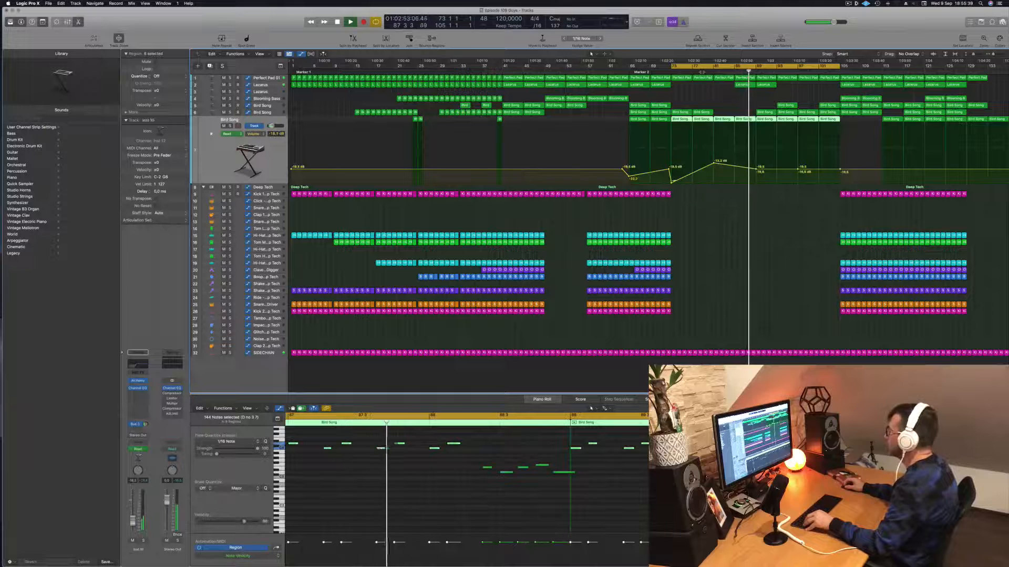
click(136, 366)
drag(506, 212, 482, 211)
key(space)
key(space)
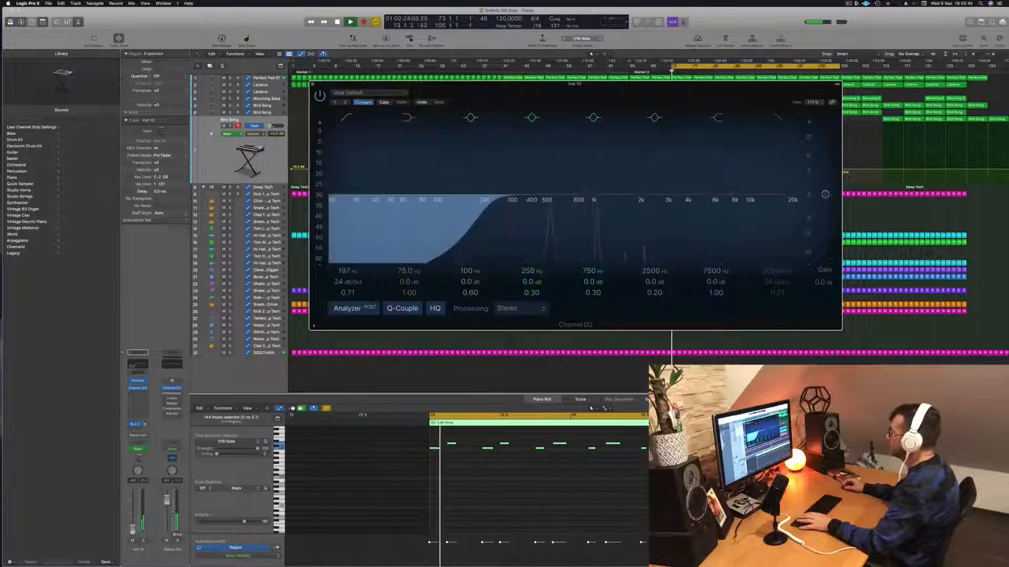
click(312, 84)
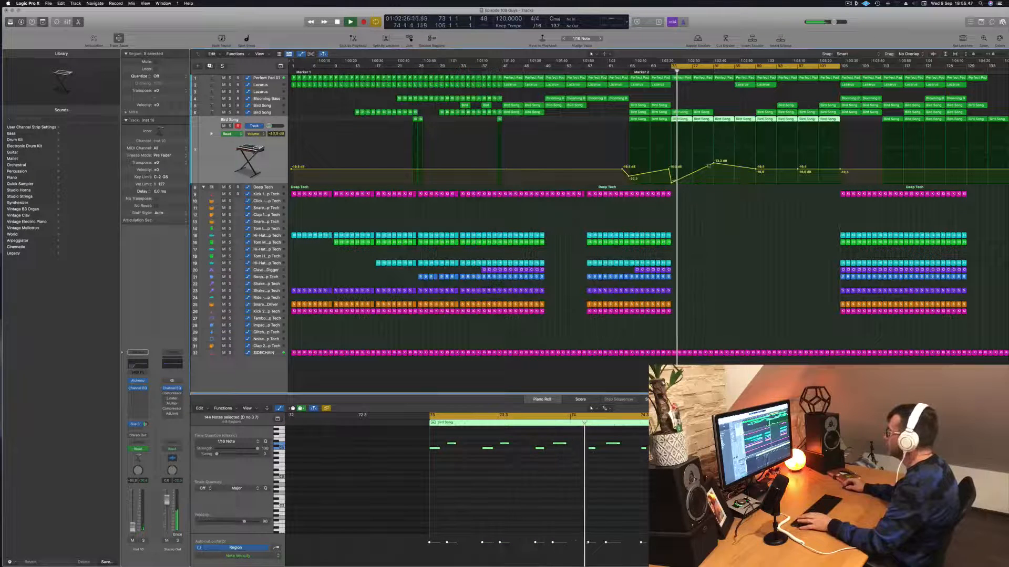
drag(715, 162, 756, 154)
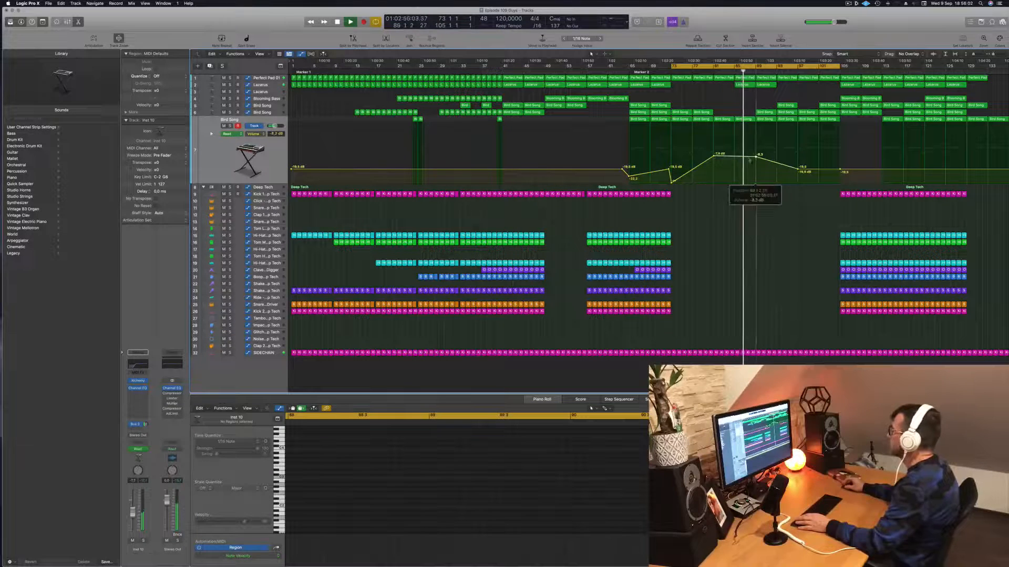
Copy the Lazarus region from bar 89 to bar 93, place eight bars of copied Kick 1 regions at bar 93, and play from about bar 88.
click(766, 112)
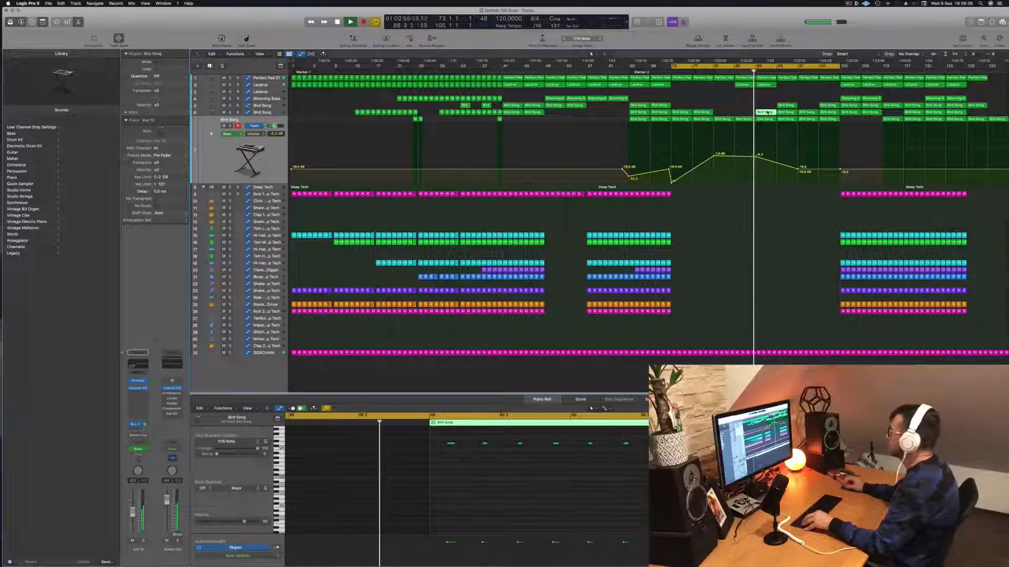
click(766, 84)
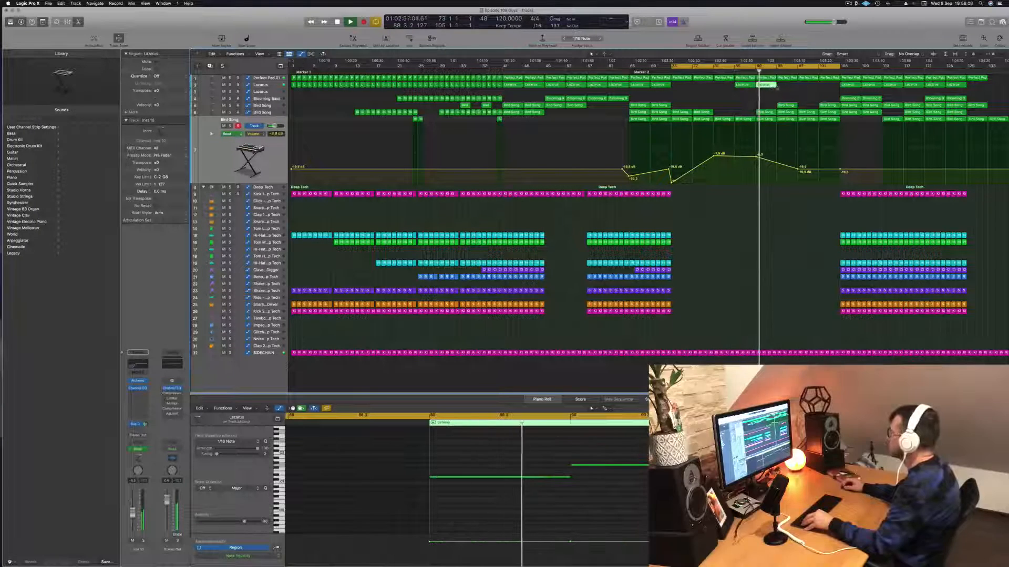
drag(774, 86, 789, 86)
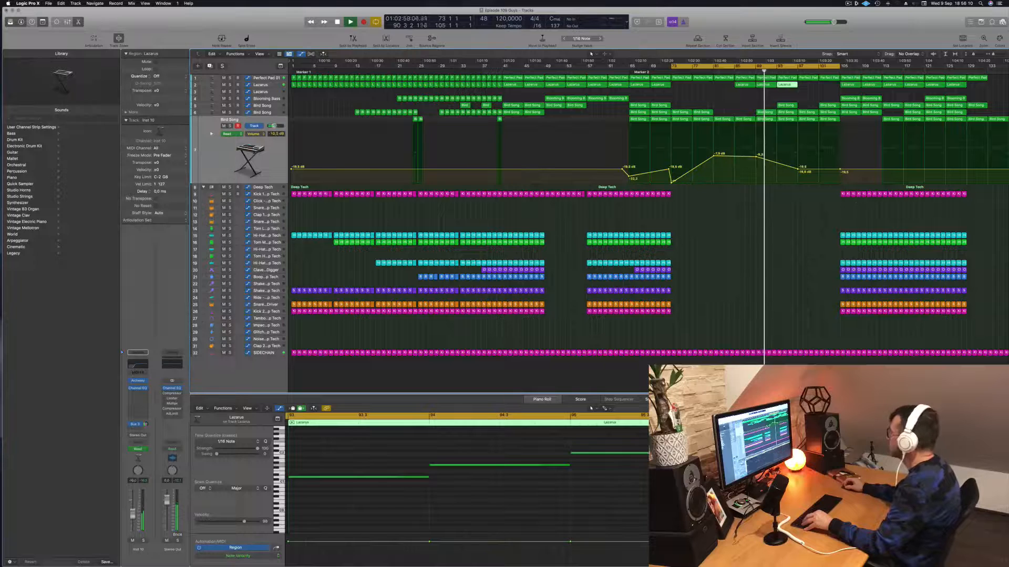
drag(837, 199, 780, 198)
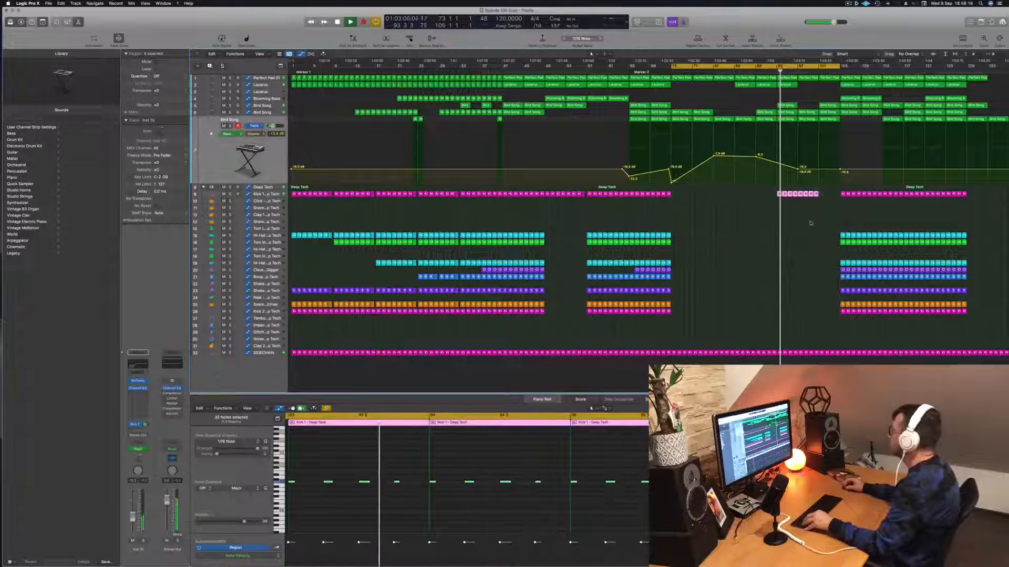
click(751, 69)
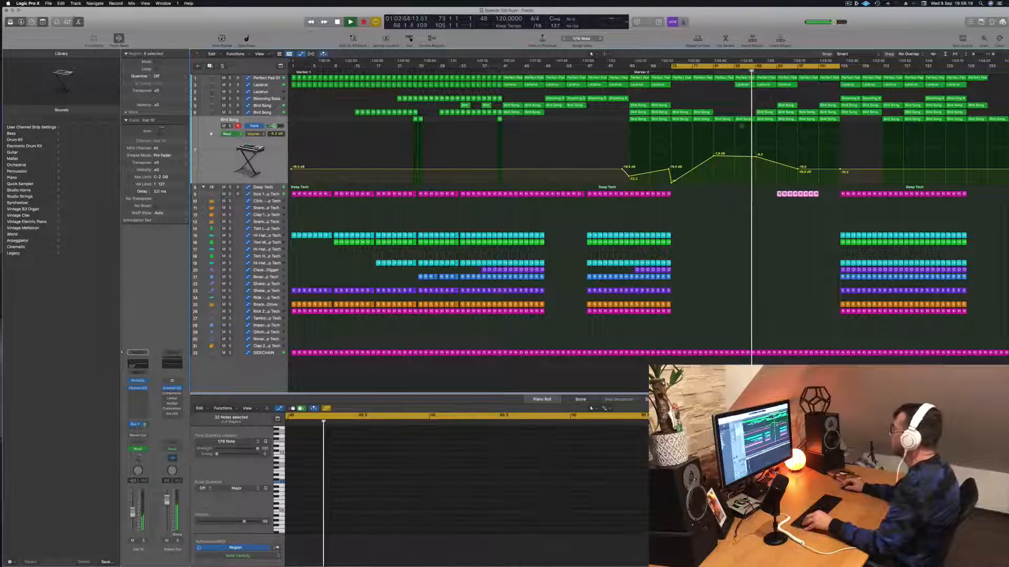
Copy more Kick 1 regions to fill the gap up to bar 105, and copy the Lazarus region from bar 93 to bar 101.
mouse_move(827, 197)
mouse_down()
mouse_move(799, 193)
mouse_move(821, 199)
mouse_up()
click(805, 220)
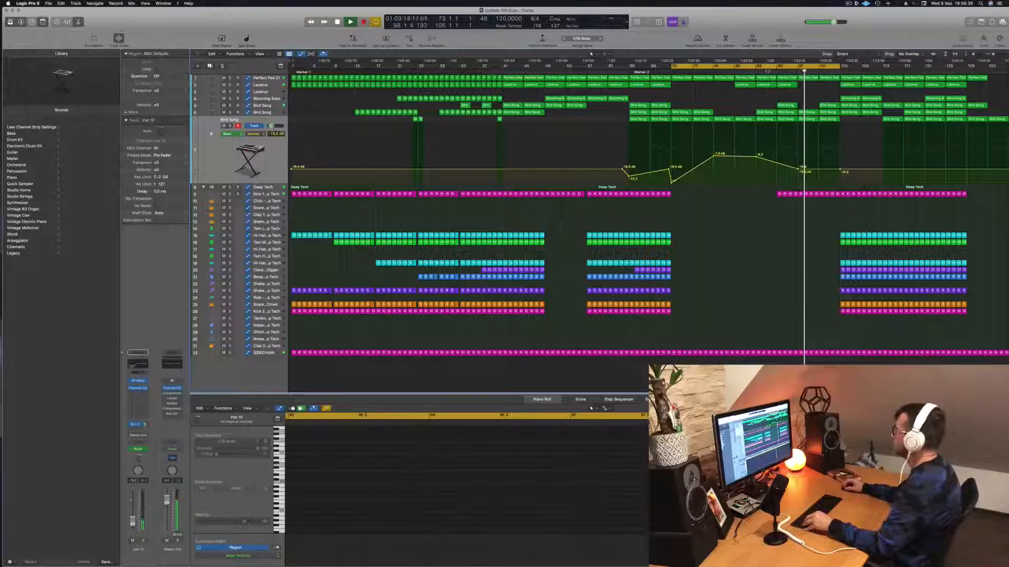
drag(785, 85, 828, 88)
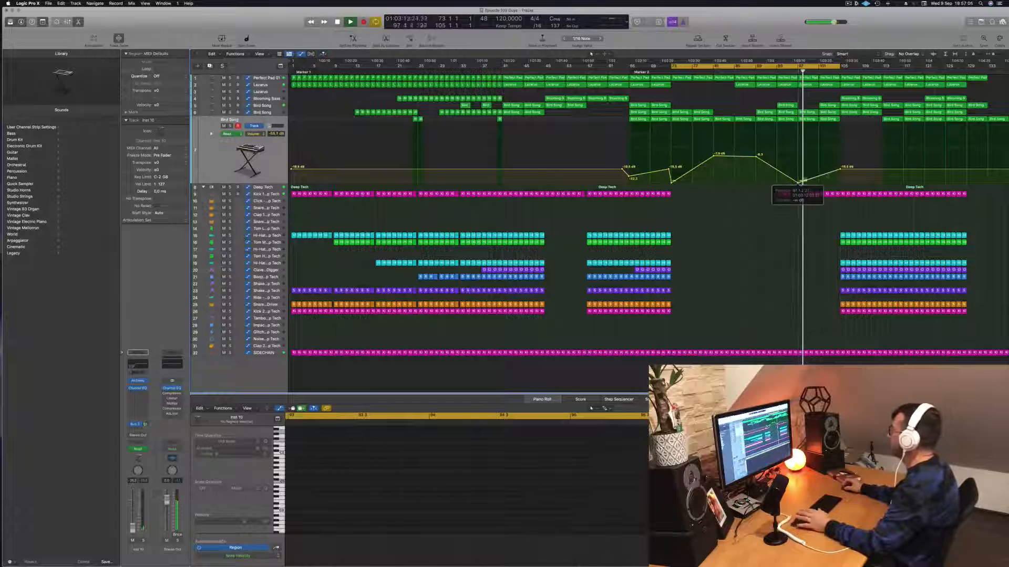
Lower the lowest Bird Song track's volume automation to −∞ dB at bars 97 and 105.
drag(840, 169, 840, 183)
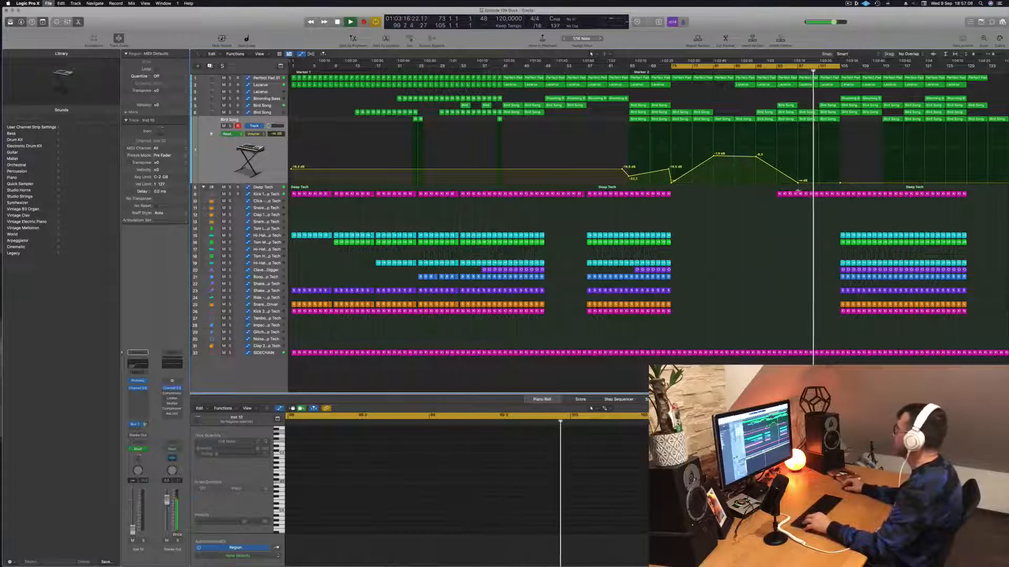
Shape the Deep Tech stack's low-cut automation to rise from bar 97 to bar 105 and drop back to its base value at bar 105.
key(super+Right)
key(super+Right)
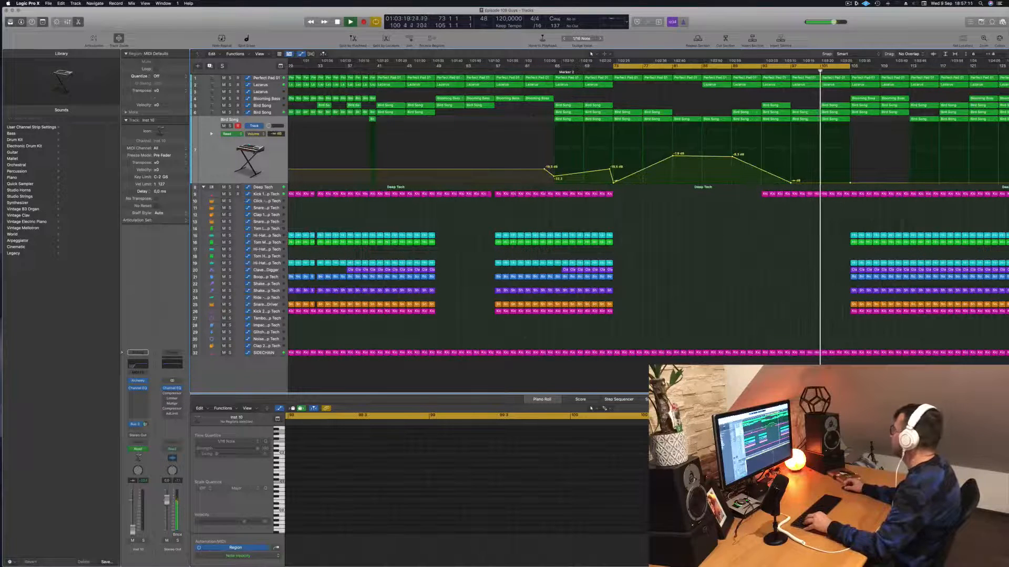
drag(848, 201, 839, 195)
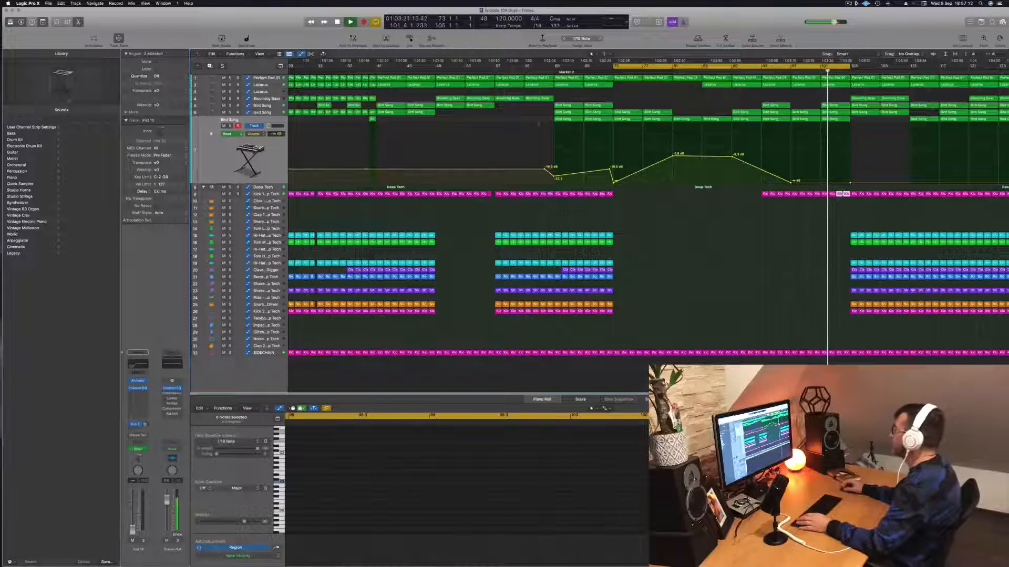
click(836, 187)
key(space)
key(space)
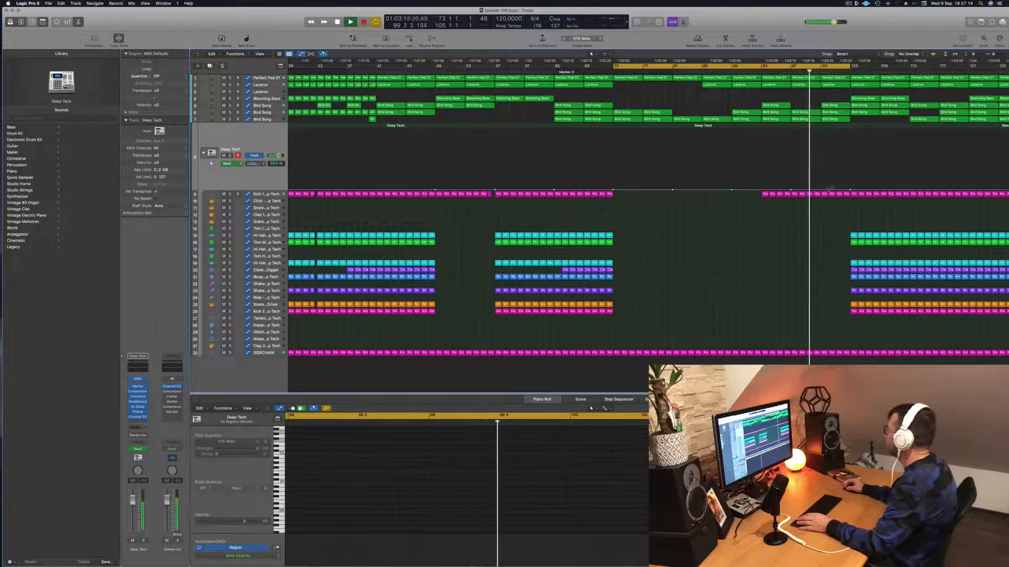
drag(828, 189, 850, 156)
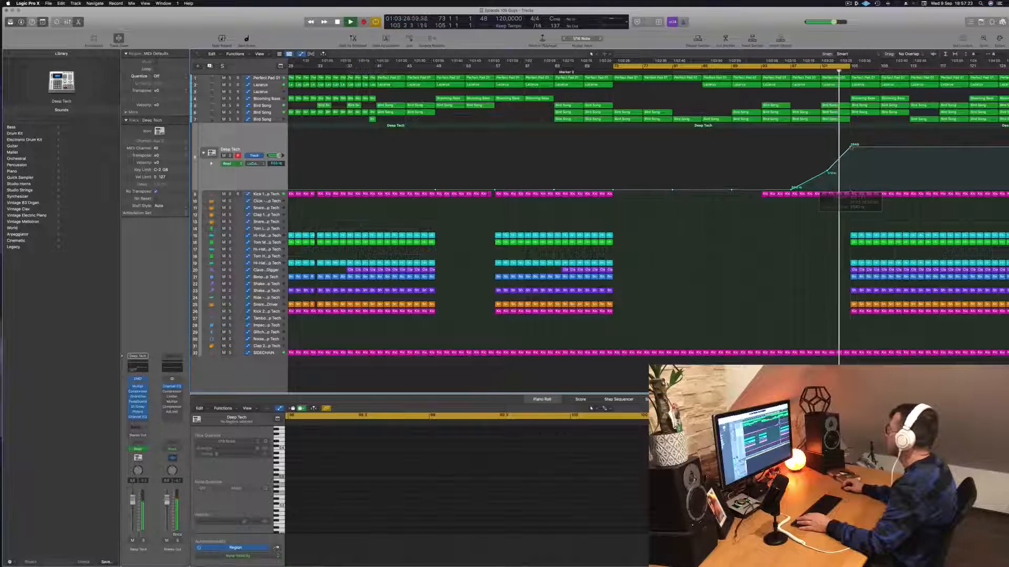
drag(852, 147, 849, 189)
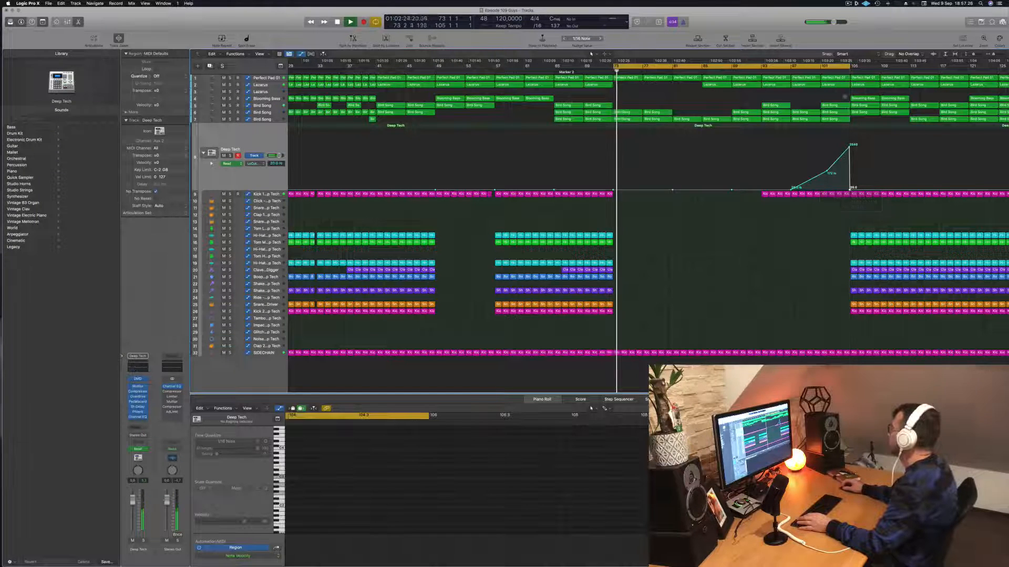
Extend the cycle range to about bar 124 and play through the end of the break into the section at bar 105.
click(836, 71)
drag(849, 66, 991, 66)
scroll(872, 169, left, 4)
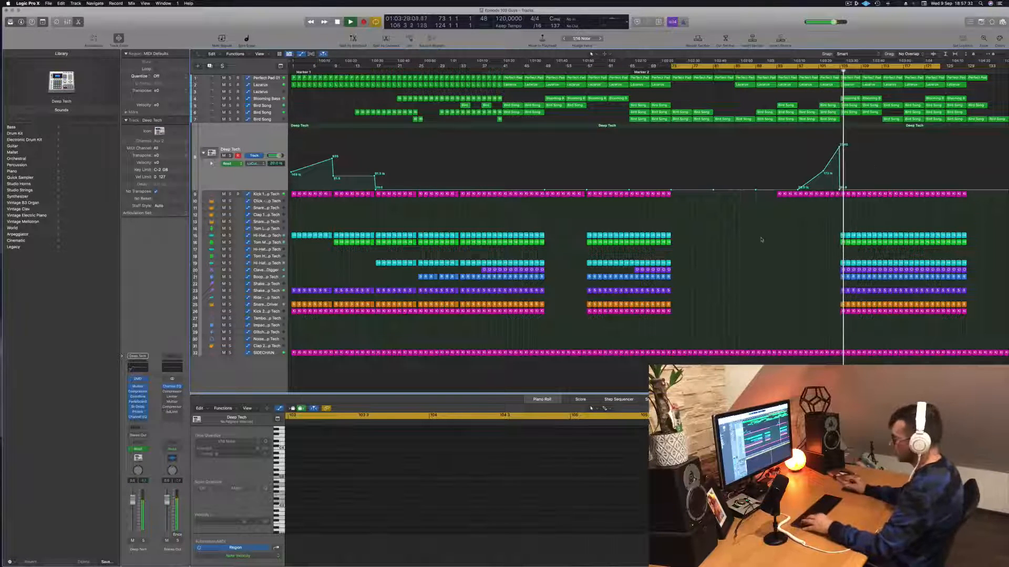
key(super+Up)
key(super+Down)
key(super+Down)
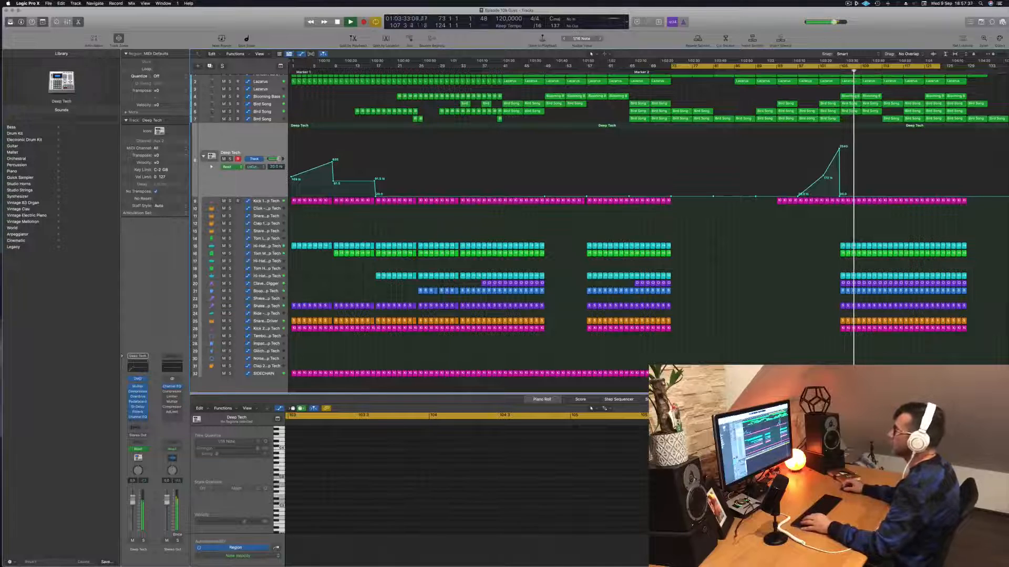
Audition the Blooming Bass track in solo around bar 108, release the solo and restart playback.
click(263, 97)
click(230, 102)
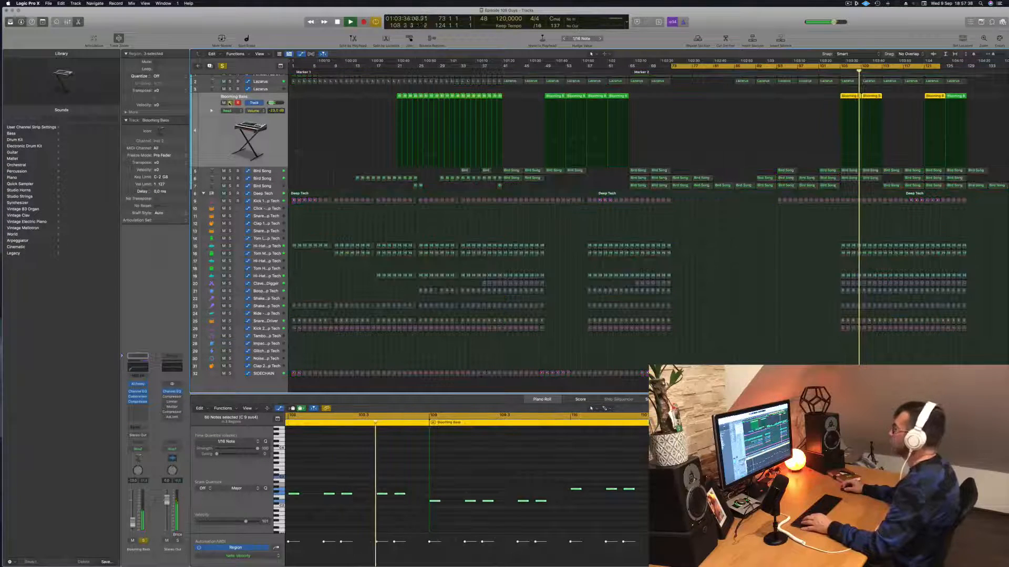
key(s)
key(space)
key(space)
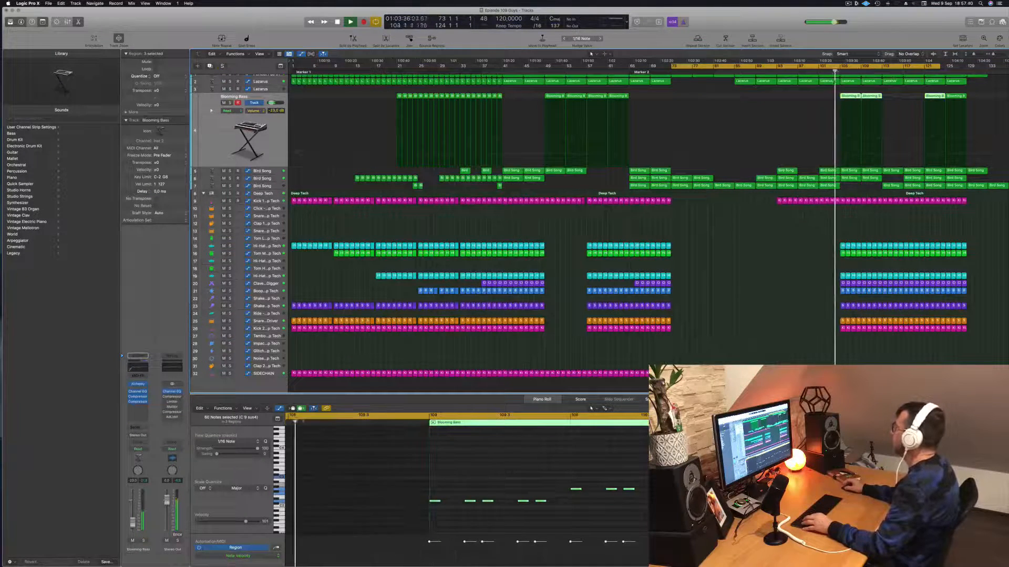
Lower the Lazarus filter automation at bar 105 so it stays low until bar 109.
scroll(274, 87, up, 1)
click(275, 87)
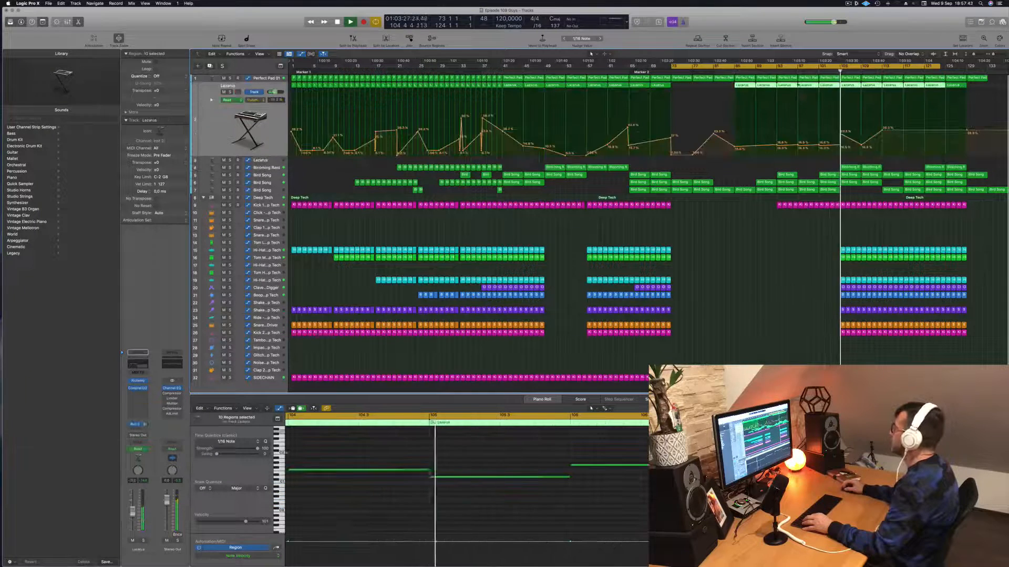
drag(840, 136, 841, 142)
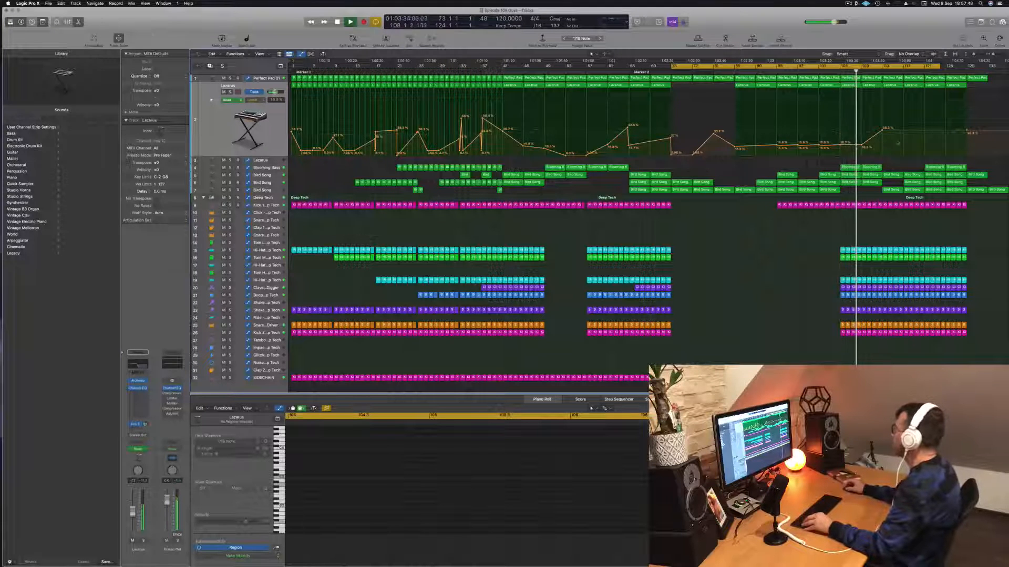
Delete the leftover Perfect Pad 01 and Bird Song regions from bar 129 onward.
click(975, 78)
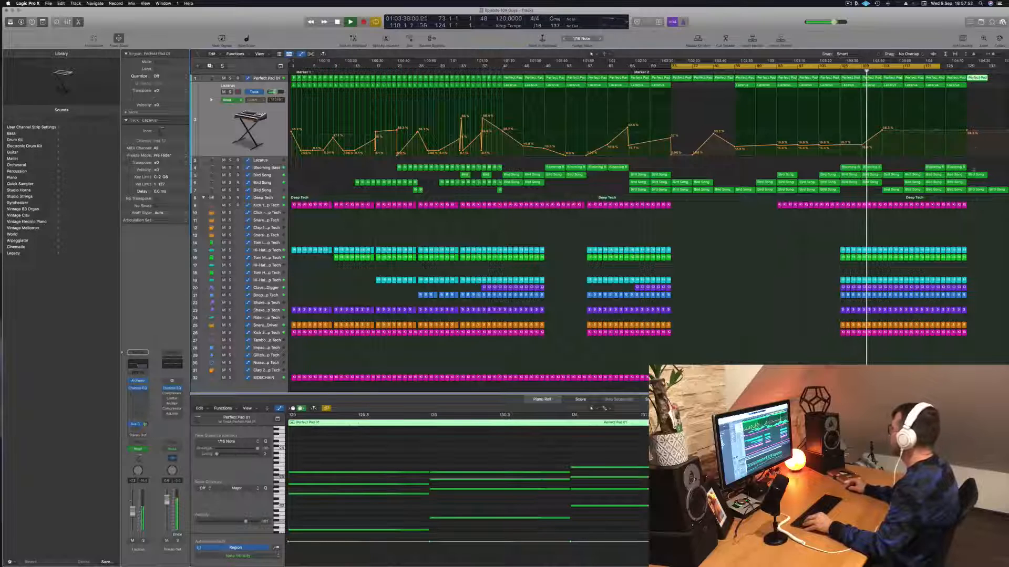
drag(975, 204, 1003, 73)
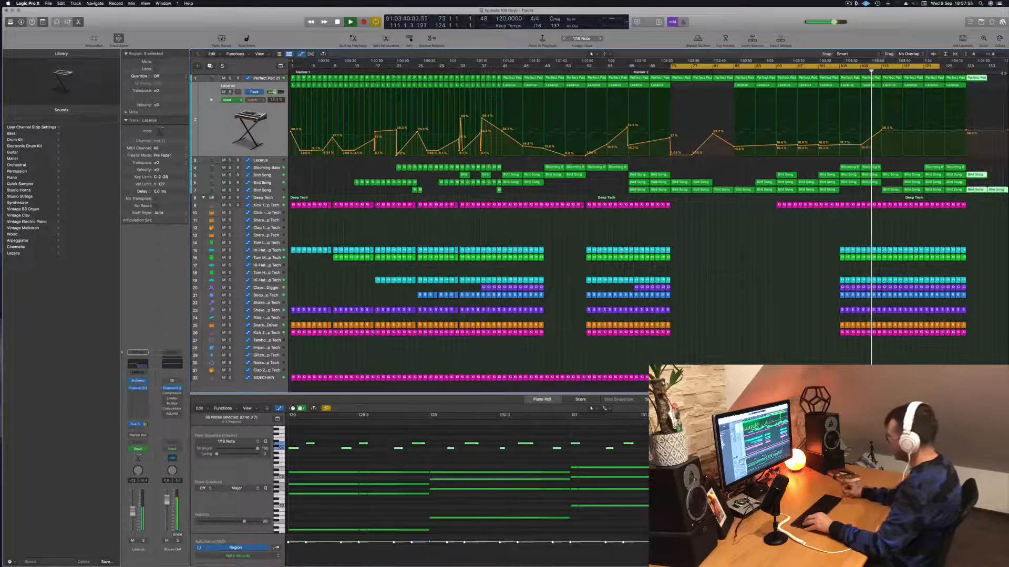
key(Delete)
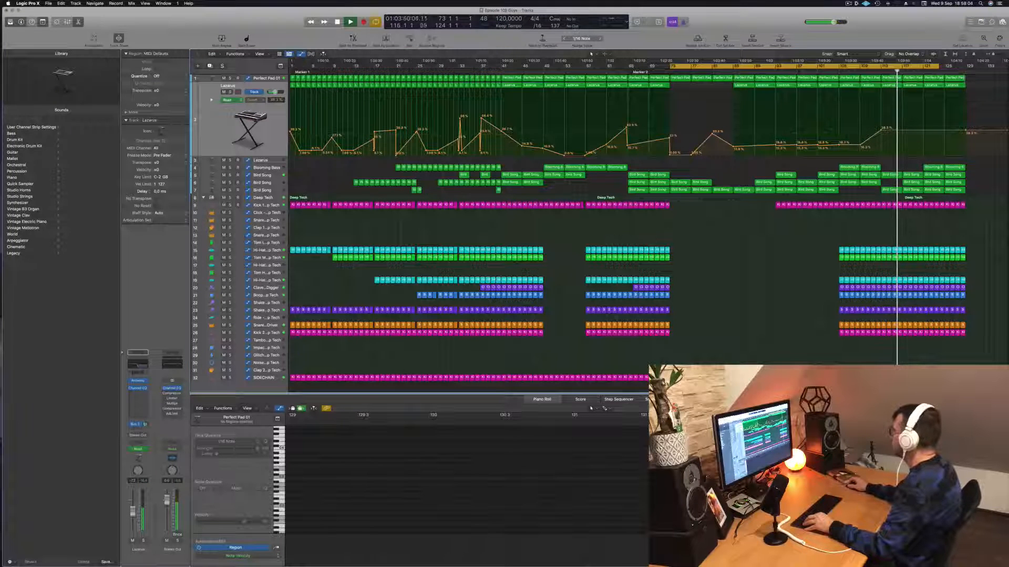
Copy all regions of the first 32 bars, except the SIDECHAIN track, with their automation to bar 129.
click(1006, 63)
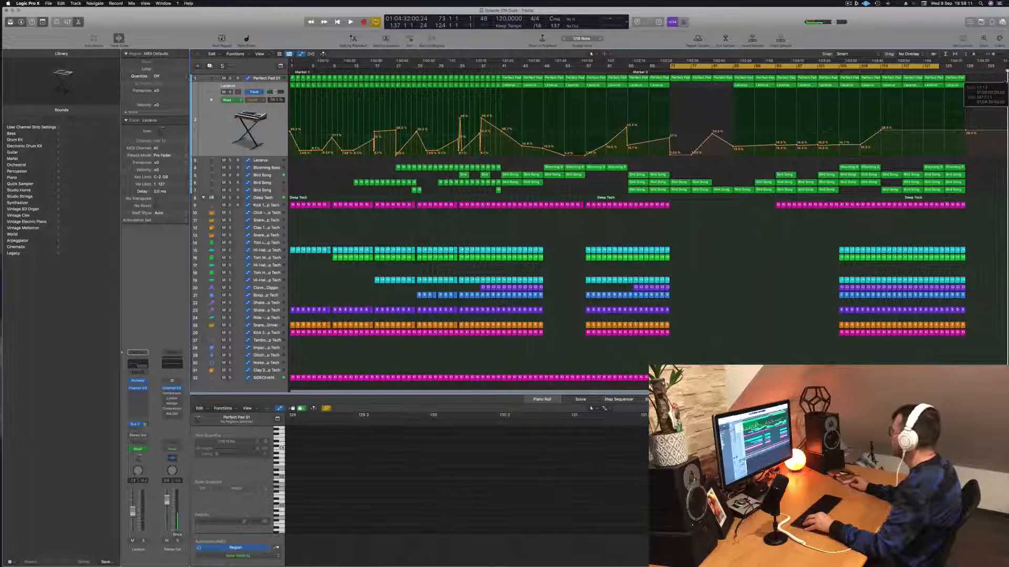
scroll(946, 200, right, 1)
scroll(945, 201, left, 1)
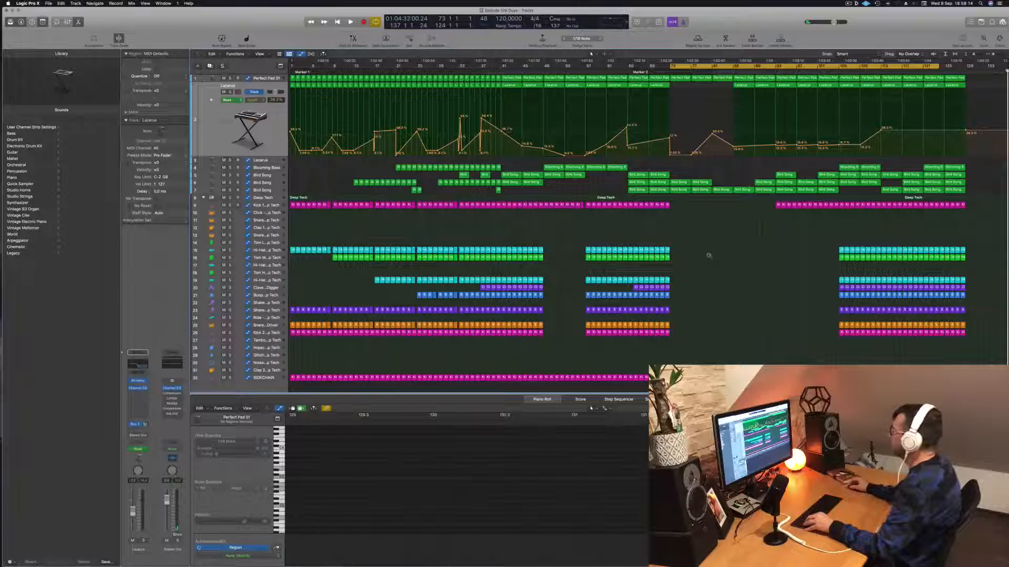
key(space)
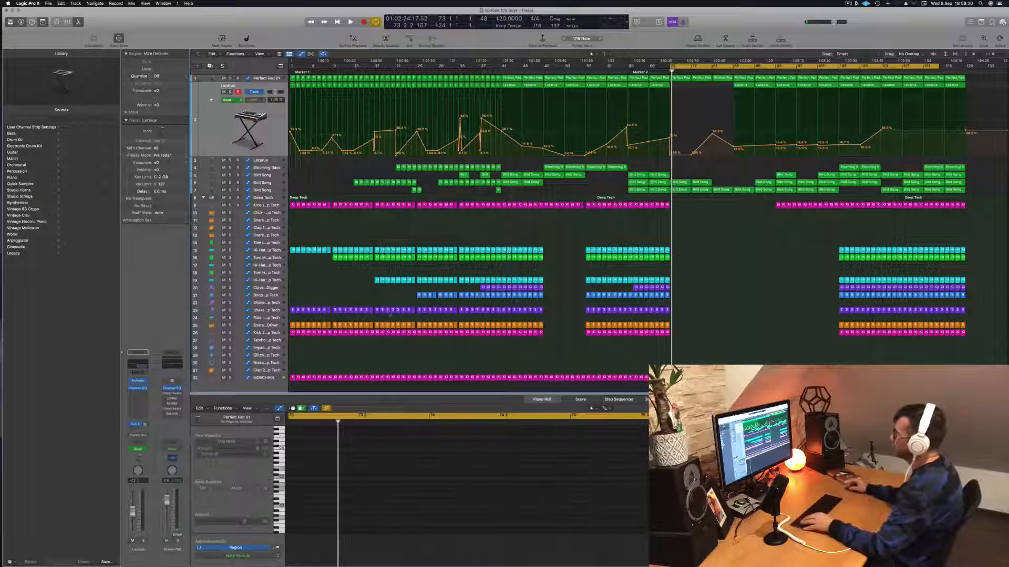
drag(289, 340, 461, 72)
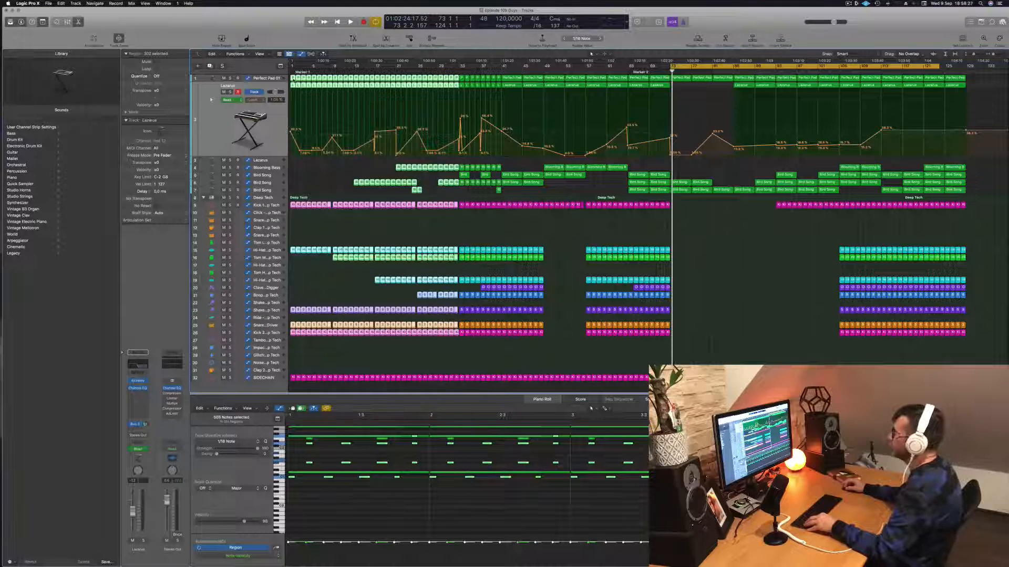
drag(560, 97, 967, 82)
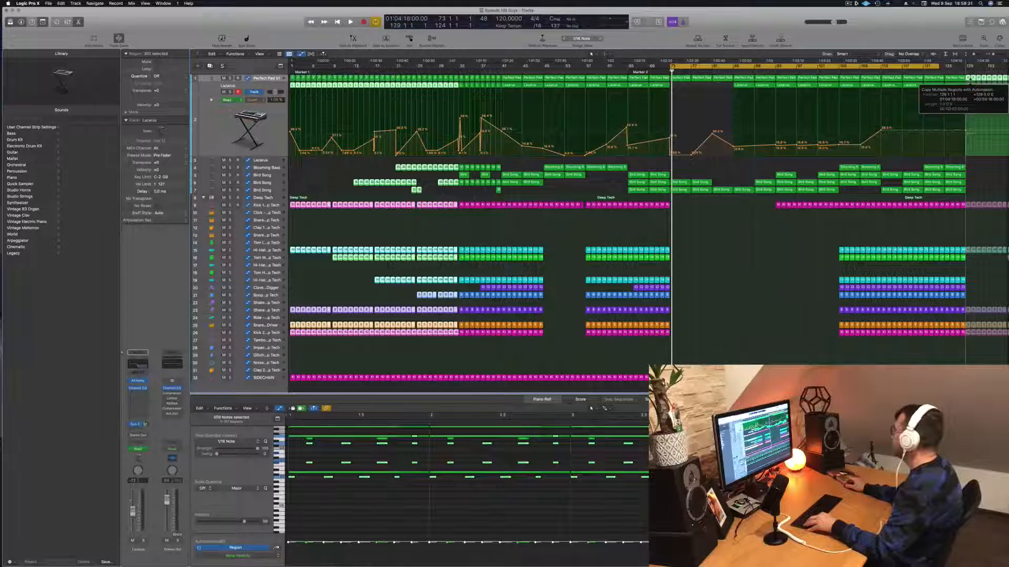
scroll(980, 158, right, 3)
scroll(977, 157, down, 2)
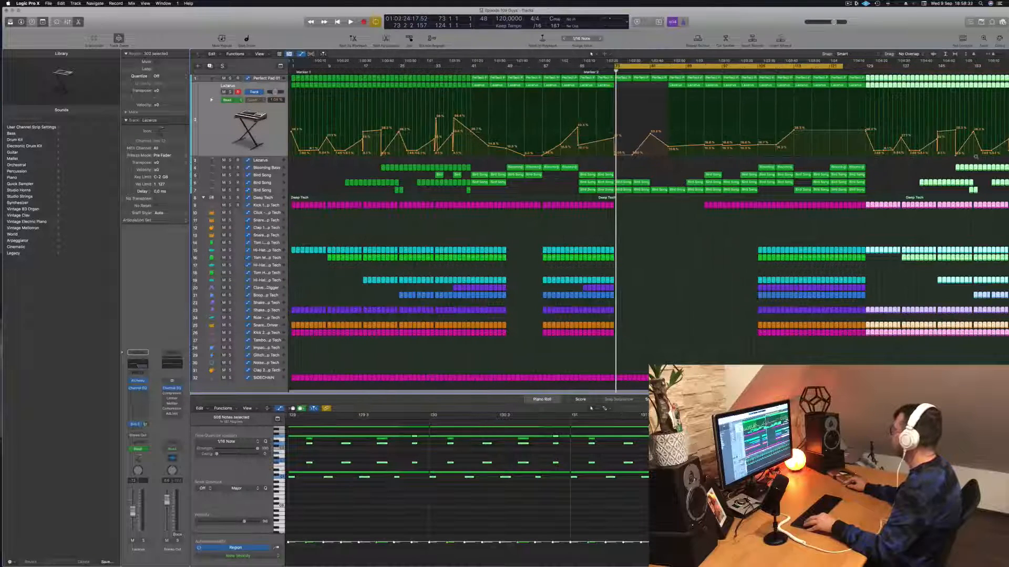
scroll(916, 160, right, 1)
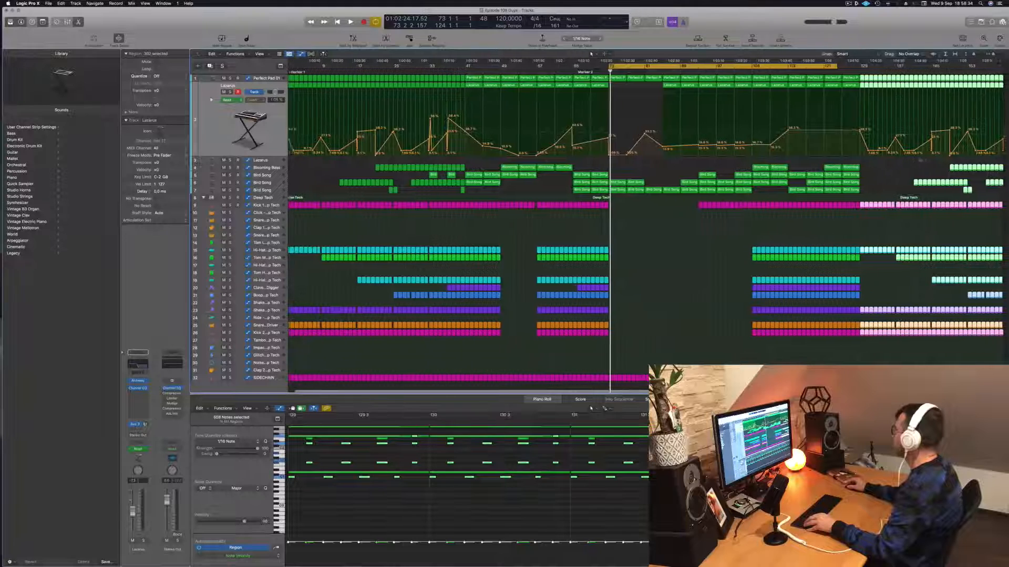
Extend the cycle range over the copied section and play from about bar 105 and across the transition at bar 129.
drag(1007, 66, 1007, 66)
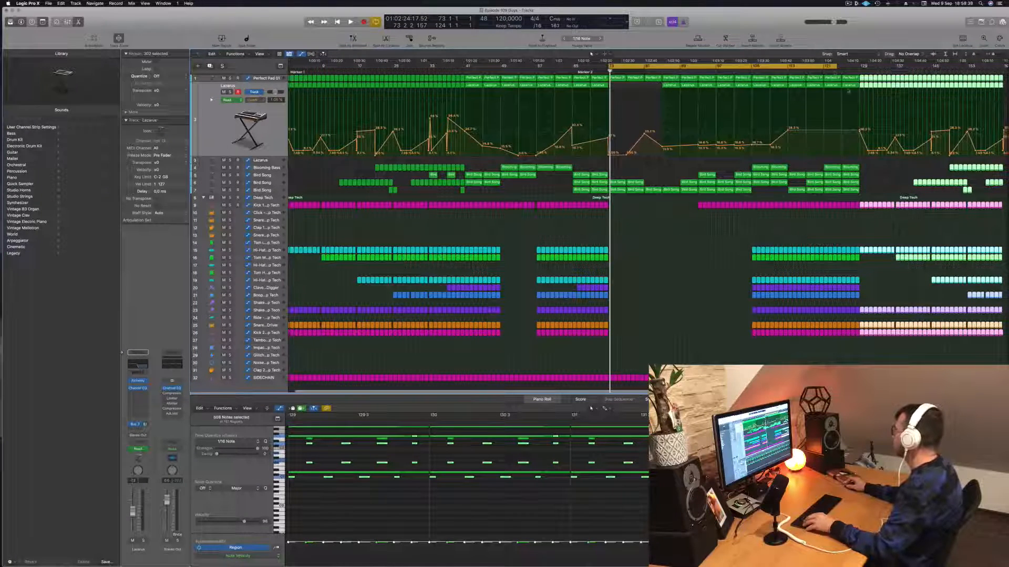
drag(837, 67, 873, 66)
key(space)
click(752, 72)
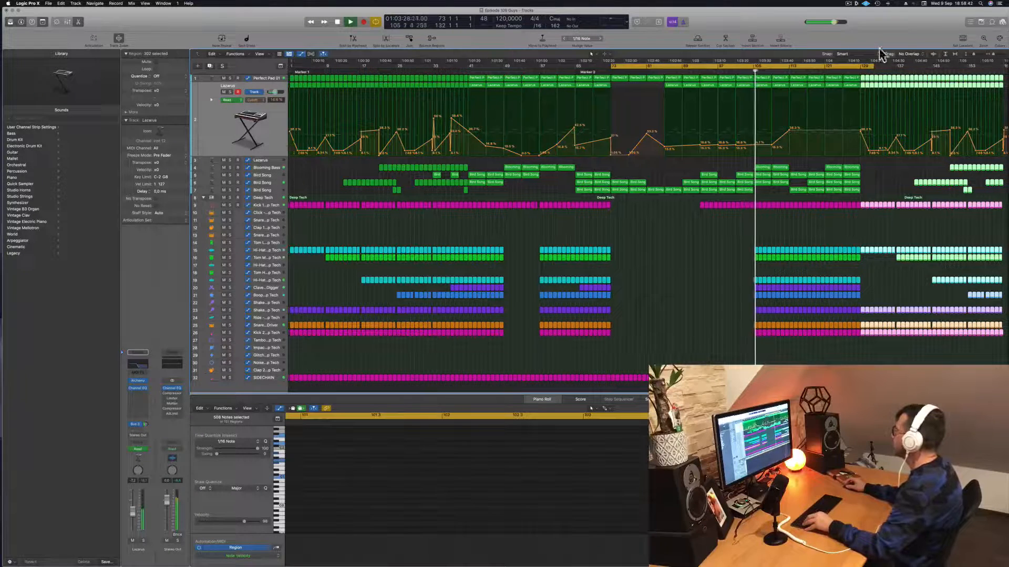
click(856, 71)
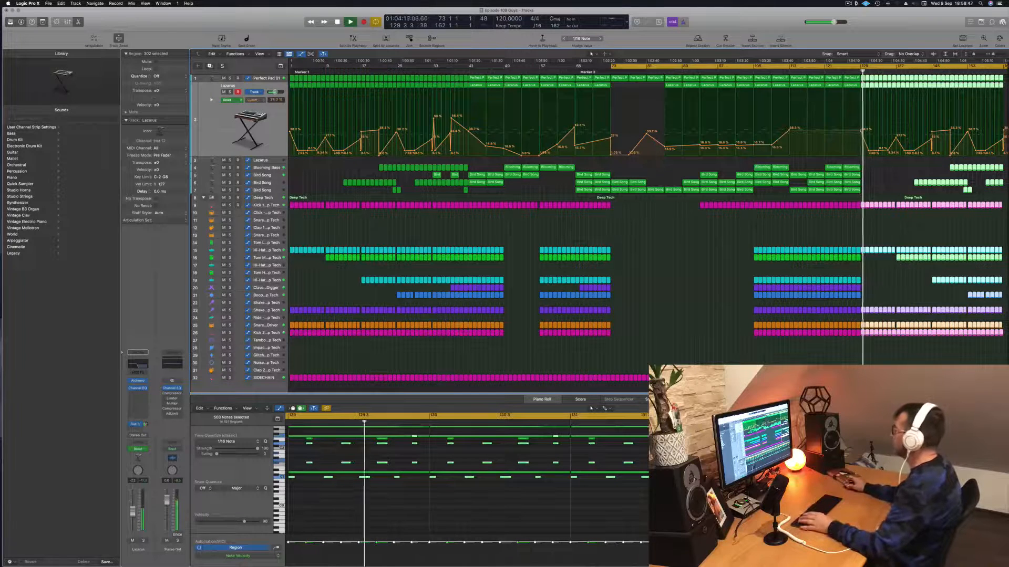
click(856, 71)
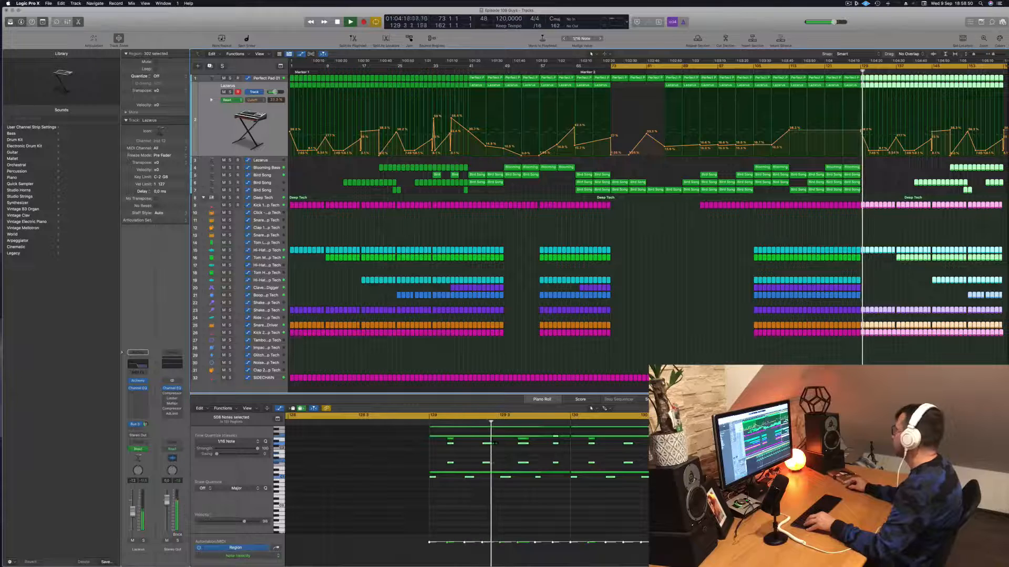
Fill the Blooming Bass track from bar 129 to bar 153 with two copies of its twelve later regions.
drag(931, 167, 863, 174)
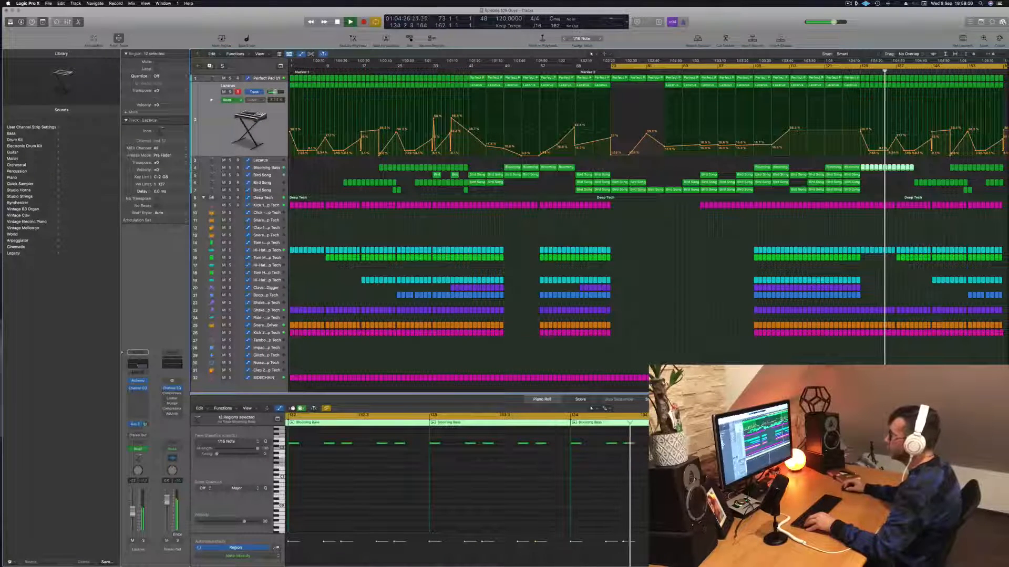
click(230, 169)
click(231, 169)
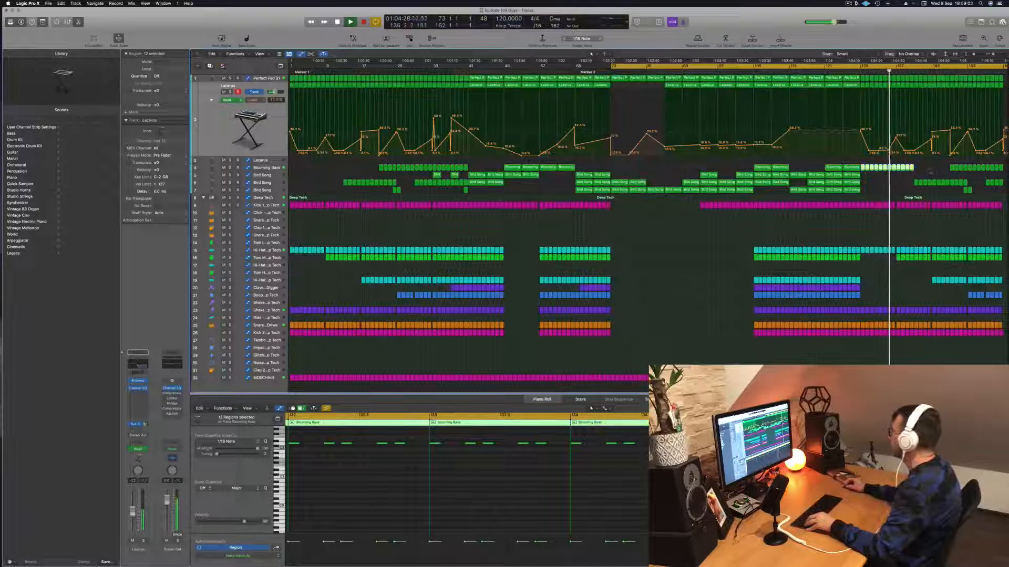
click(911, 168)
mouse_move(911, 169)
mouse_down()
mouse_move(863, 169)
mouse_move(916, 173)
mouse_up()
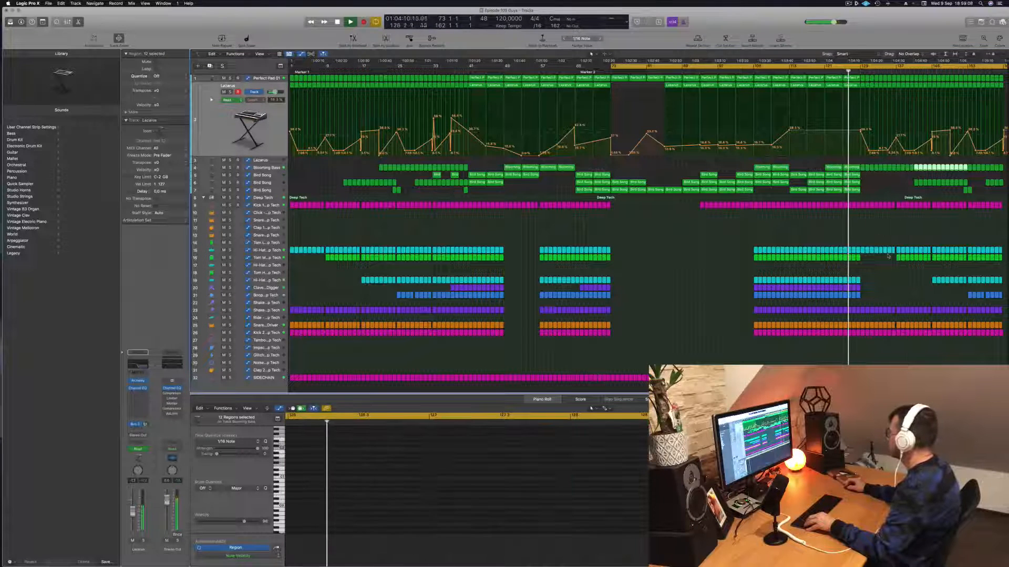
Copy the Tom, Hi-Hat, Clave and adjacent percussion regions to fill the empty Deep Tech bars from bar 129.
click(917, 257)
drag(929, 261, 865, 289)
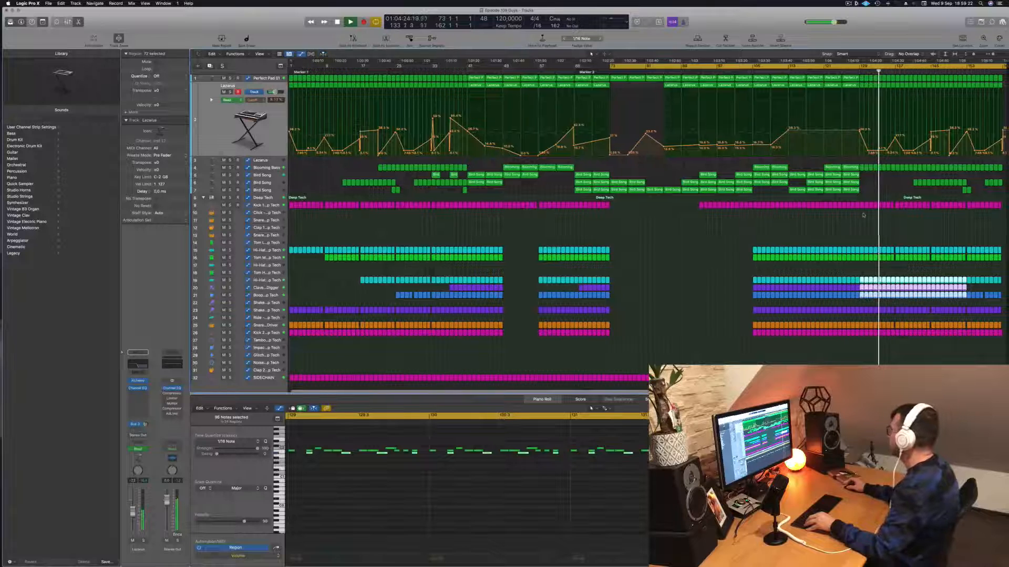
click(898, 221)
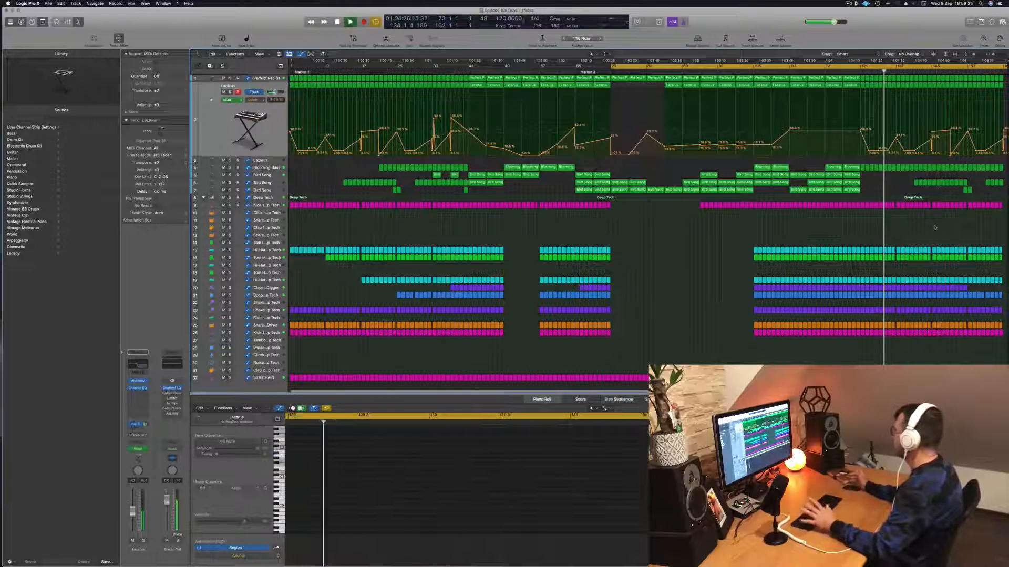